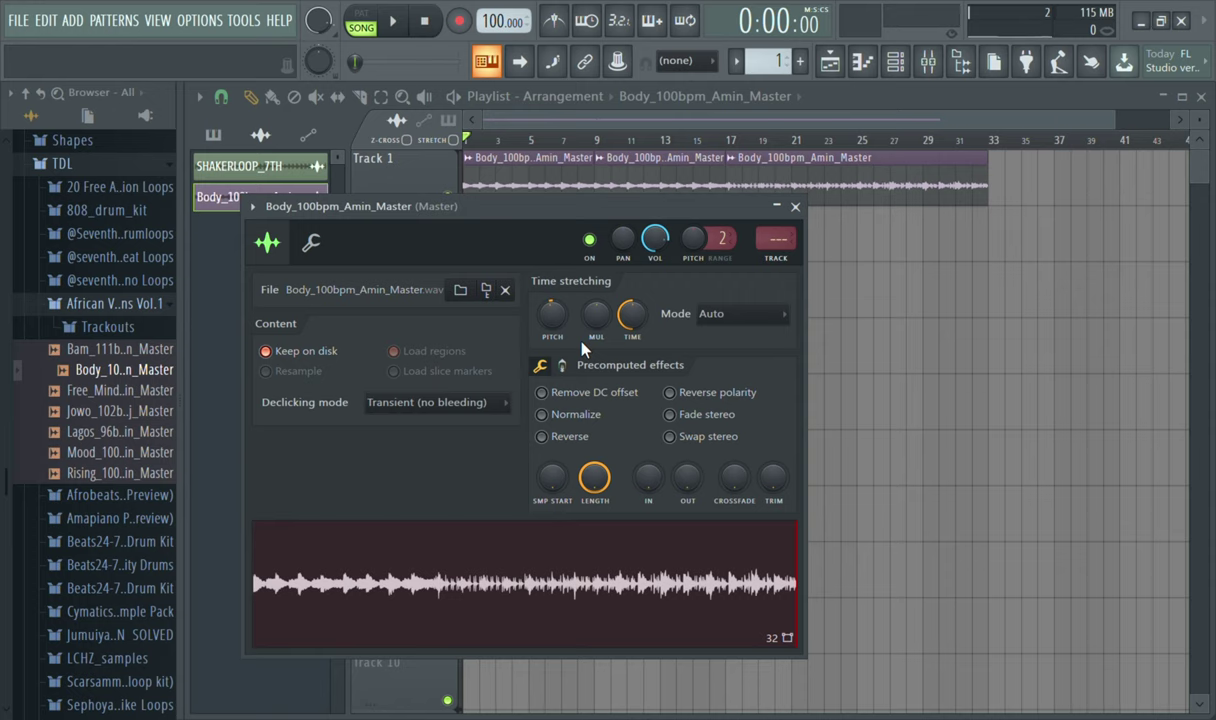
- Play the arrangement through to bar 33, stop playback and close the Body_100bpm_Amin_Master sample settings
key(space)
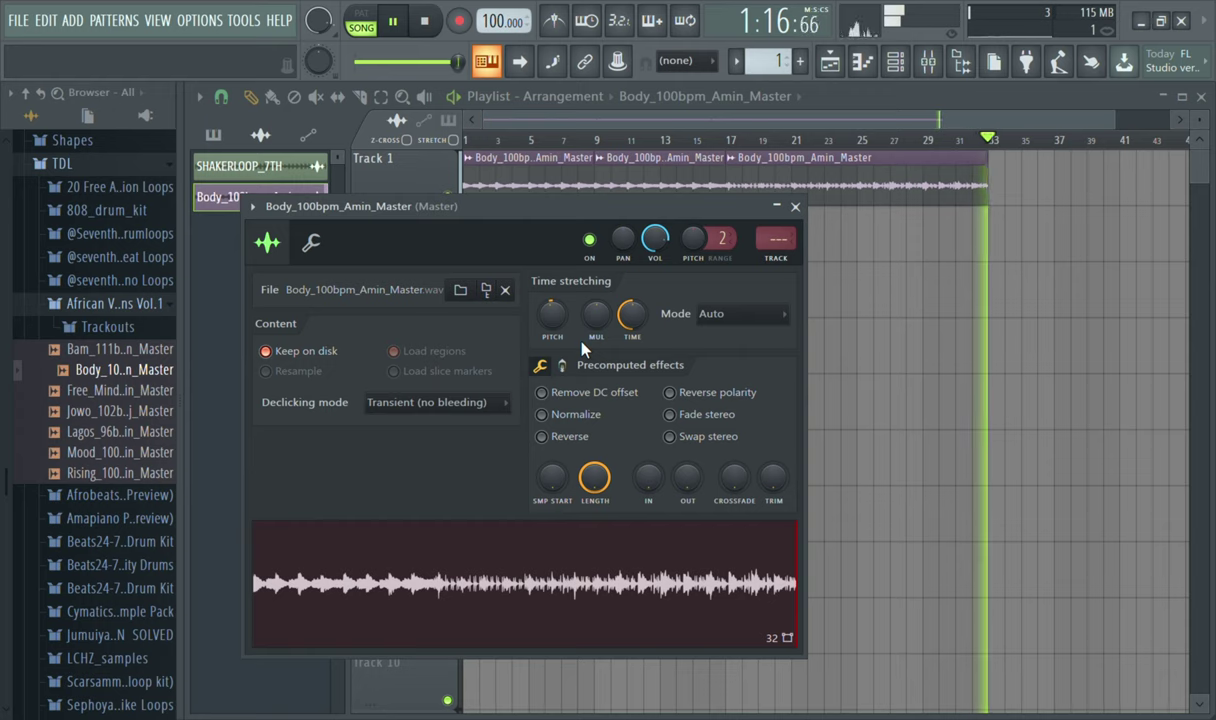
key(space)
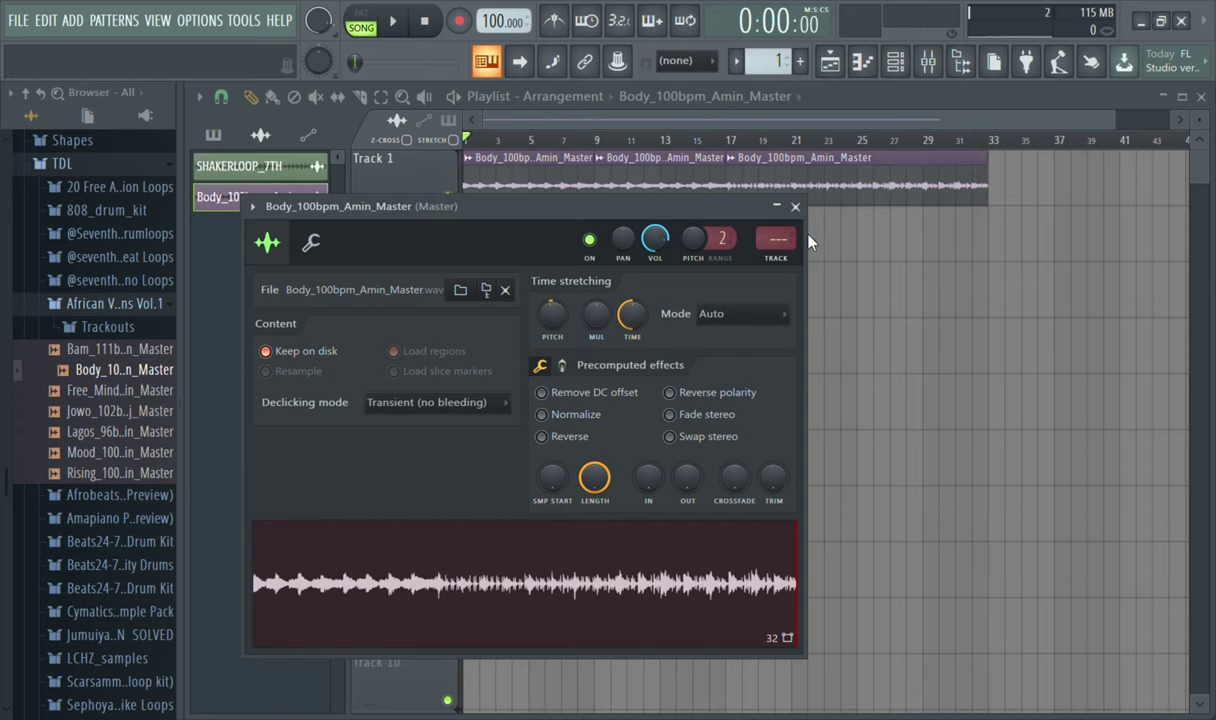
click(796, 207)
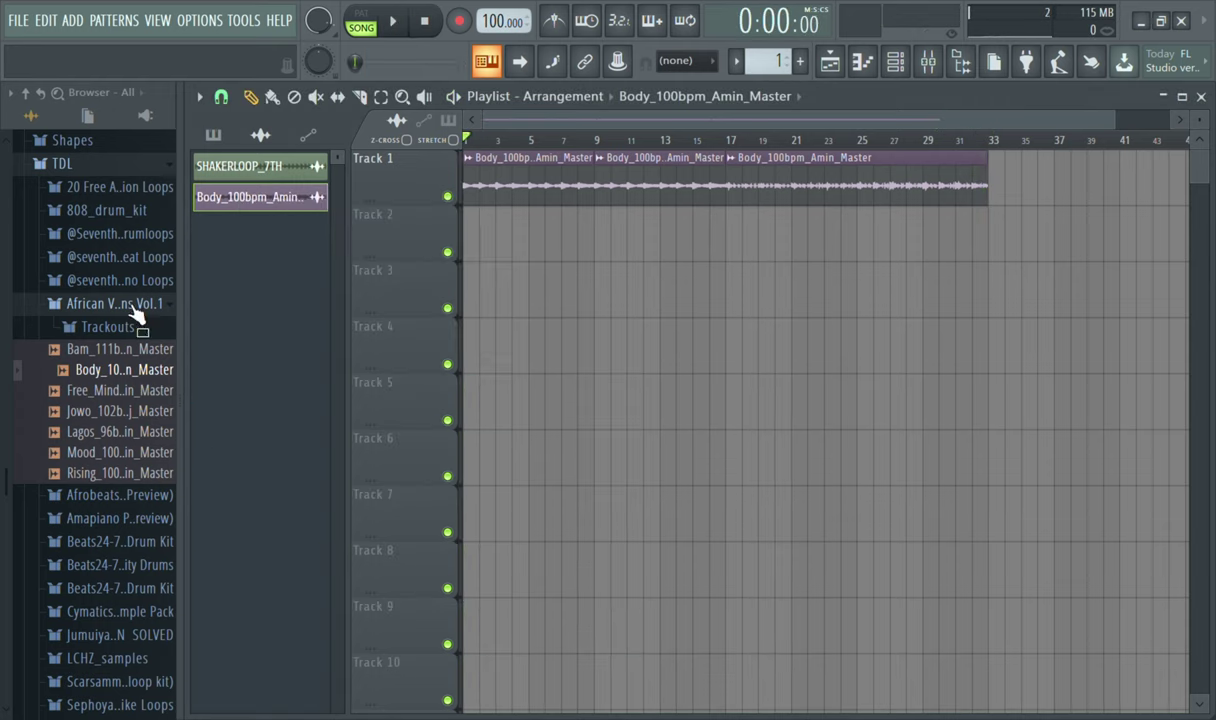
- Place the SHAKERLOOP_7TH clip at the start of Track 2 and duplicate it three times to fill up to bar 33
click(252, 176)
click(252, 176)
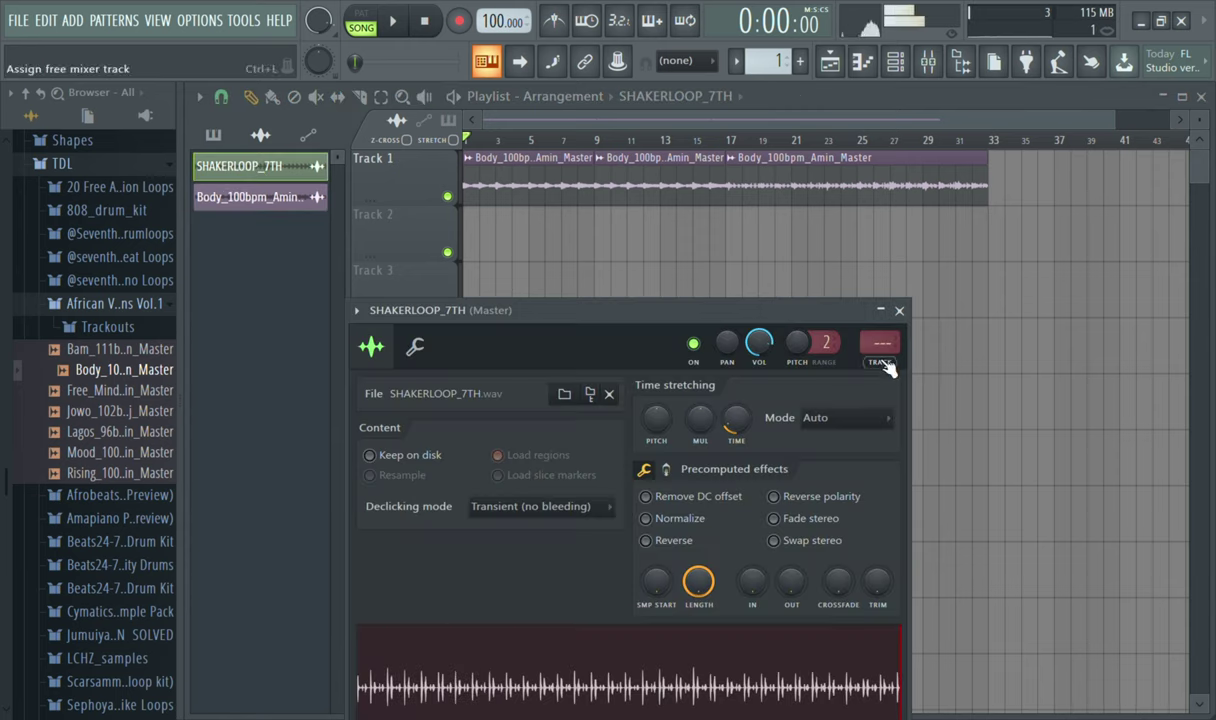
click(900, 312)
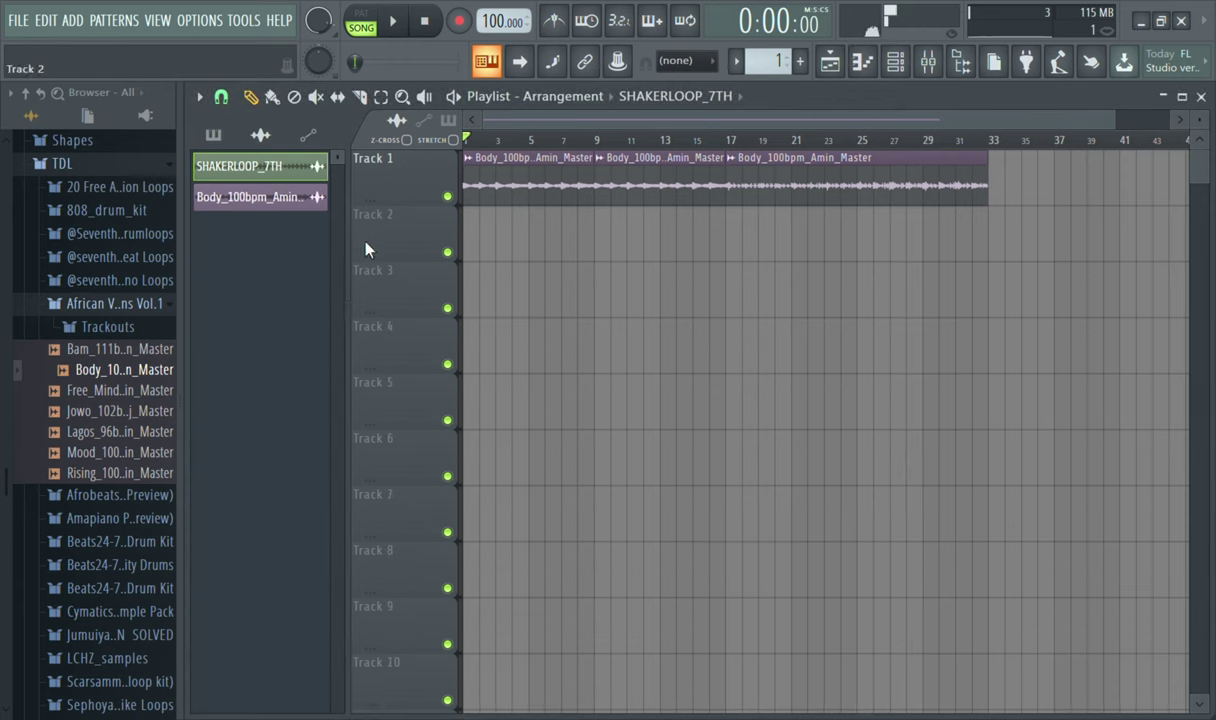
drag(413, 218, 515, 237)
click(395, 21)
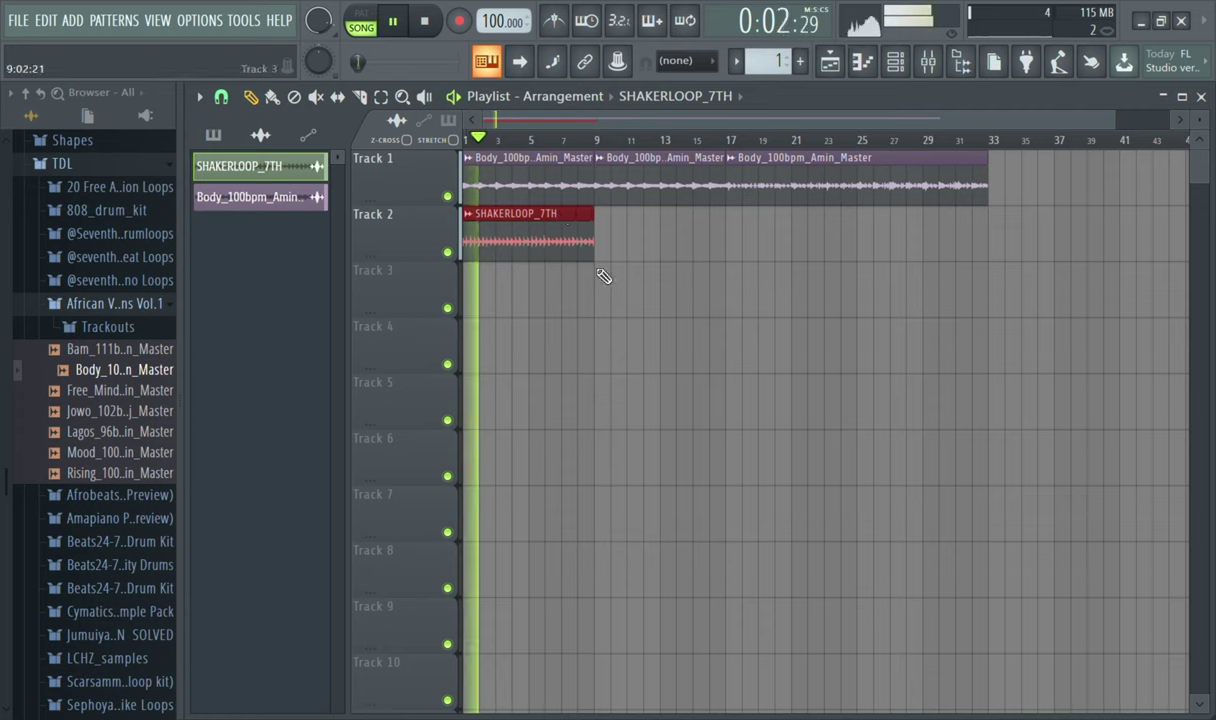
key(ctrl+b)
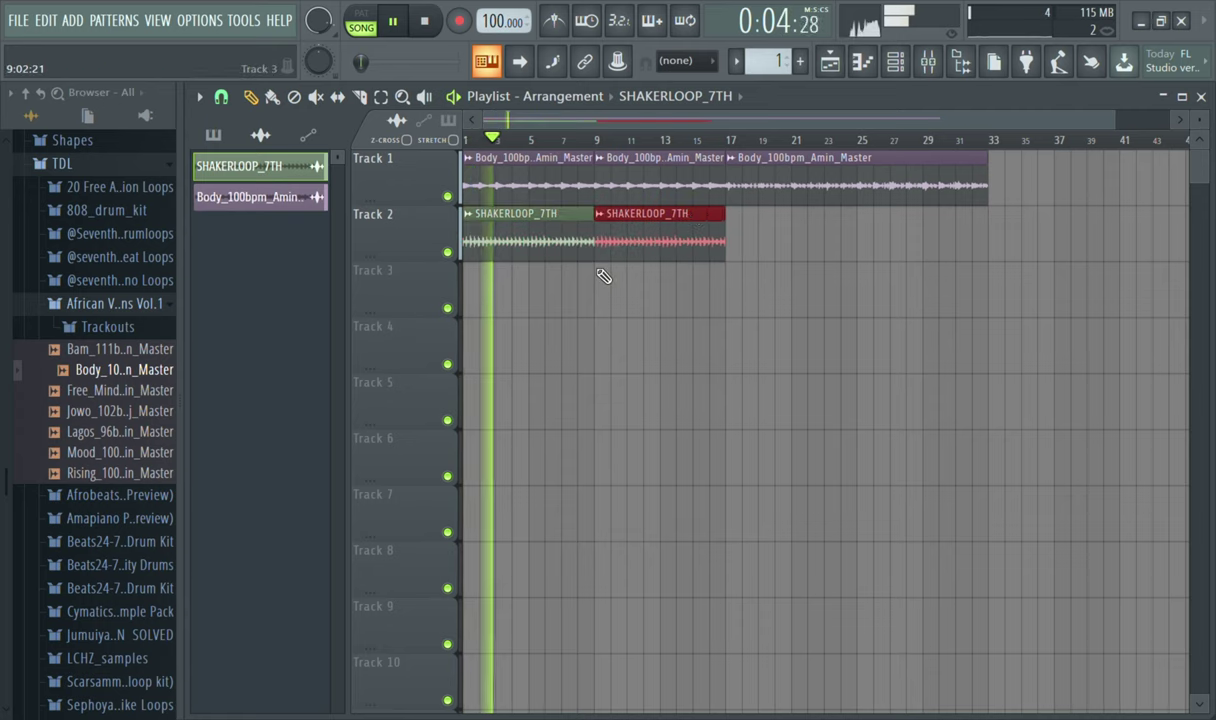
key(ctrl+b)
key(ctrl+b)
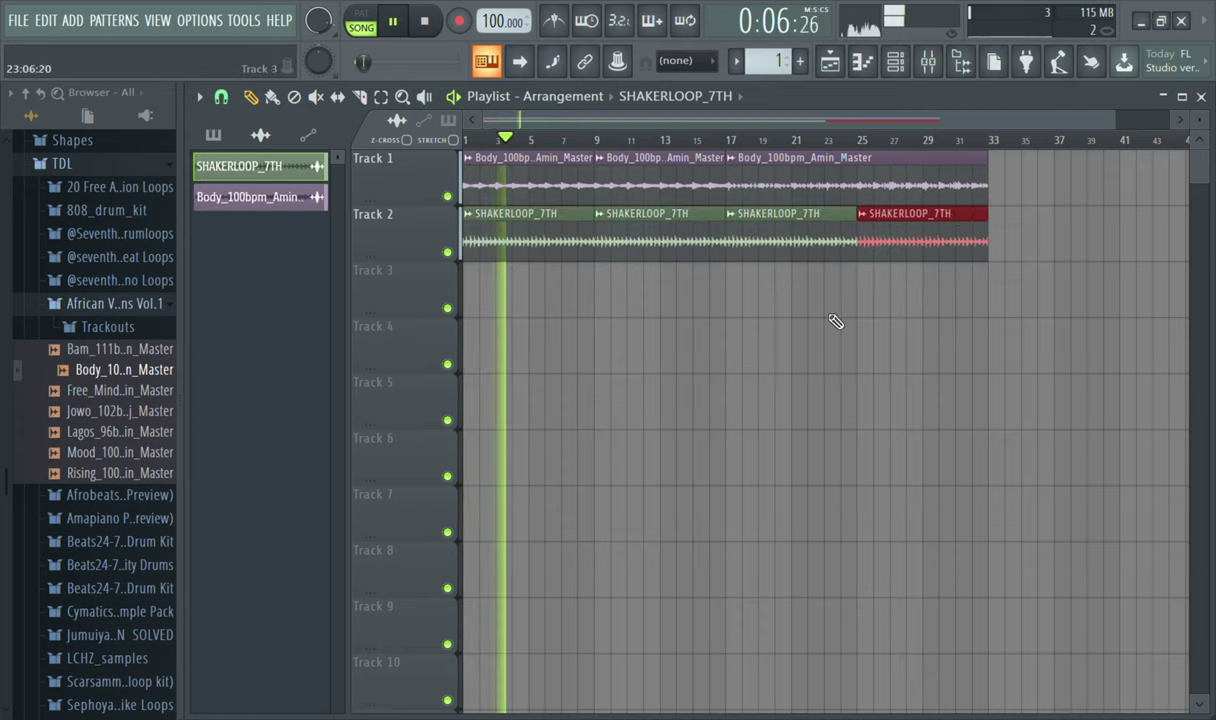
ctrl+click(829, 382)
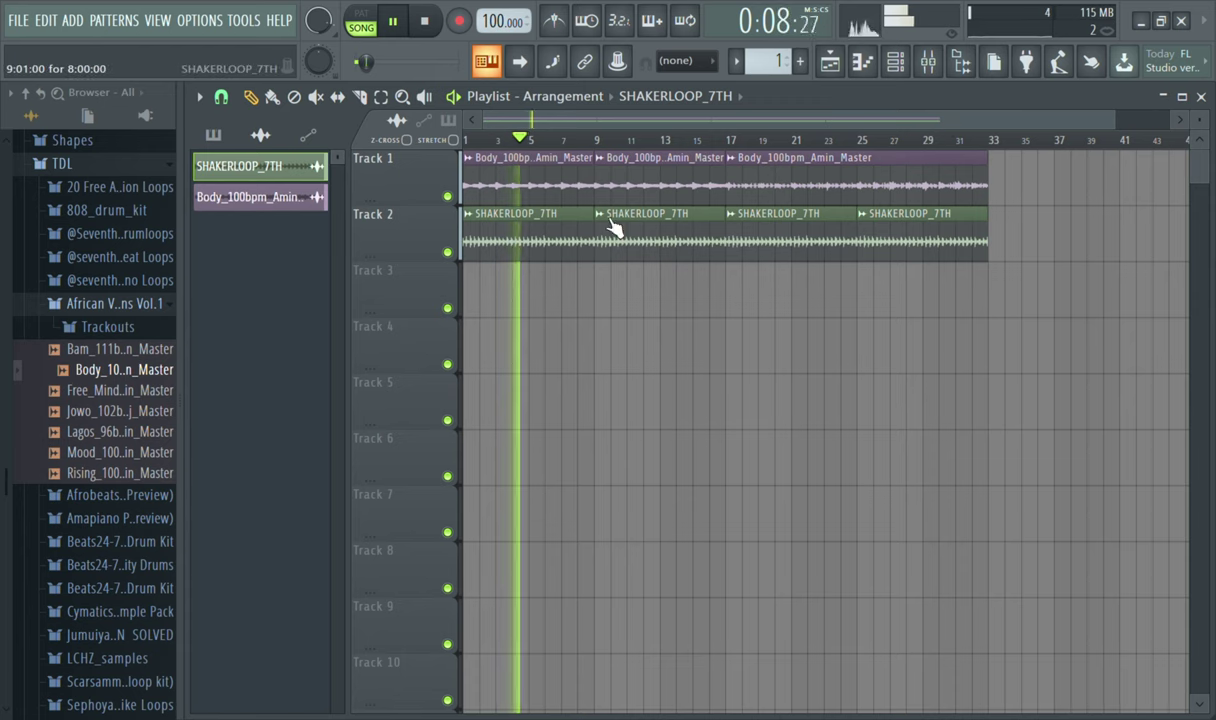
- Open the channel rack and show all of its channels
click(908, 67)
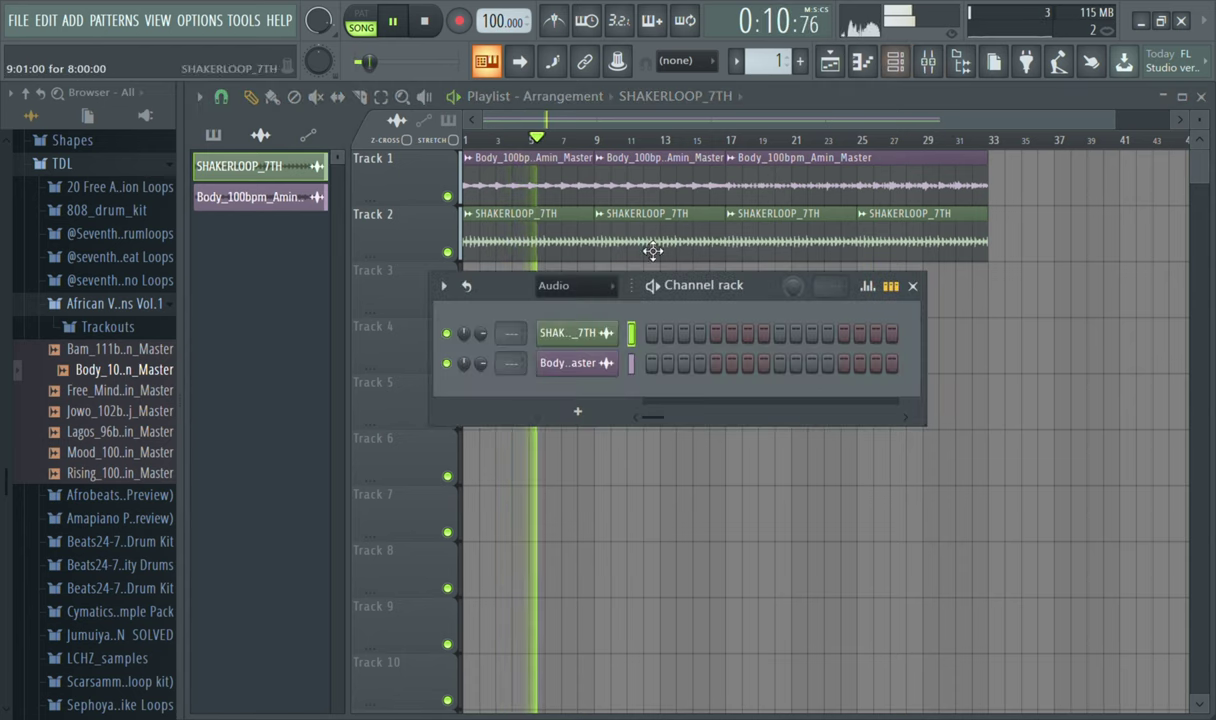
click(586, 310)
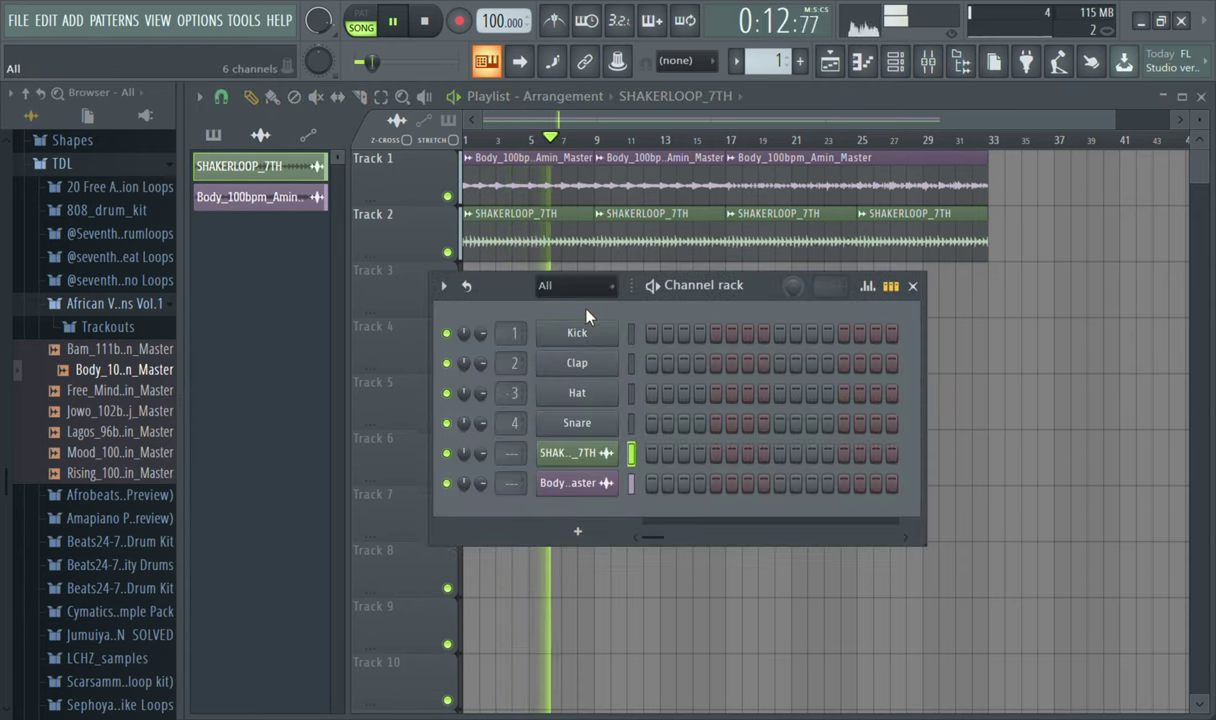
click(597, 470)
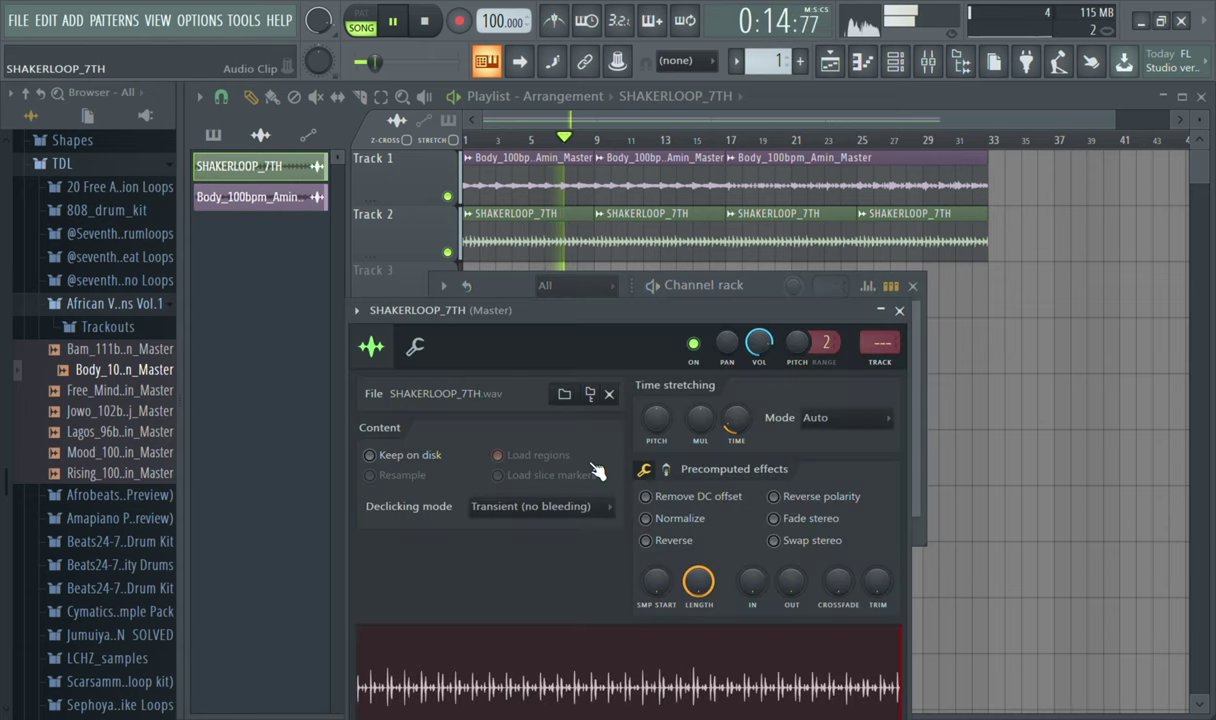
click(899, 311)
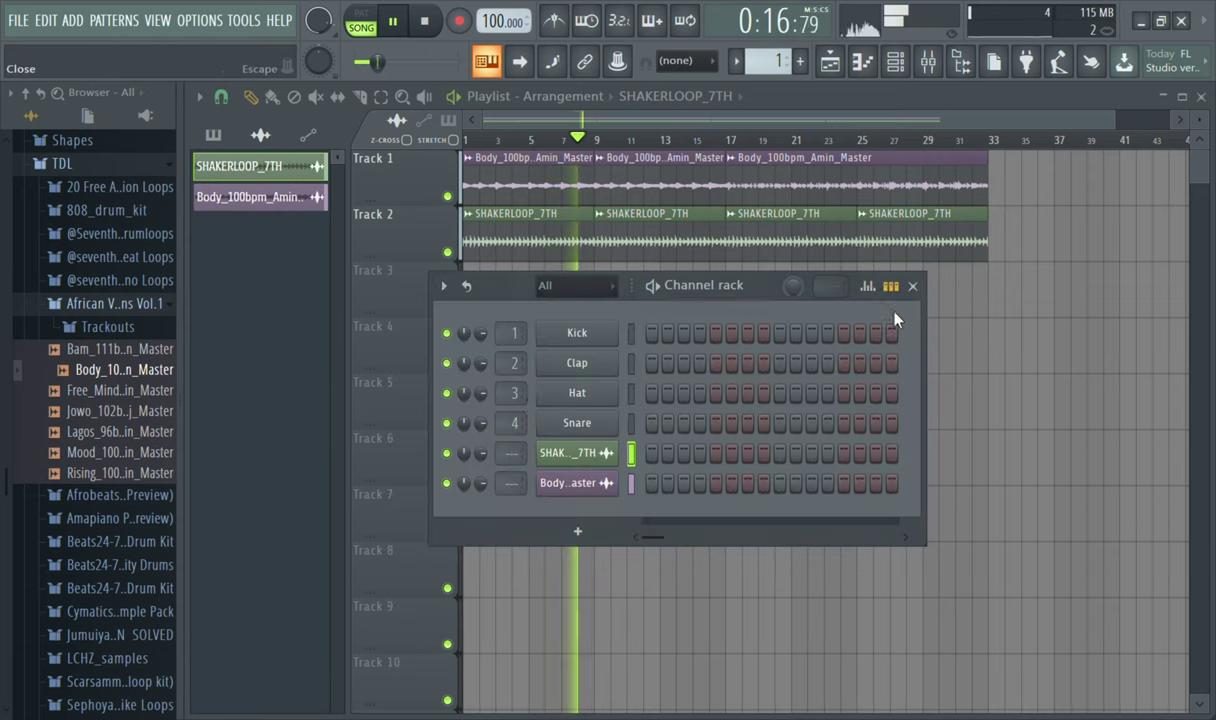
- Browse the Afrobeats preview kit's drum one-shots and audition the CLAP_BABY and CLAP_FREEZE samples
click(134, 306)
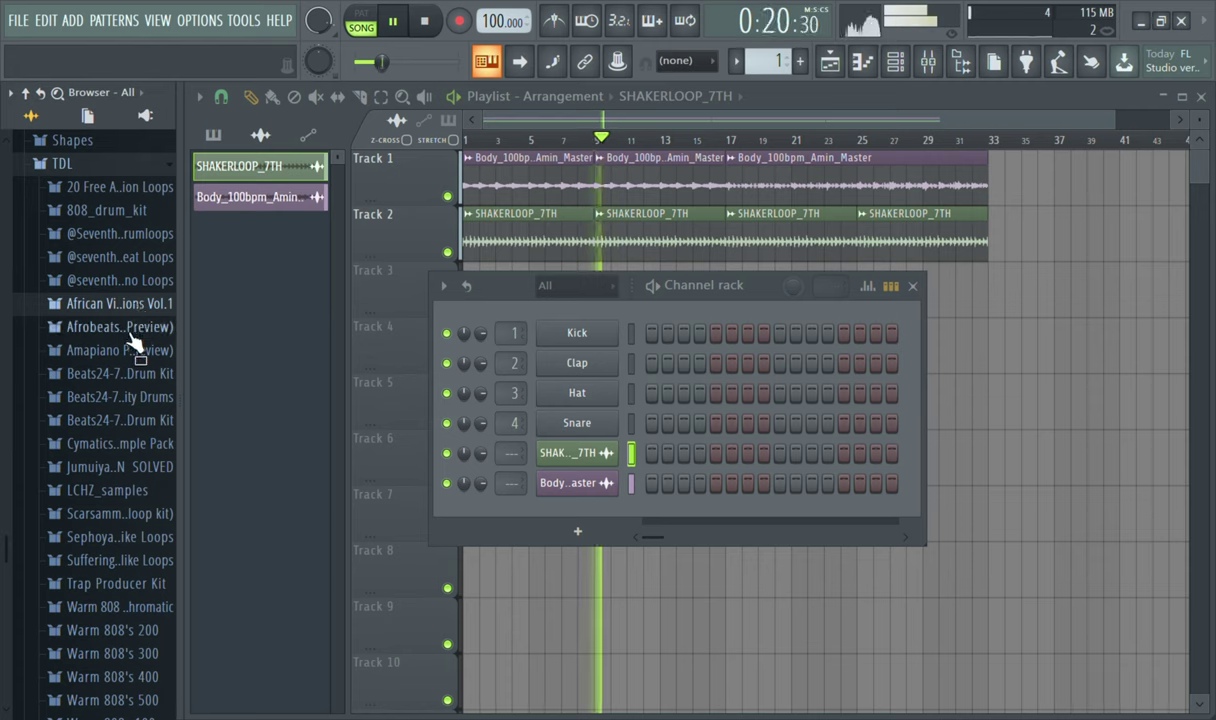
click(128, 327)
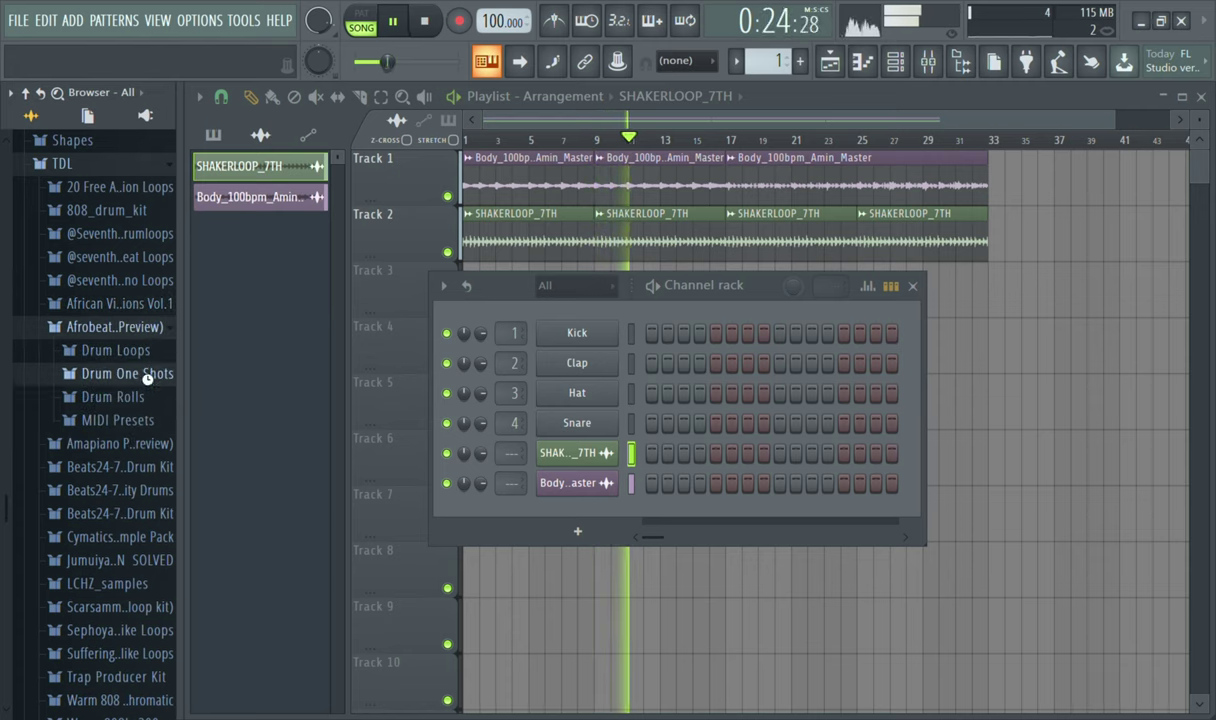
click(148, 375)
click(112, 428)
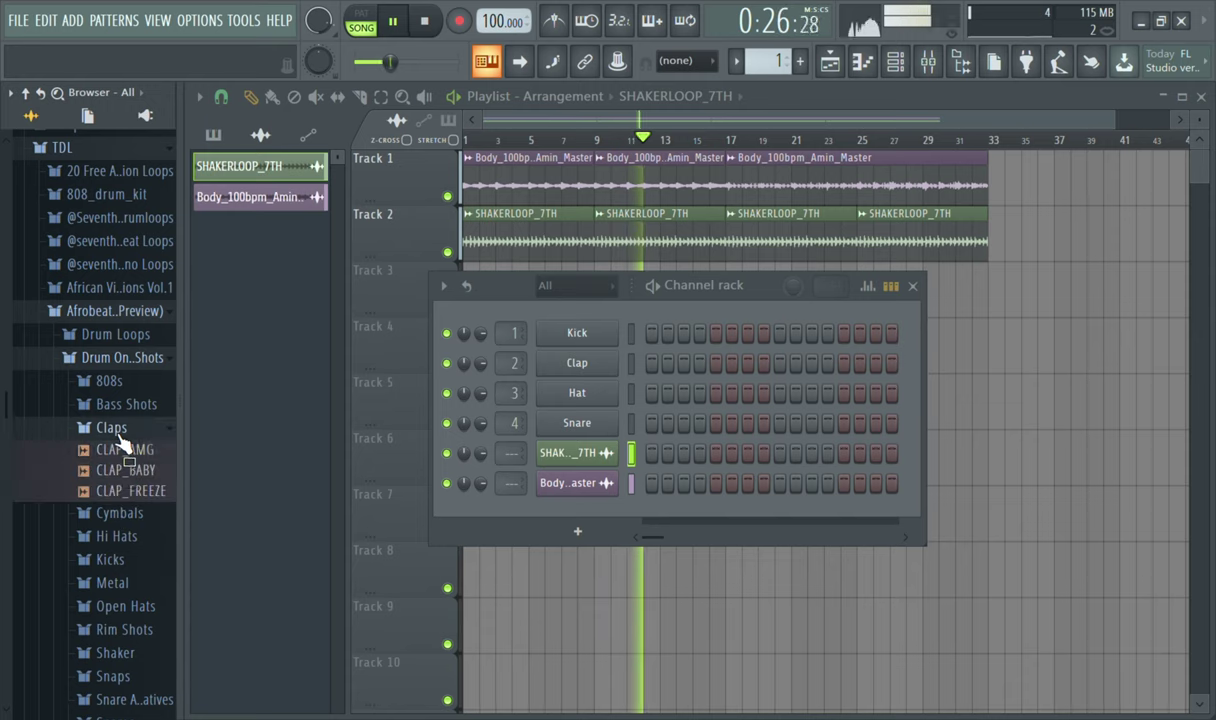
click(120, 470)
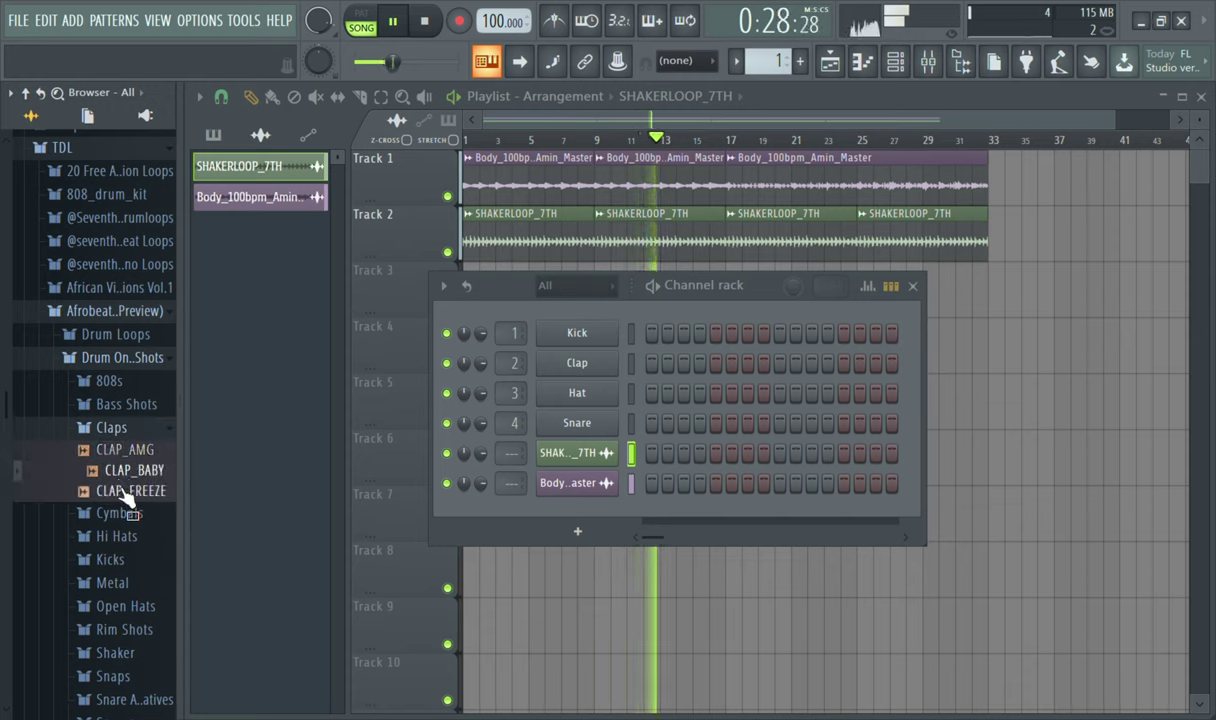
click(128, 491)
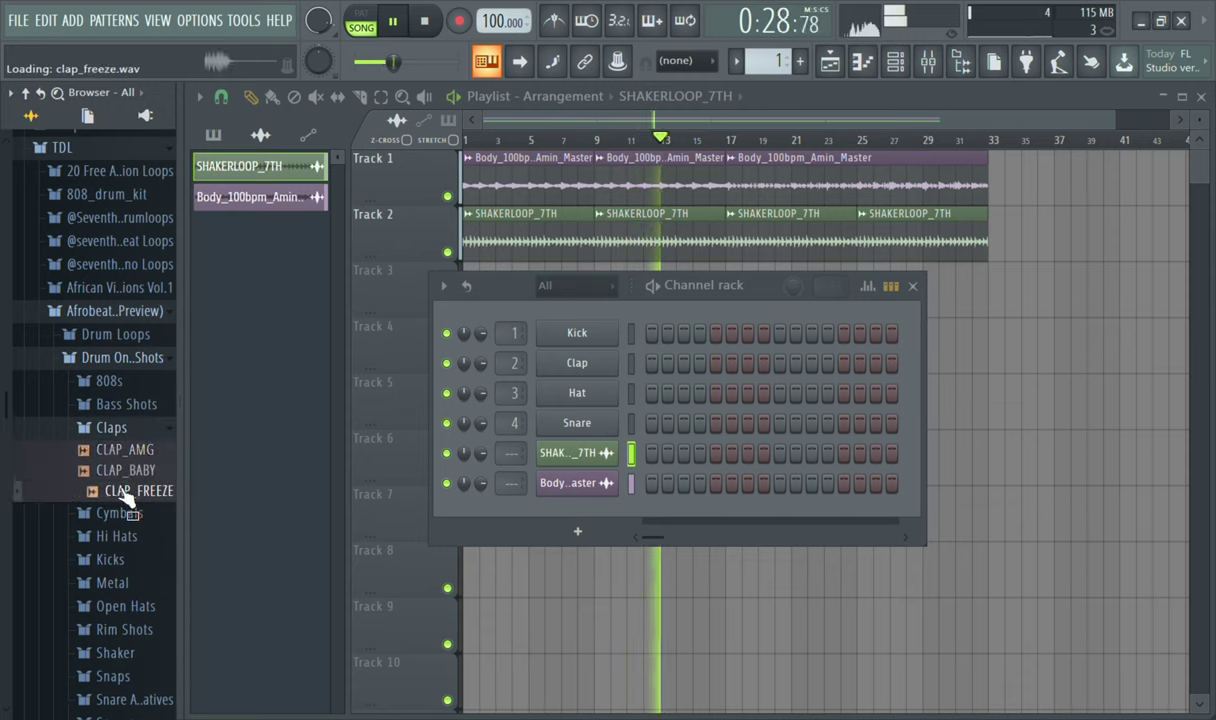
click(126, 428)
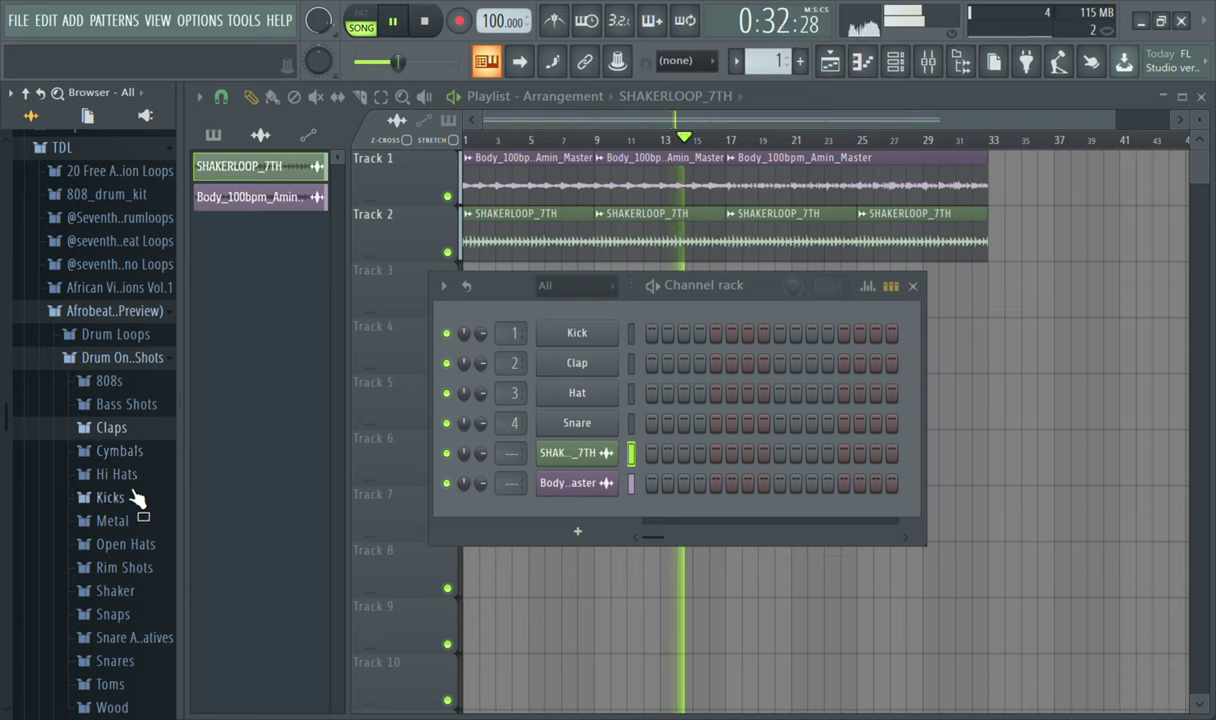
- Audition the kit's rim shots and load RIMSHOT_CAR onto the Kick channel
click(138, 568)
click(136, 589)
click(136, 628)
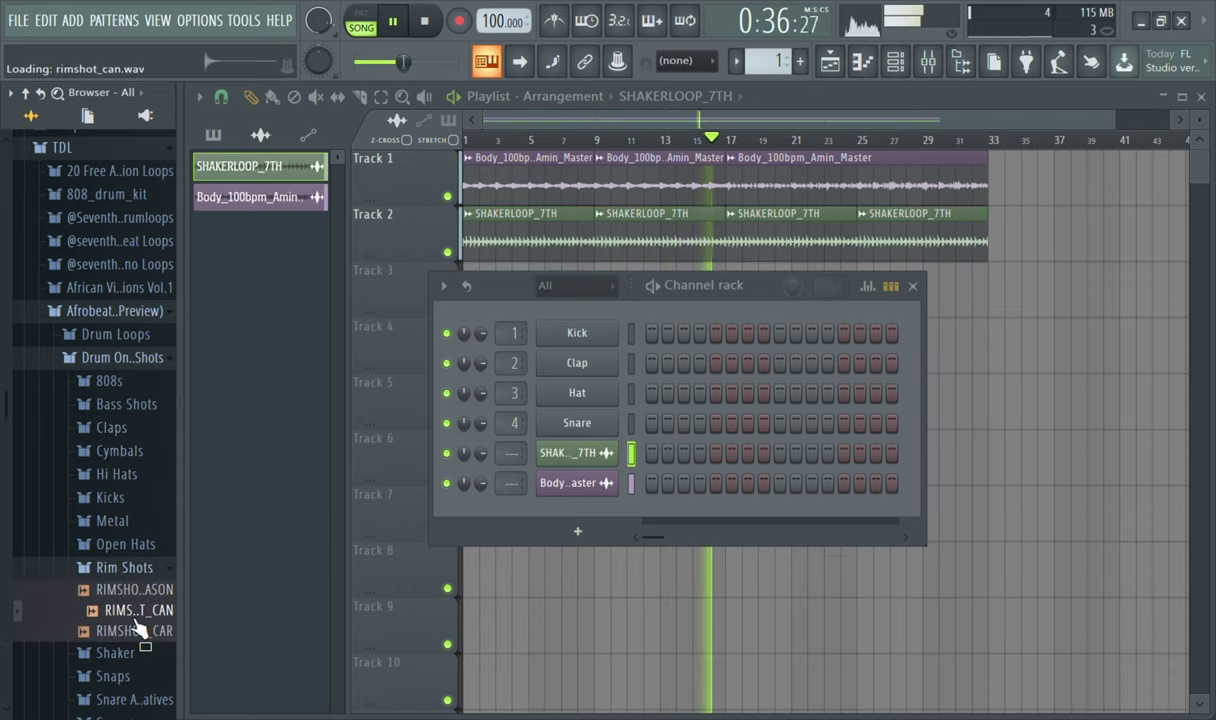
drag(138, 632, 585, 340)
click(147, 616)
click(148, 634)
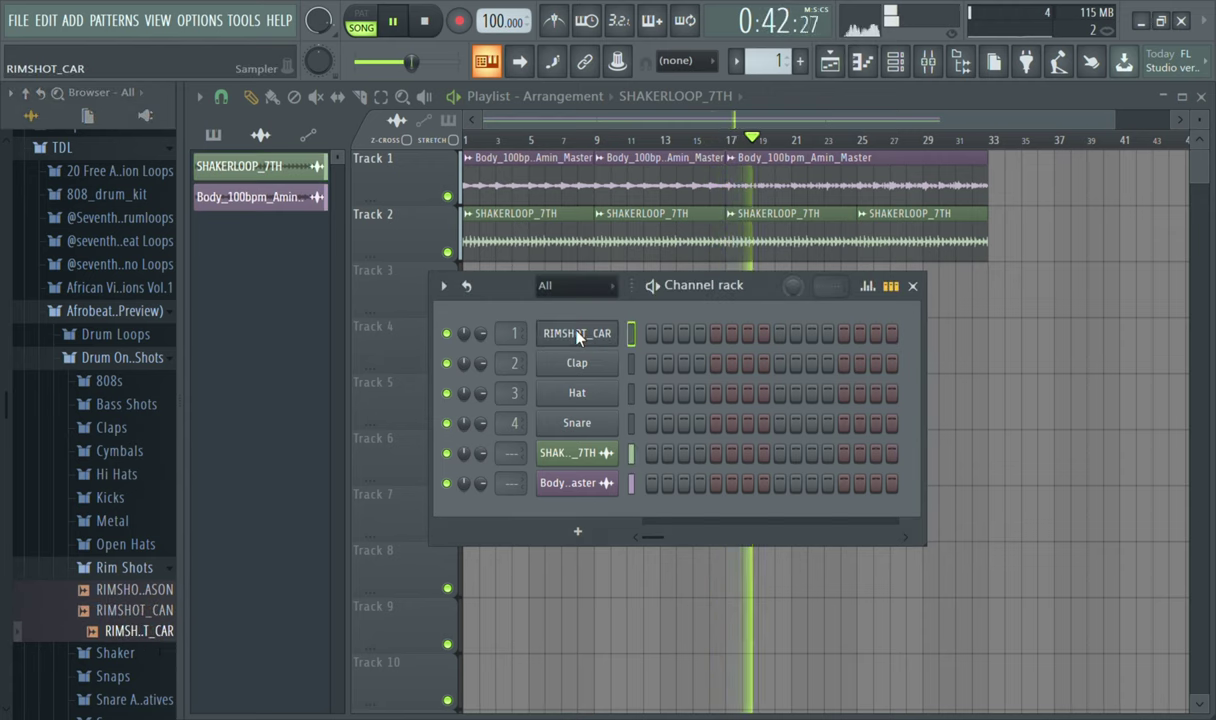
- Enable the RIMSHOT_CAR volume envelope with attack, decay, sustain and release at their minimum
click(606, 342)
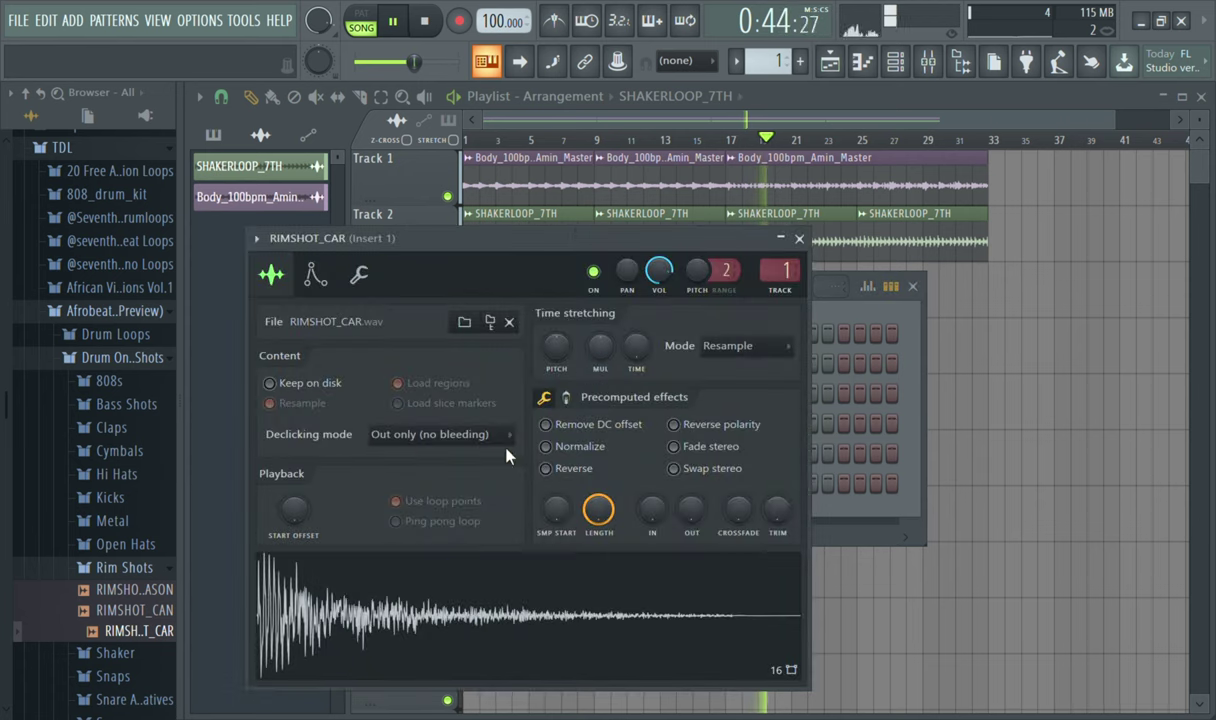
click(322, 286)
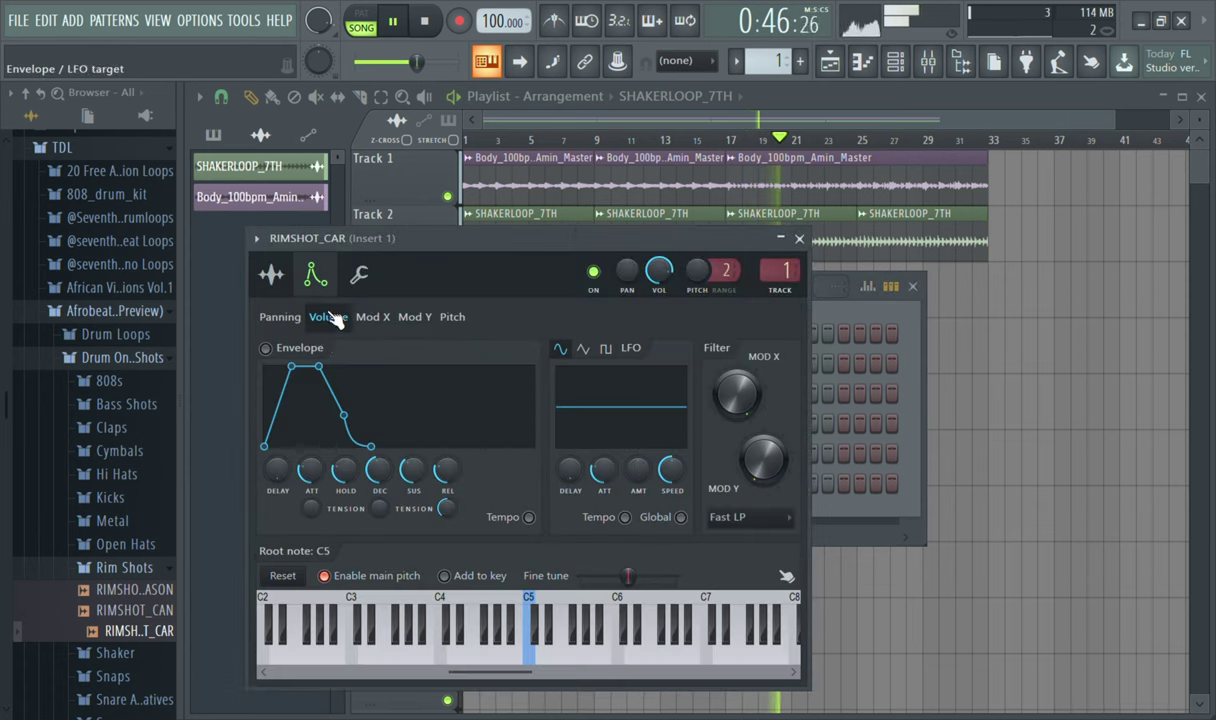
drag(309, 470, 309, 512)
drag(447, 470, 414, 510)
drag(383, 470, 383, 510)
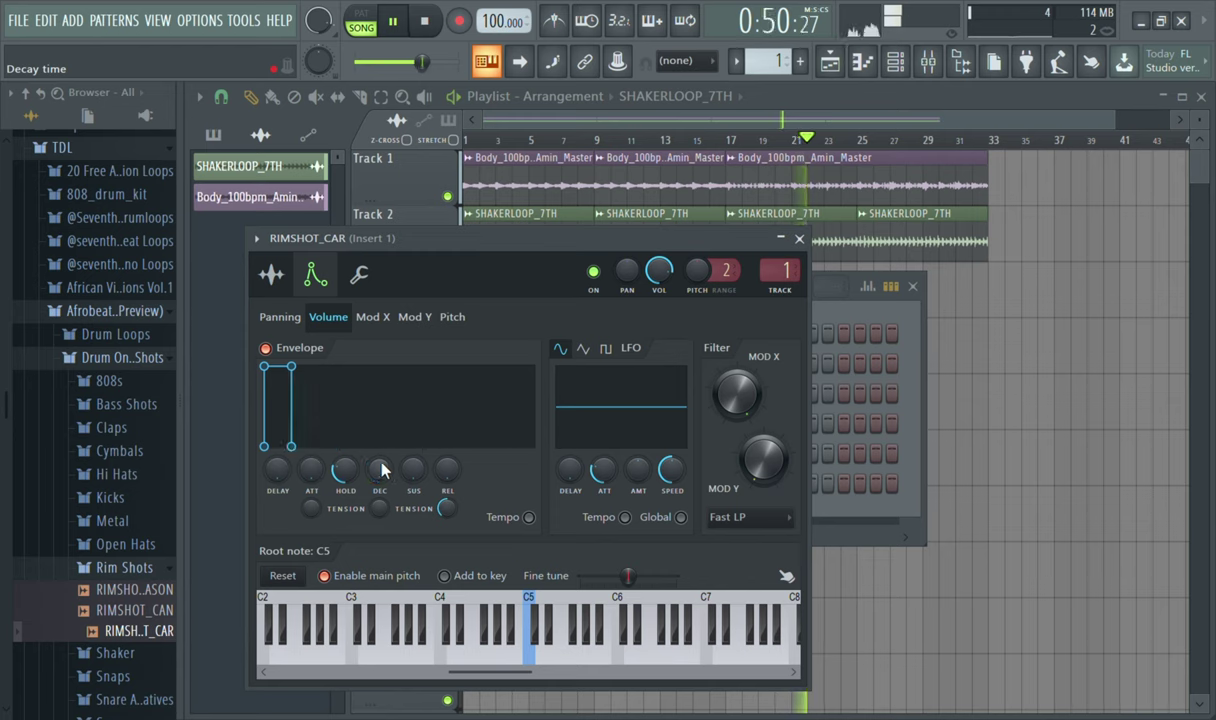
- Stop playback, add a slight fade-in to the RIMSHOT_CAR sample and close its settings
click(271, 274)
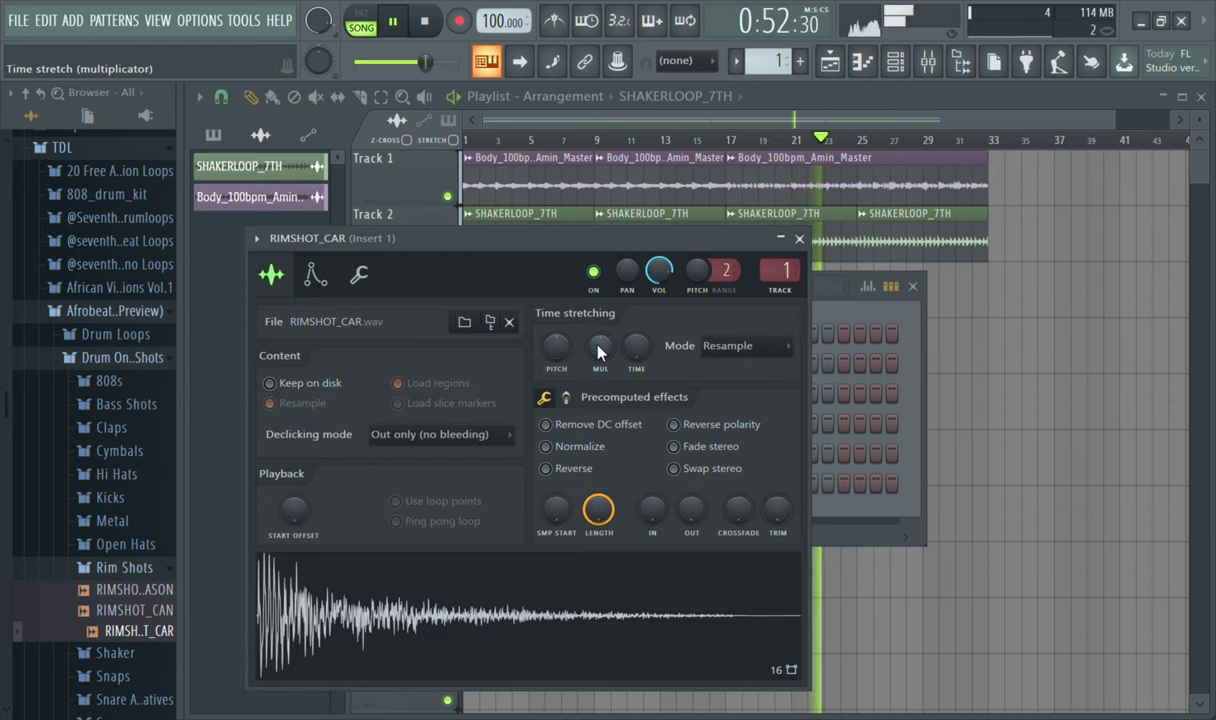
key(space)
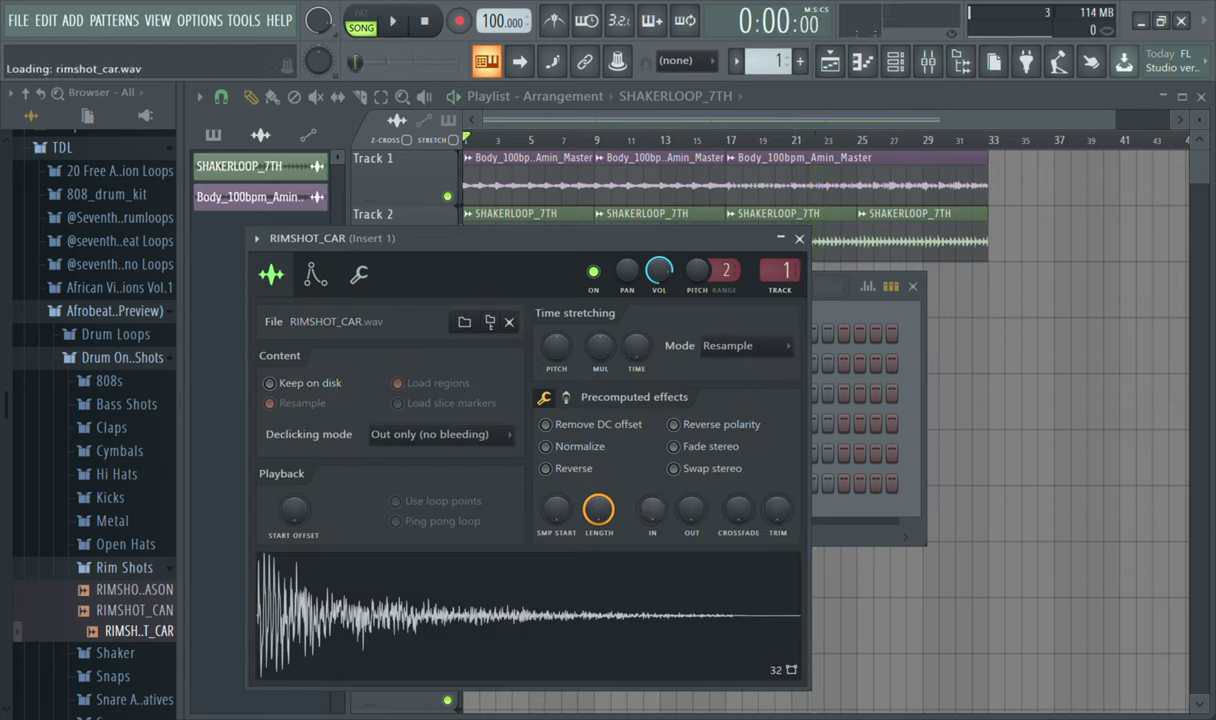
drag(651, 510, 651, 498)
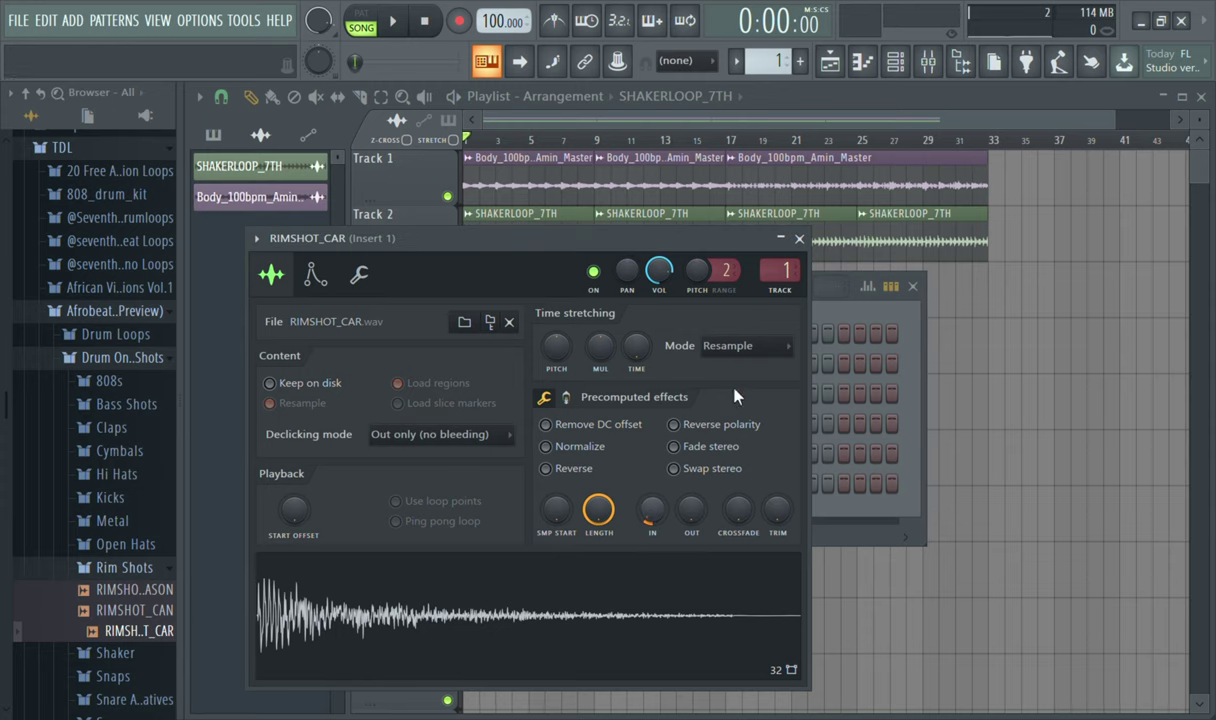
click(799, 239)
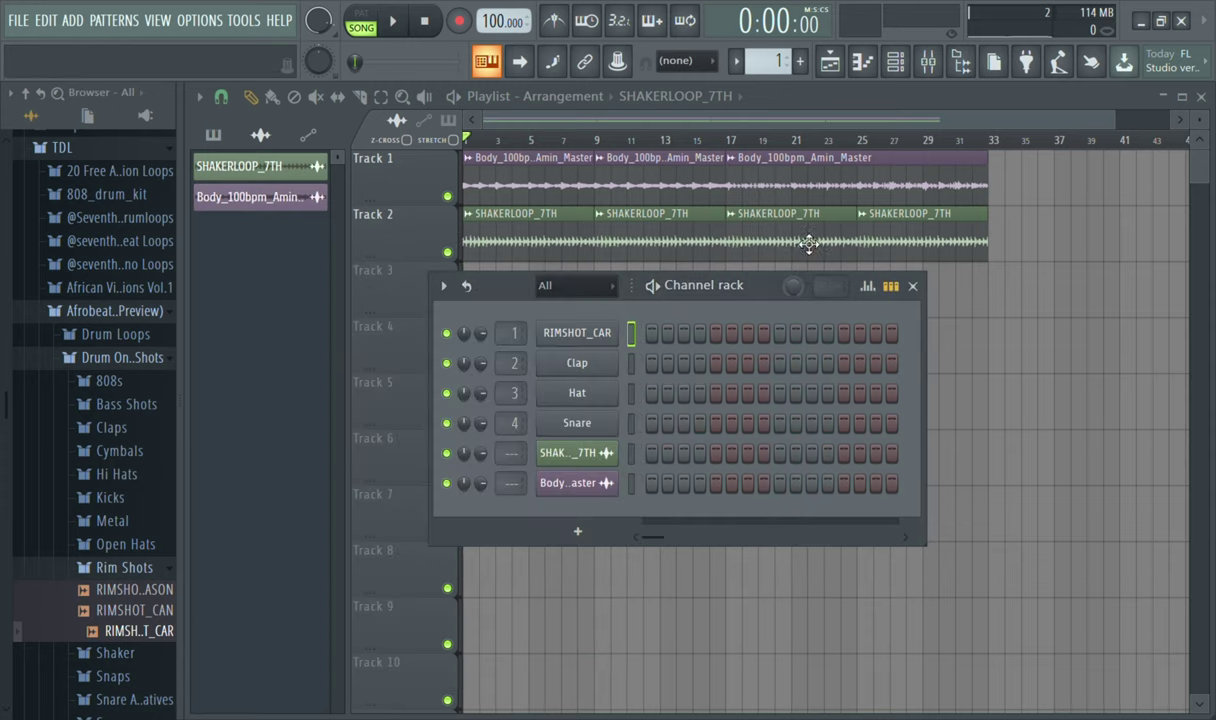
- Add a RIMSHOT_CAR hit on the first step of Pattern 1 and close the channel rack
click(652, 336)
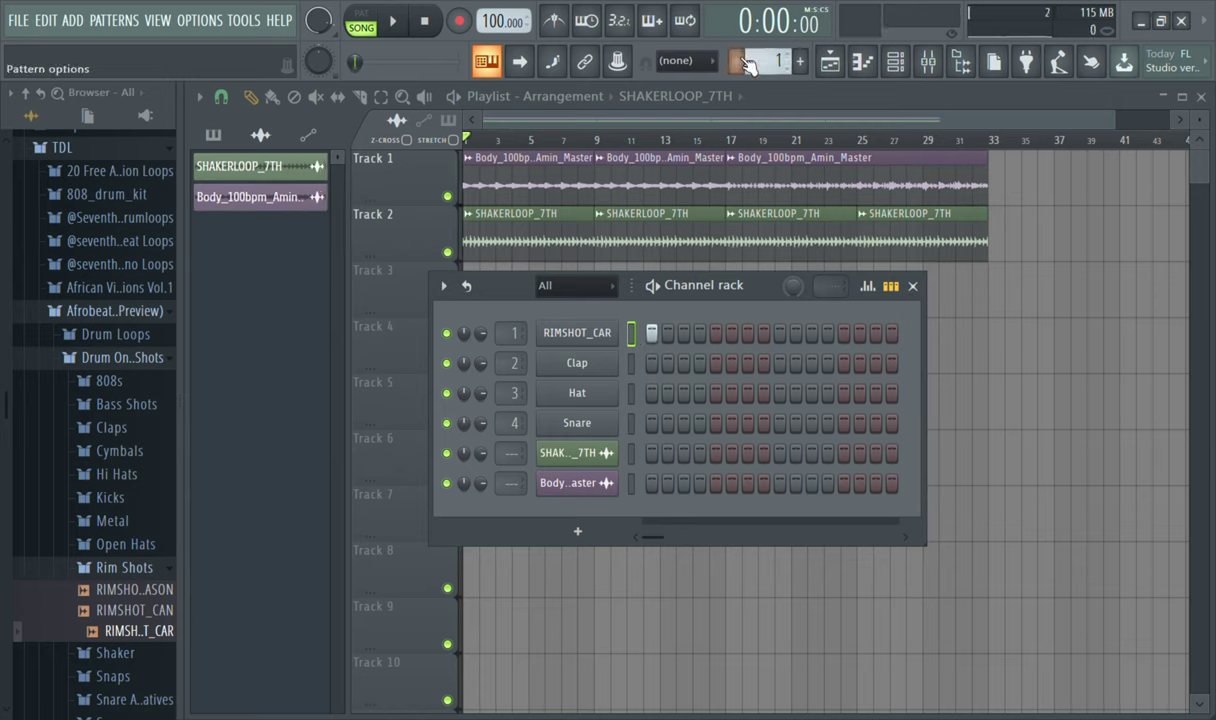
click(763, 84)
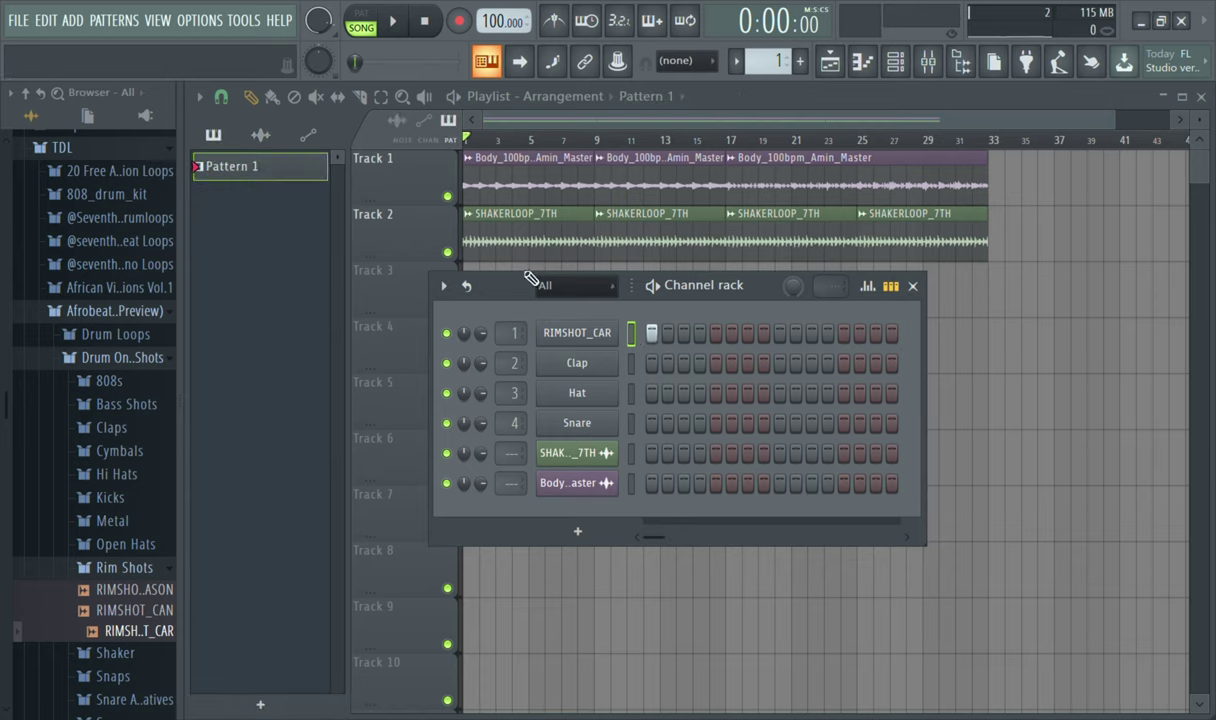
click(912, 286)
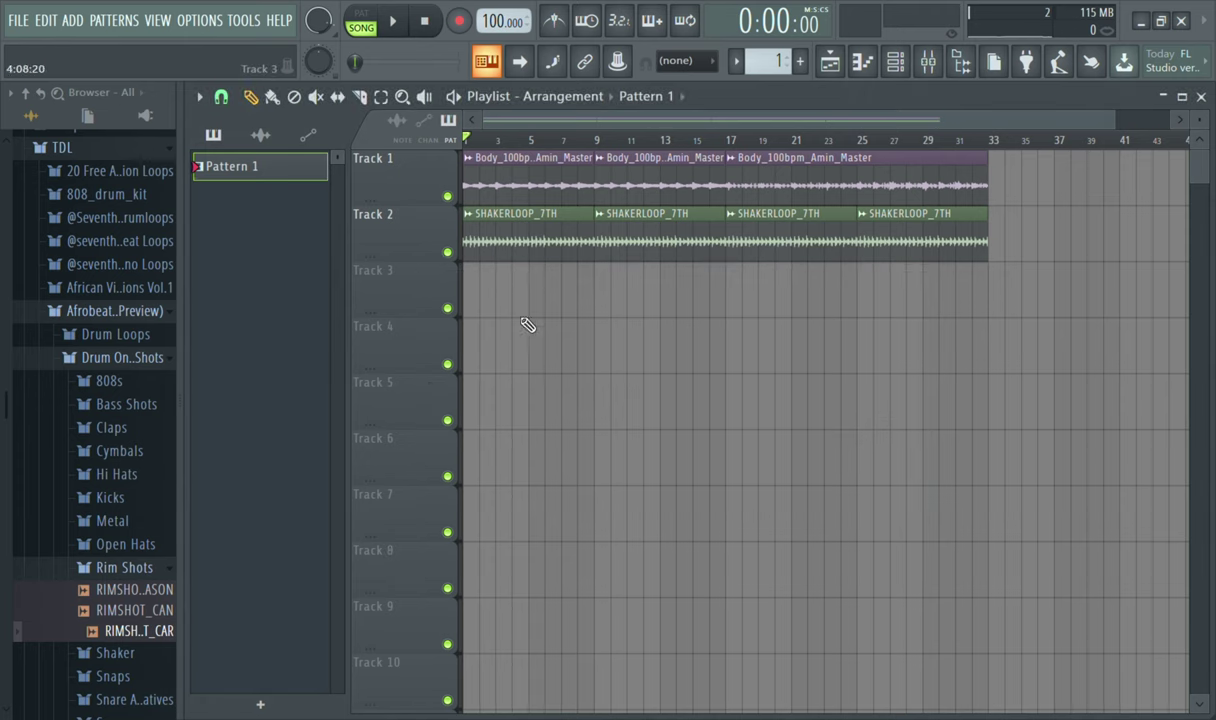
- Place Pattern 1 at the start of Track 3 and extend its clip to bar 33
click(482, 302)
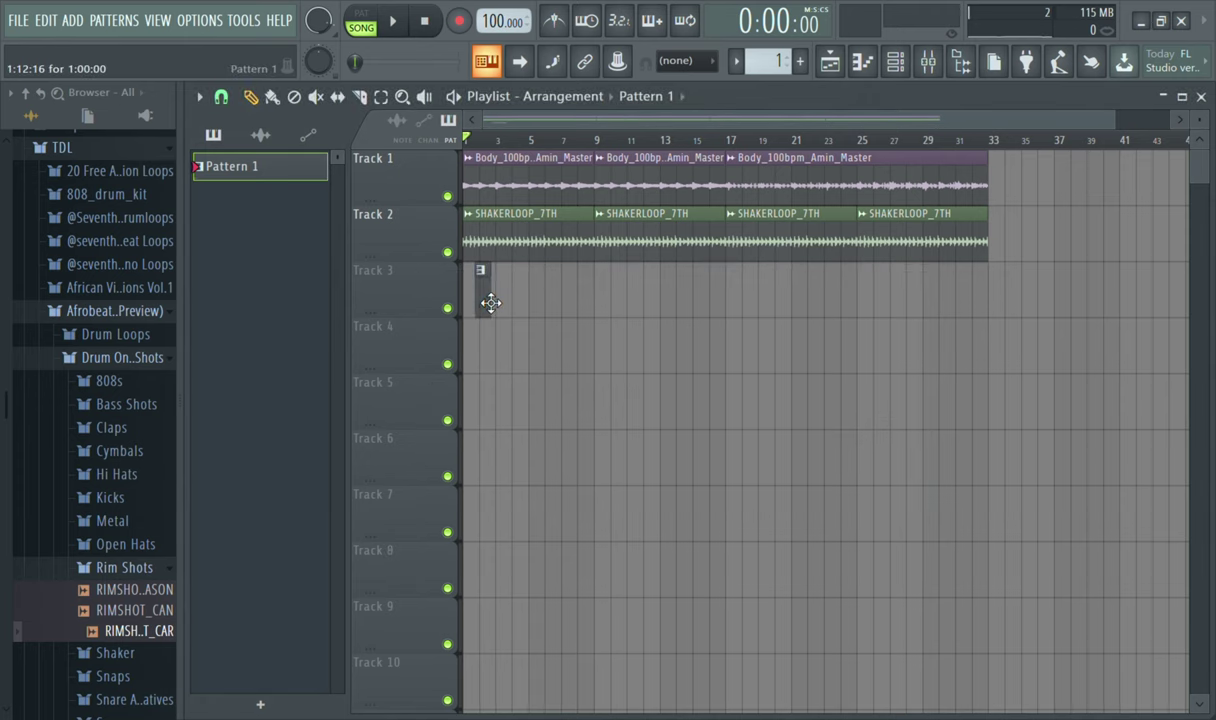
right_click(489, 302)
click(489, 298)
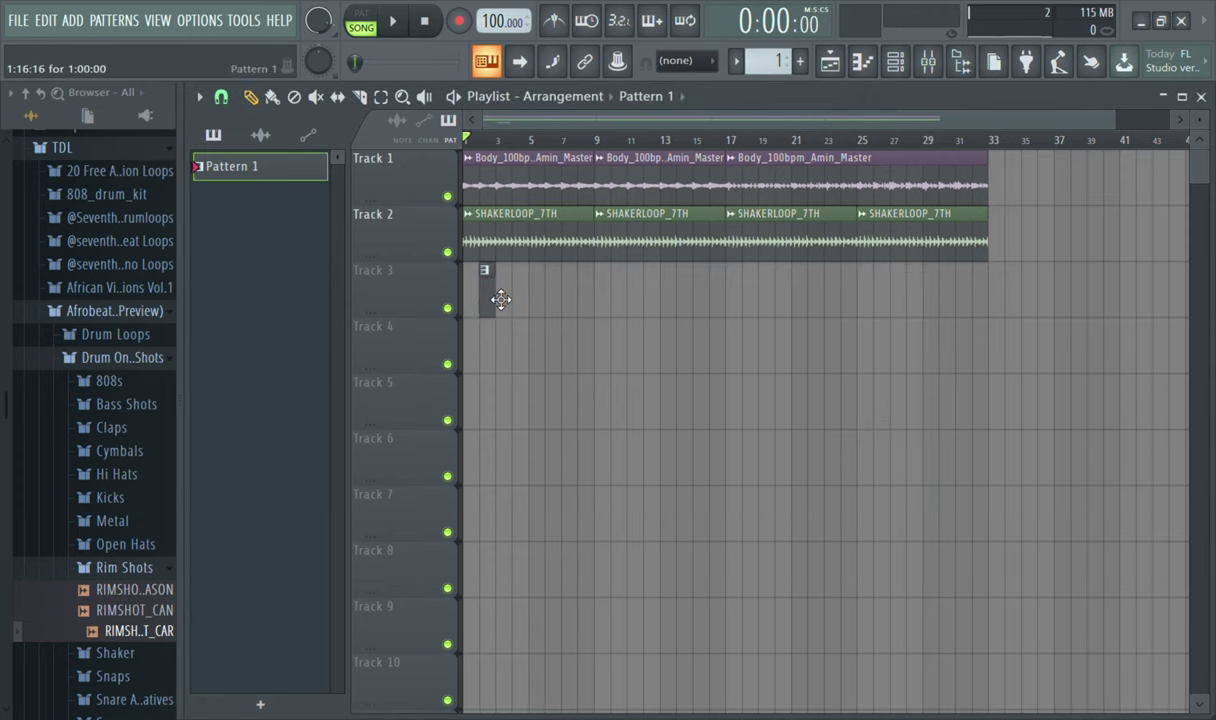
drag(501, 299, 993, 270)
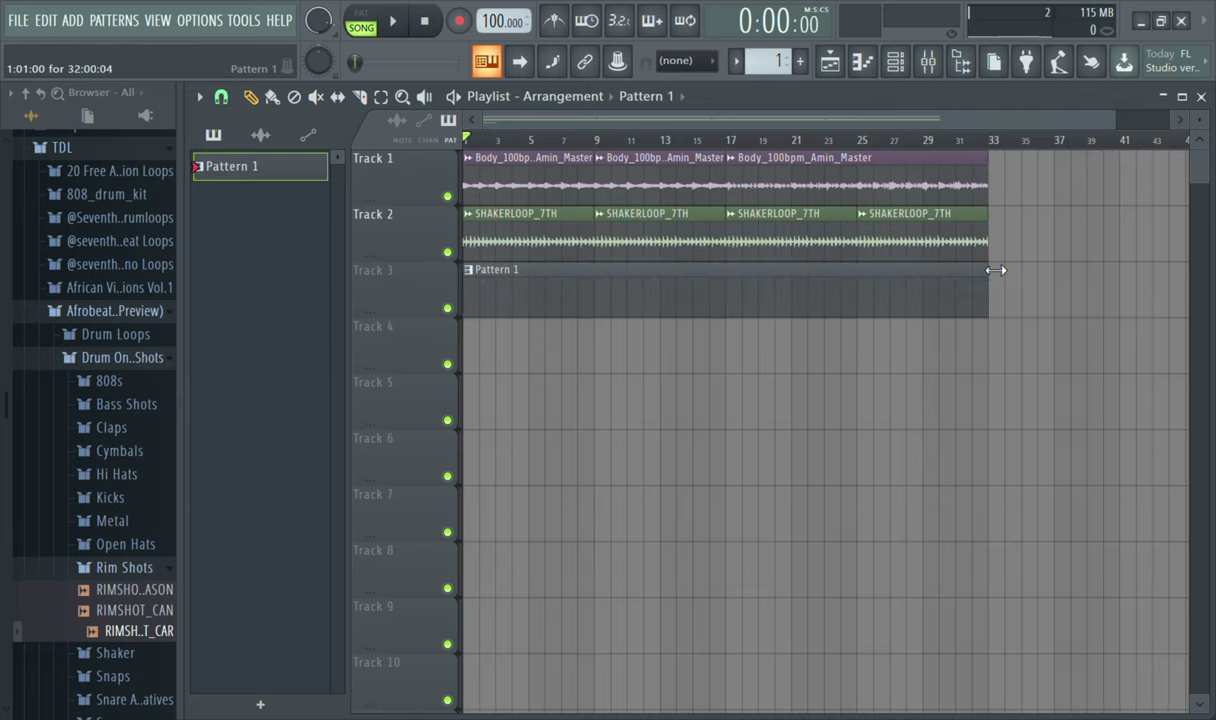
drag(1115, 129, 1059, 158)
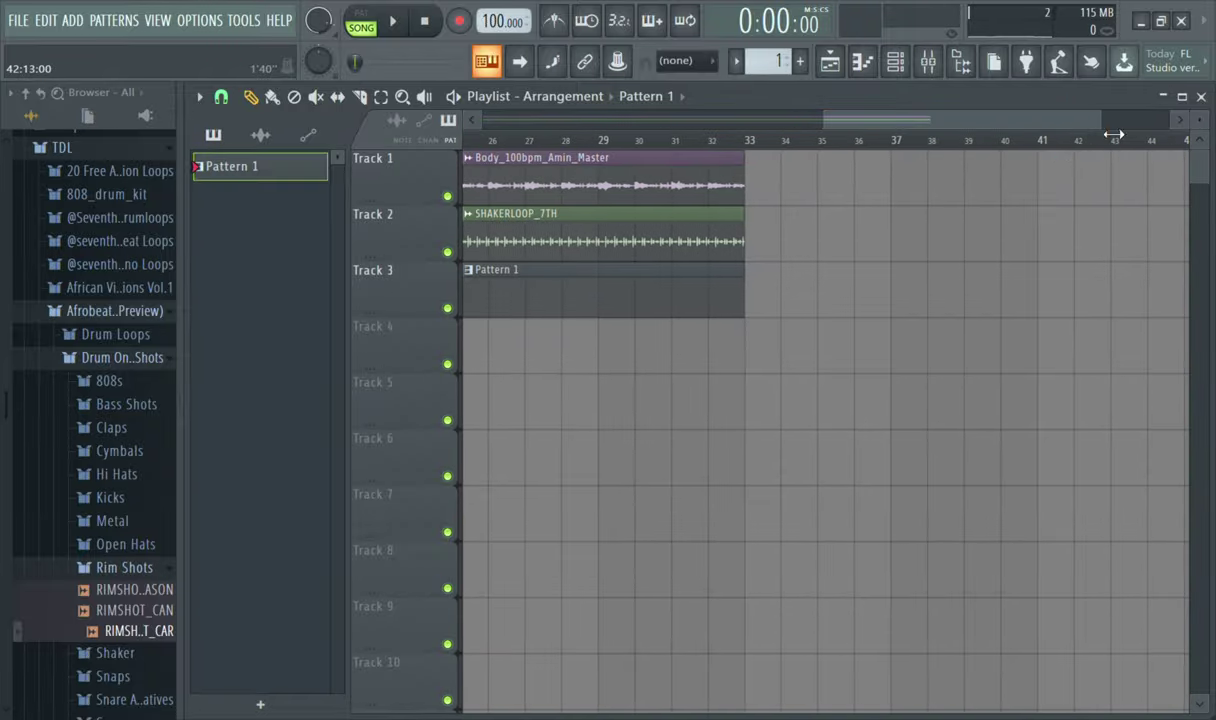
- Trim the end of the Pattern 1 clip on Track 3 so it lines up exactly with bar 33
drag(1113, 125, 917, 149)
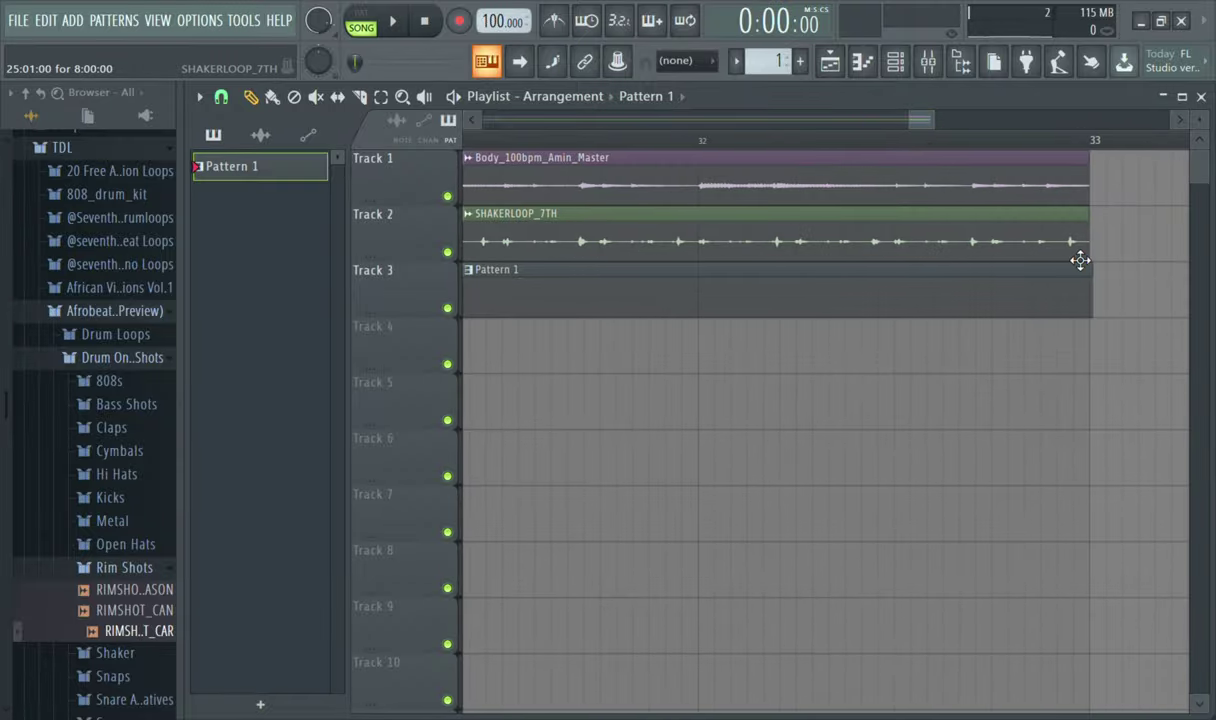
drag(1102, 284, 1099, 283)
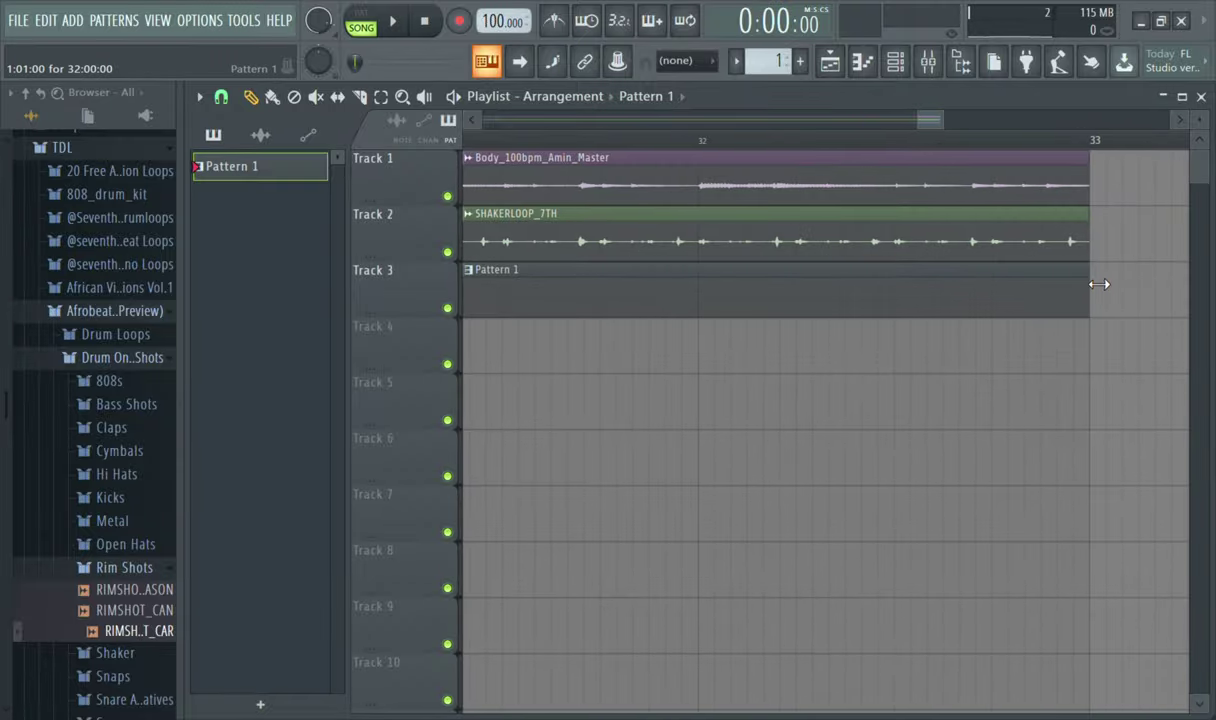
drag(929, 127, 483, 127)
- Open the channel rack, audition the song from the start, and briefly check the RIMSHOT_CAR channel settings
click(895, 61)
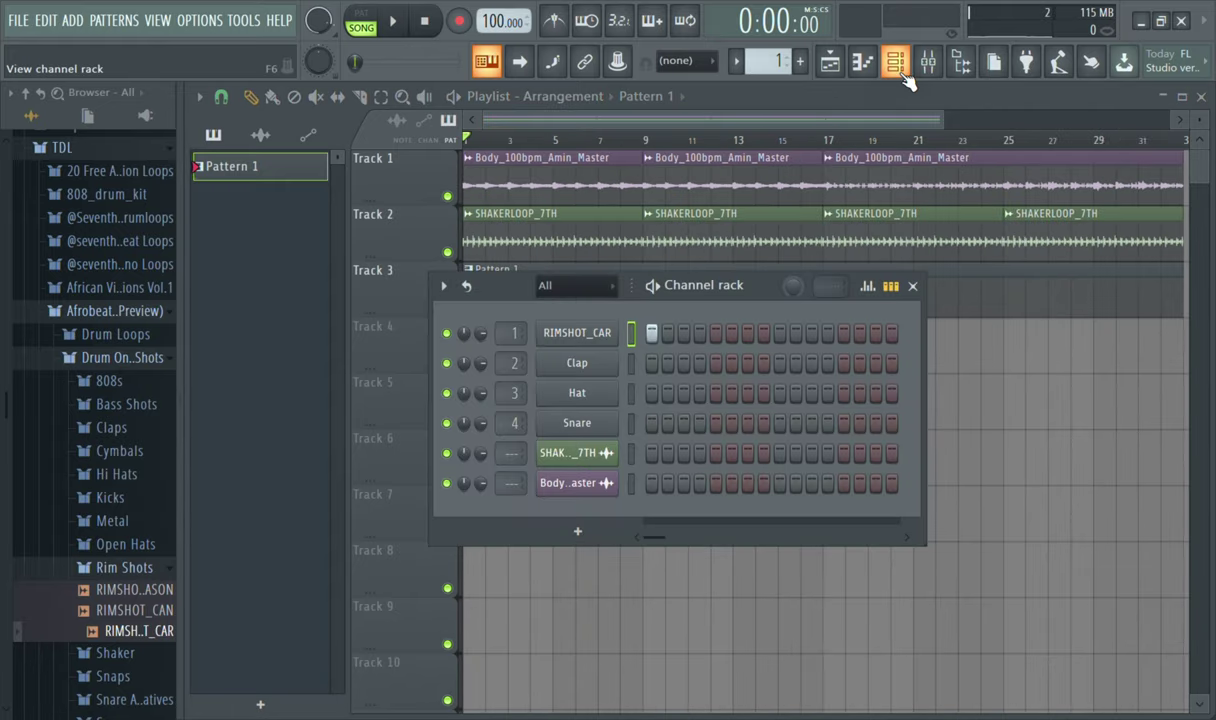
key(space)
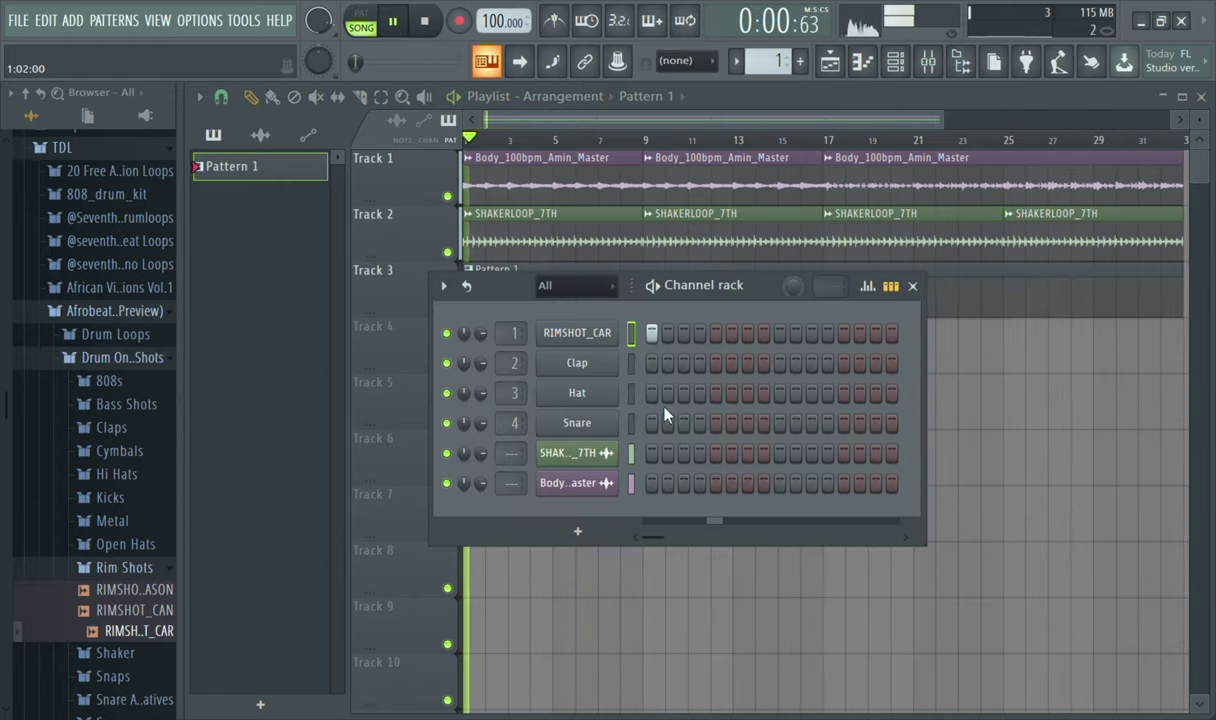
key(space)
click(610, 336)
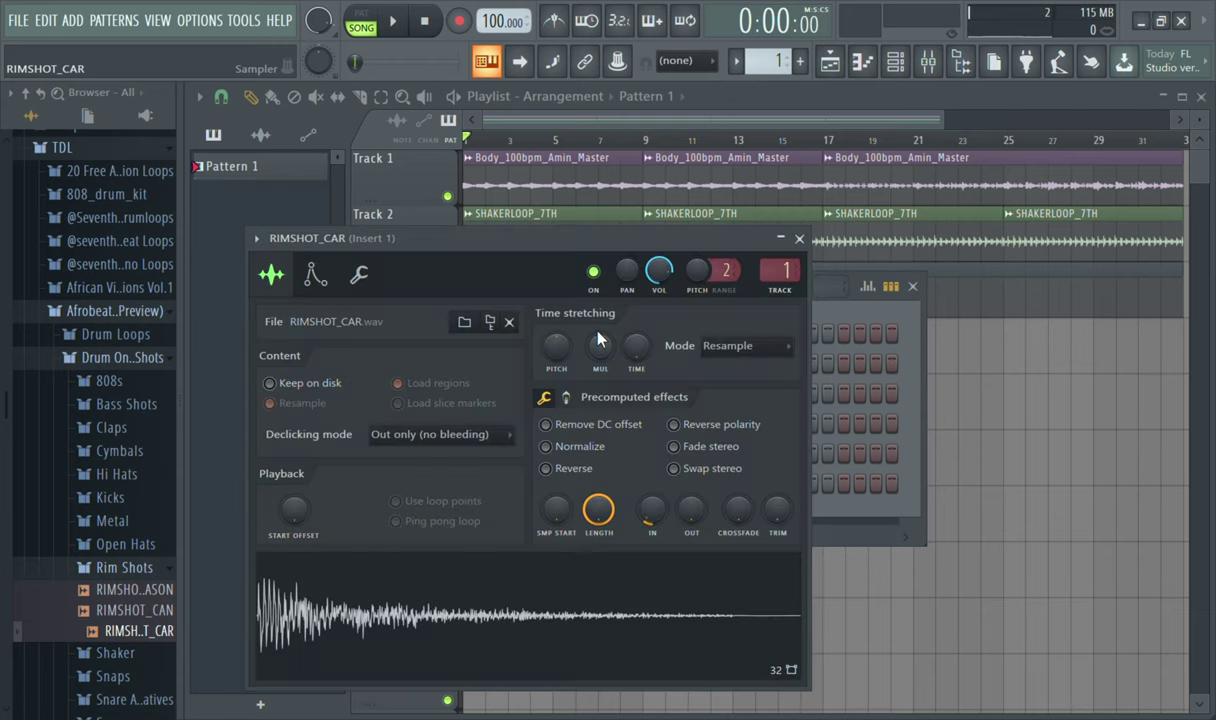
click(799, 238)
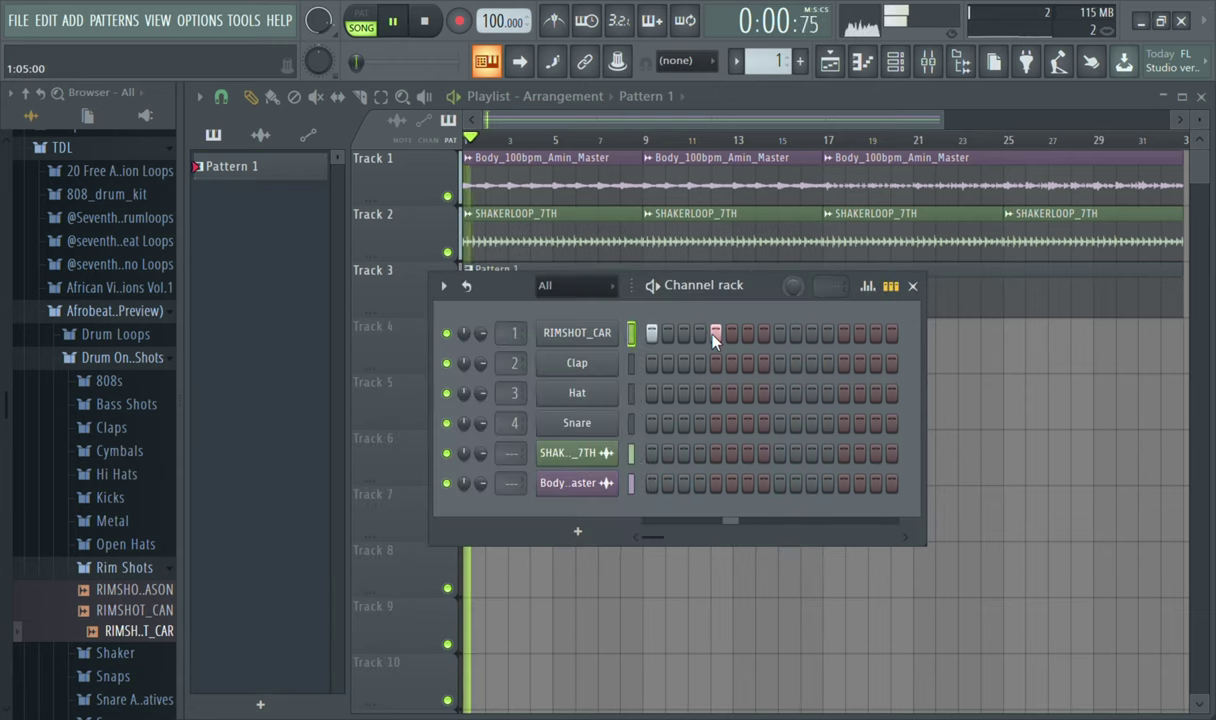
- Add RIMSHOT_CAR hits on steps 4, 7, 10 and 13 of Pattern 1 while auditioning the song
click(714, 334)
key(space)
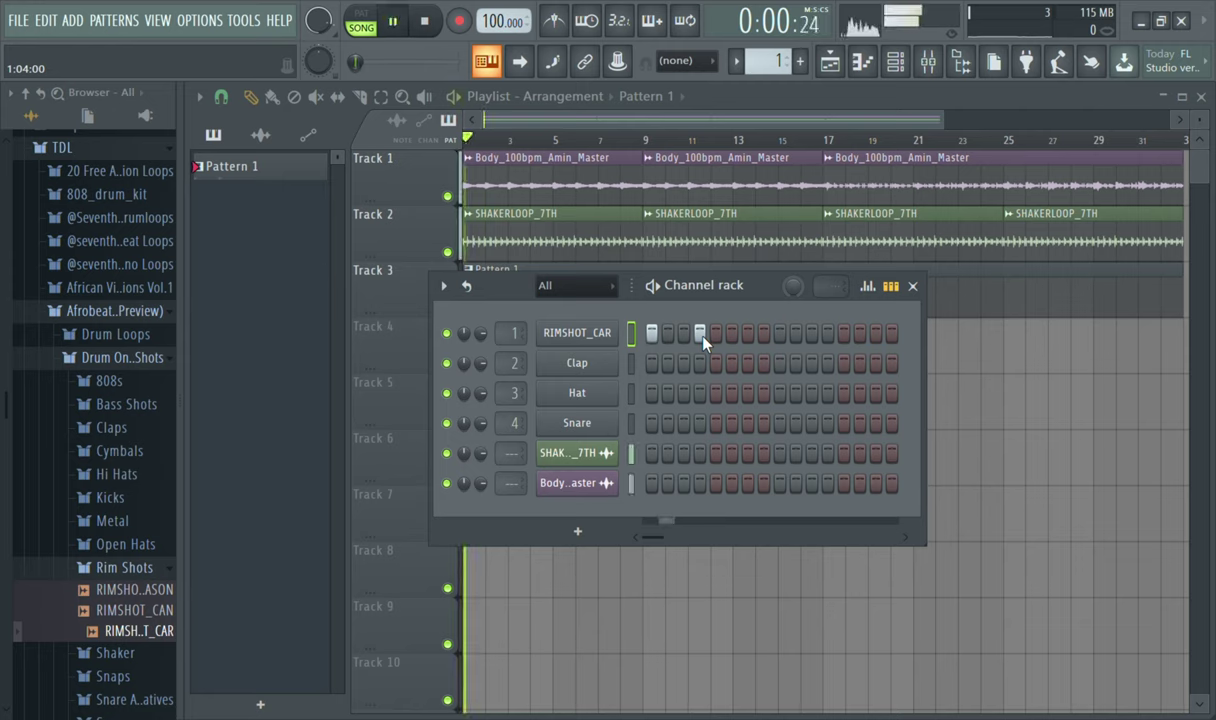
click(748, 334)
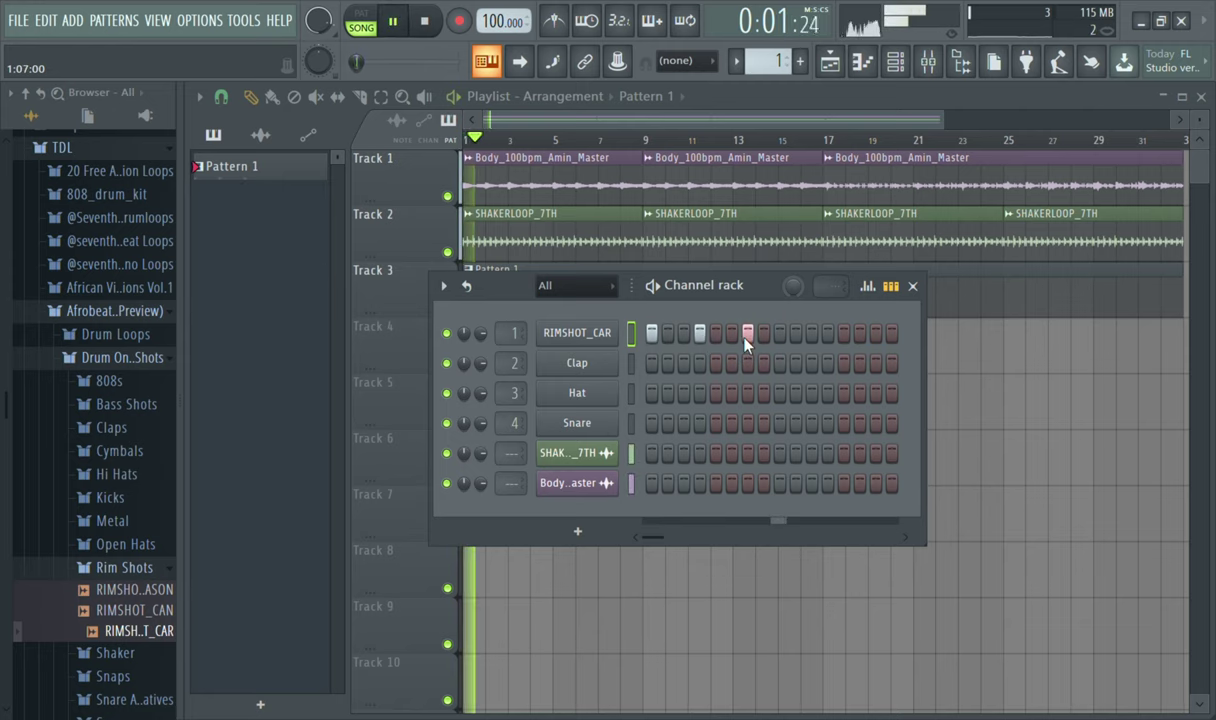
click(795, 333)
key(space)
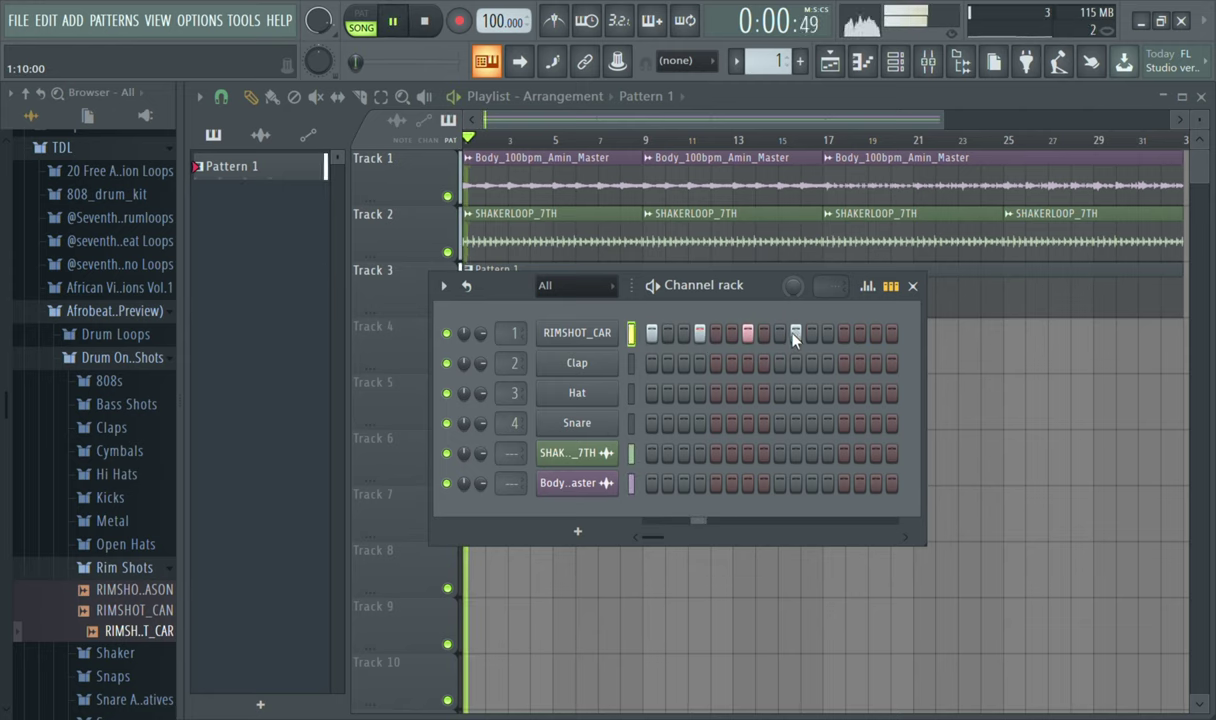
click(828, 334)
key(space)
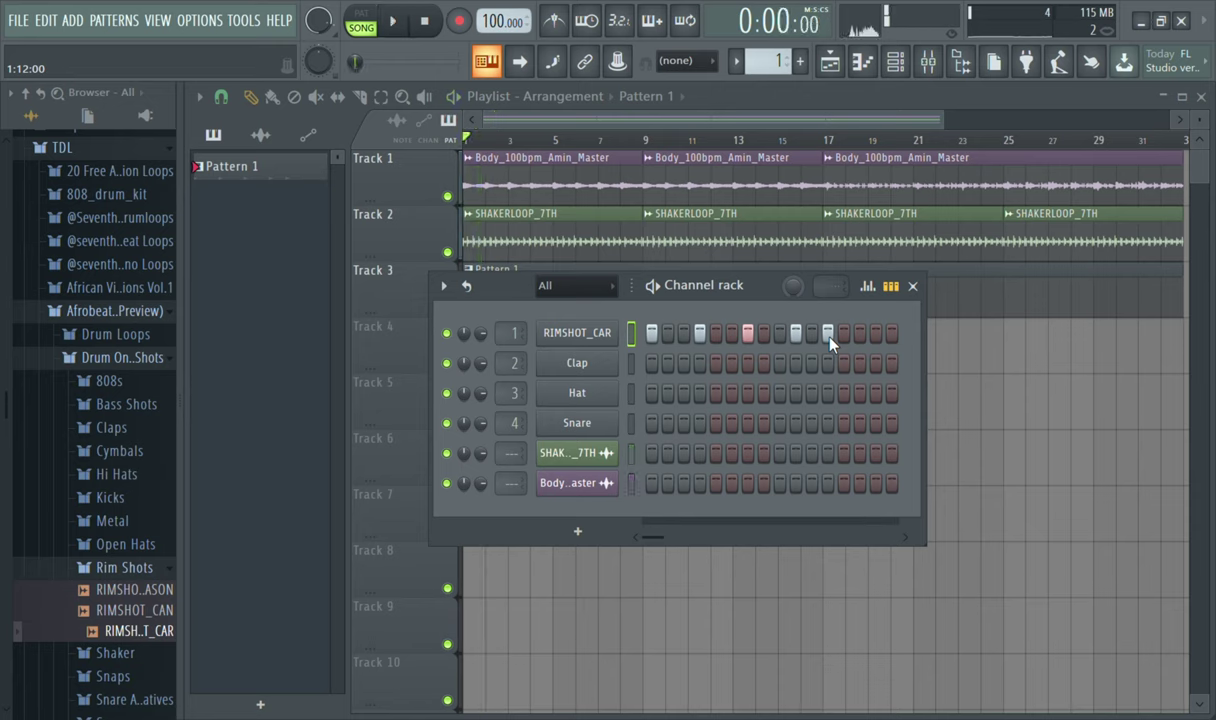
click(843, 334)
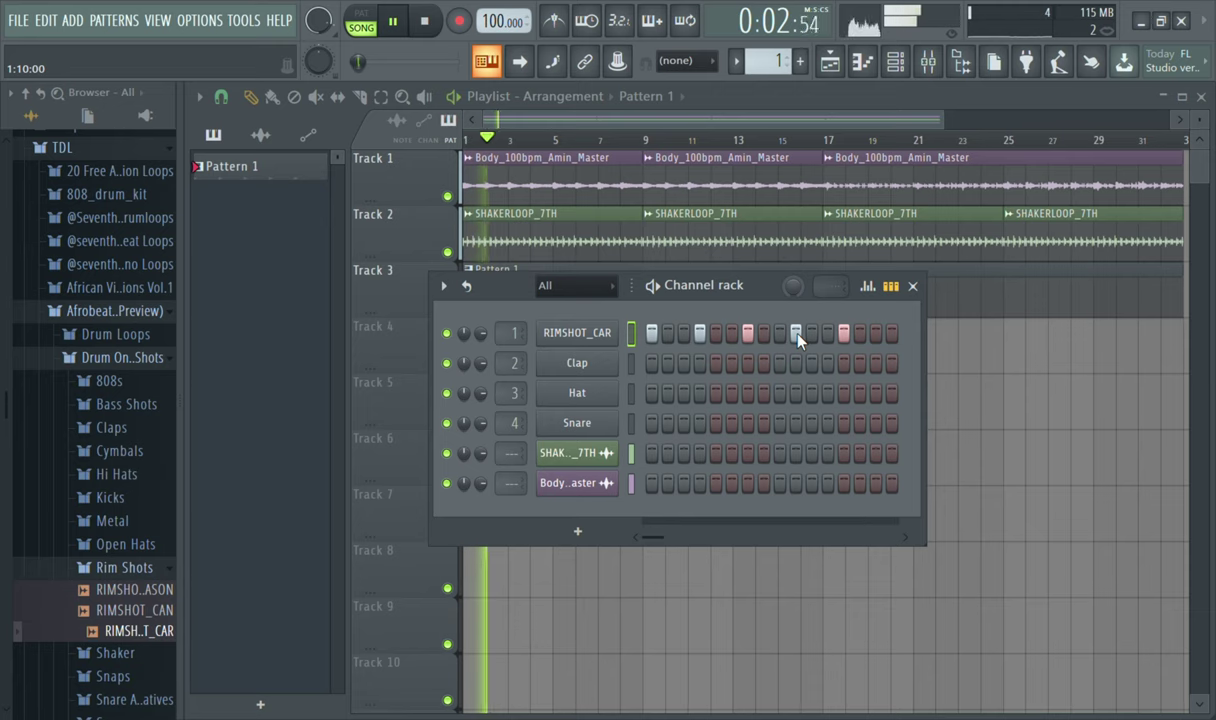
- Open the RIMSHOT_CAR piano roll, stop playback and duplicate the bar 1 notes into bar 2
click(638, 334)
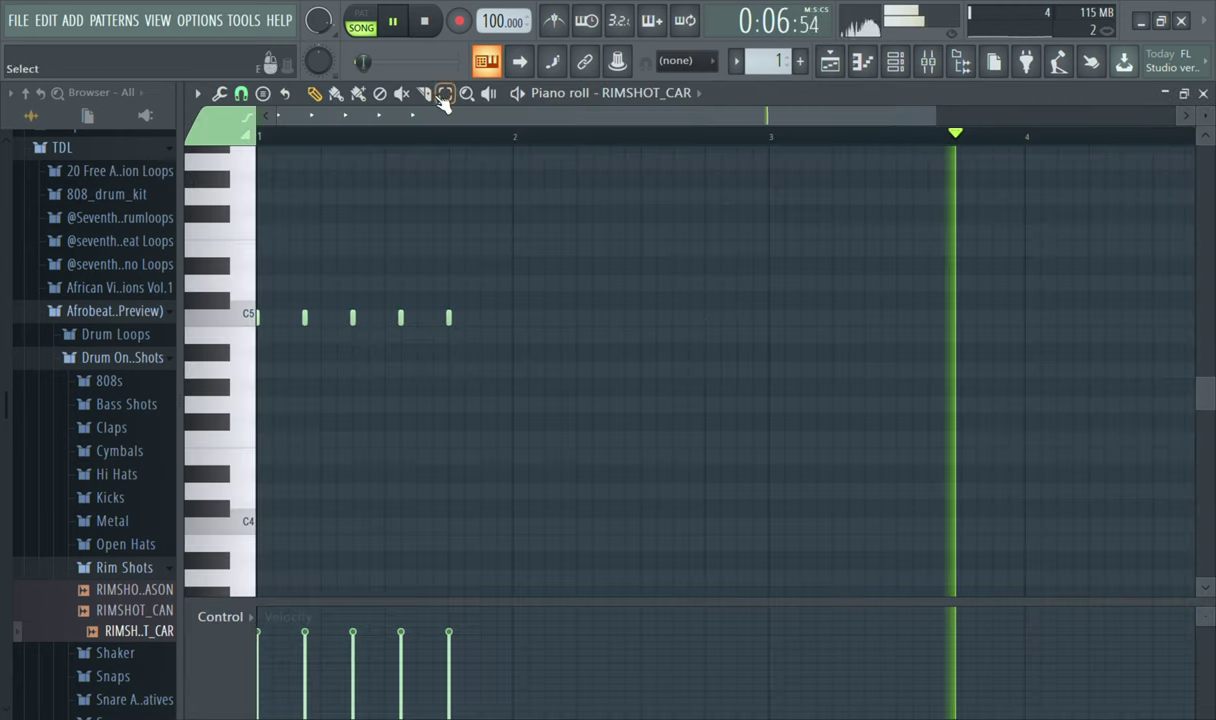
key(space)
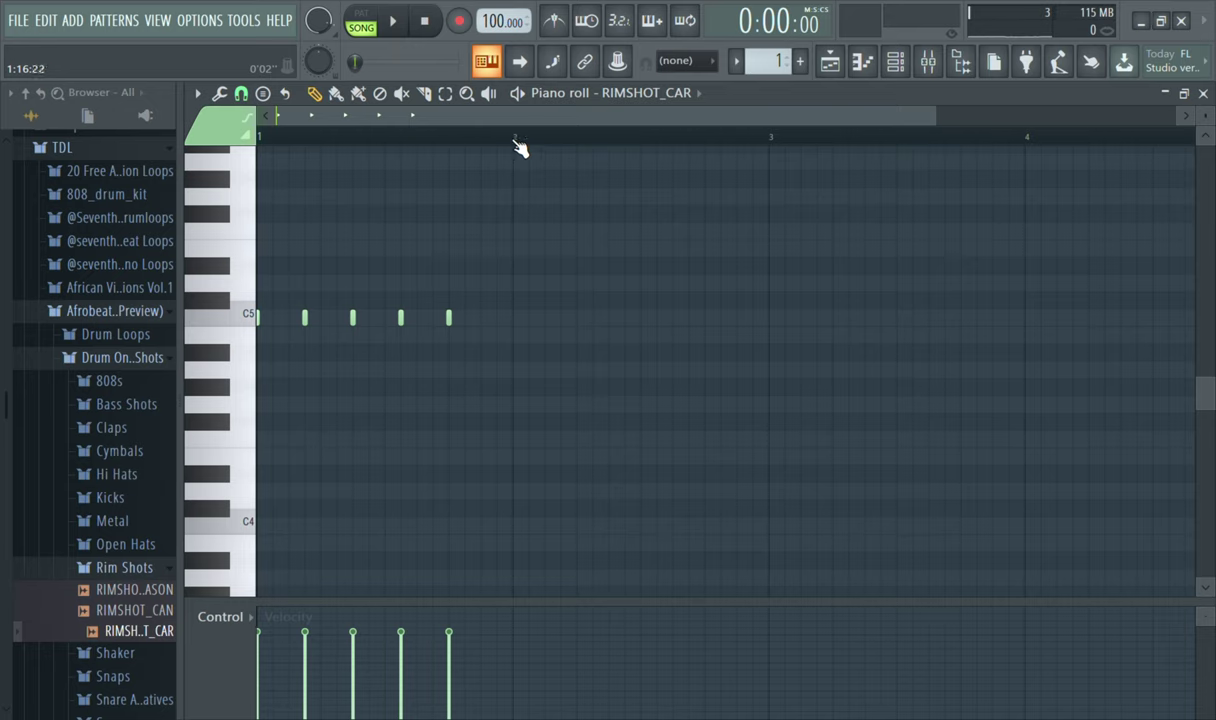
drag(512, 141, 165, 120)
key(ctrl+b)
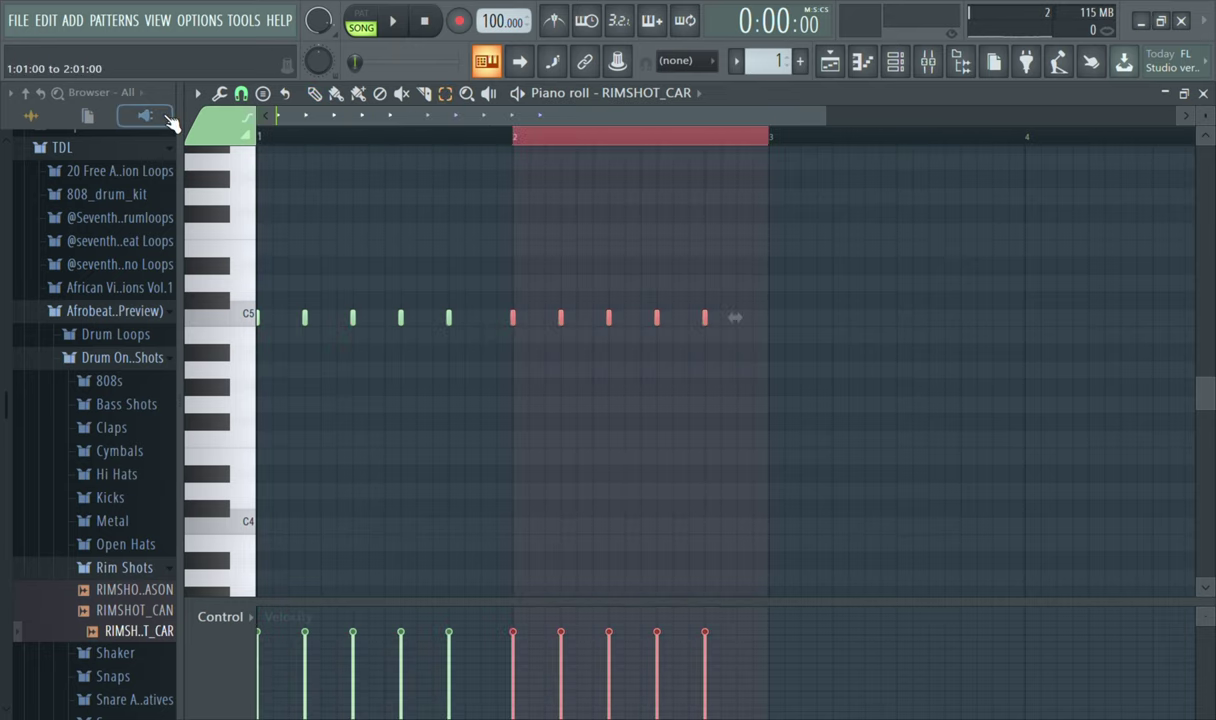
- Start playback and keep duplicating the one-bar rimshot phrase, filling bars 3 through 22 of Pattern 1
key(space)
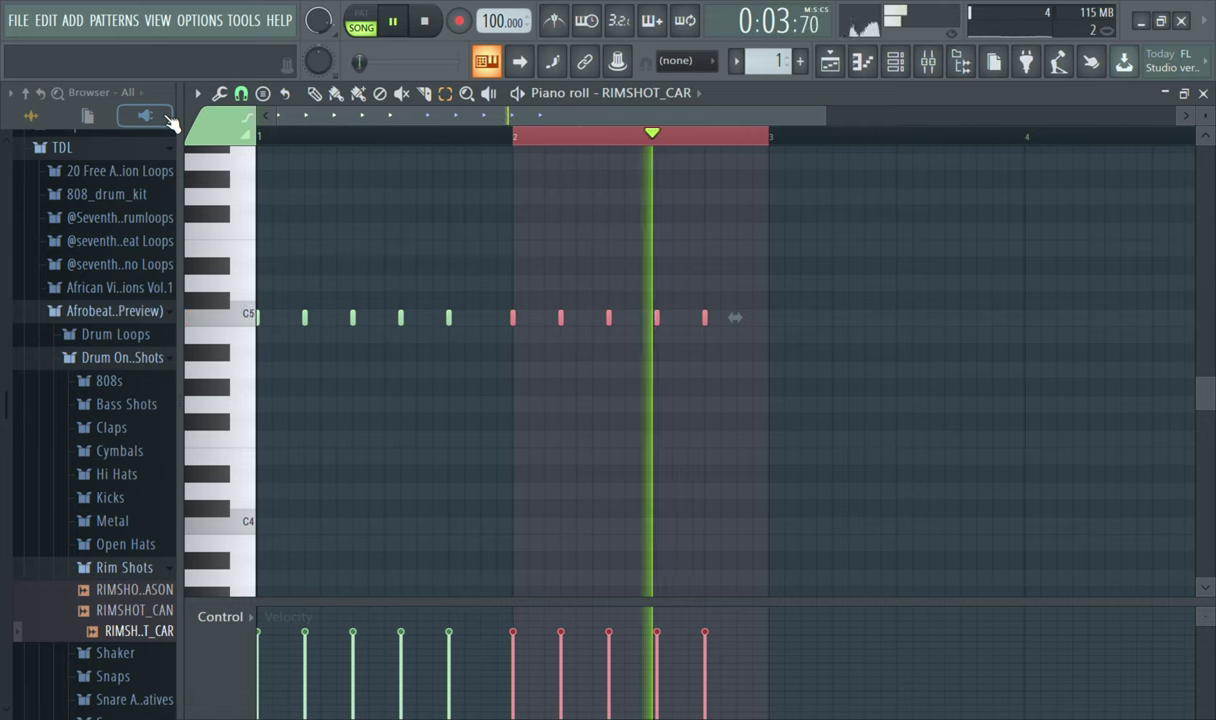
key(ctrl+b)
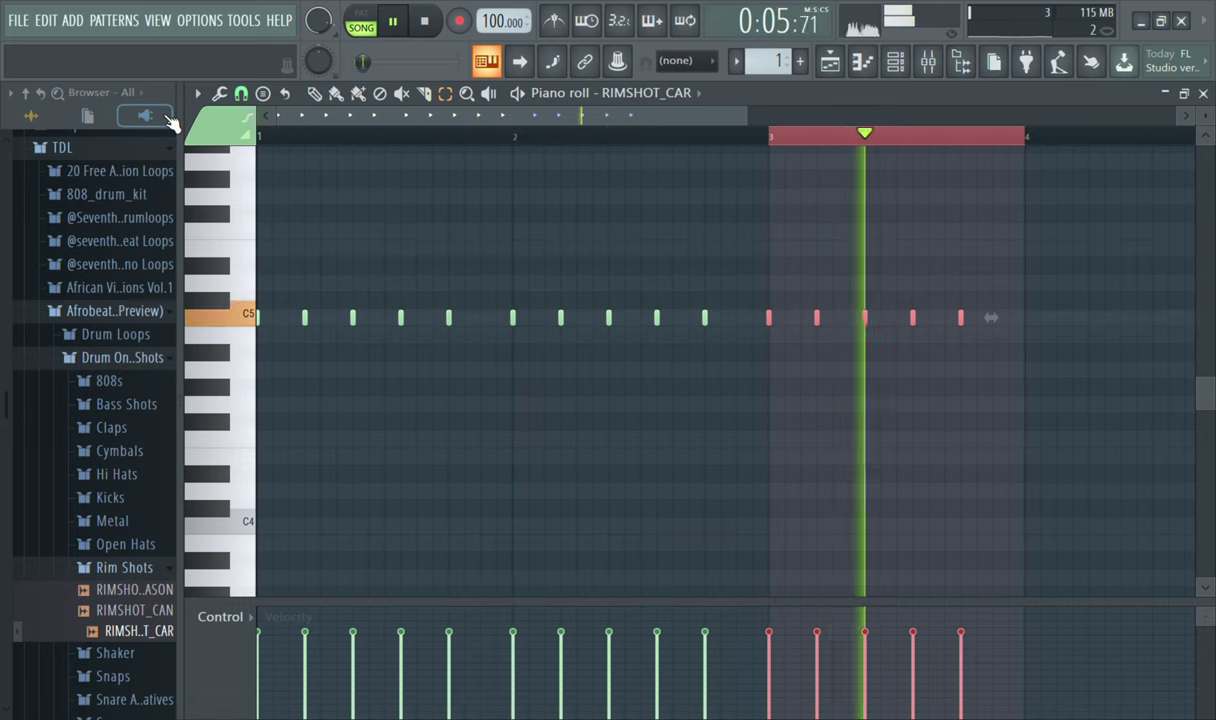
key(ctrl+b)
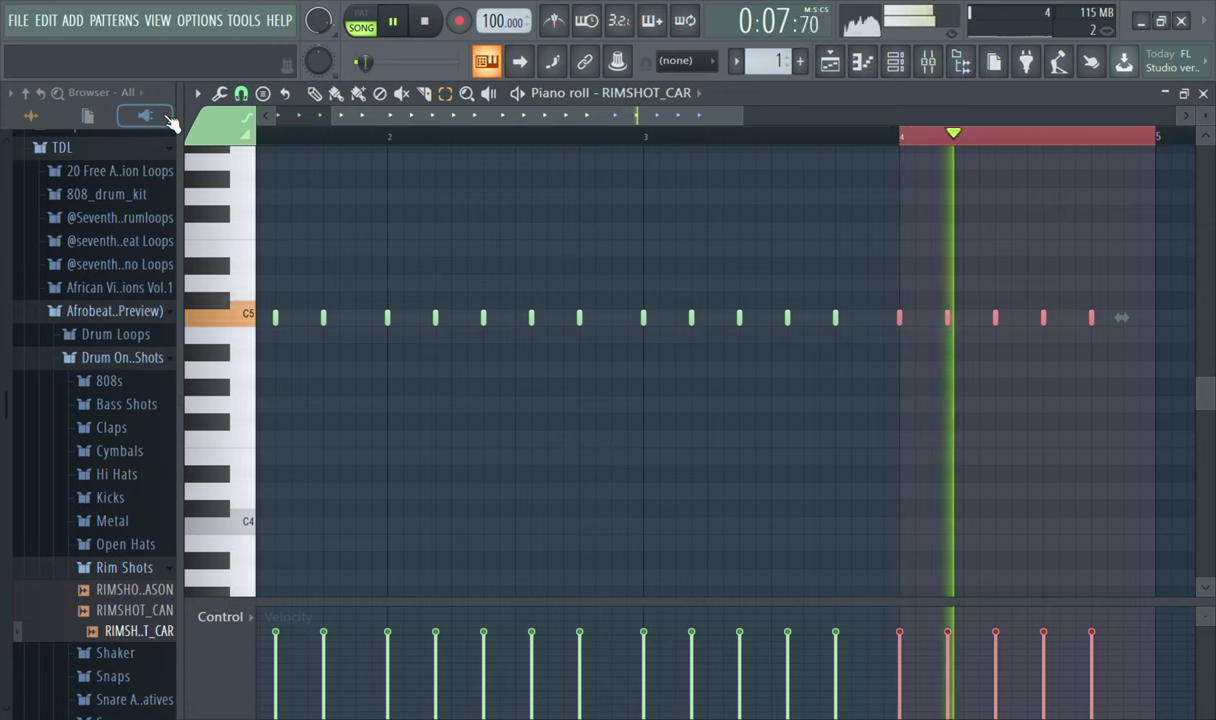
key(ctrl+b)
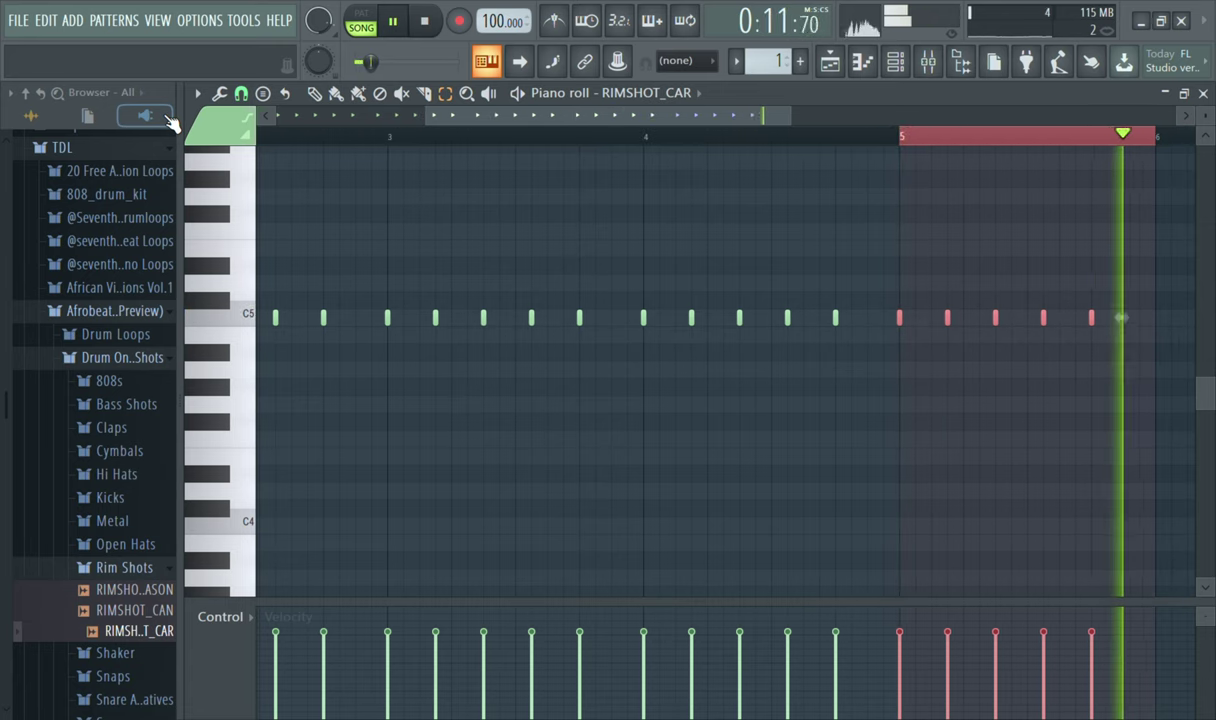
key(ctrl+b)
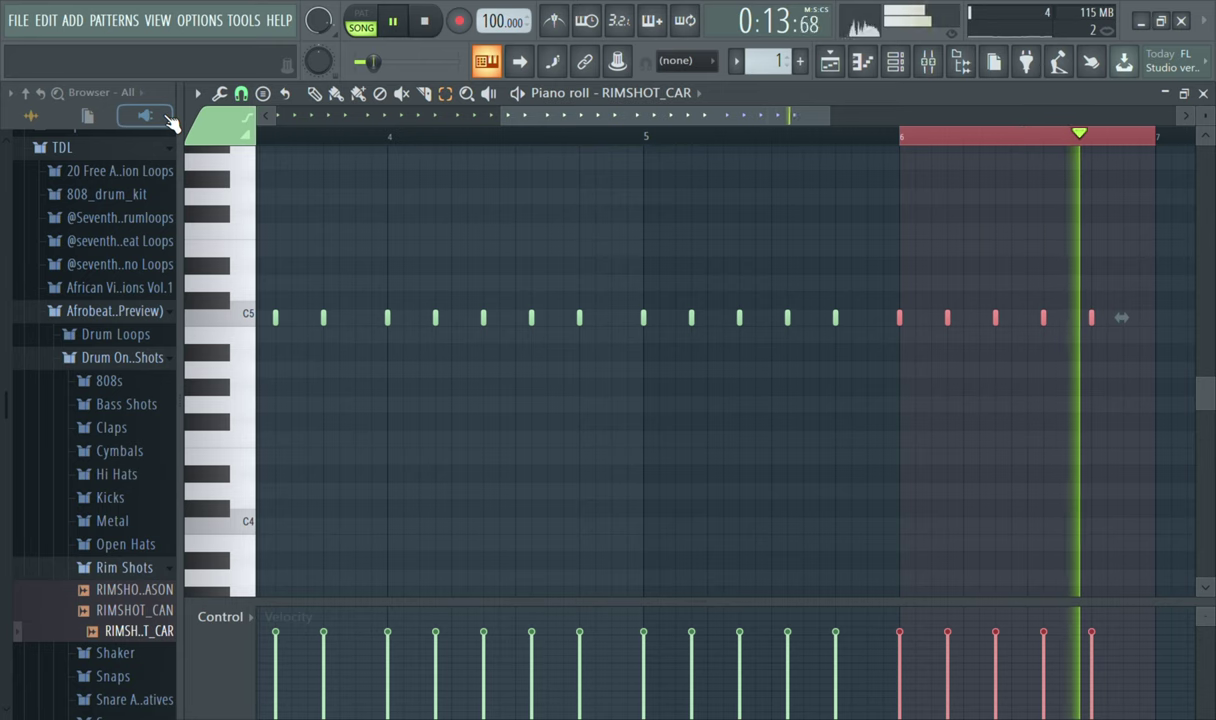
key(ctrl+b)
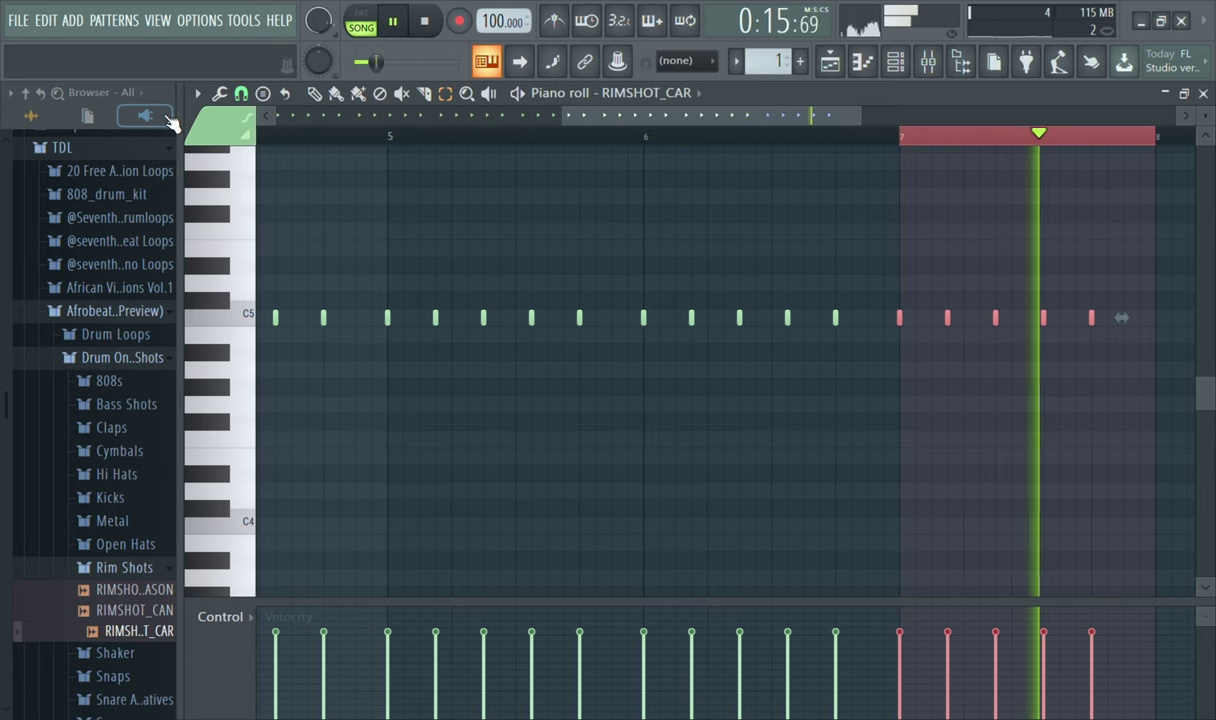
key(ctrl+b)
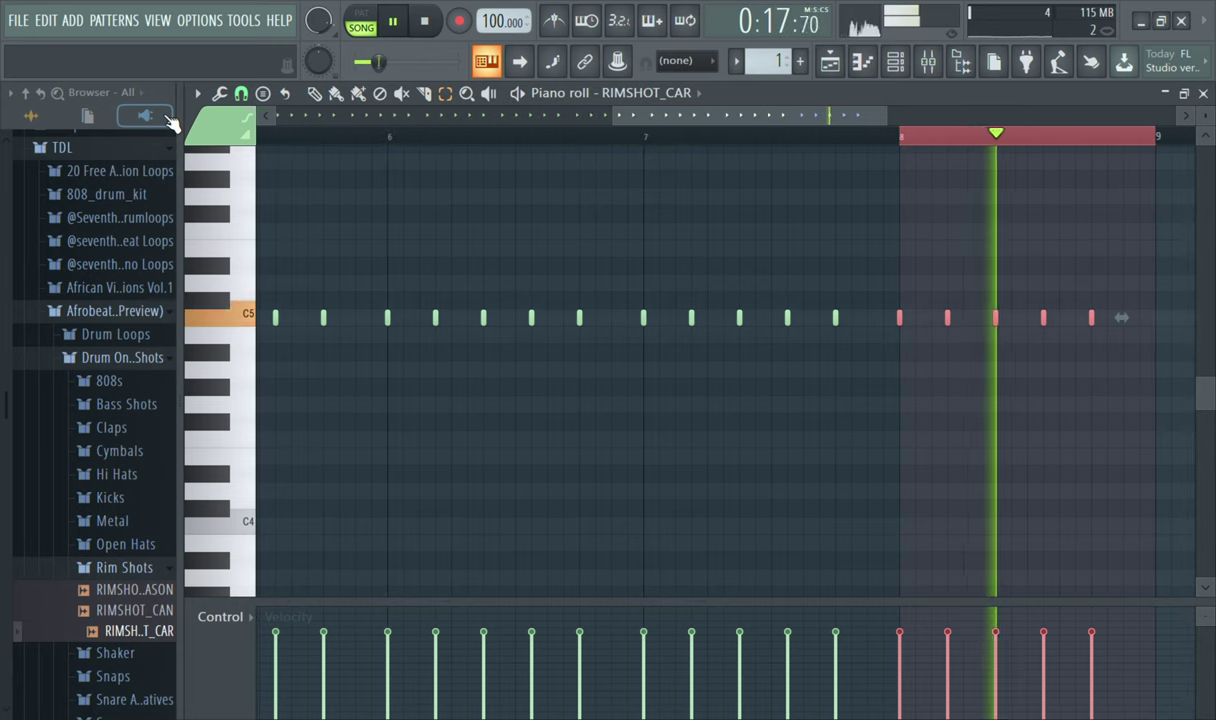
key(ctrl+b)
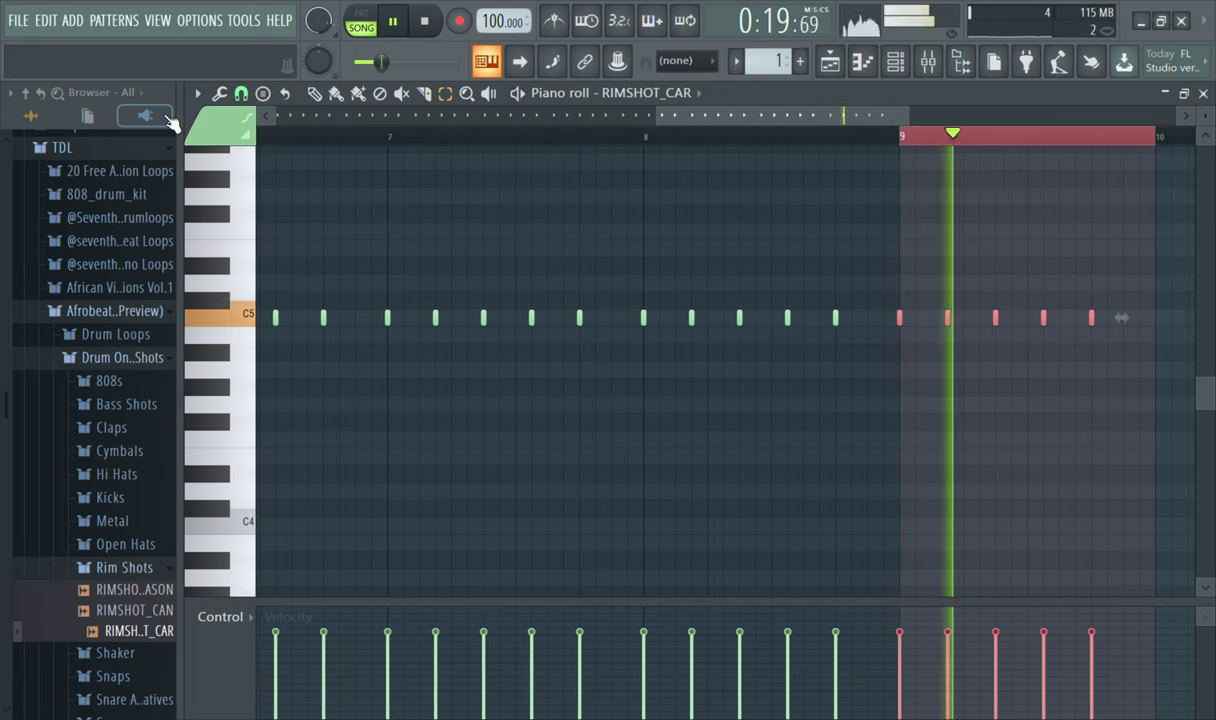
key(ctrl+b)
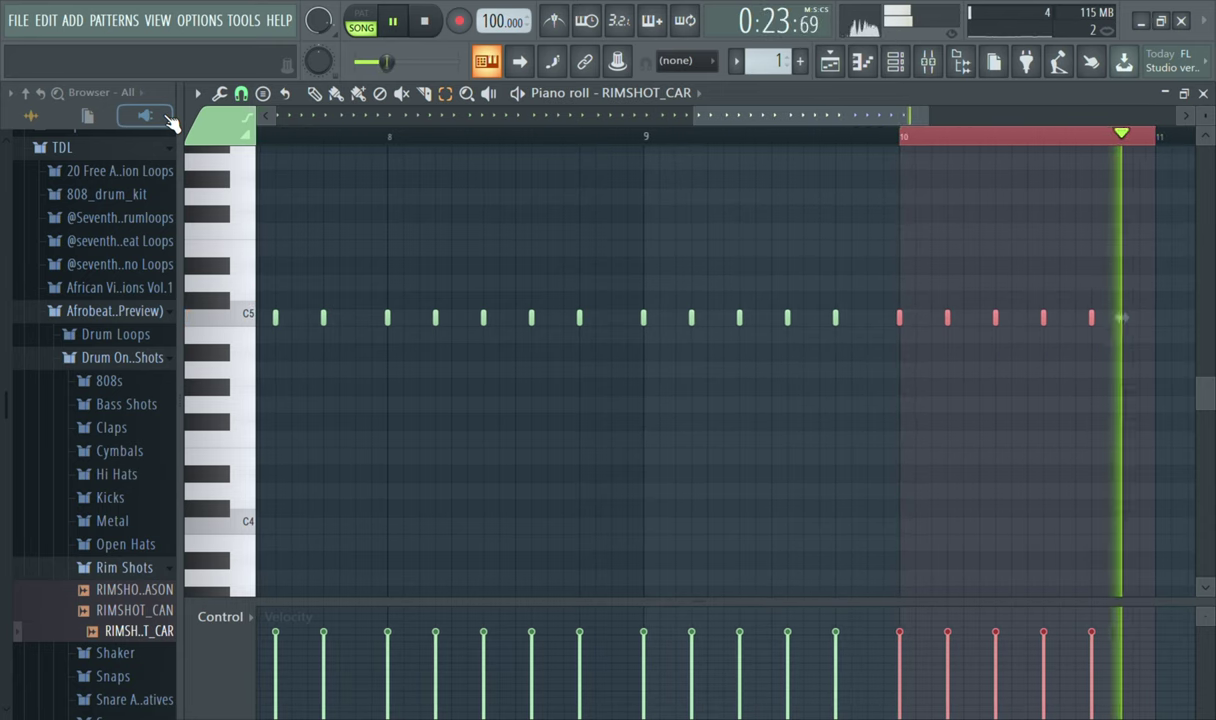
key(ctrl+b)
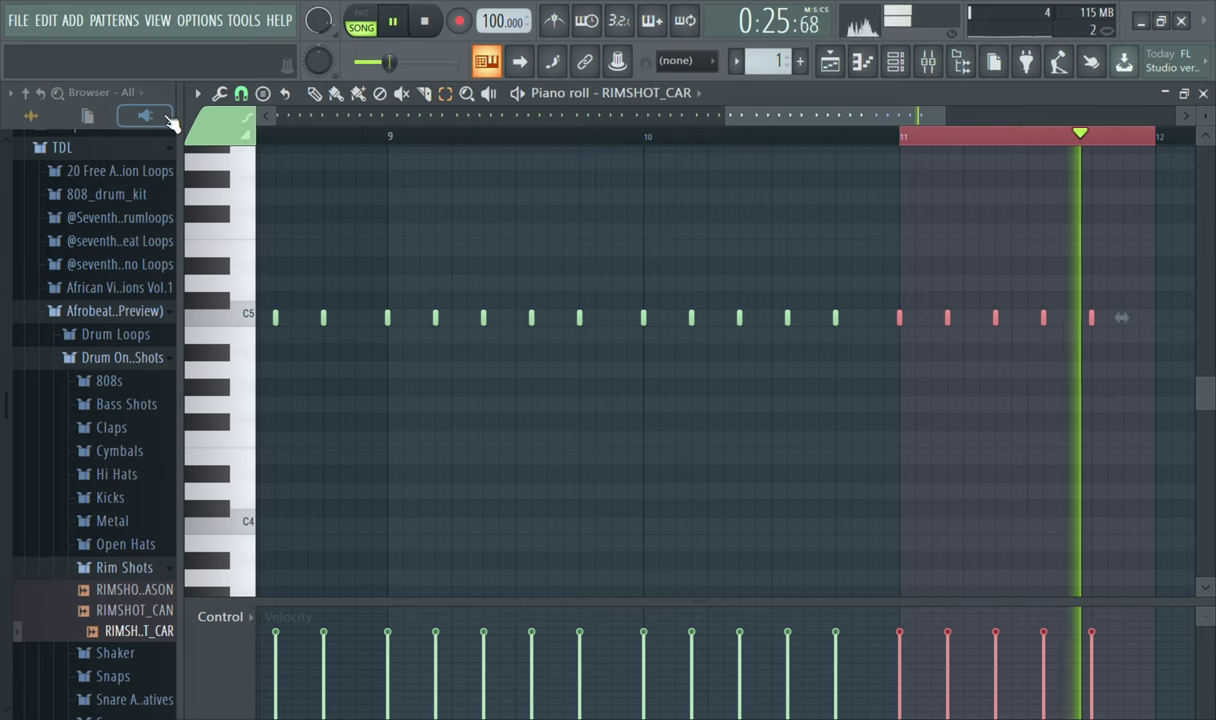
key(ctrl+b)
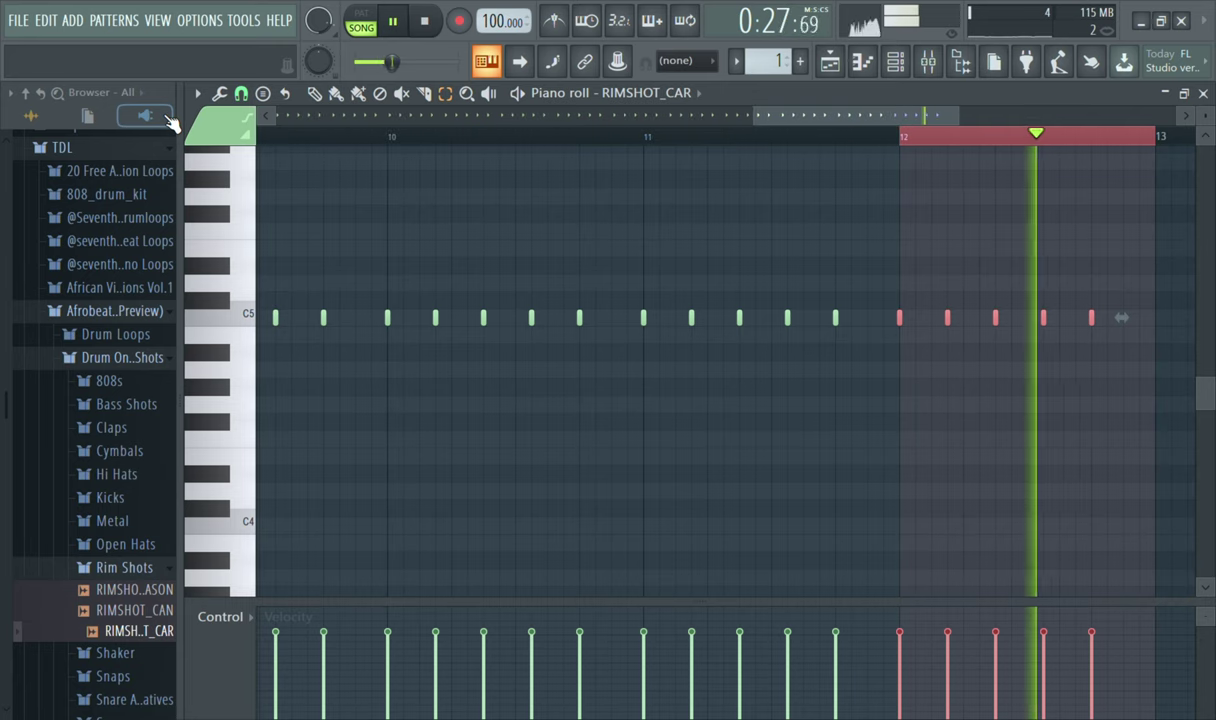
key(ctrl+b)
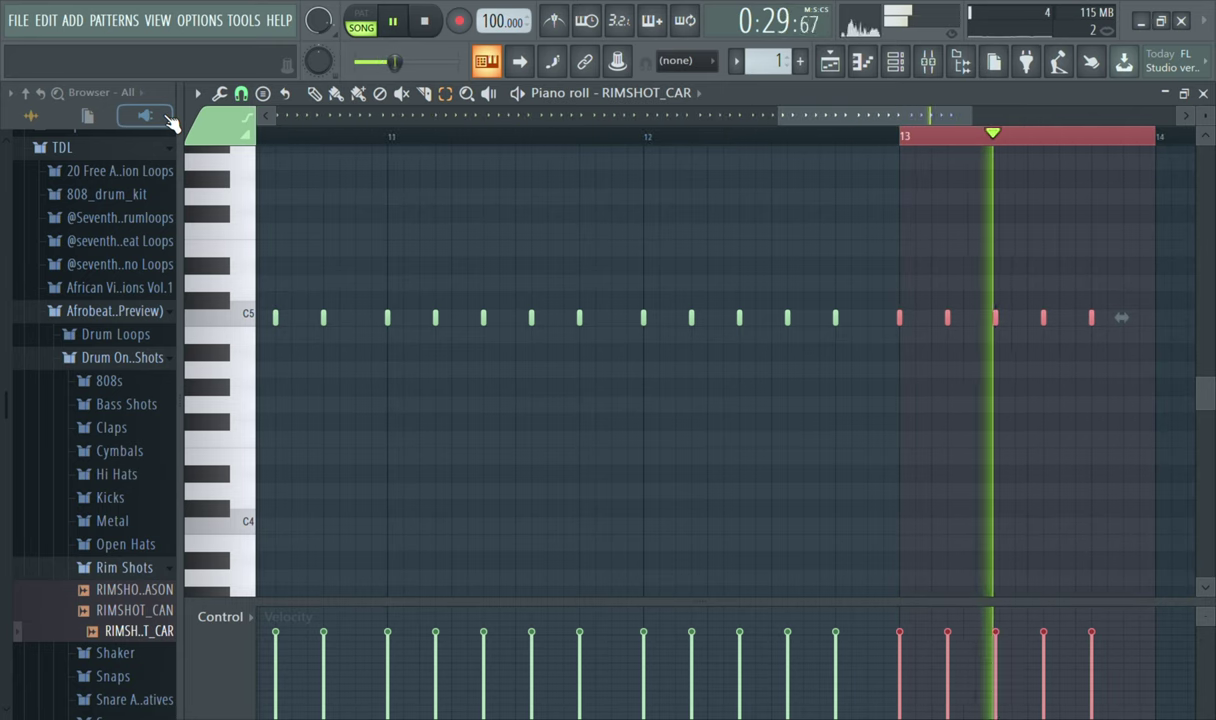
key(ctrl+b)
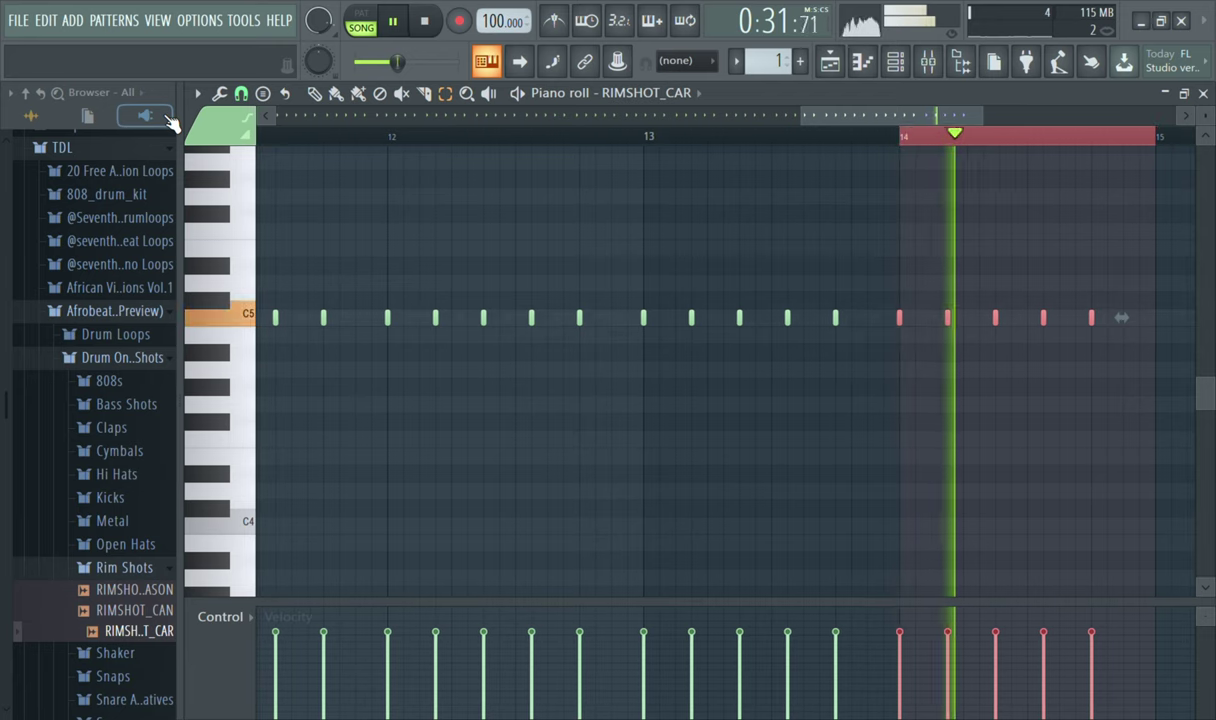
key(ctrl+b)
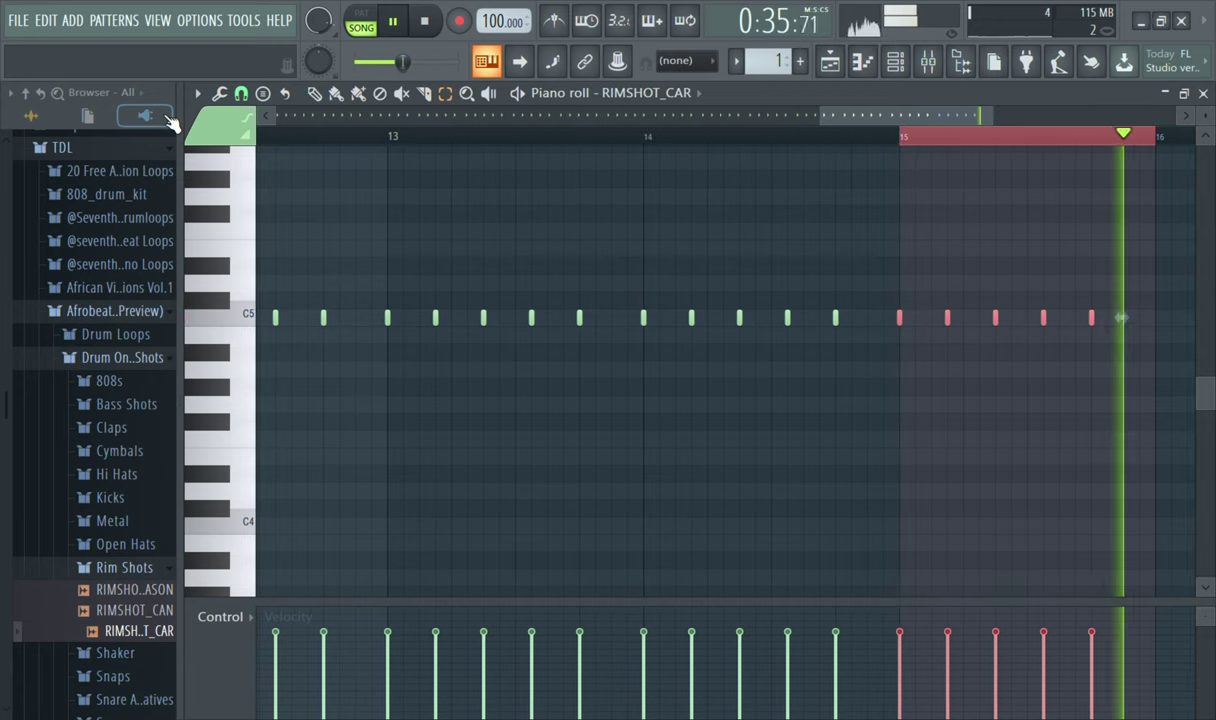
key(ctrl+b)
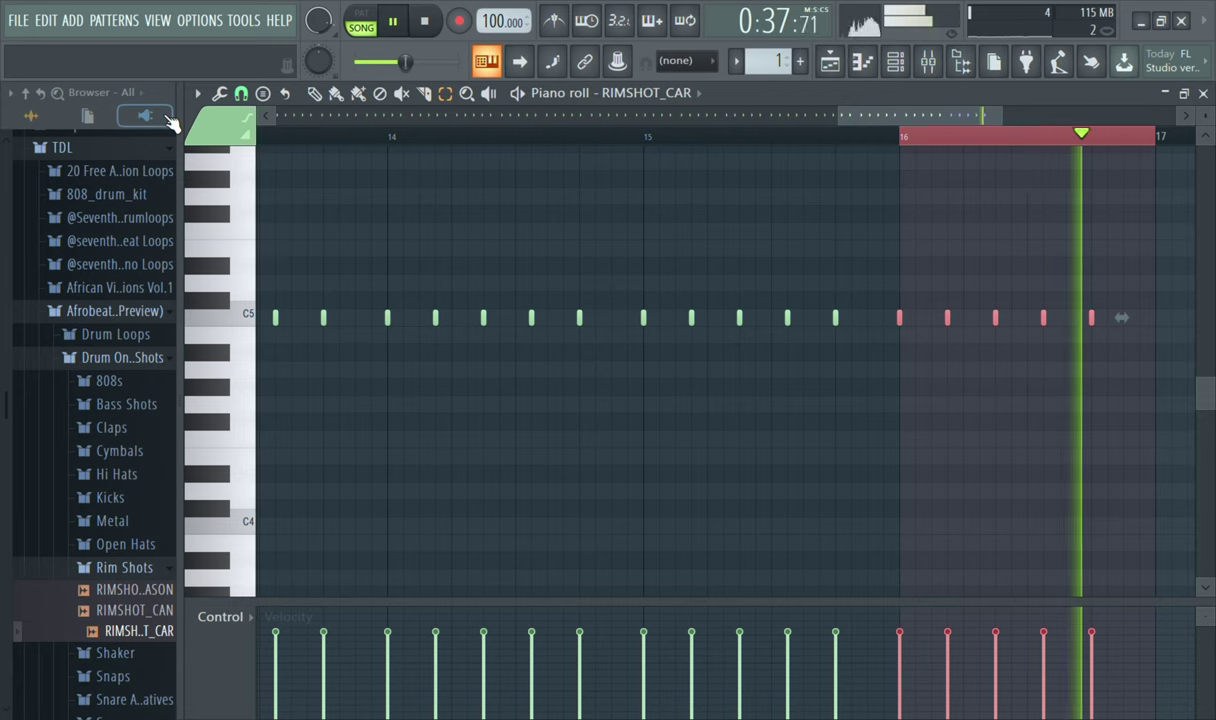
key(ctrl+b)
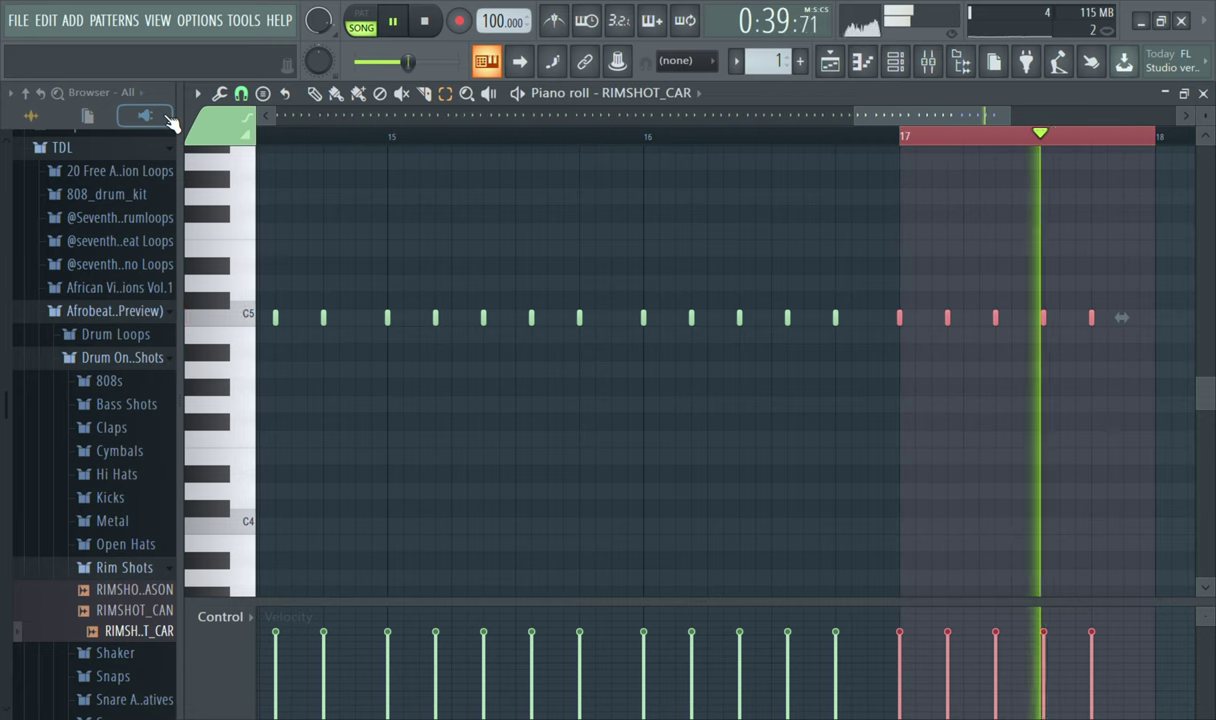
key(ctrl+b)
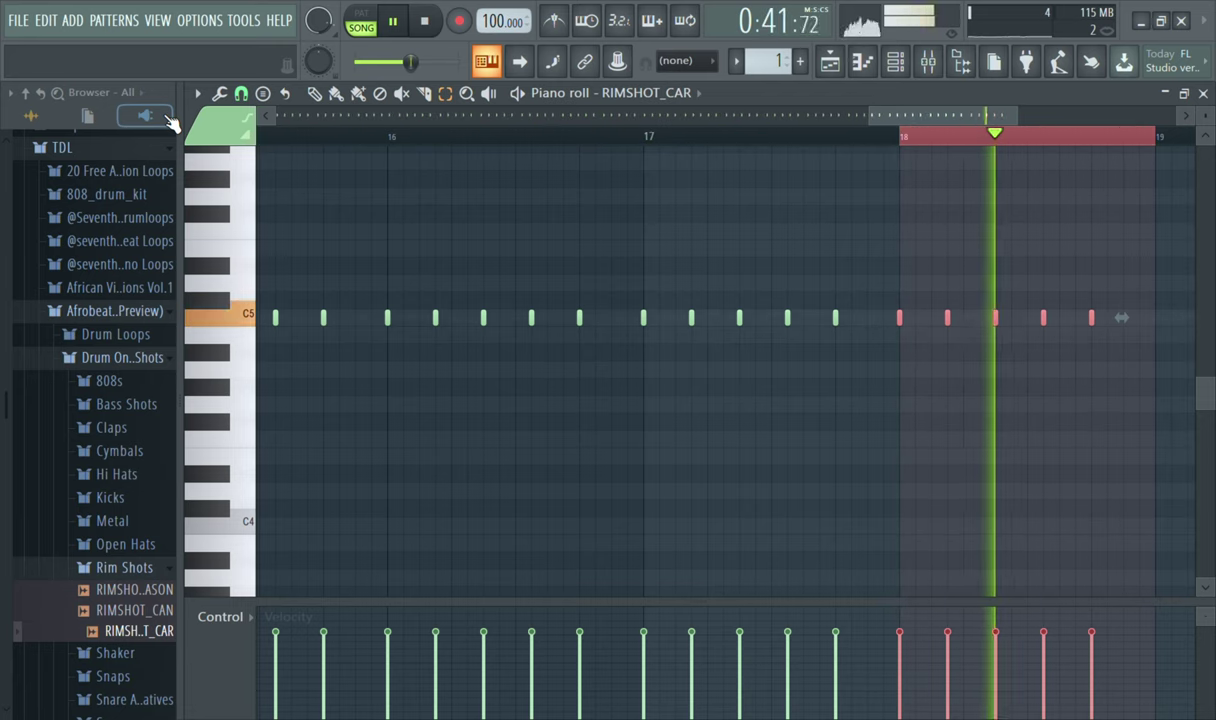
key(ctrl+b)
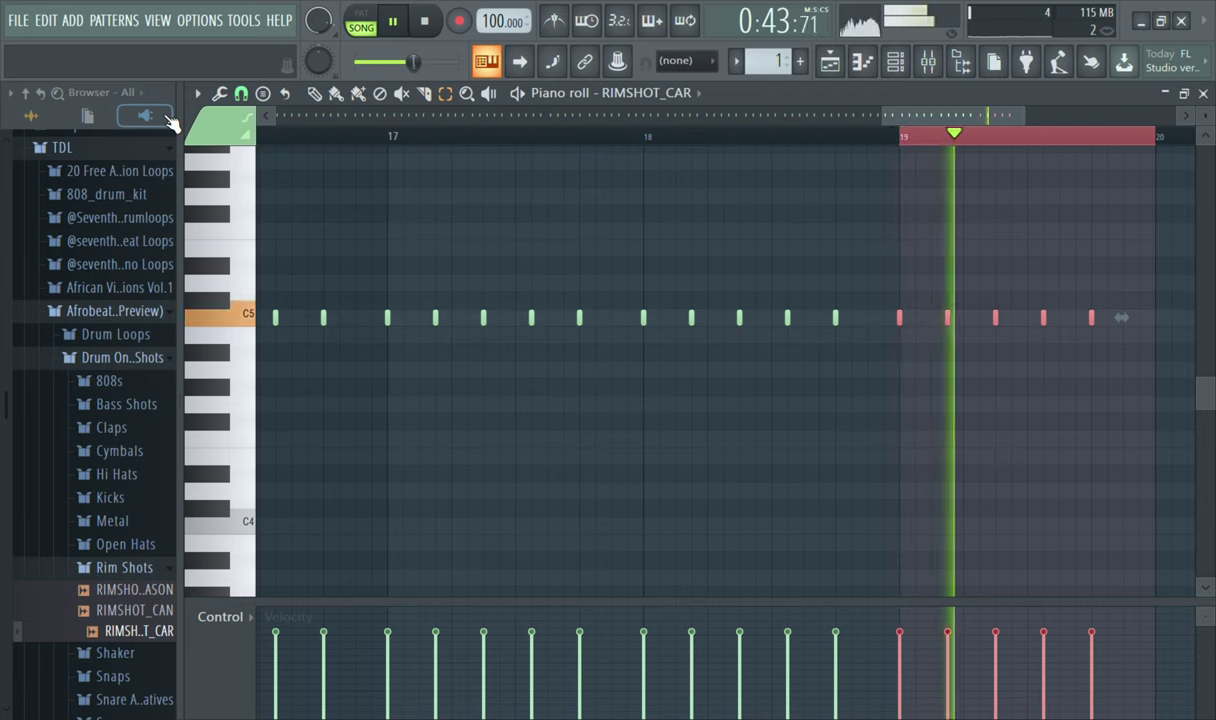
key(ctrl+b)
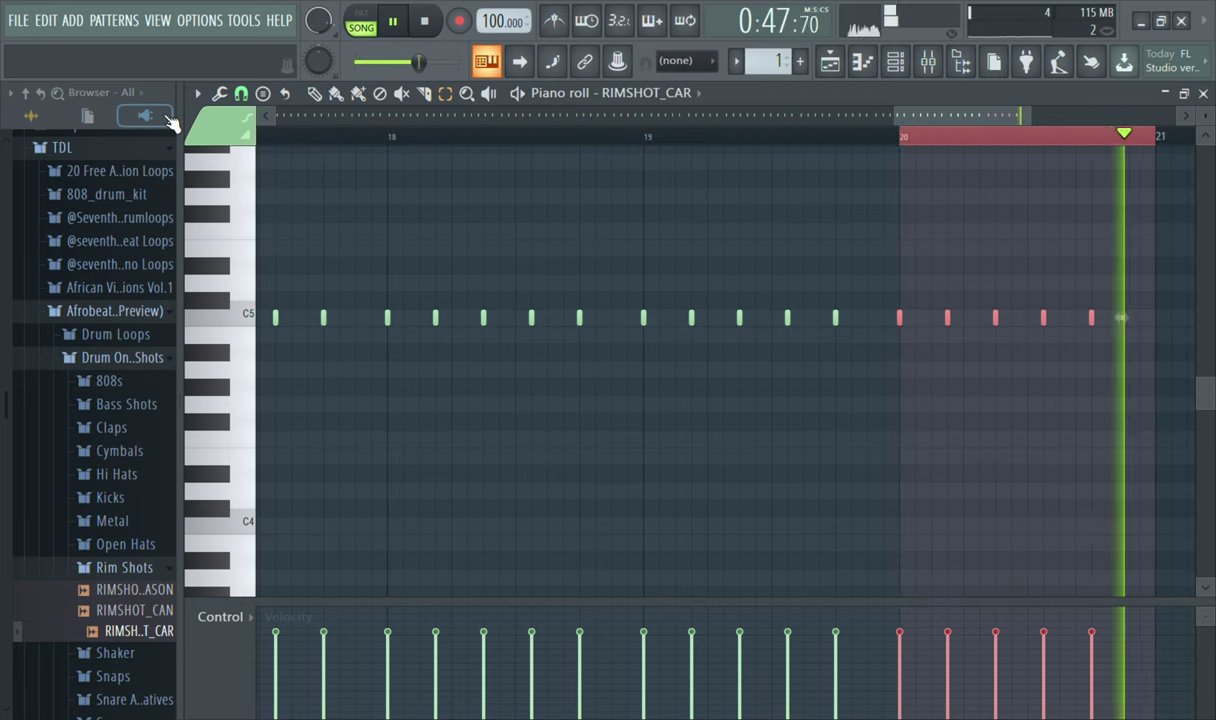
key(ctrl+b)
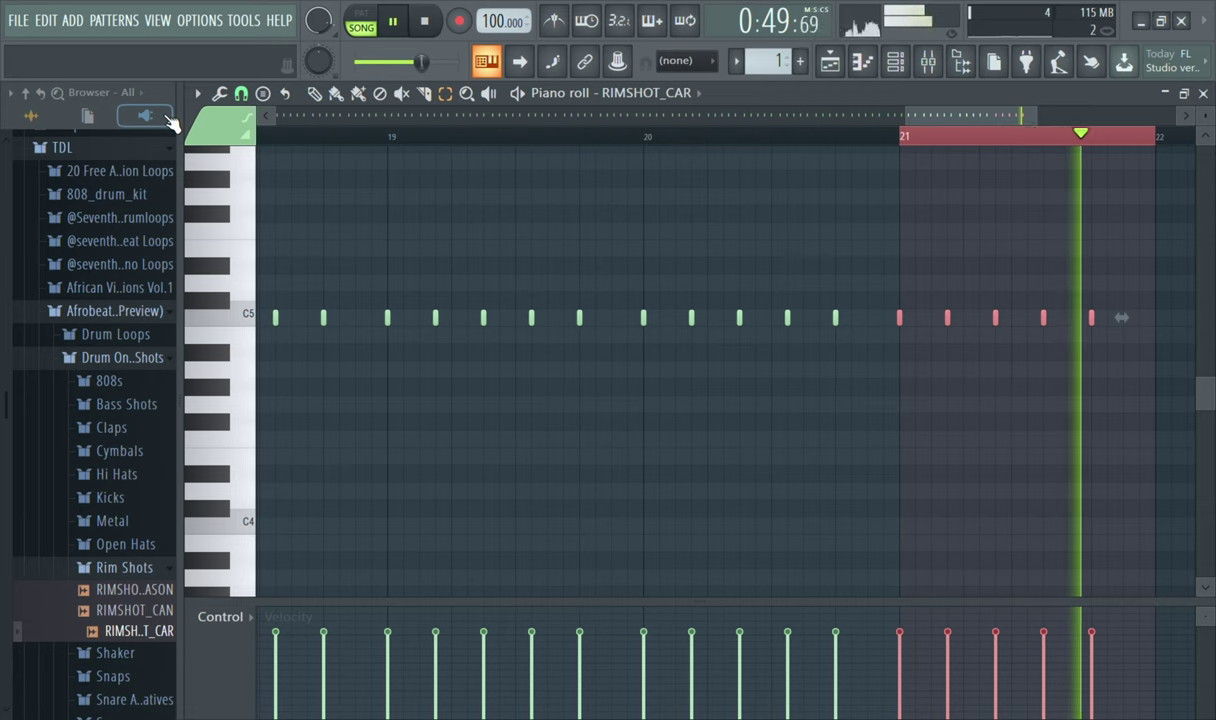
key(ctrl+b)
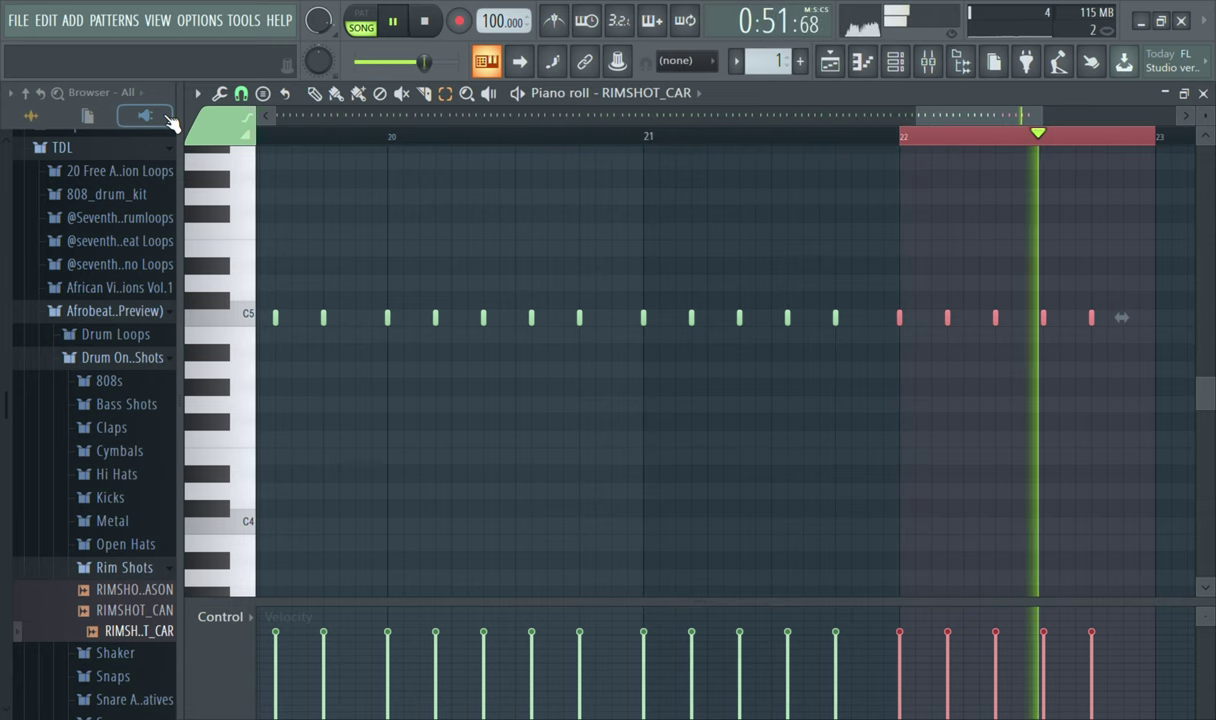
- Continue duplicating the one-bar rimshot phrase through bar 32 of Pattern 1, and deselect the notes
key(ctrl+b)
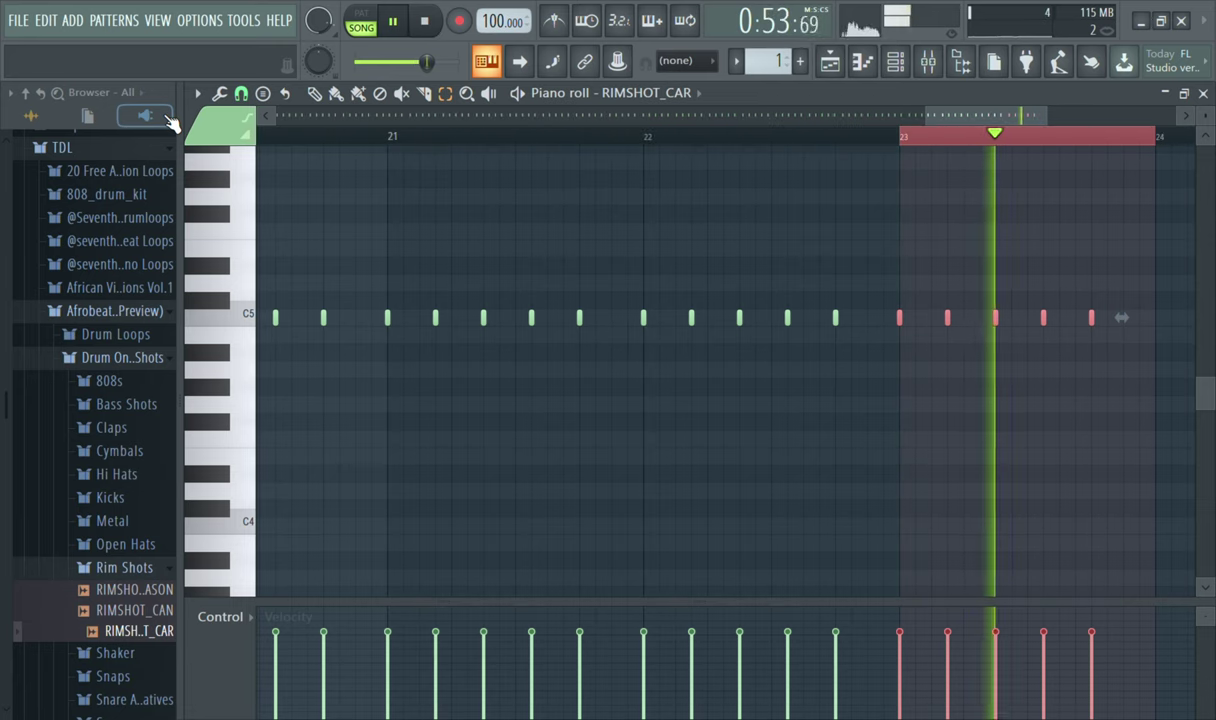
key(ctrl+b)
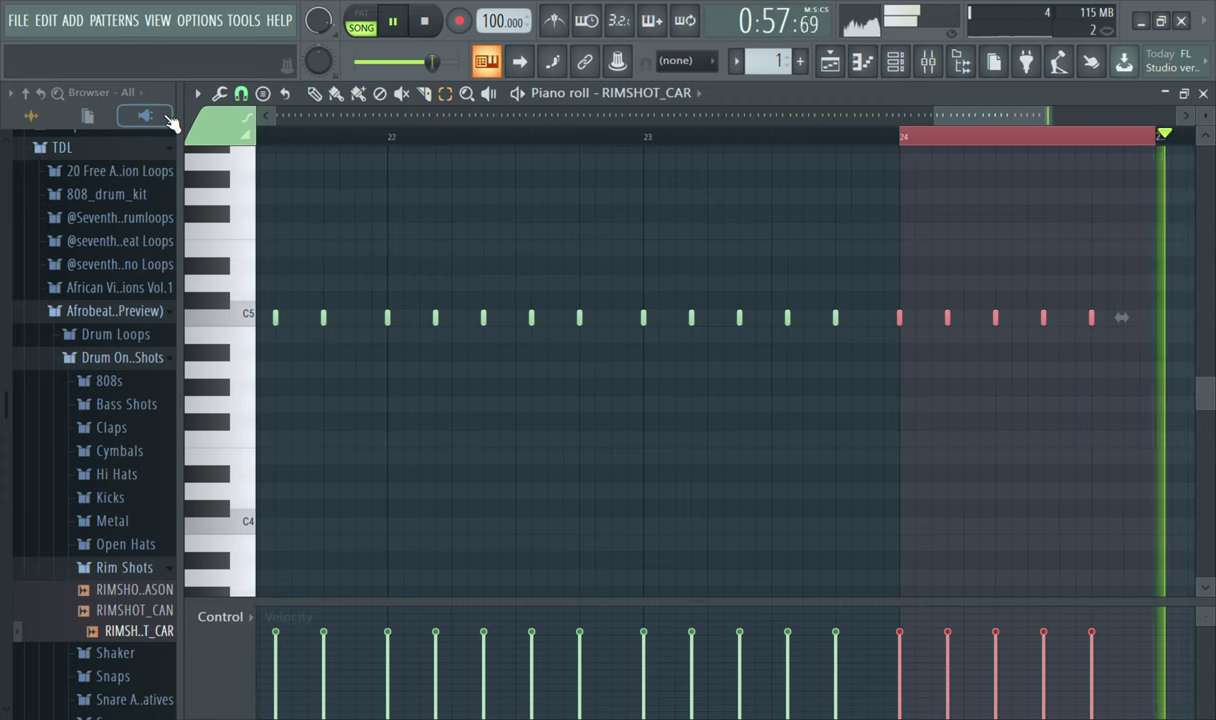
key(ctrl+b)
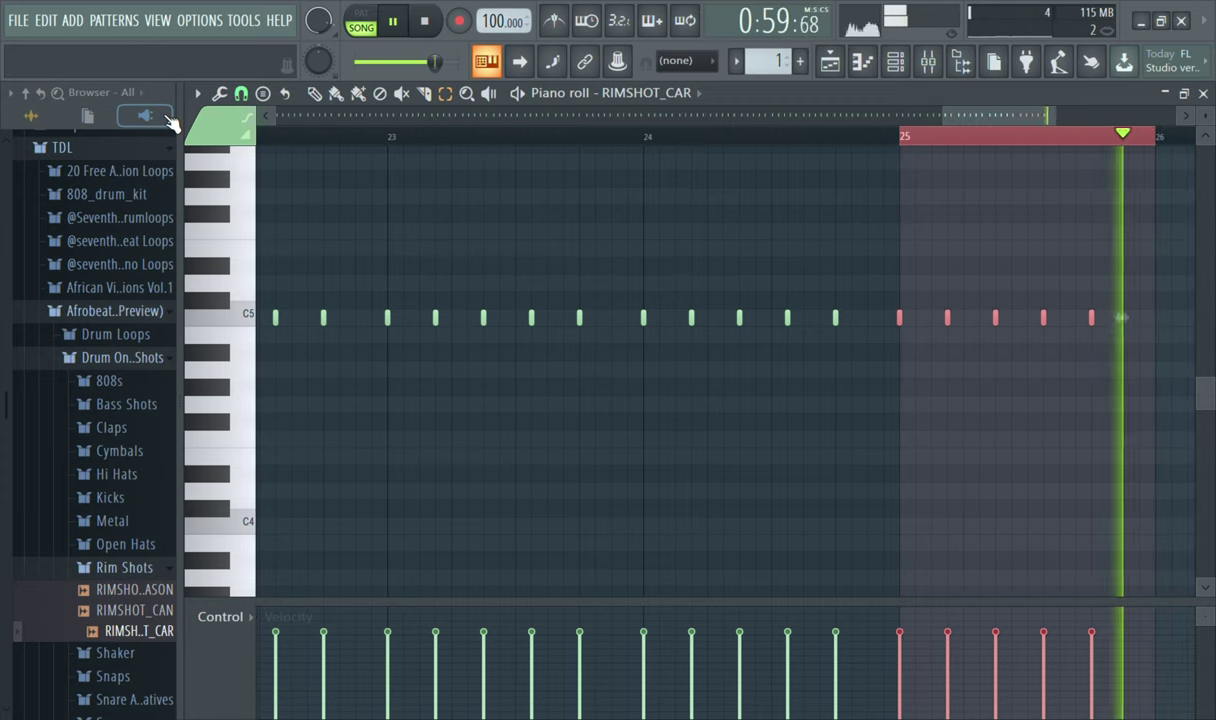
key(ctrl+b)
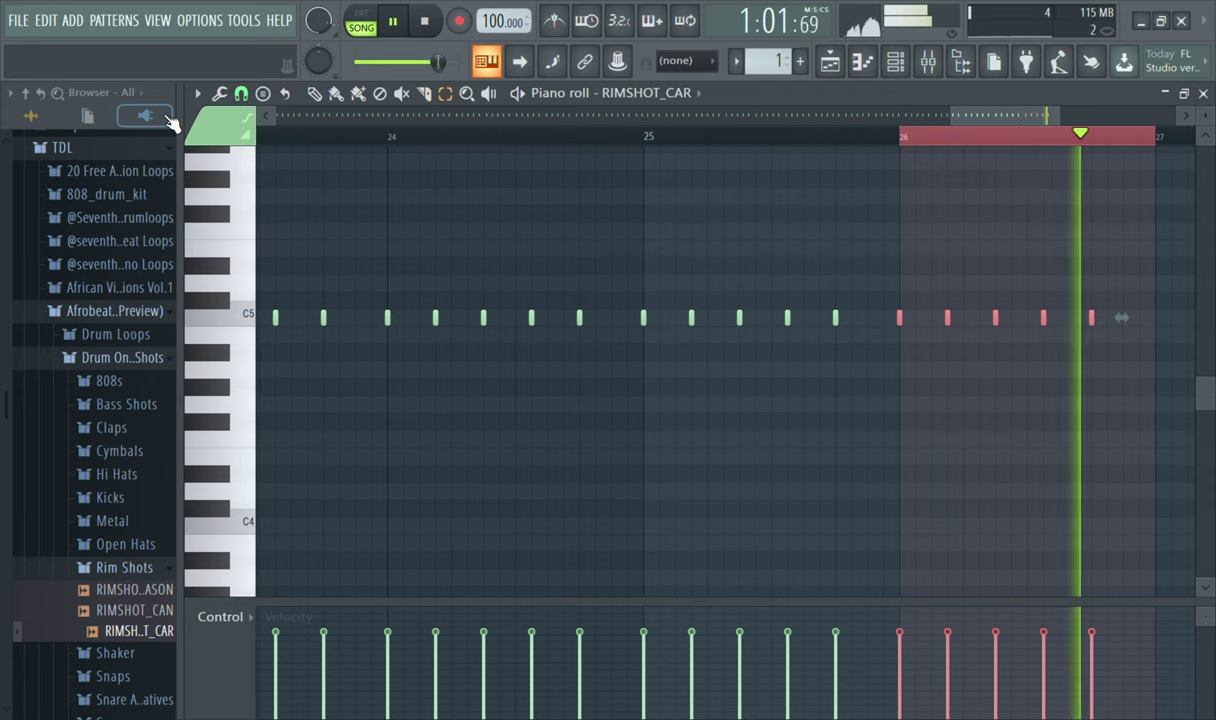
key(ctrl+b)
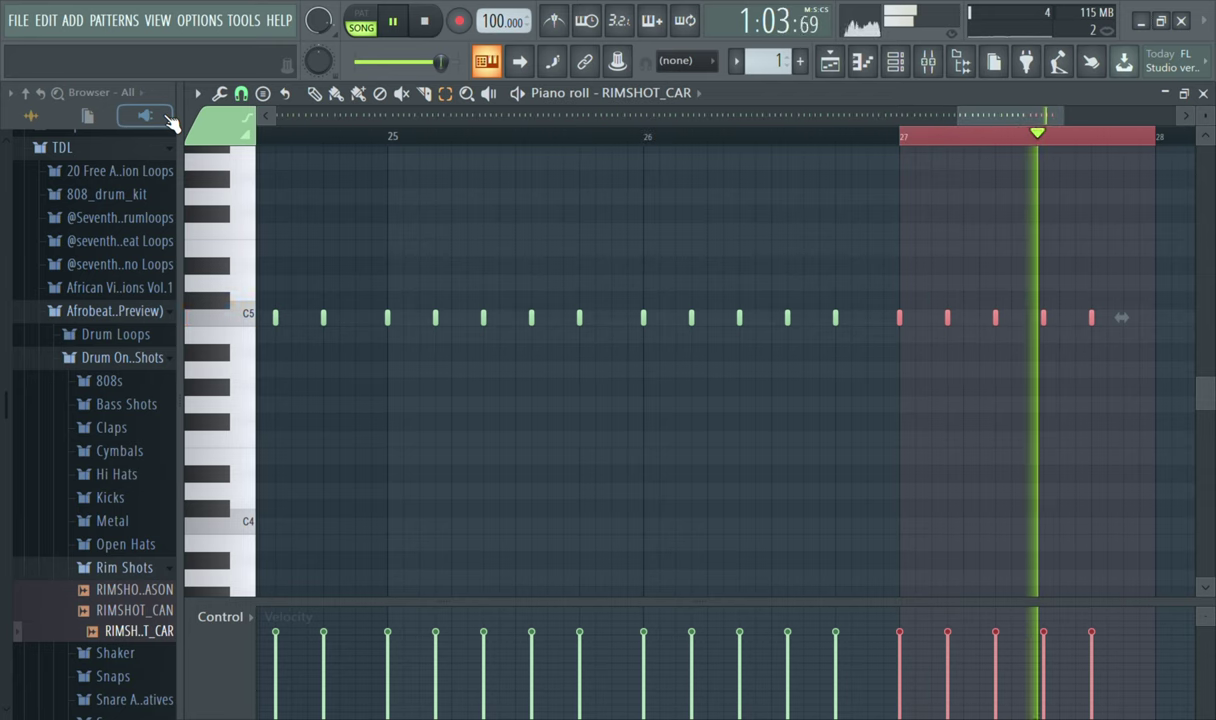
key(ctrl+b)
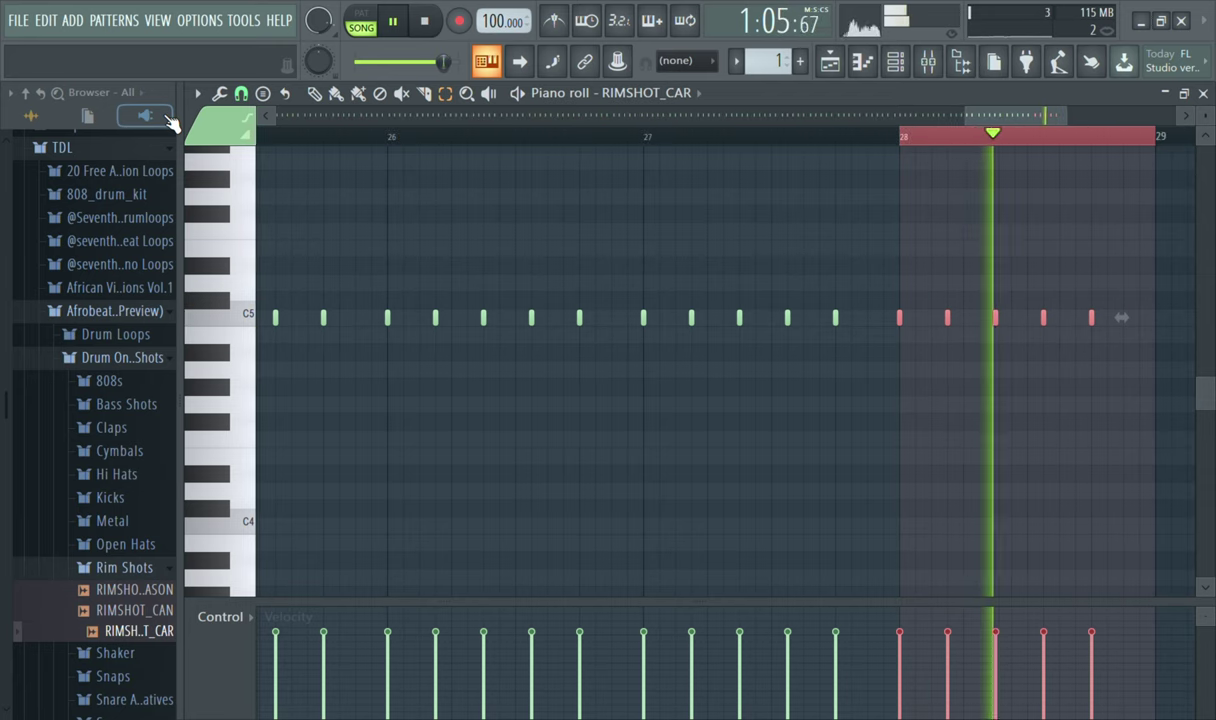
key(ctrl+b)
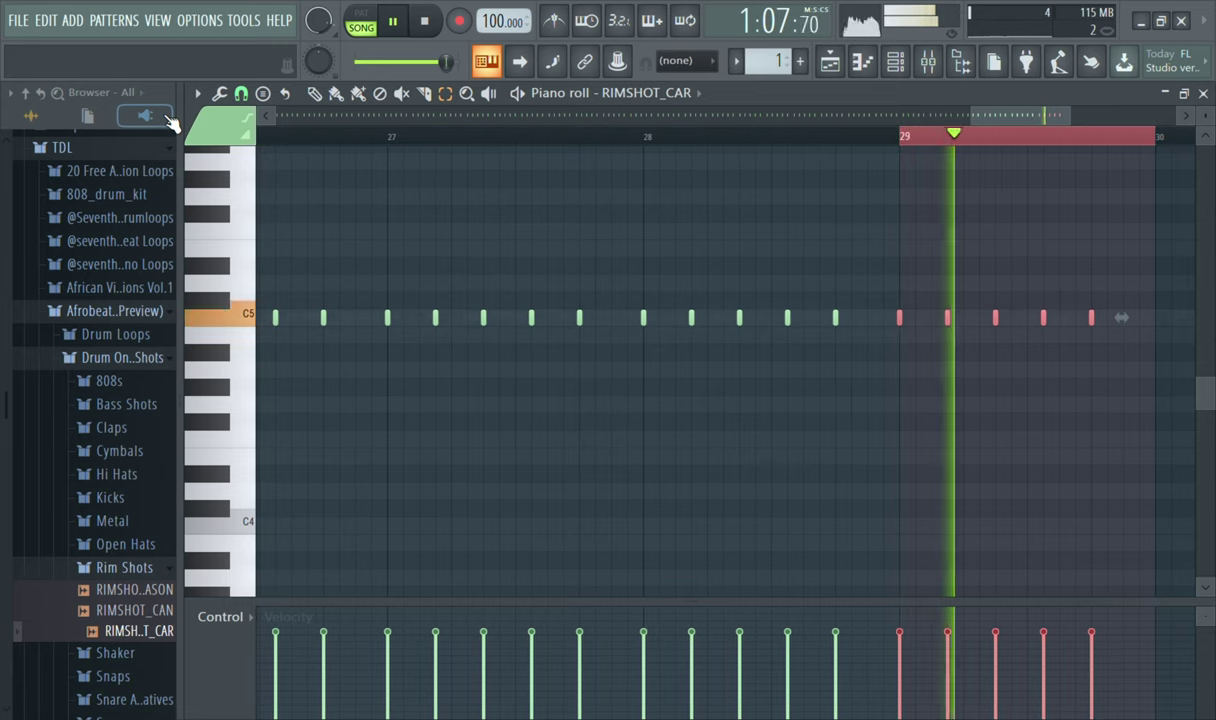
key(ctrl+b)
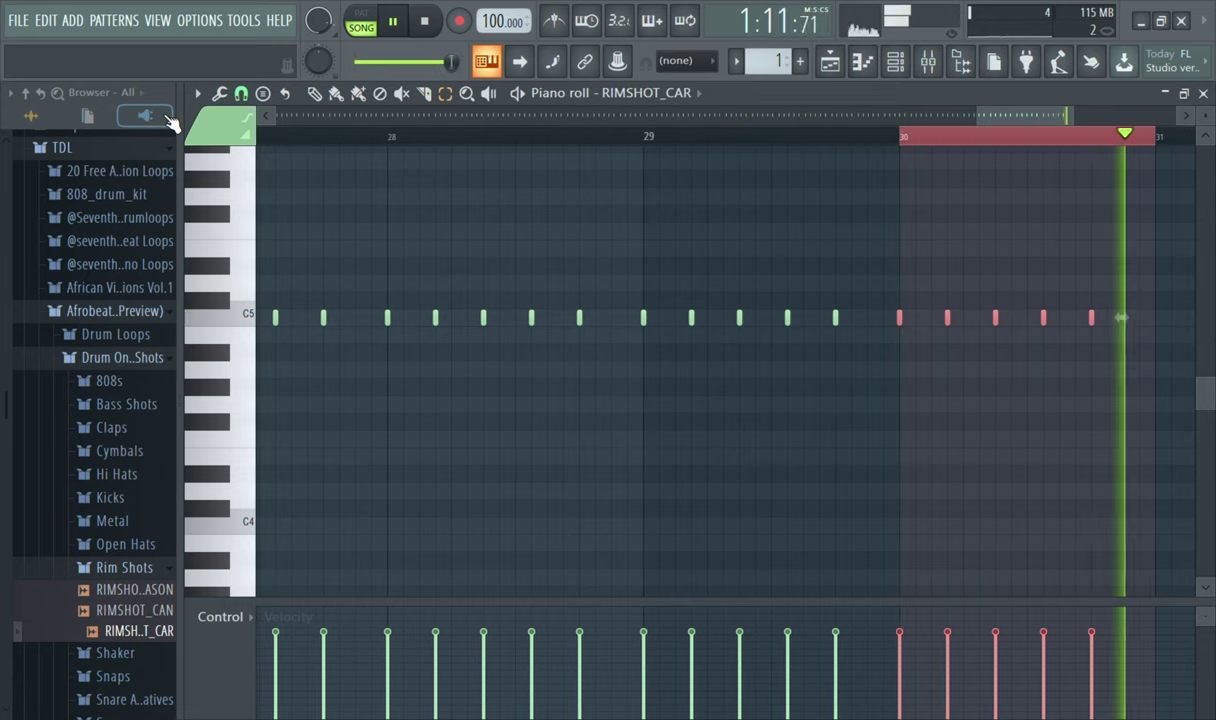
key(ctrl+b)
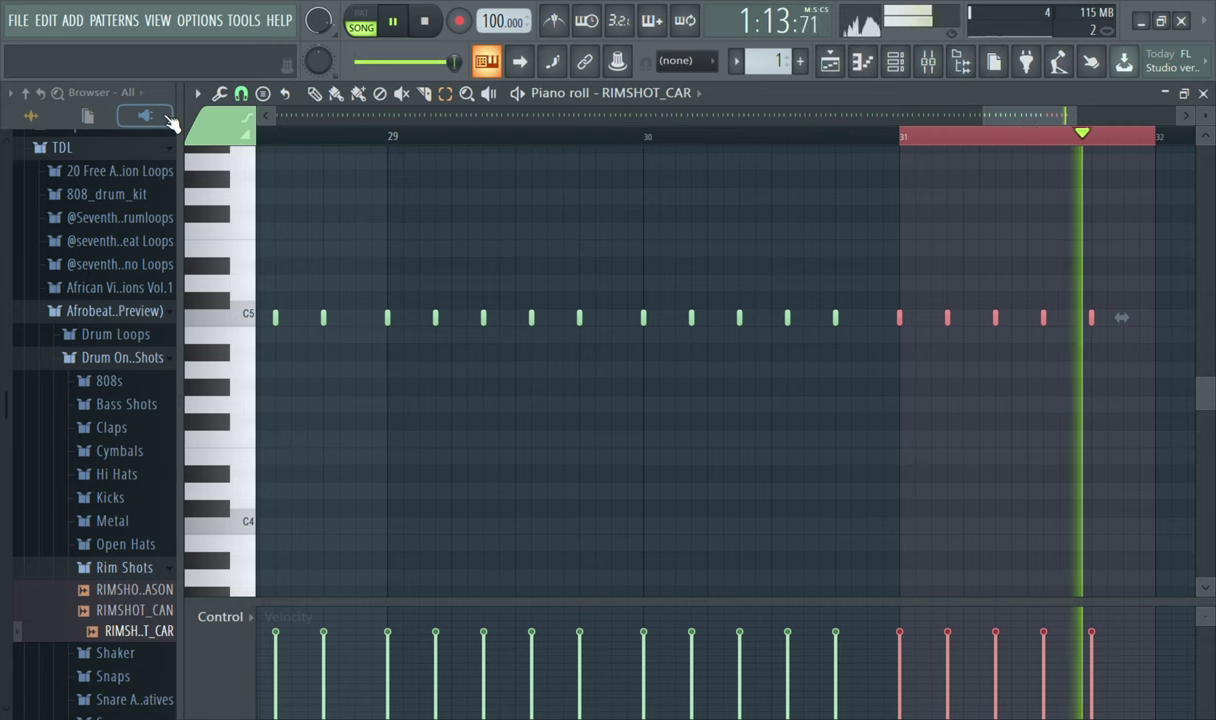
key(ctrl+b)
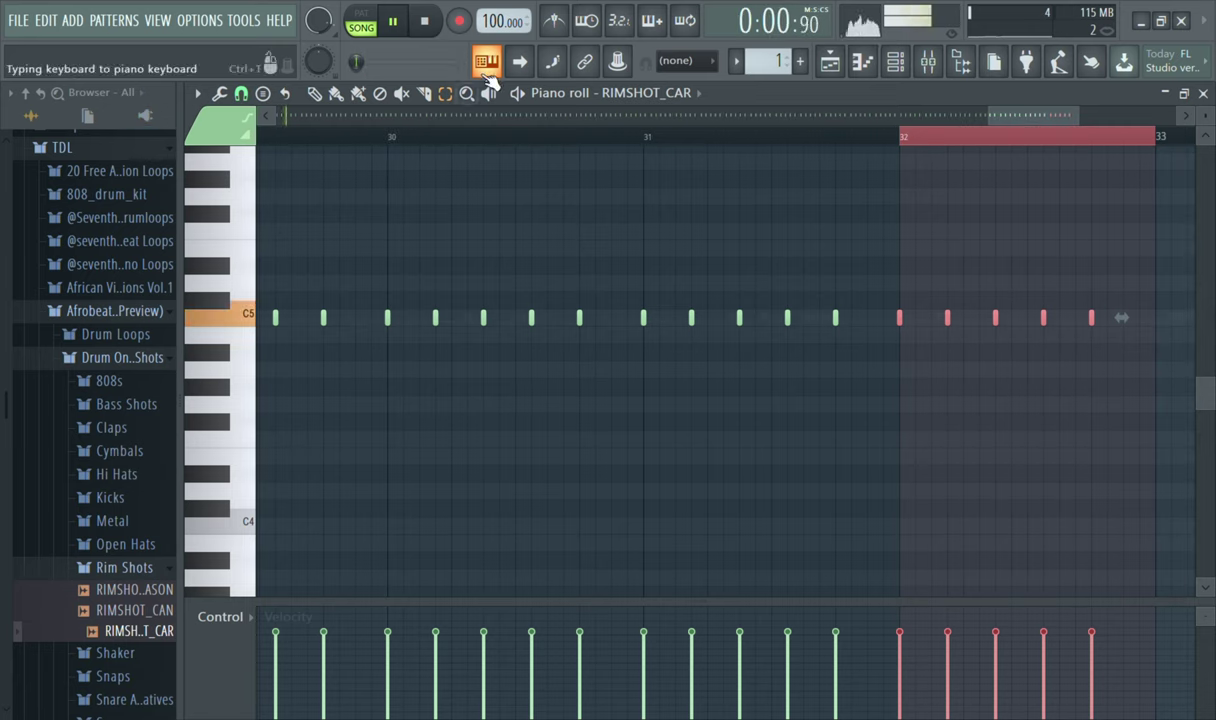
key(ctrl+d)
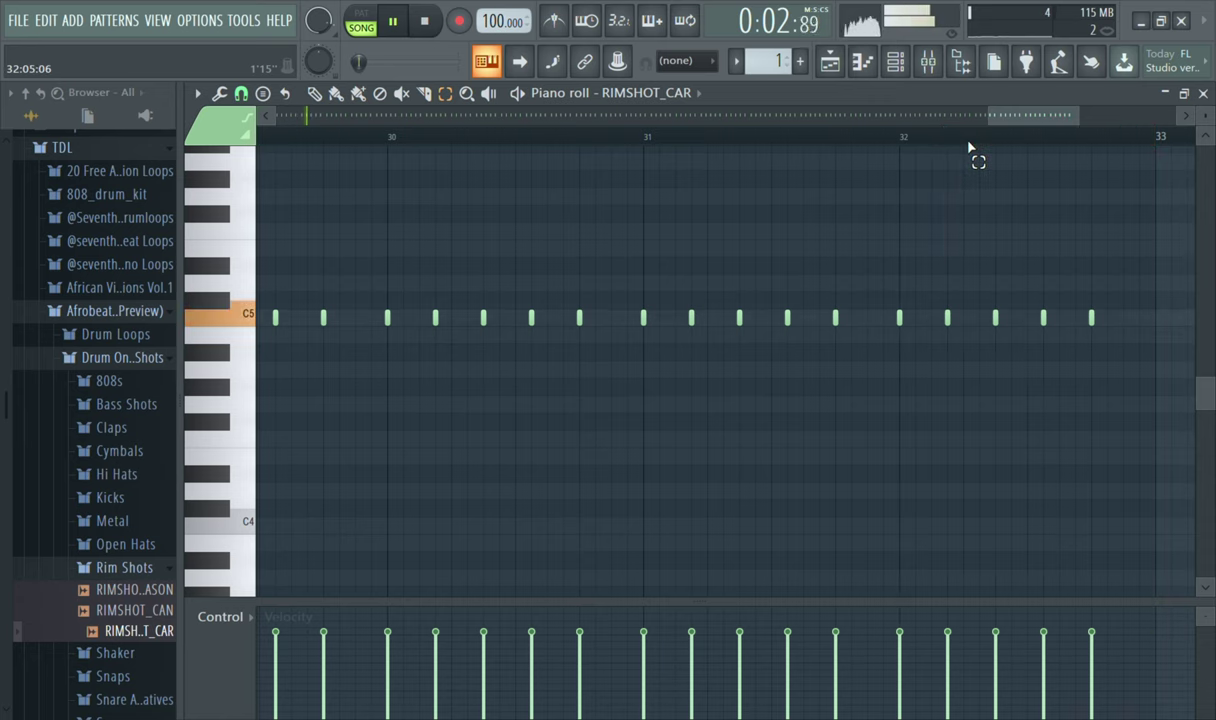
- Mute the shaker temporarily in the channel rack and set the RIMSHOT_CAR sample's fade out to 49% during playback
click(895, 61)
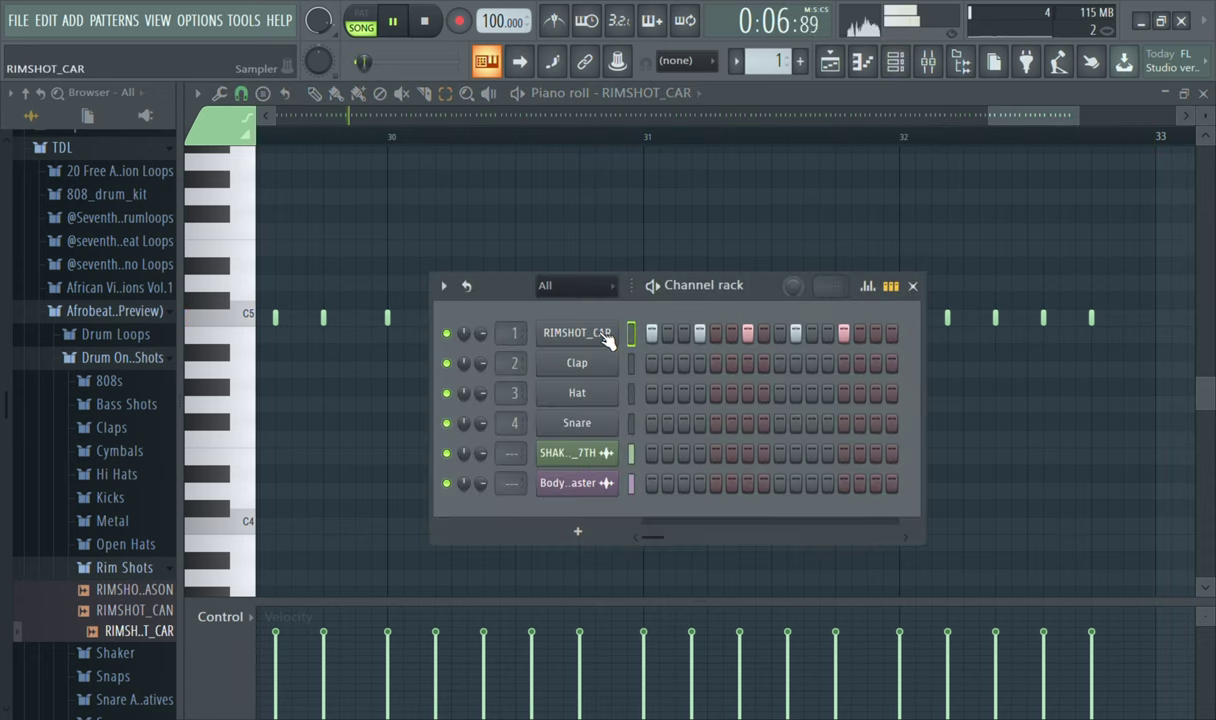
click(447, 454)
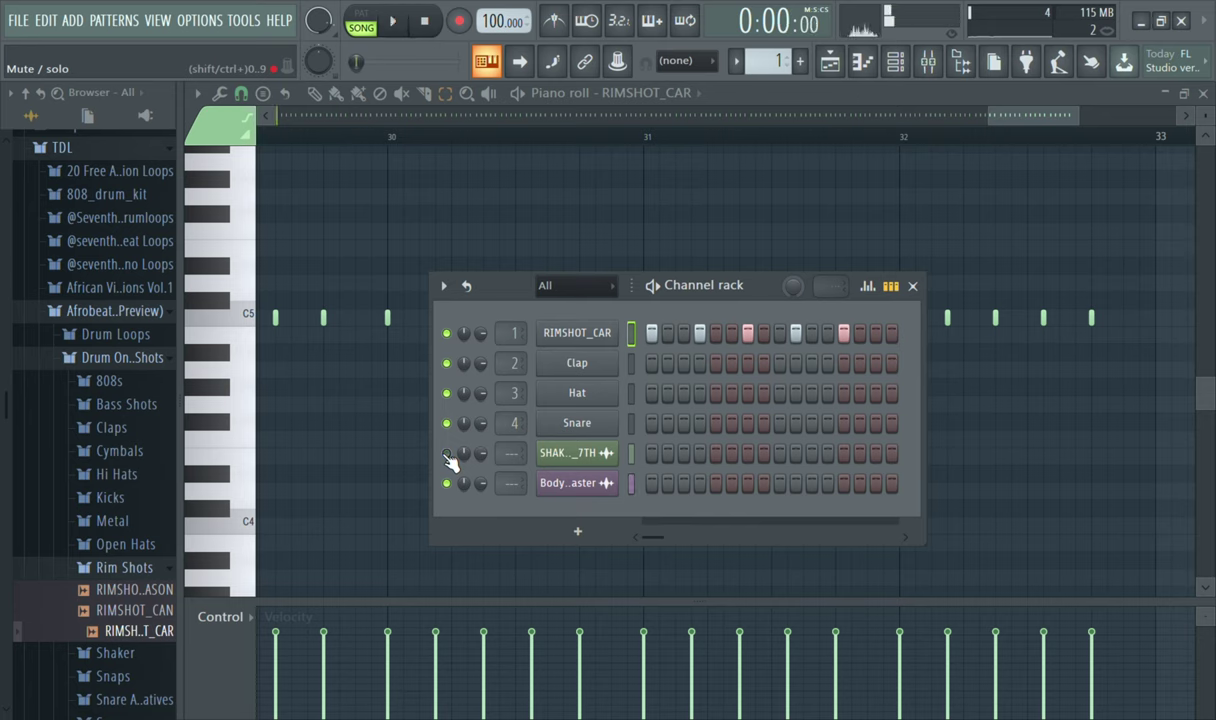
click(590, 333)
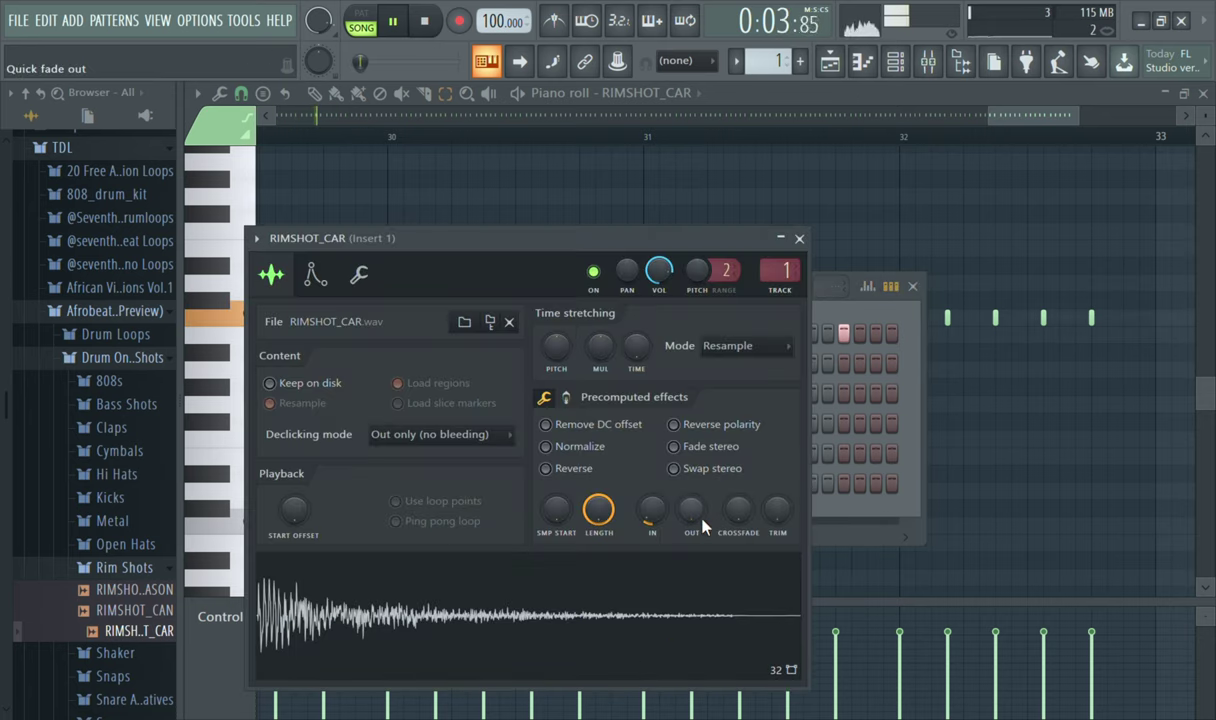
drag(691, 510, 691, 490)
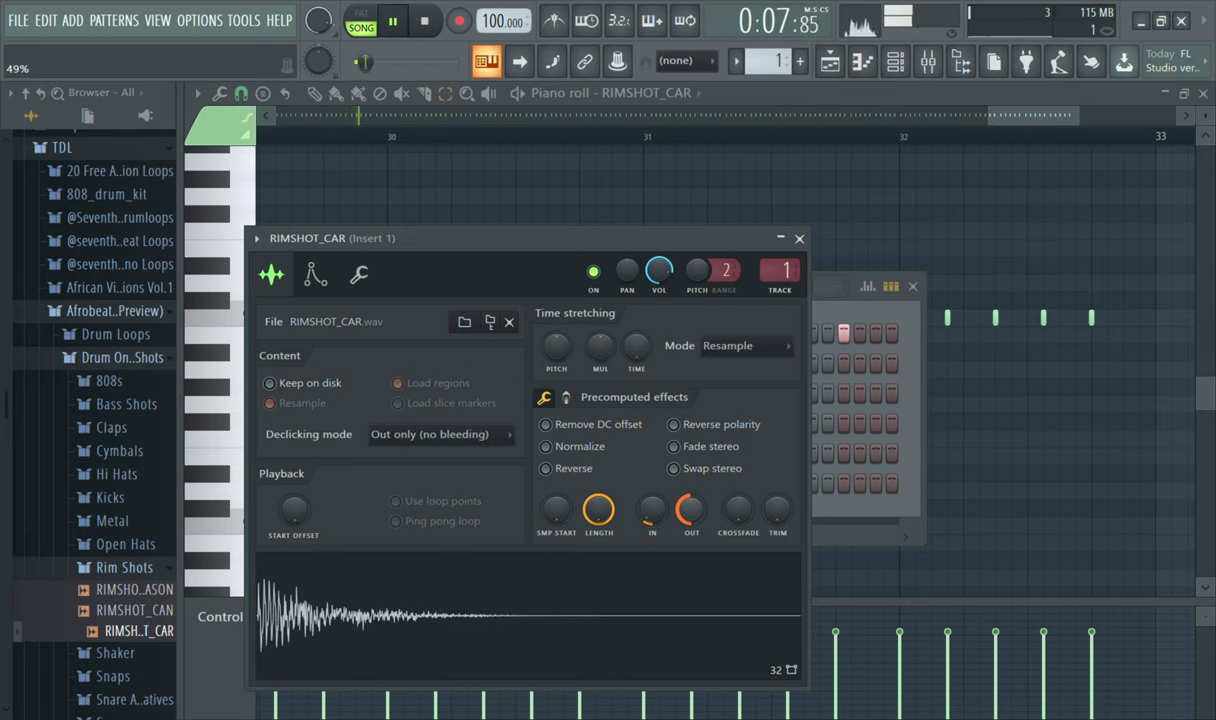
click(799, 239)
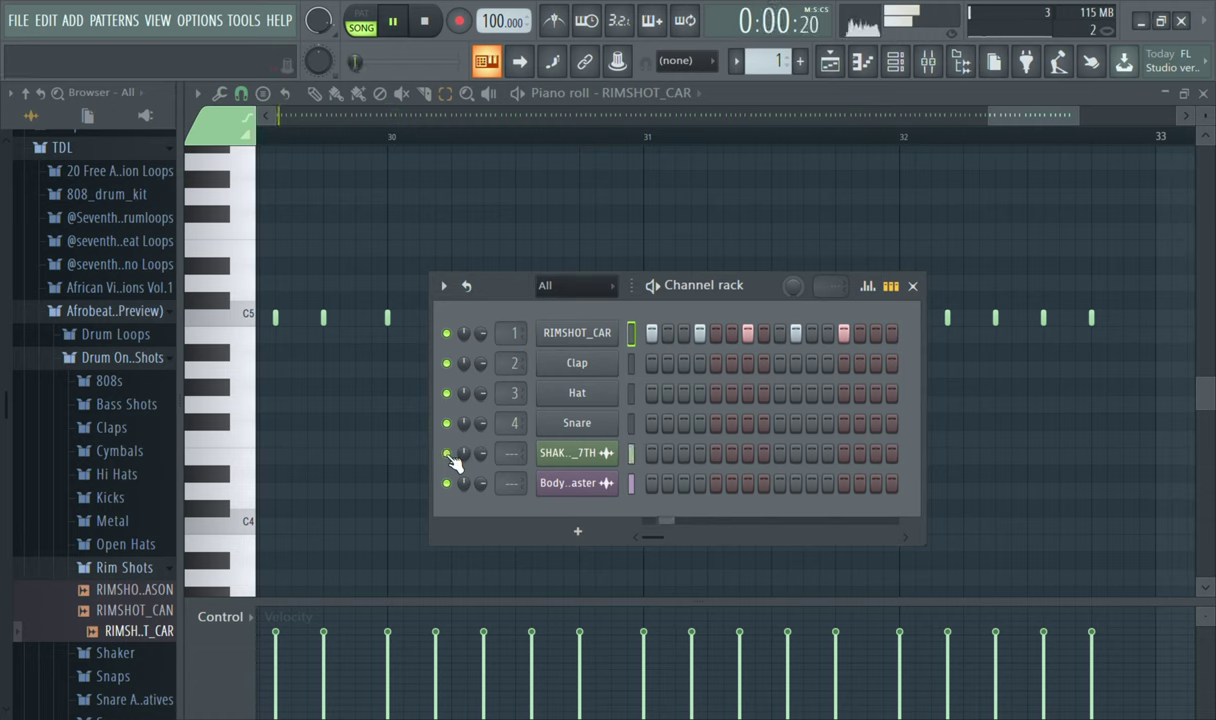
- Look through the Bass Shots and Cymbals one-shots of the Afrobeats kit and audition both CYMBAL_DECI samples
click(153, 569)
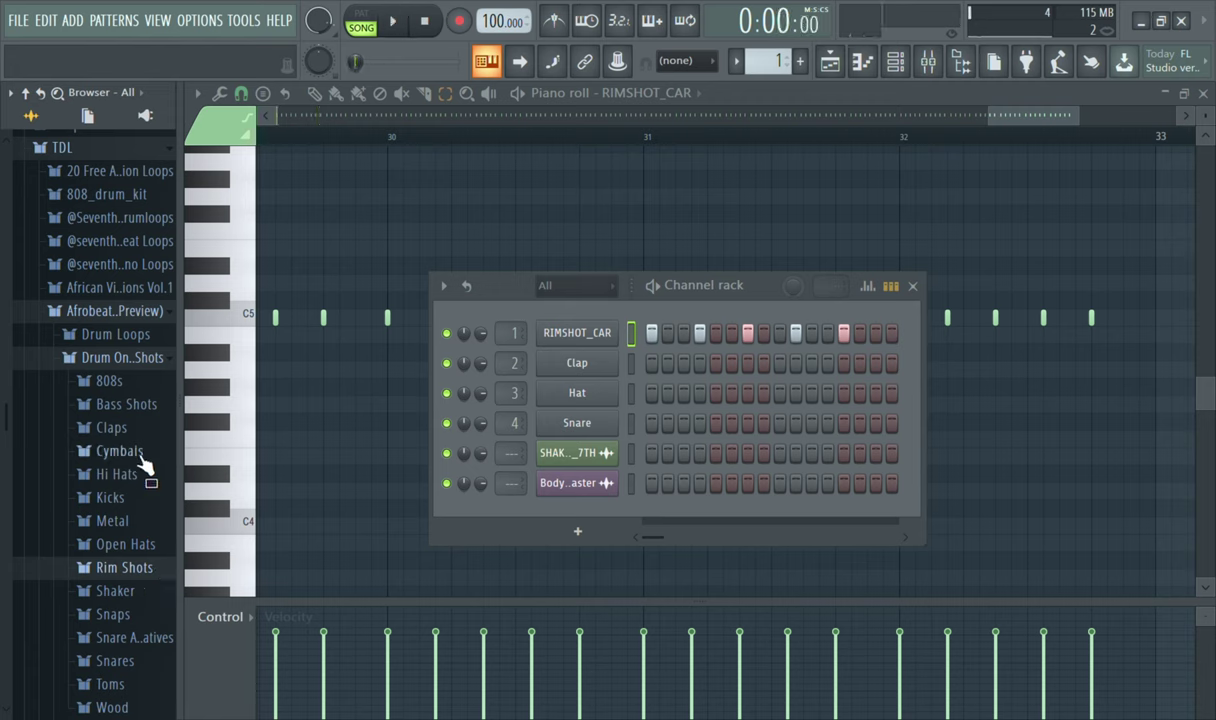
click(127, 410)
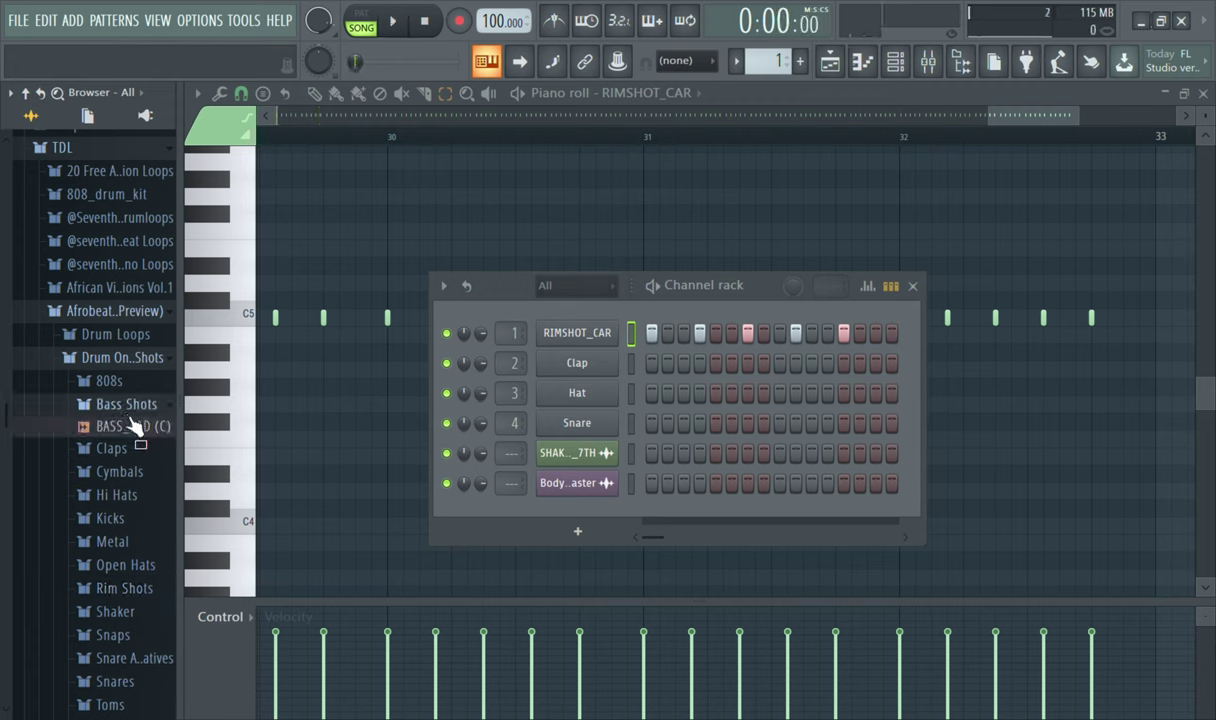
click(131, 408)
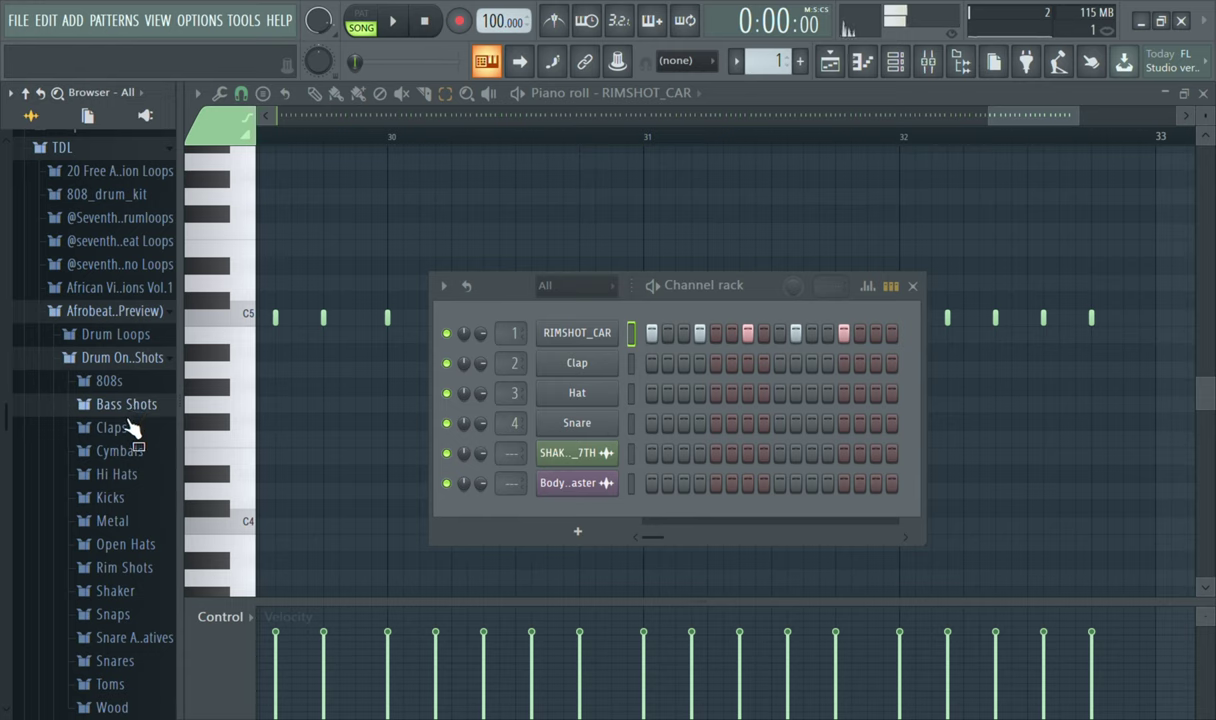
click(123, 455)
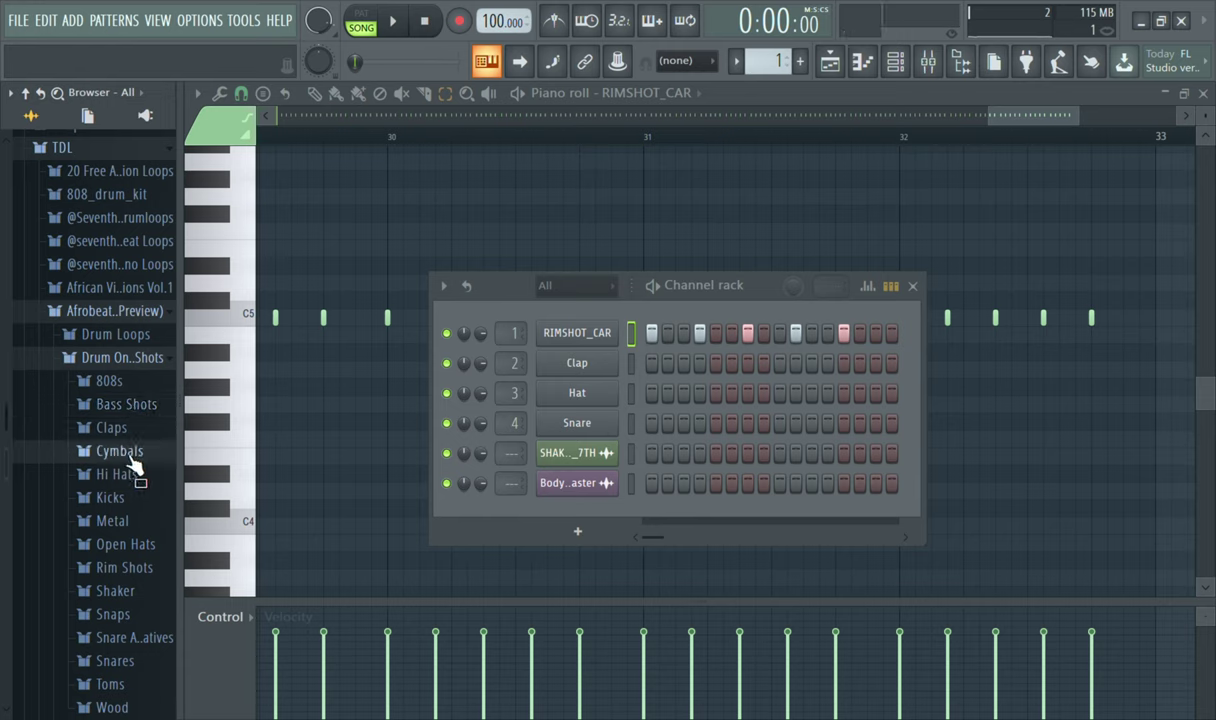
click(128, 472)
click(127, 494)
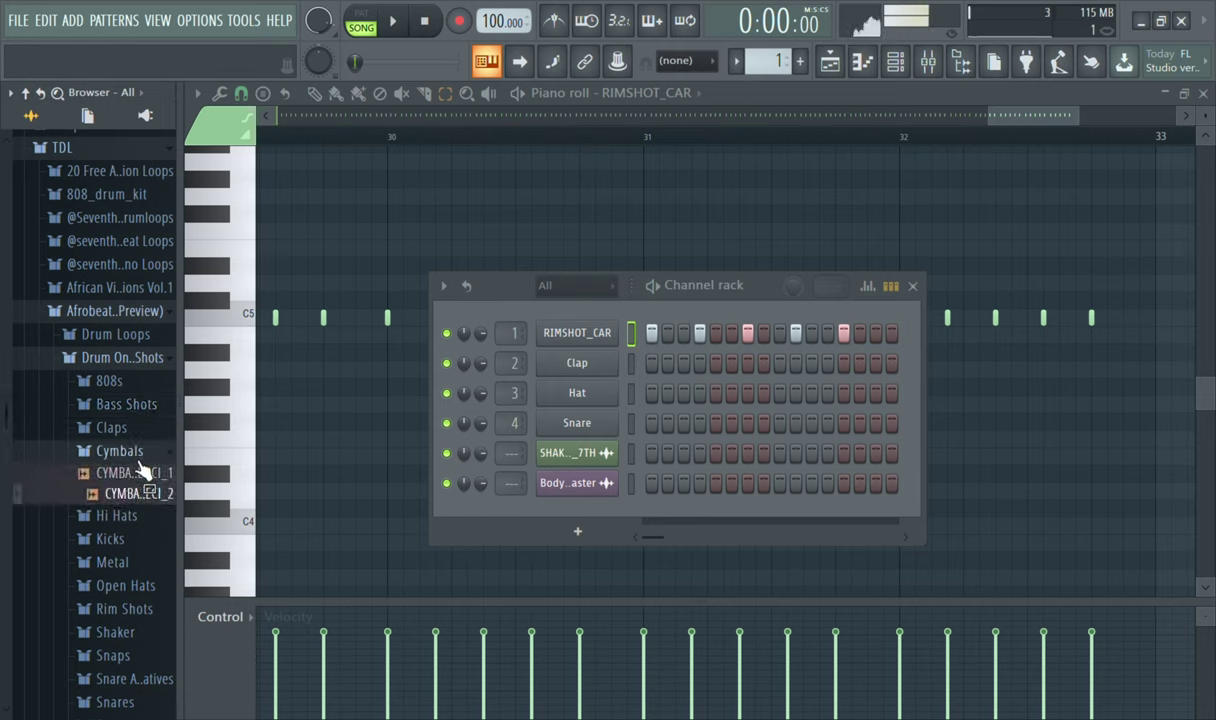
- Replace the Clap channel's sound with CYMBAL_DECI_2 and lower the channel's volume
drag(138, 498, 448, 424)
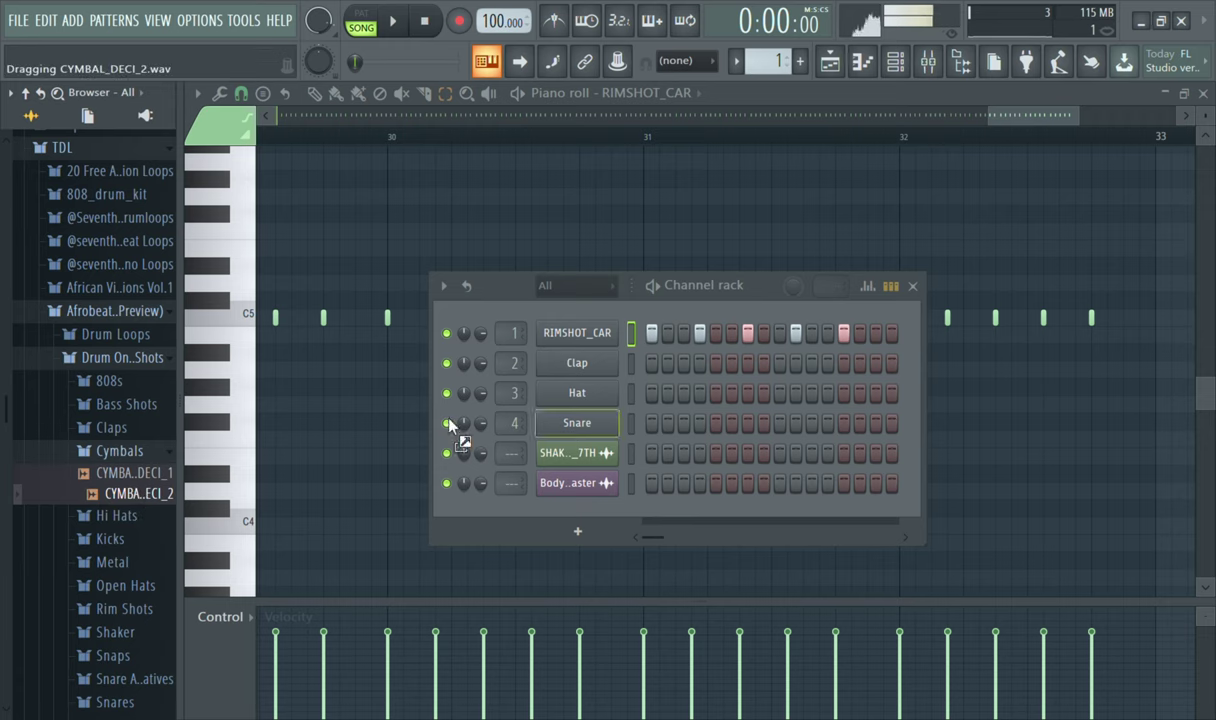
drag(600, 355, 602, 363)
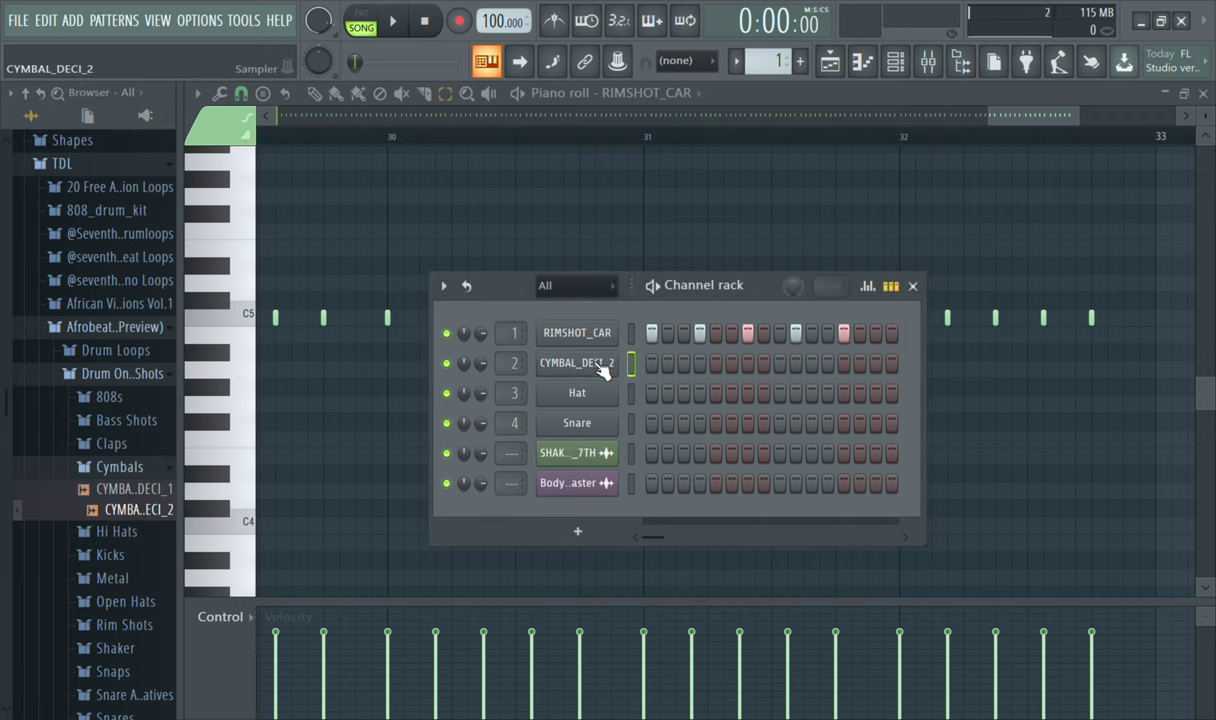
click(603, 370)
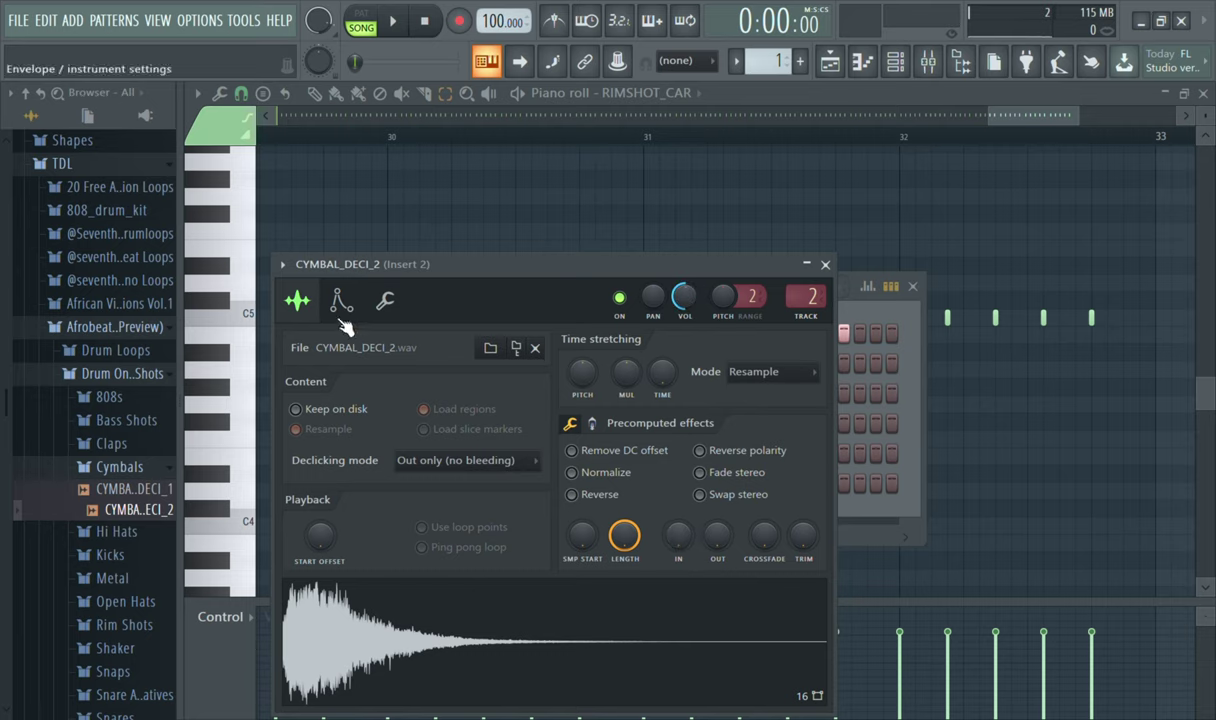
click(825, 265)
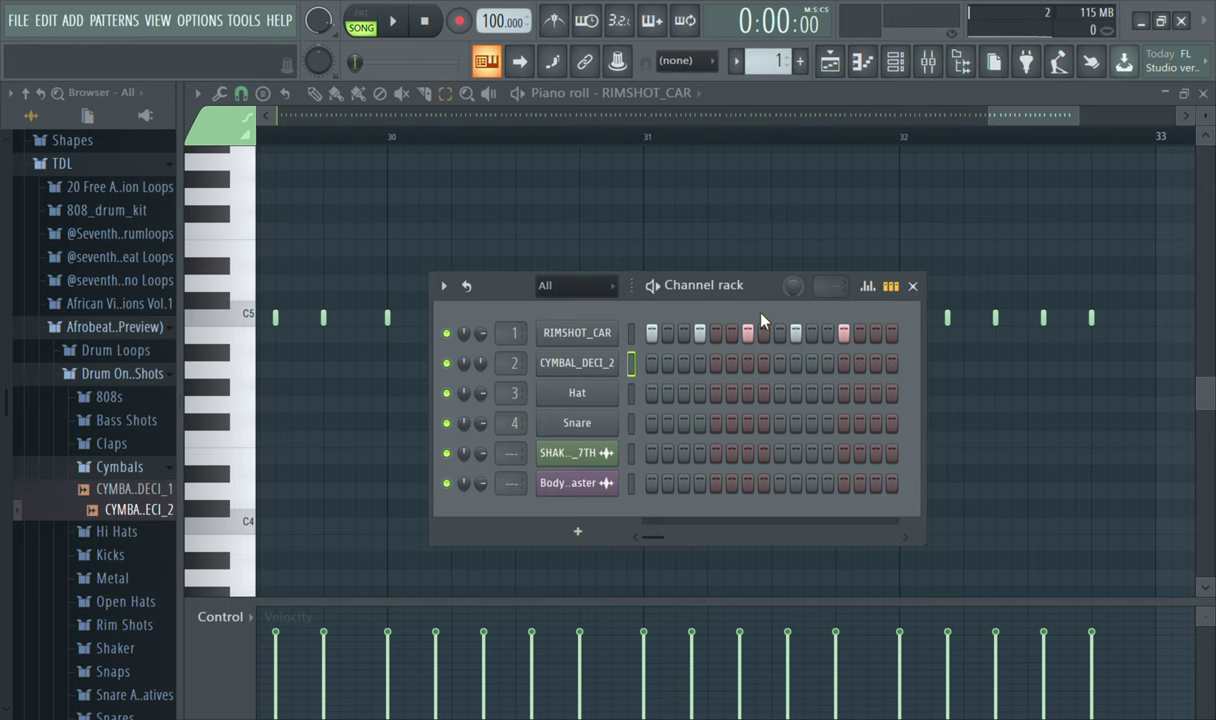
- Add a CYMBAL_DECI_2 hit on step 1 of Pattern 1 and audition the song from the start
click(653, 364)
key(space)
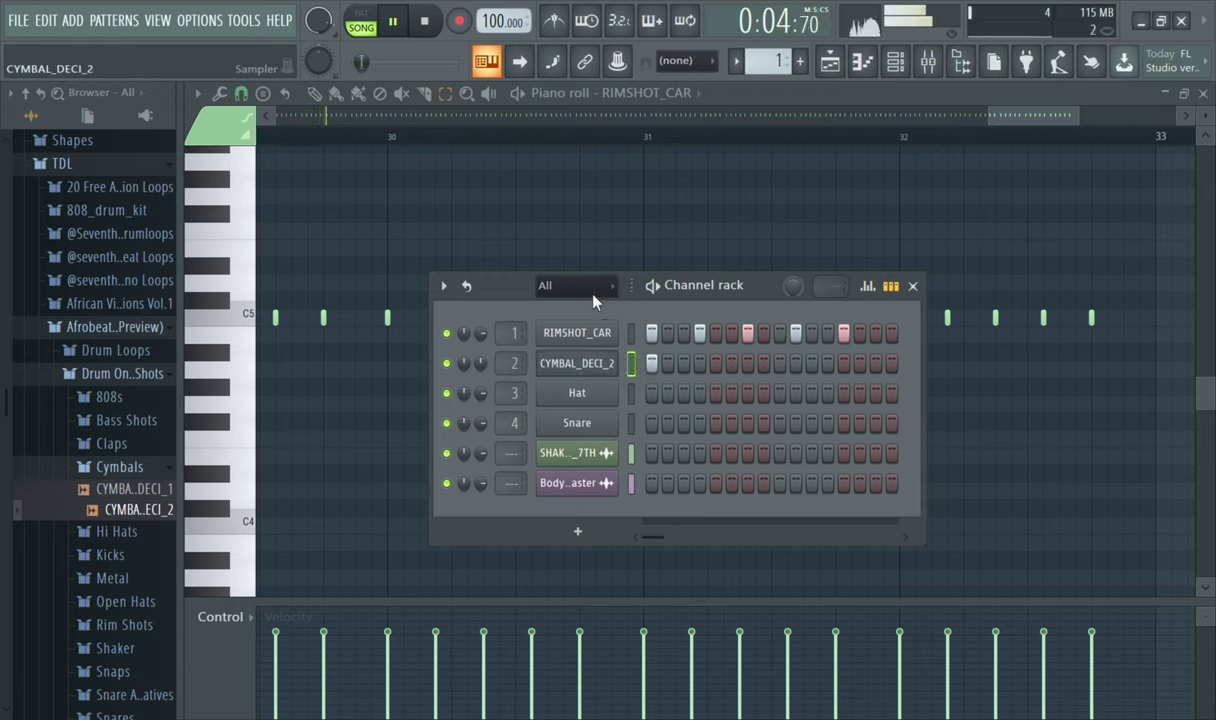
click(135, 467)
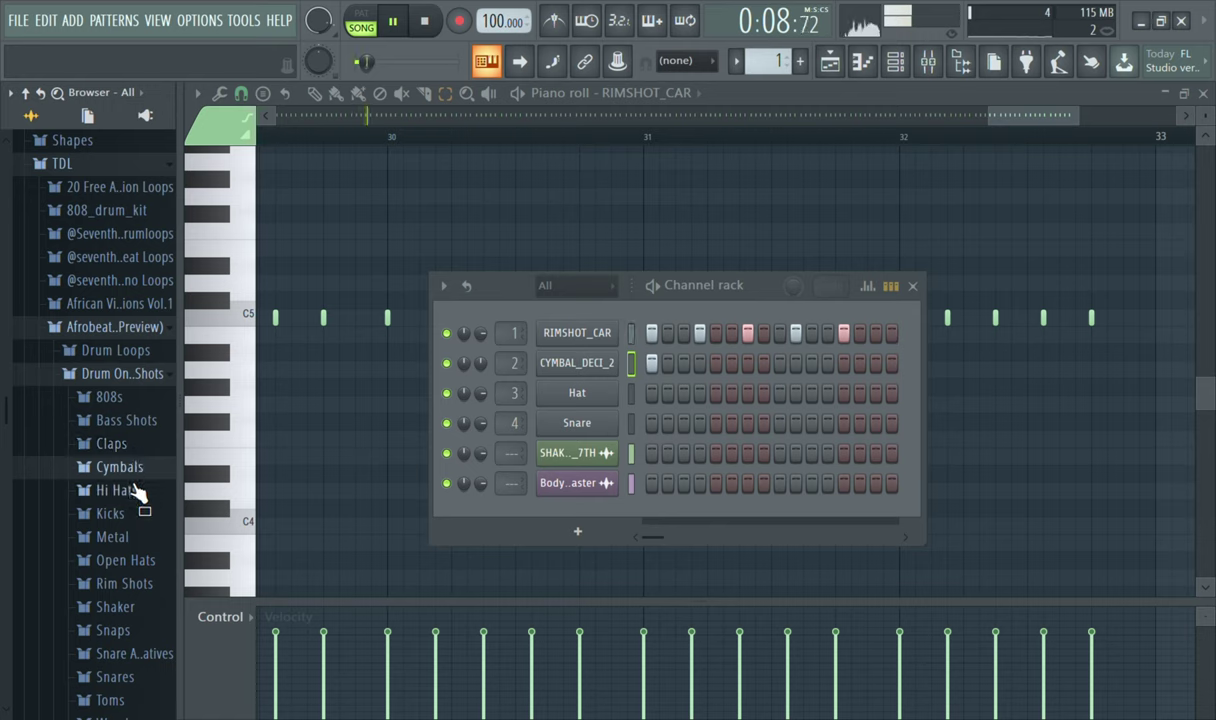
key(space)
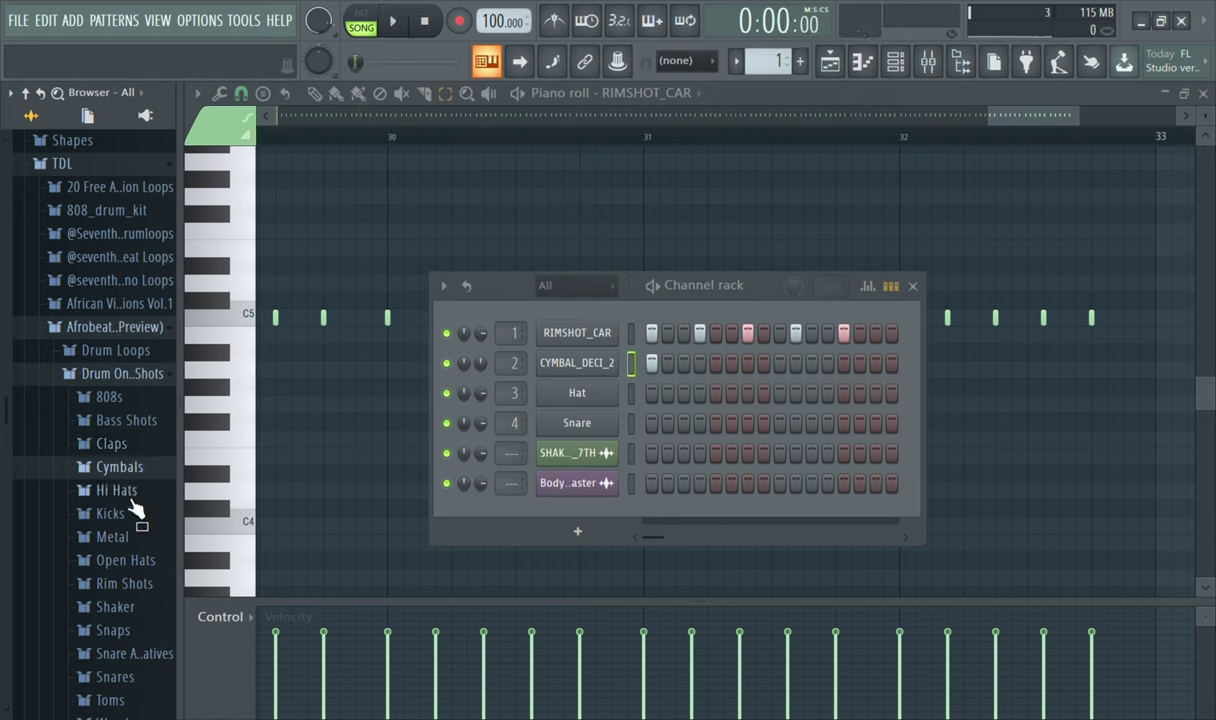
- Check the Shaker folder and the remaining one-shot folders of the Afrobeats kit, and collapse the kit
click(143, 612)
click(143, 612)
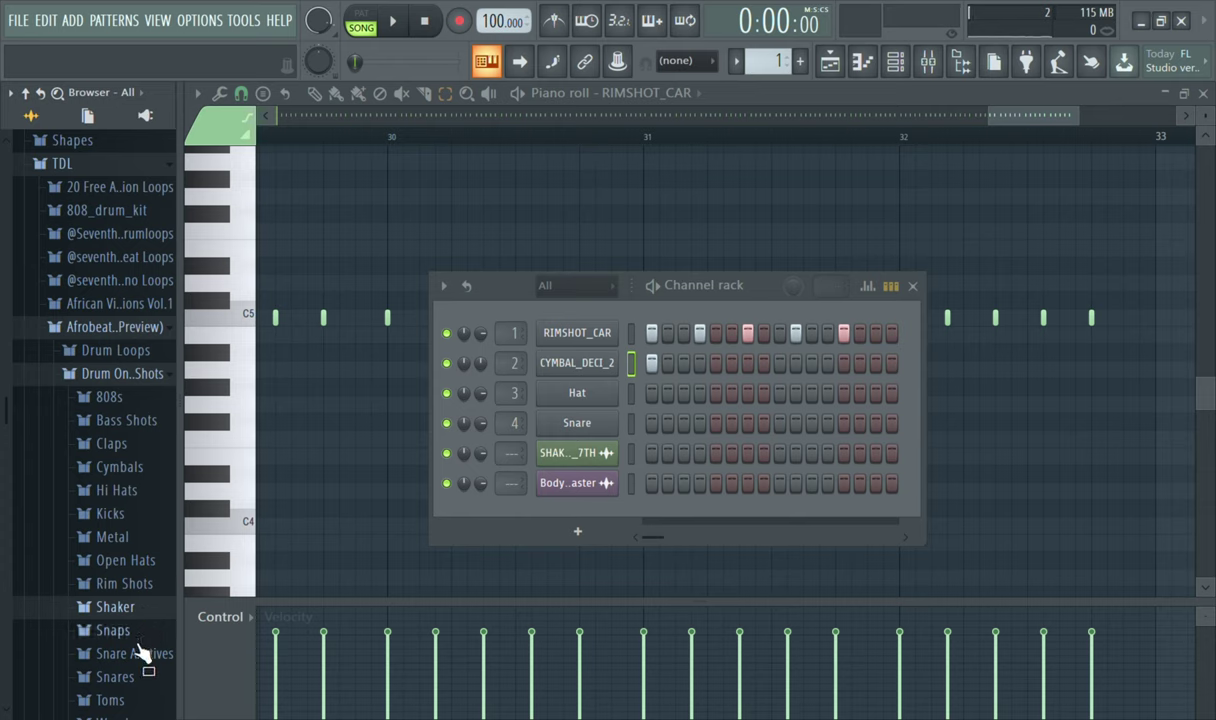
scroll(5, 449, down, 4)
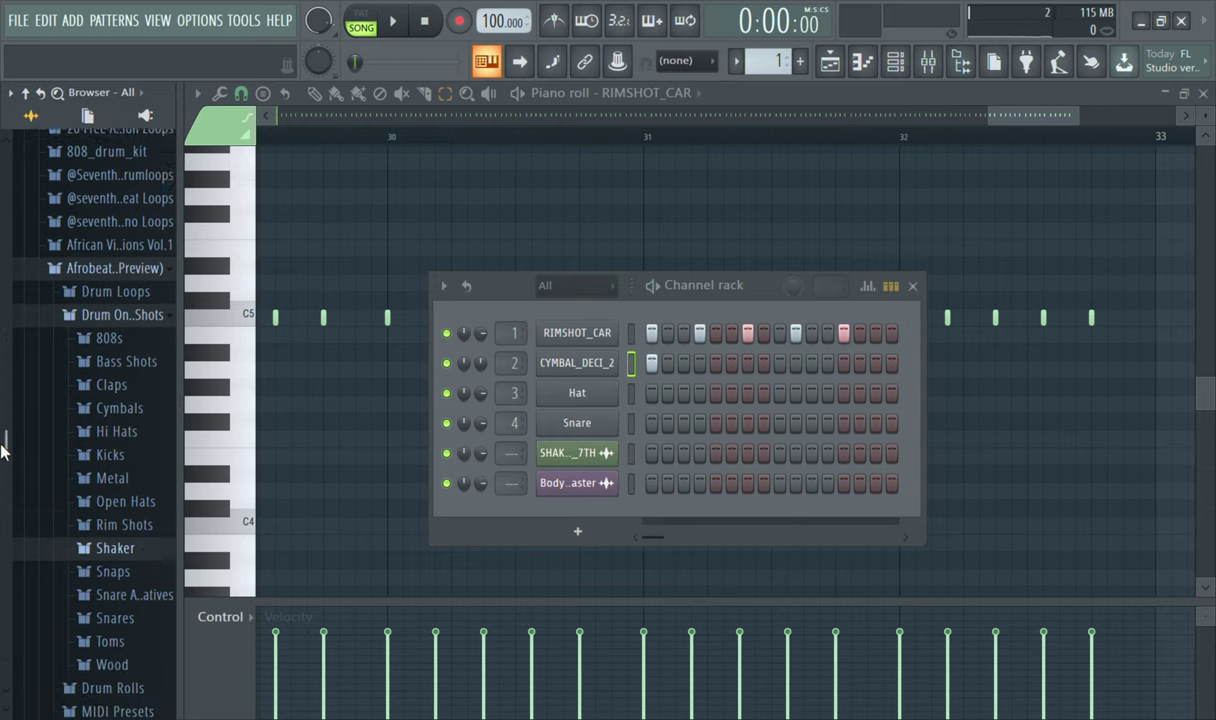
drag(5, 465, 8, 426)
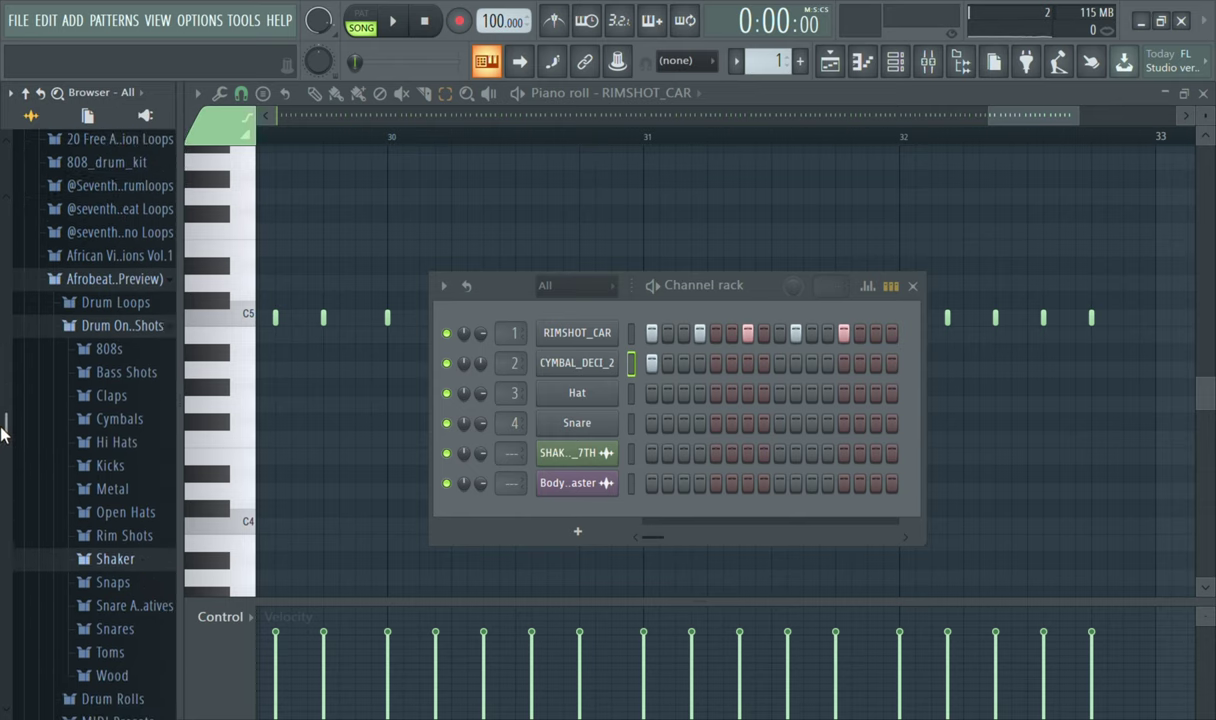
click(113, 306)
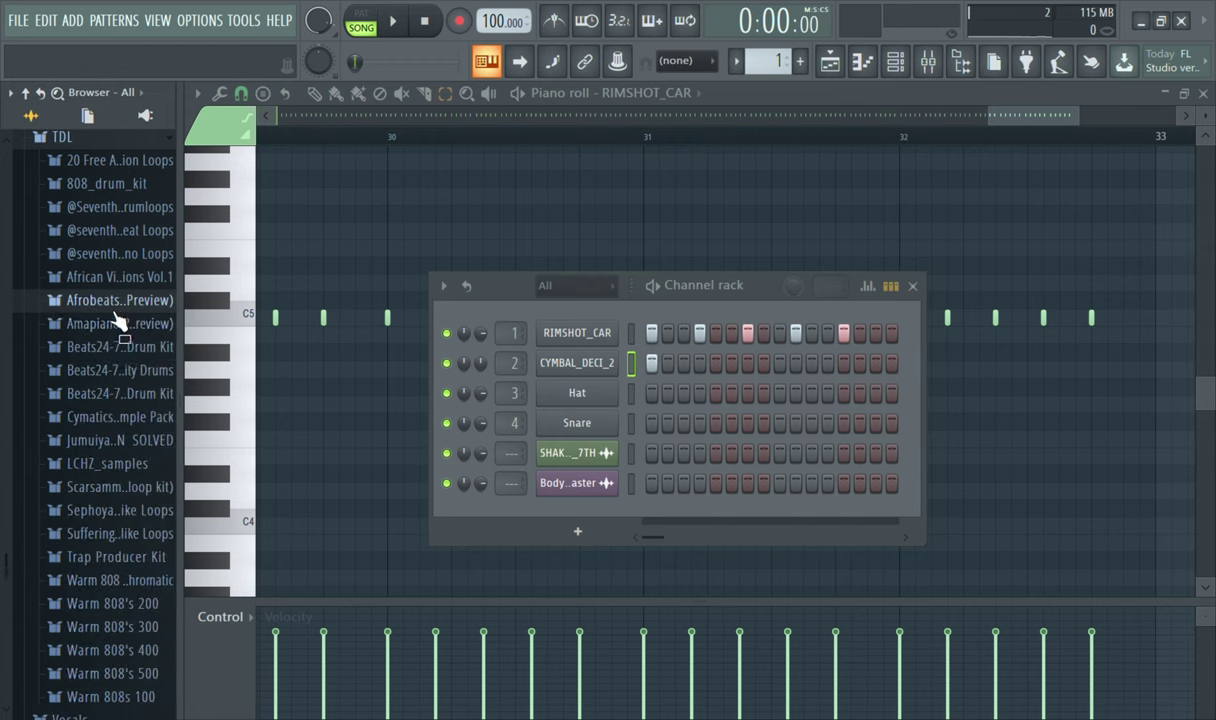
- Open the Bongos one-shots of the Amapiano kit and audition APK_Bongo_1 and APK_Bongo_2
click(115, 334)
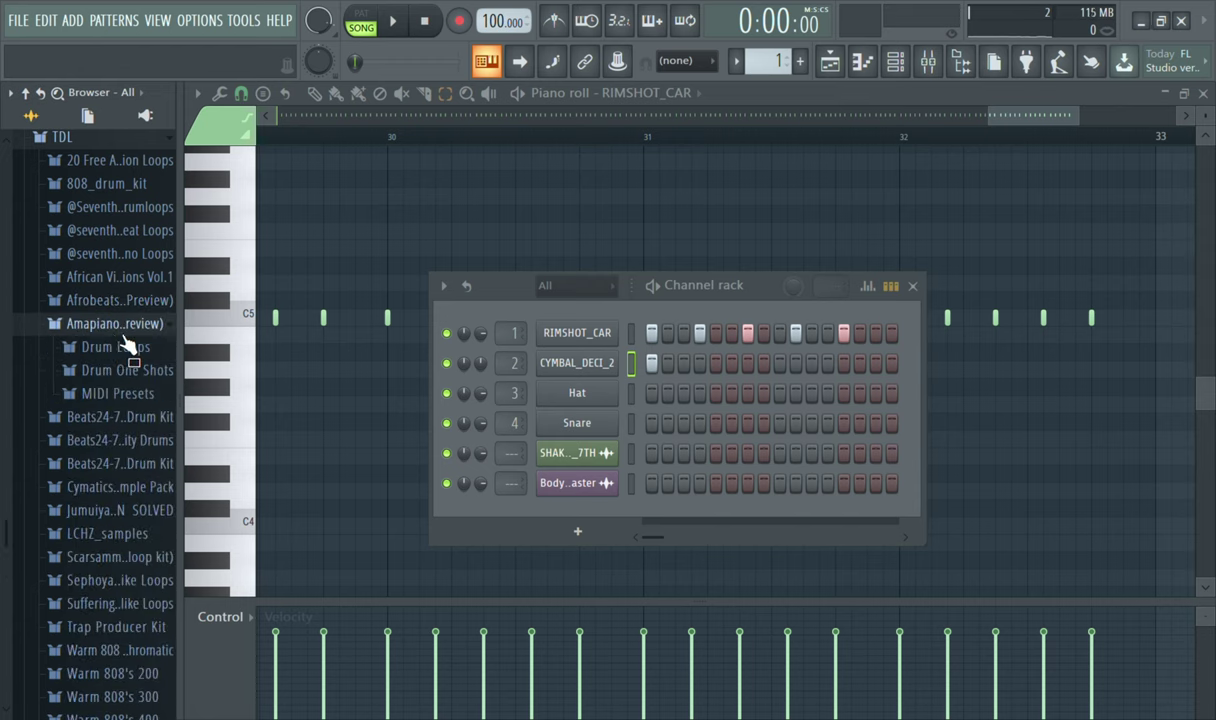
click(140, 372)
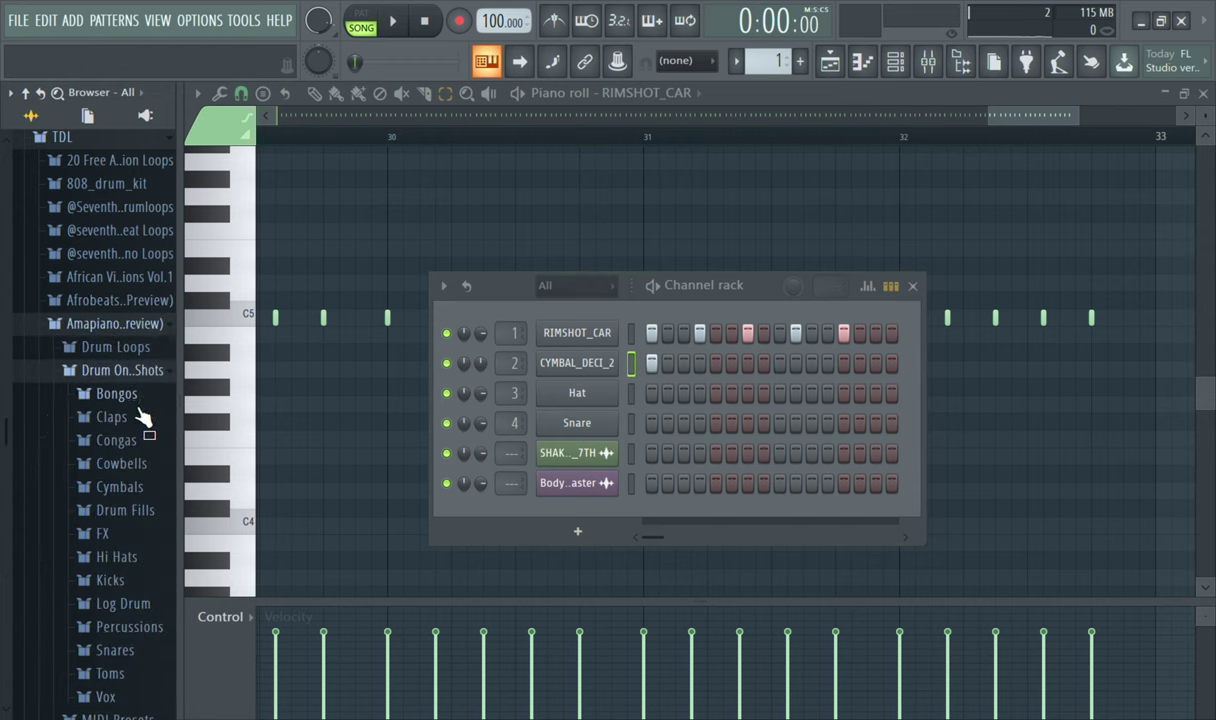
click(135, 394)
click(141, 418)
click(141, 439)
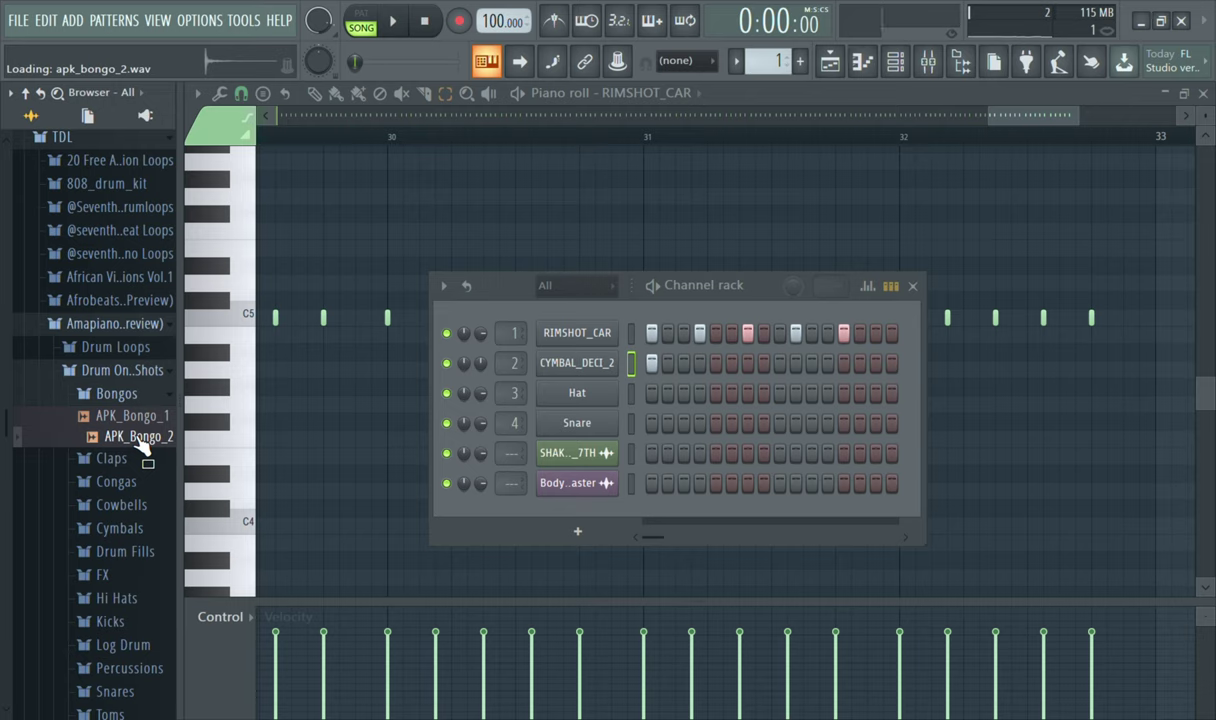
- Audition APK_Bongo_1, start song playback and replace the Hat channel's sound with that sample
click(140, 418)
key(space)
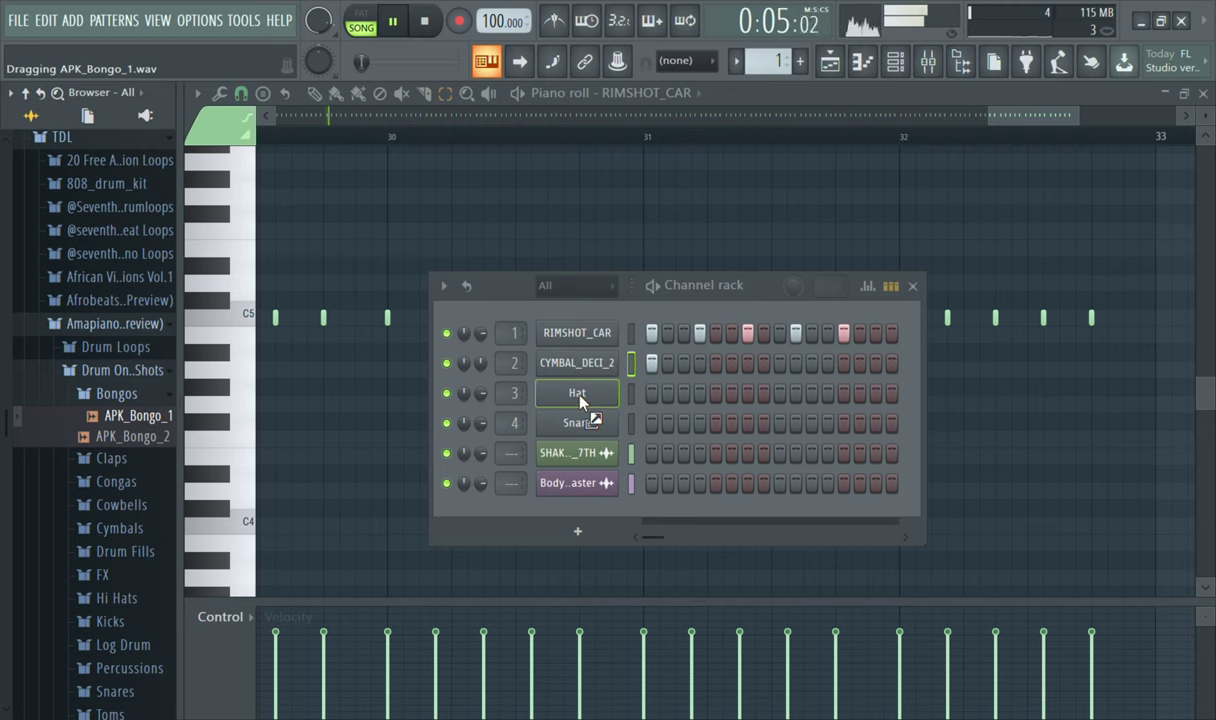
drag(580, 400, 604, 402)
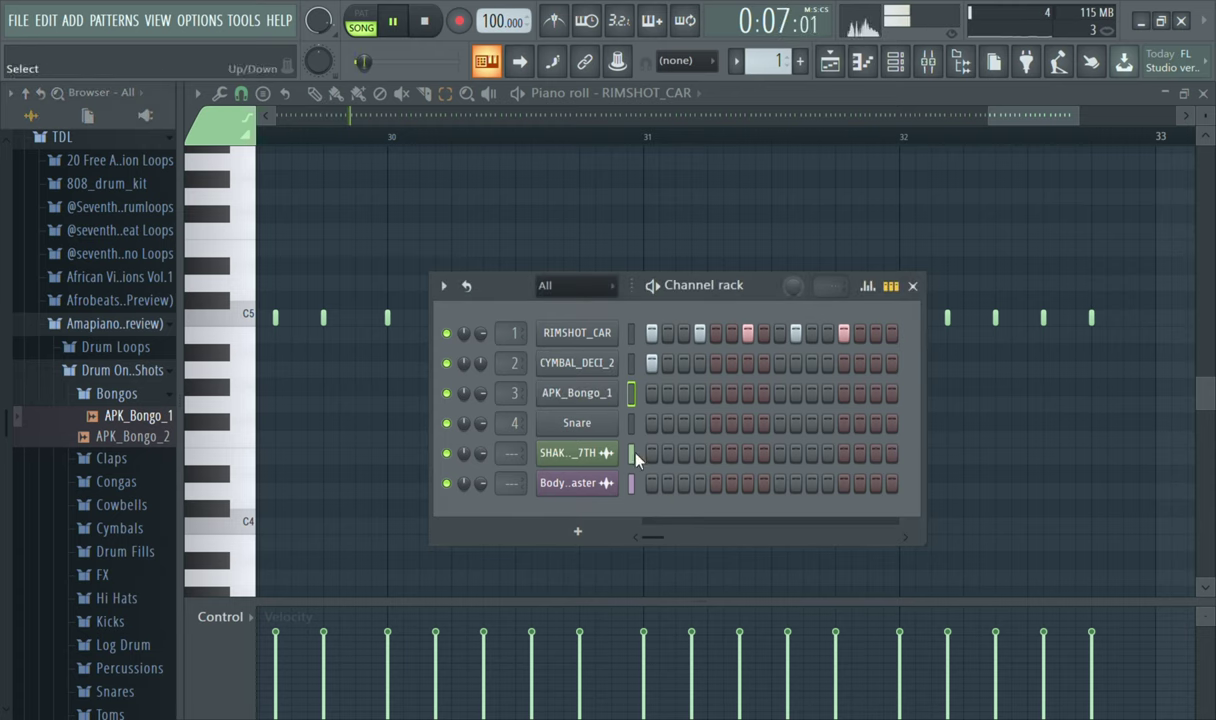
- Enable the volume envelope on the APK_Bongo_1 channel and reduce its sustain and release to zero
click(577, 393)
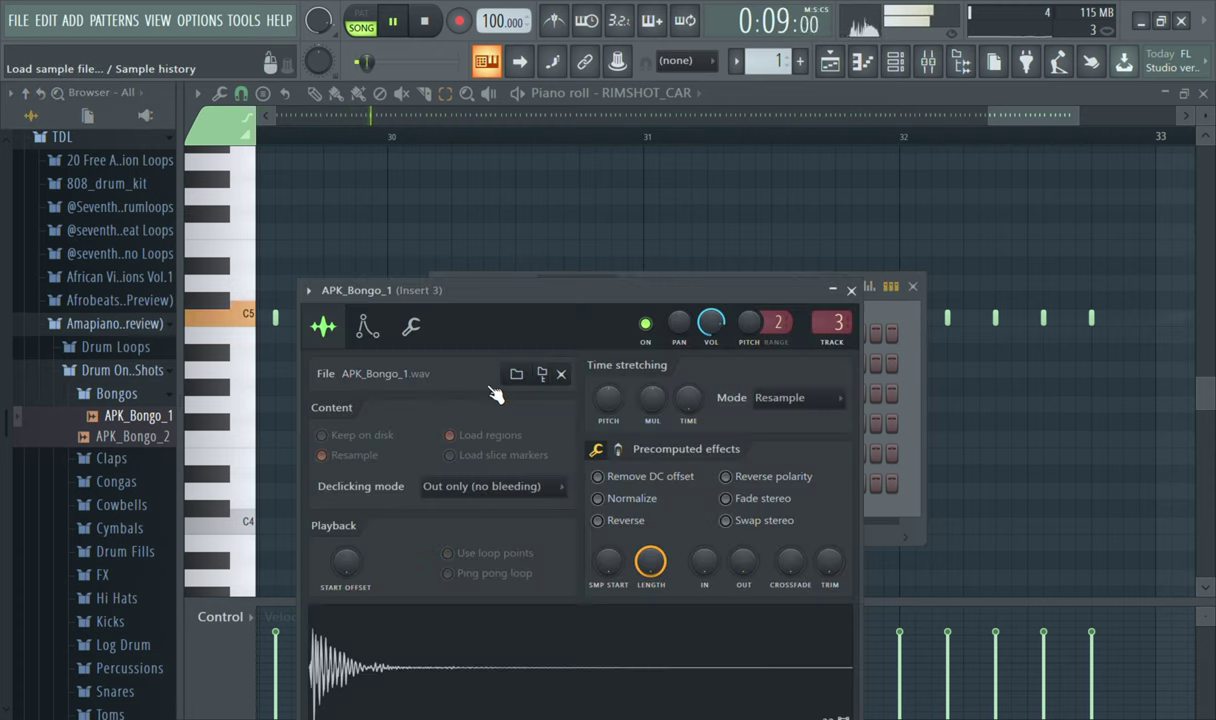
click(370, 338)
drag(370, 498, 370, 540)
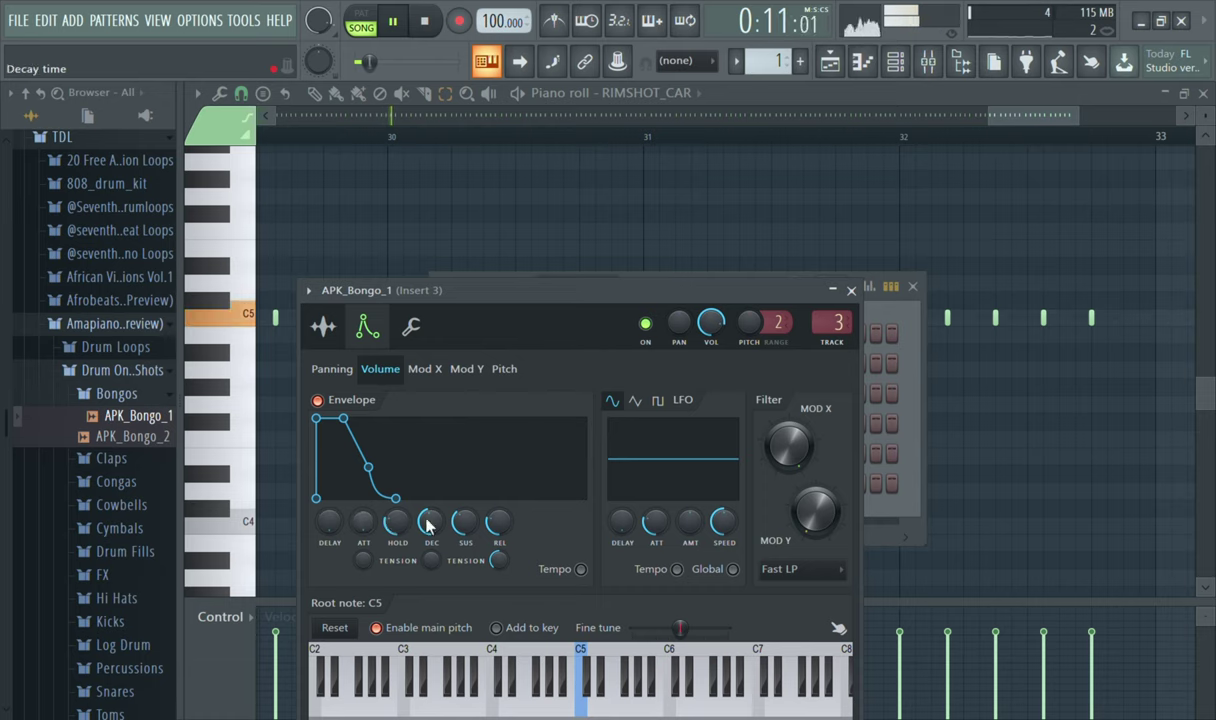
drag(497, 522, 465, 545)
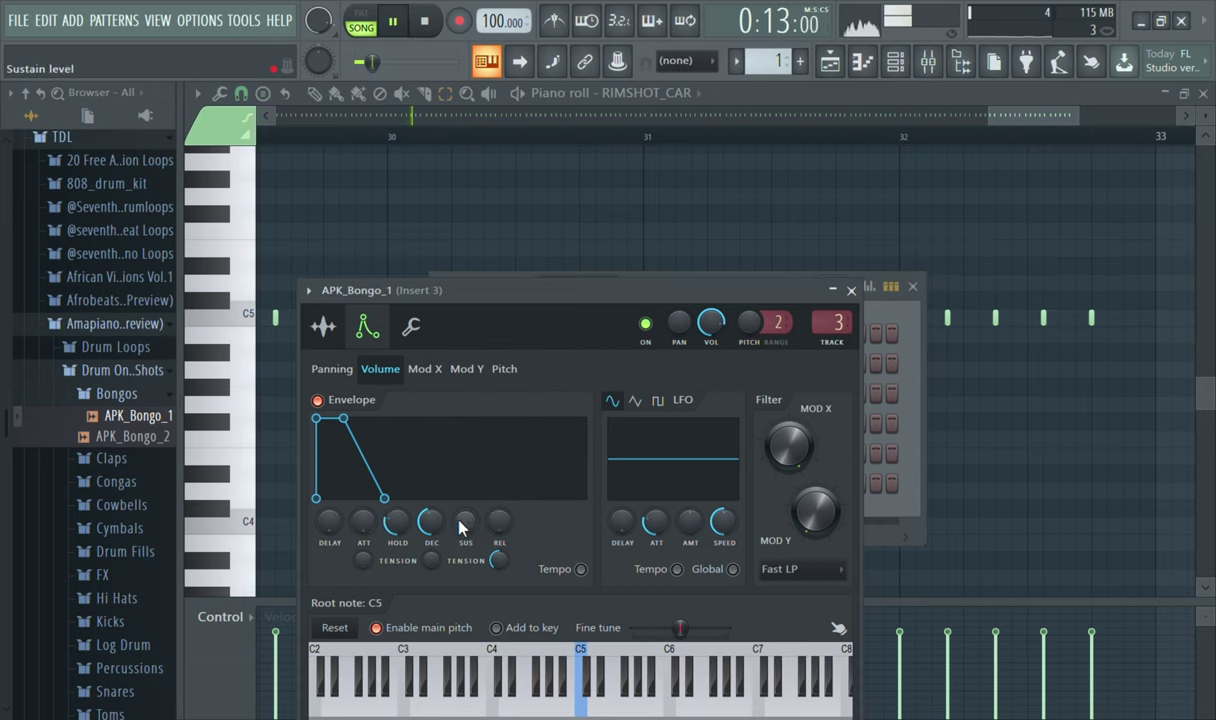
click(325, 327)
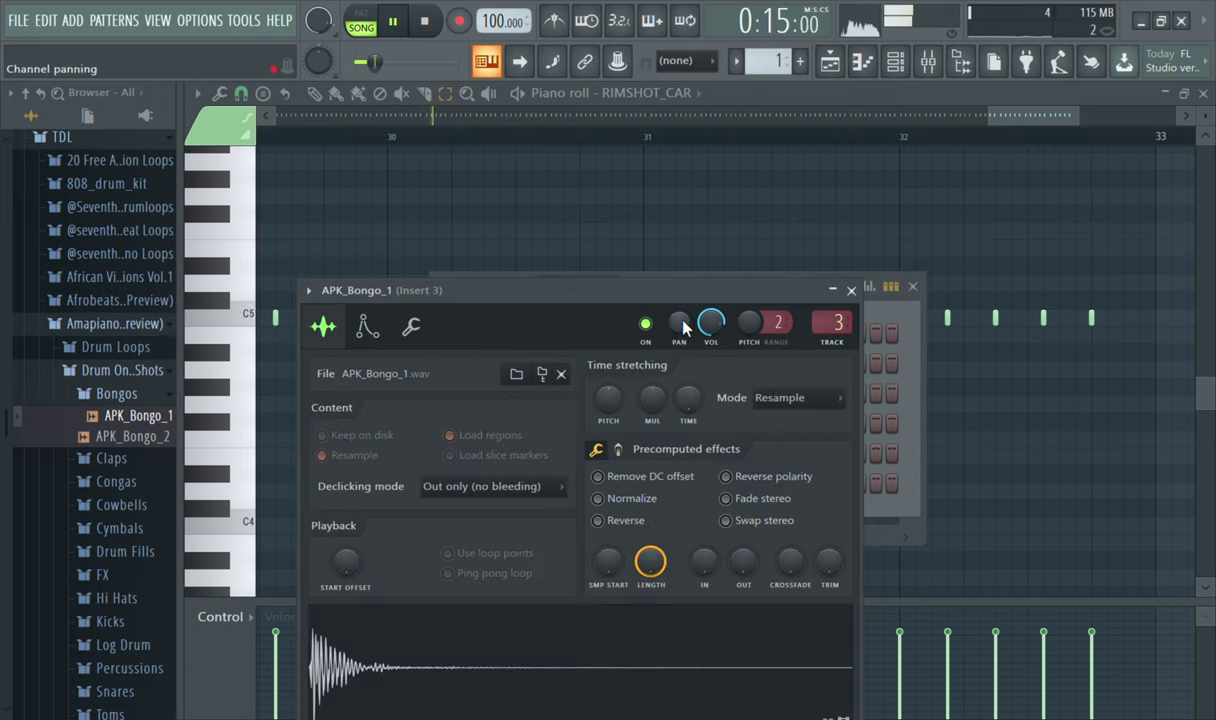
click(852, 291)
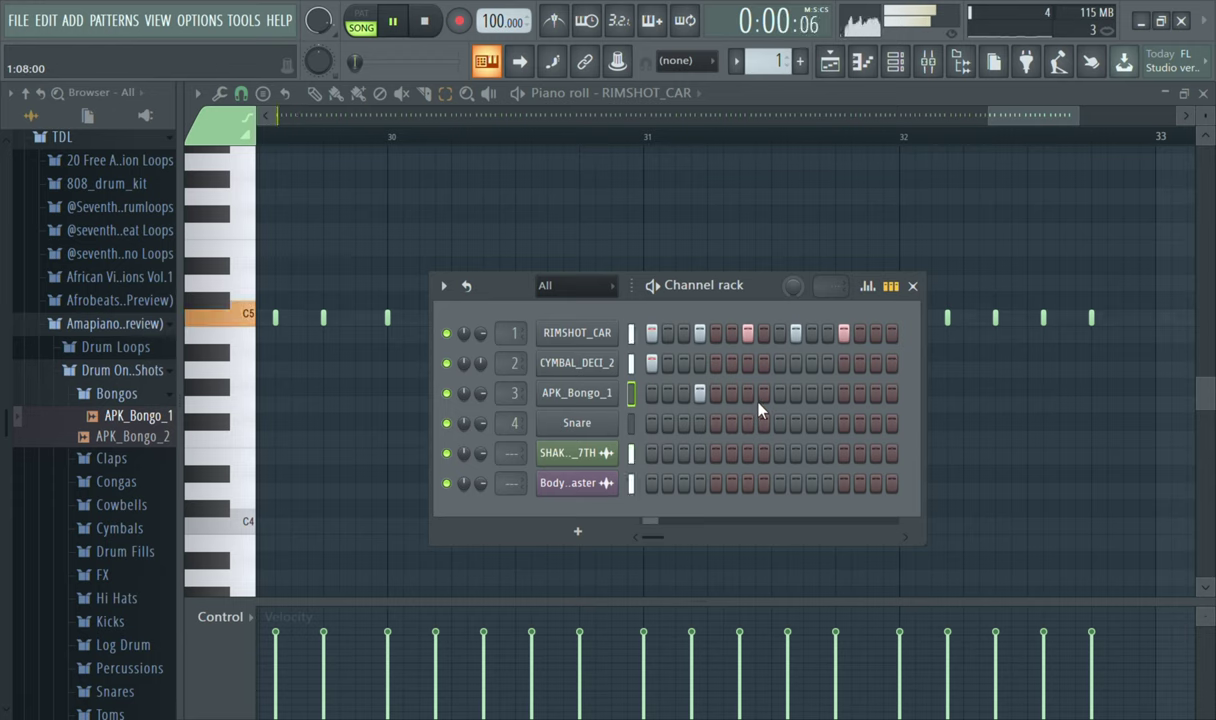
- Add APK_Bongo_1 hits on steps 4 and 13 and select bar 1 in the channel's piano roll
click(845, 394)
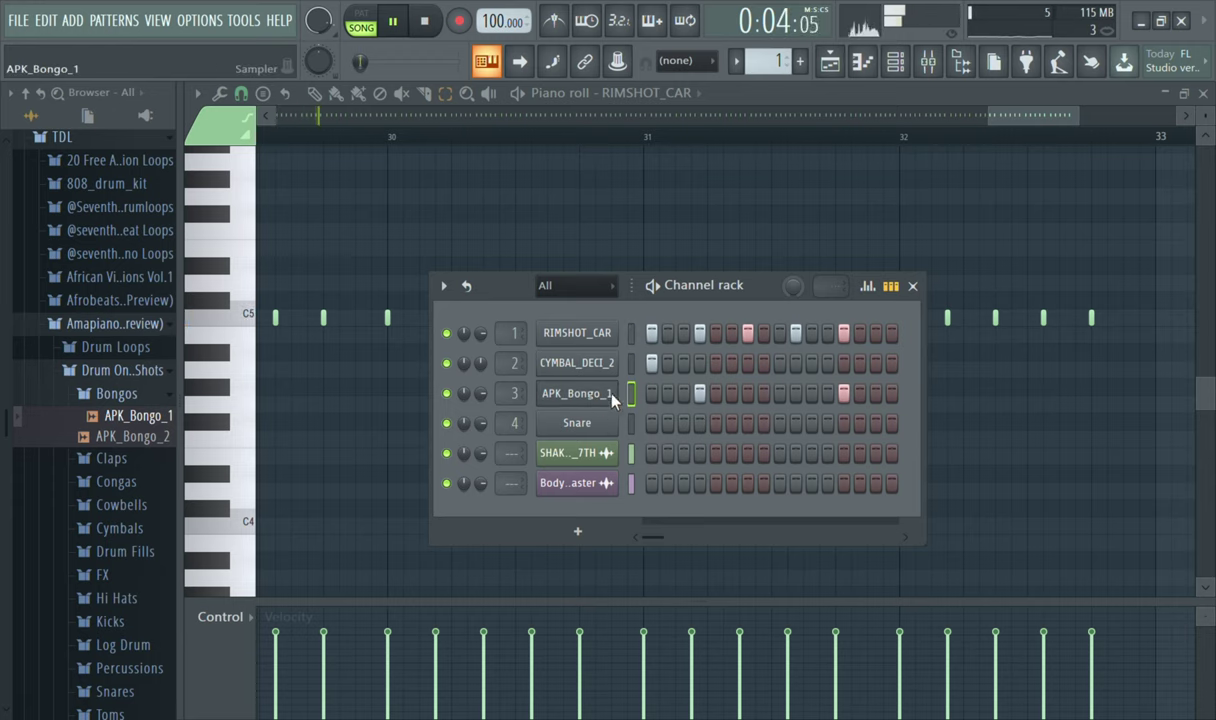
key(F7)
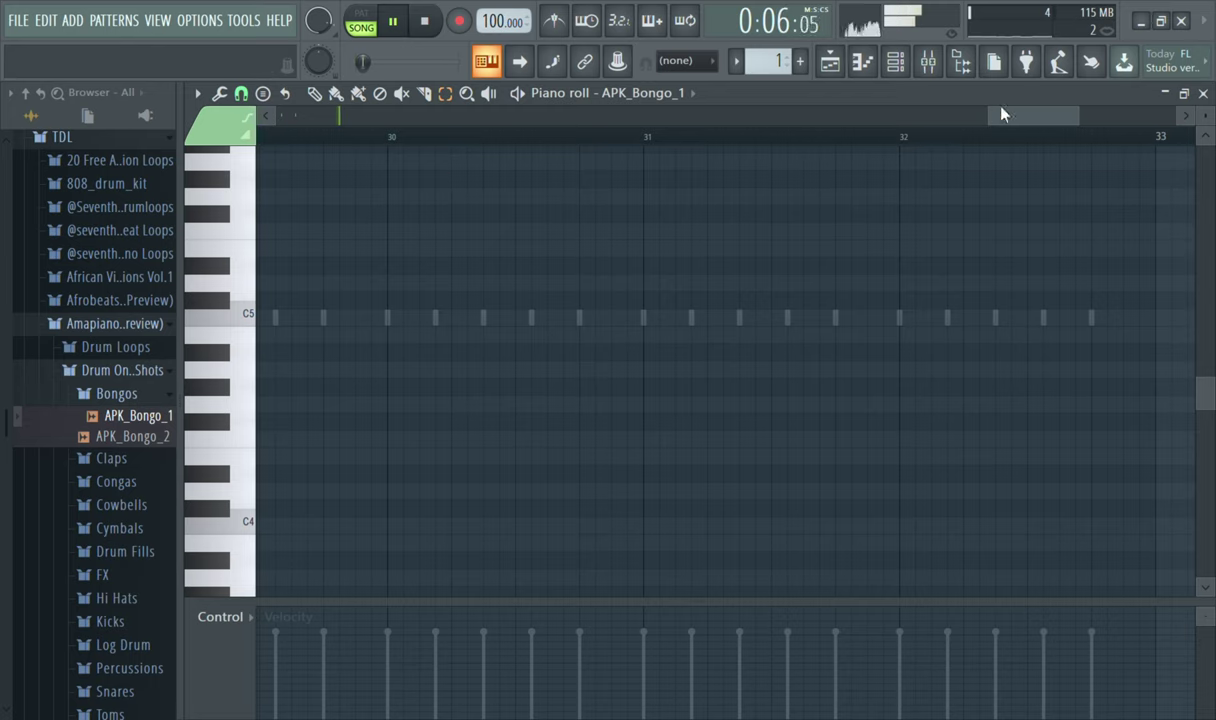
drag(1003, 117, 257, 134)
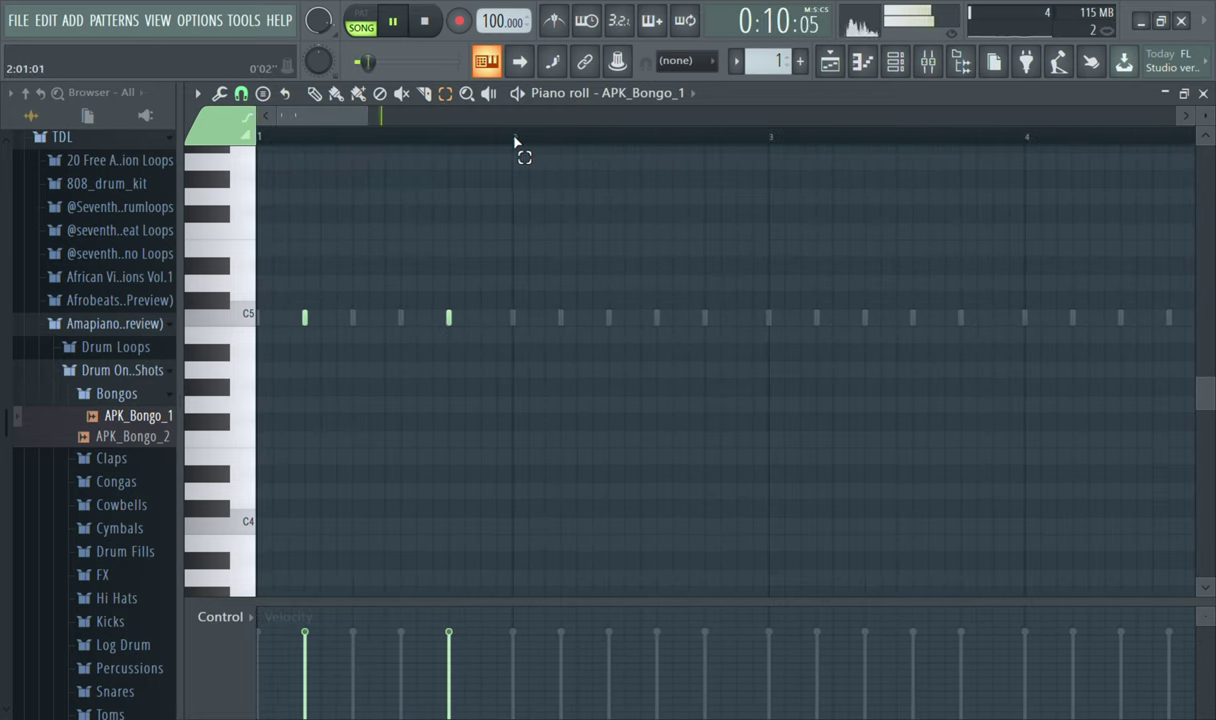
drag(515, 138, 203, 163)
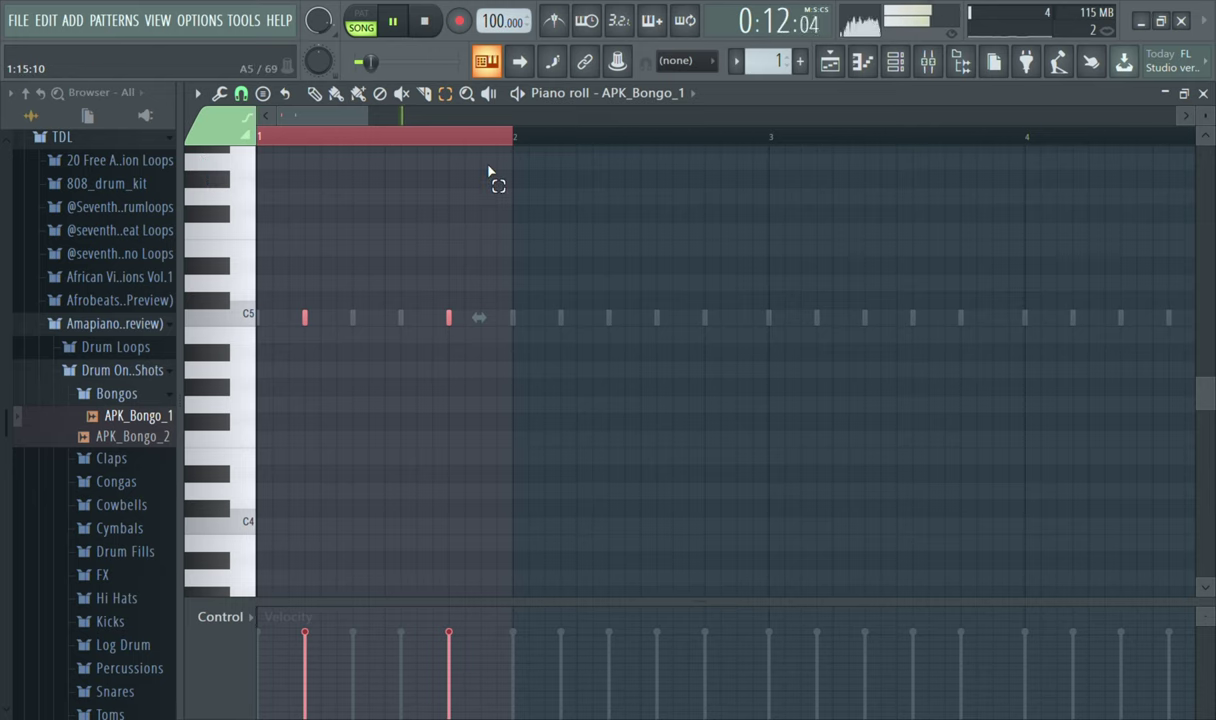
- Duplicate the selected APK_Bongo_1 bar repeatedly through bar 36
key(ctrl+b)
key(ctrl+b)
key(ctrl+b)
key(ctrl+b)
key(ctrl+b)
key(ctrl+b)
key(ctrl+b)
key(ctrl+b)
key(ctrl+b)
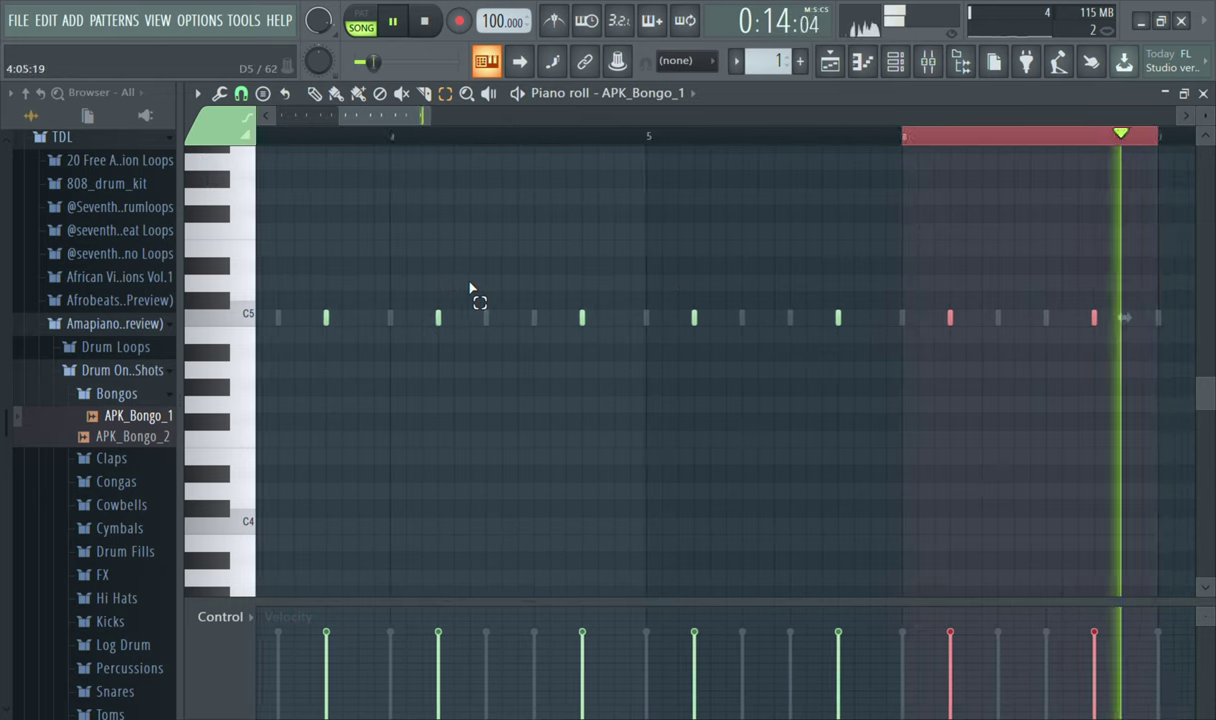
key(ctrl+b)
key(ctrl+b)
key(ctrl+b)
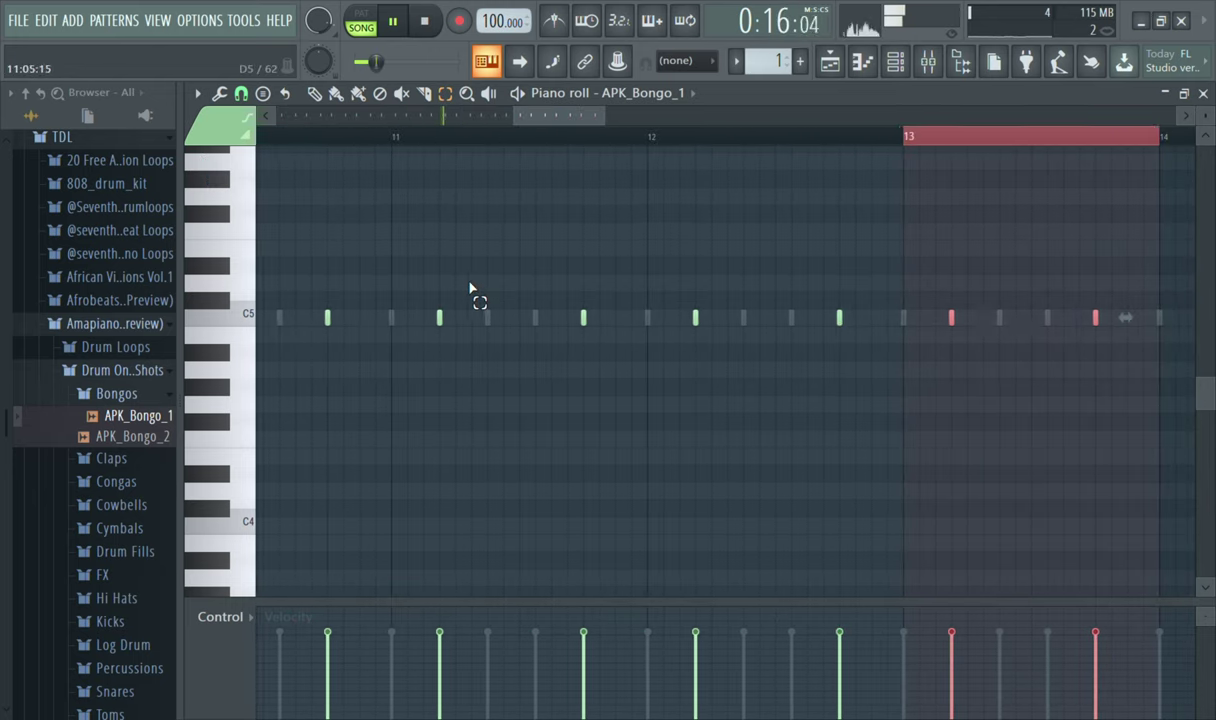
key(ctrl+b)
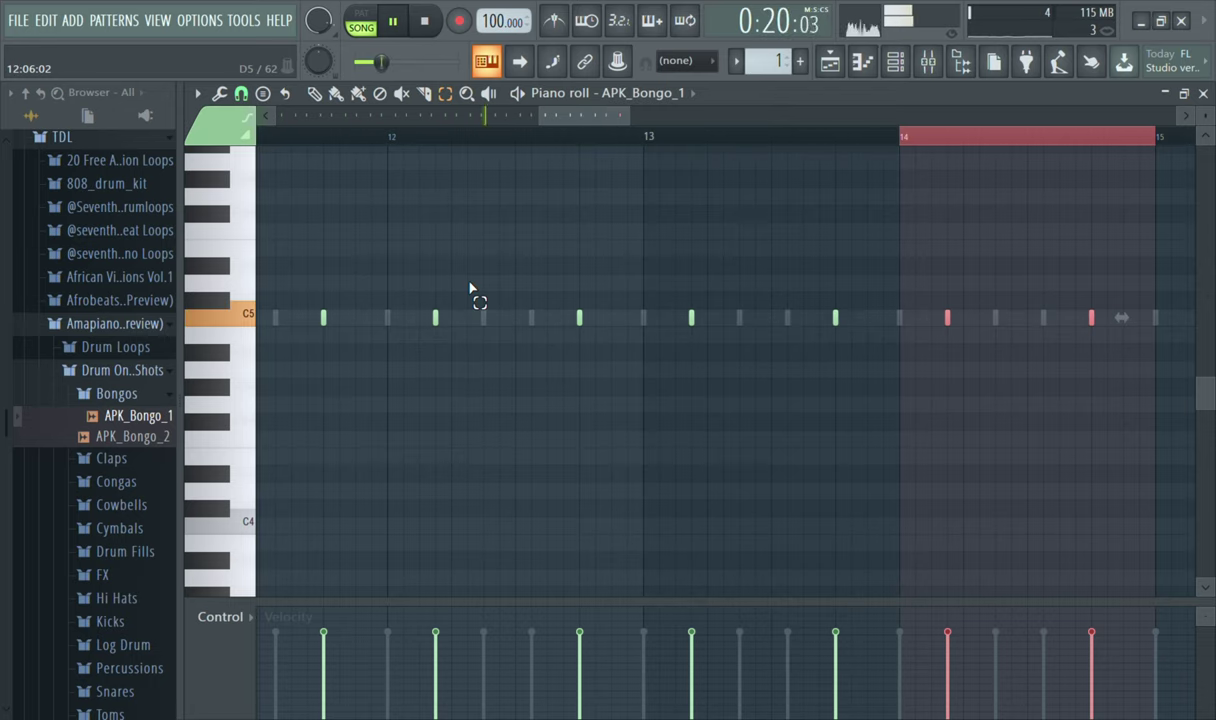
drag(612, 116, 660, 124)
key(ctrl+b)
key(ctrl+b)
key(ctrl+b)
key(ctrl+b)
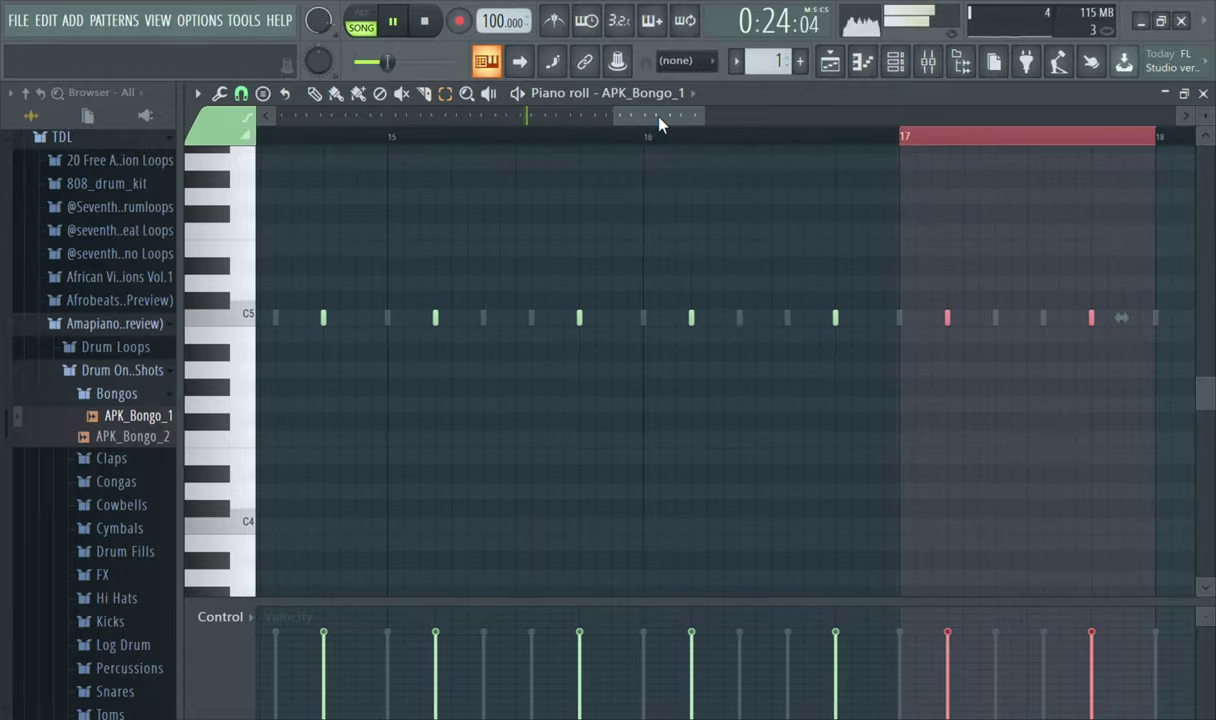
key(ctrl+b)
key(ctrl+b)
key(ctrl+b)
key(ctrl+b)
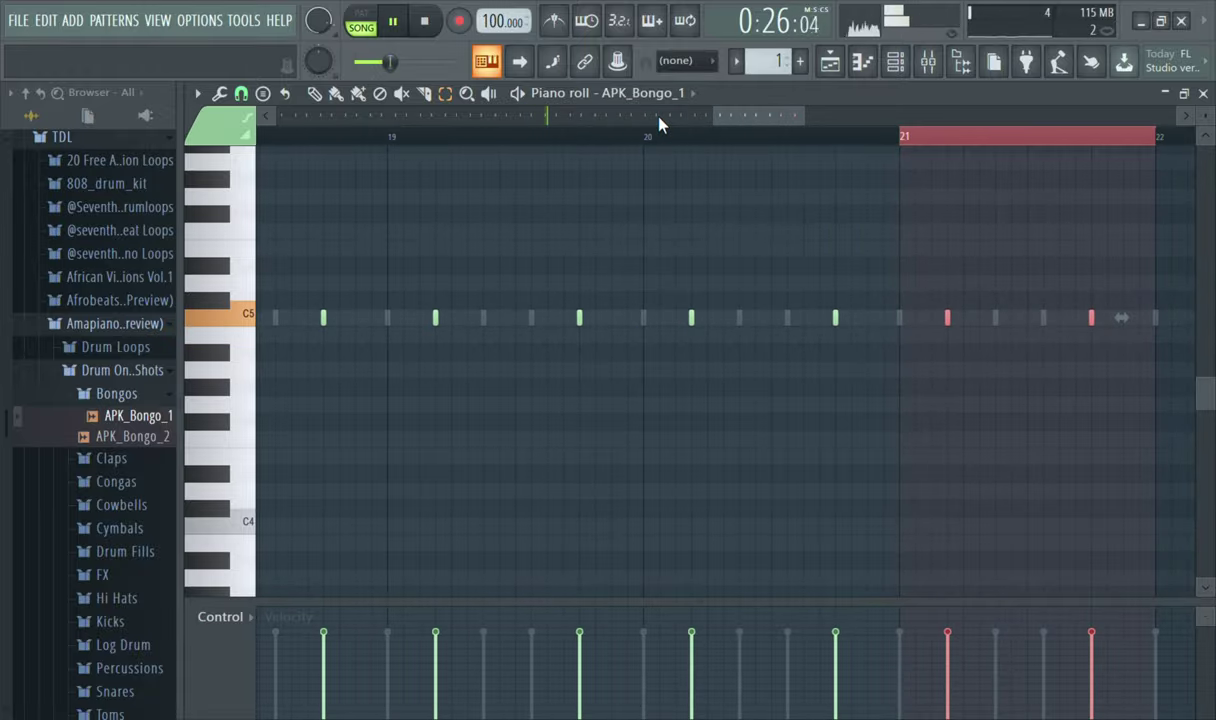
key(ctrl+b)
key(ctrl+b)
key(ctrl+b)
key(ctrl+b)
key(ctrl+b)
key(ctrl+b)
key(ctrl+b)
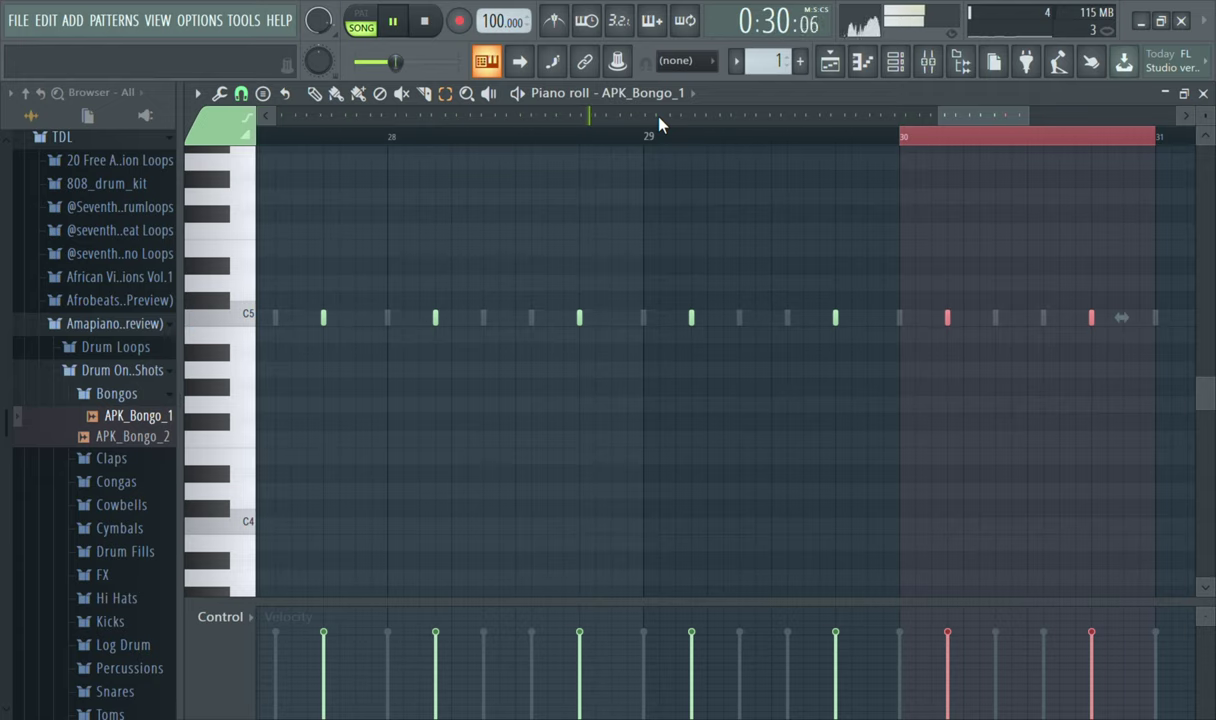
key(ctrl+b)
key(ctrl+b)
key(ctrl+b)
key(ctrl+b)
key(ctrl+b)
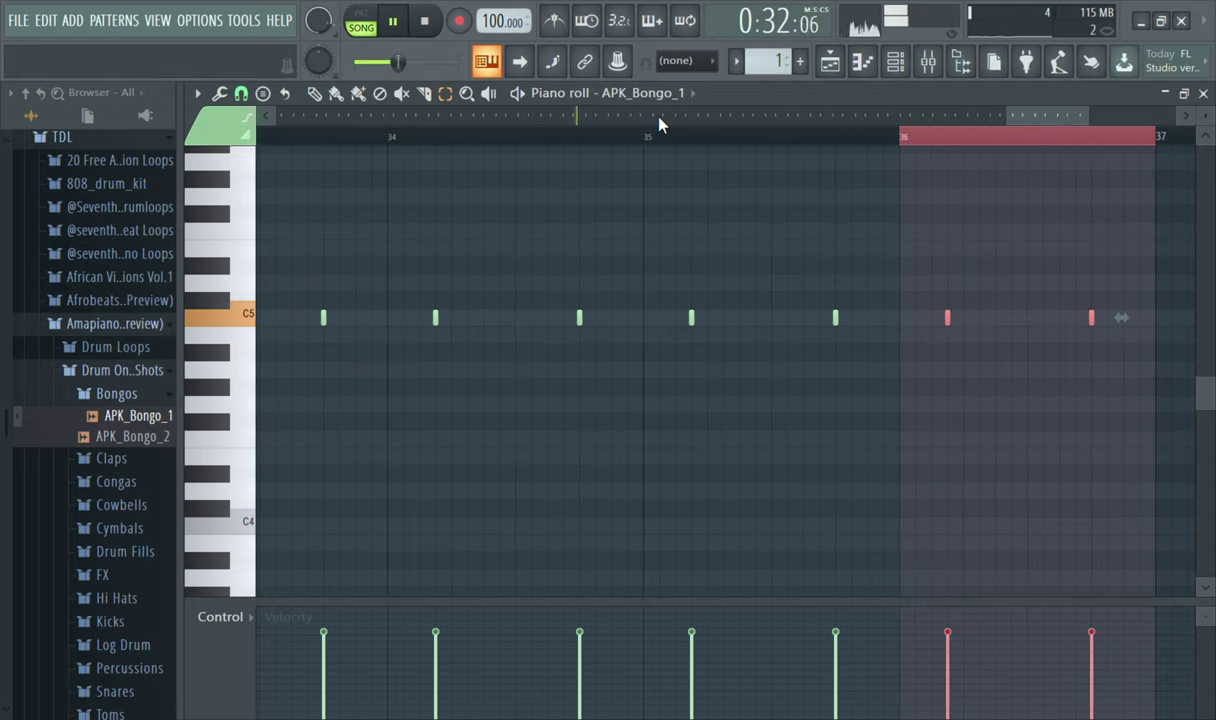
- Undo the last bongo duplicates and delete the remaining bongo notes from bar 33 onward
key(ctrl+z)
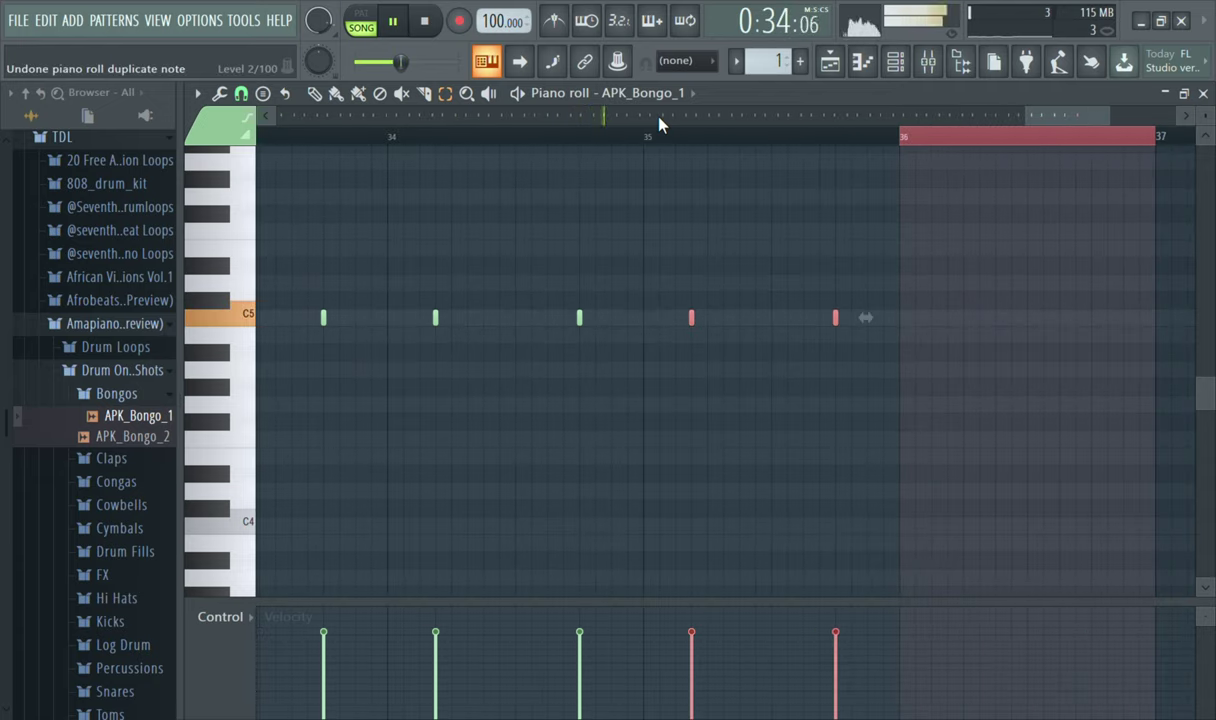
key(ctrl+b)
key(ctrl+z)
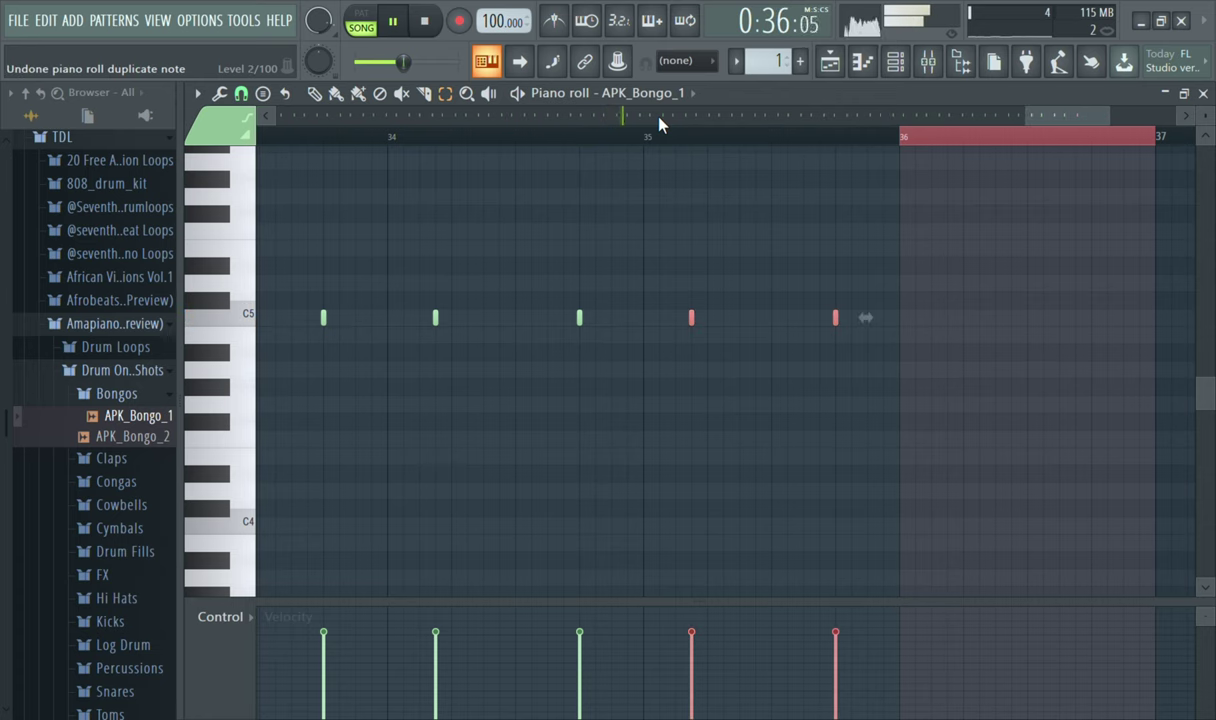
key(ctrl+z)
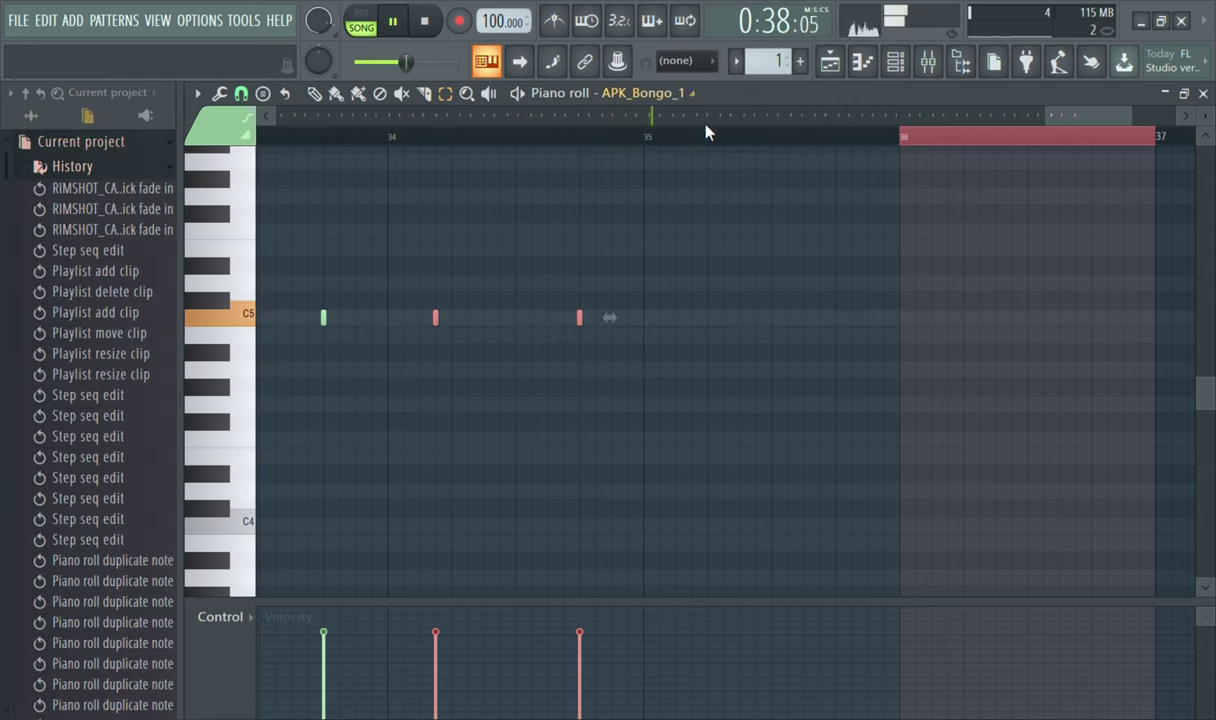
click(671, 332)
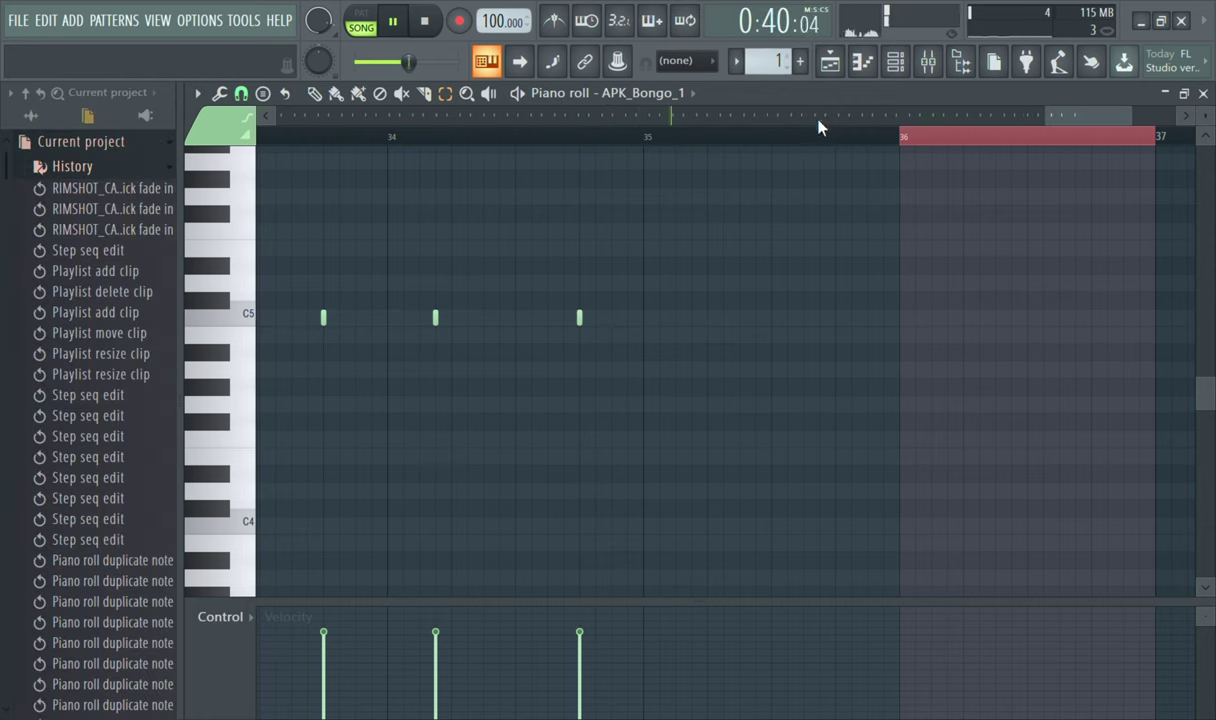
click(952, 148)
drag(1056, 120, 1026, 130)
drag(961, 305, 512, 395)
key(Delete)
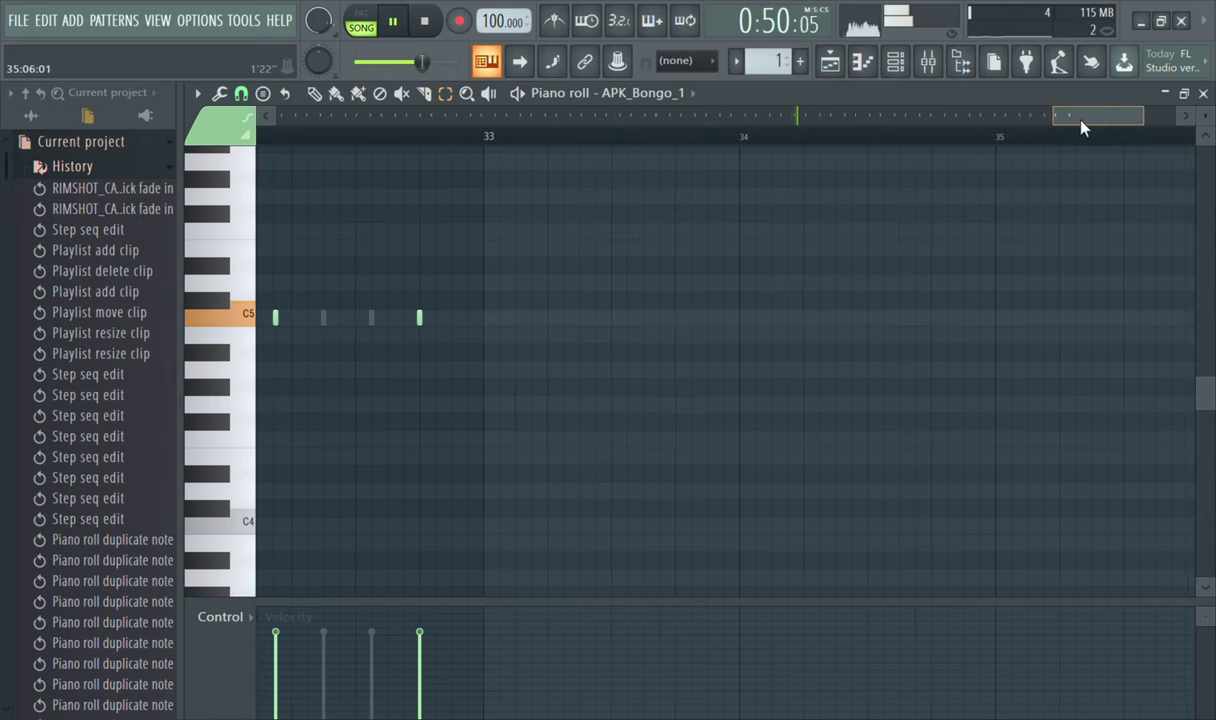
drag(1082, 125, 1058, 125)
- Lower the APK_Bongo_1 channel's volume to about 72%
click(895, 62)
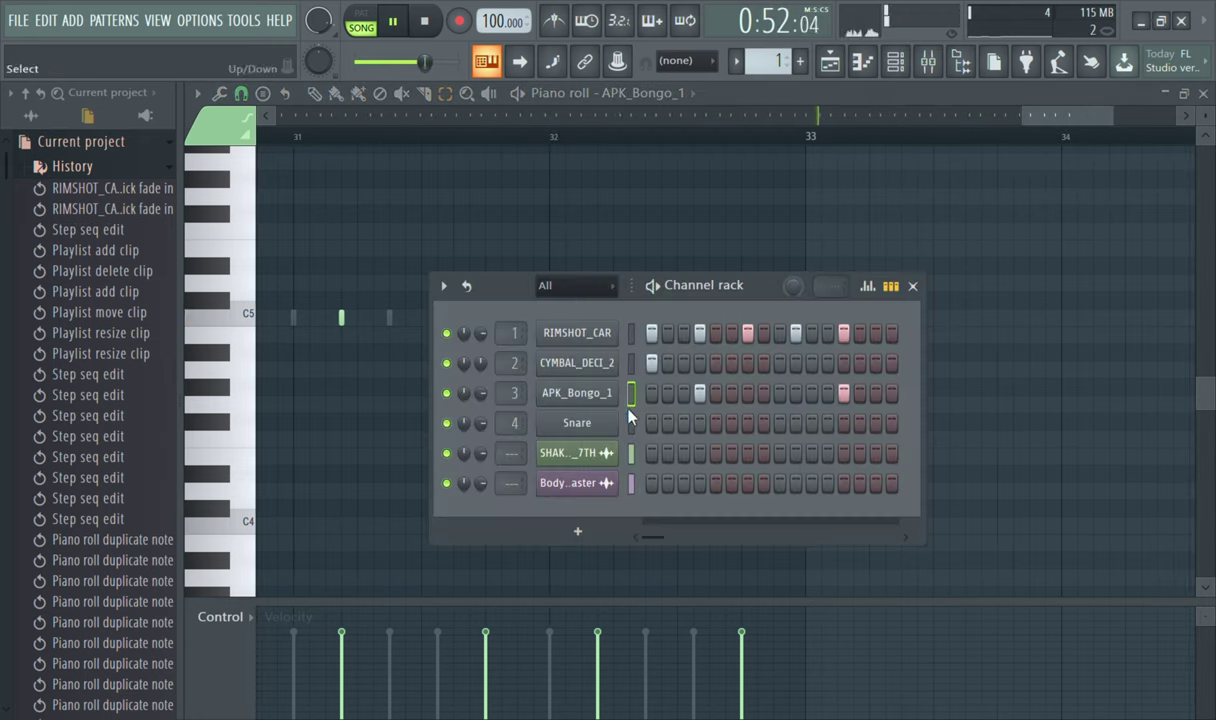
click(577, 392)
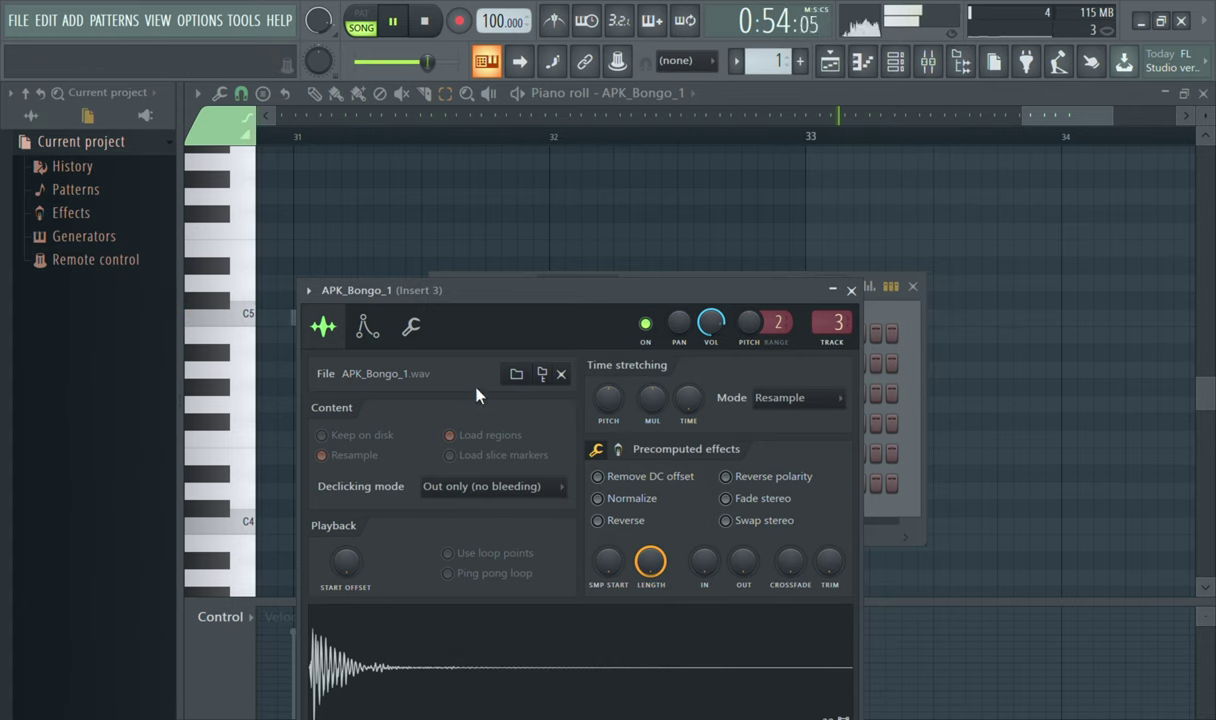
drag(712, 330, 712, 343)
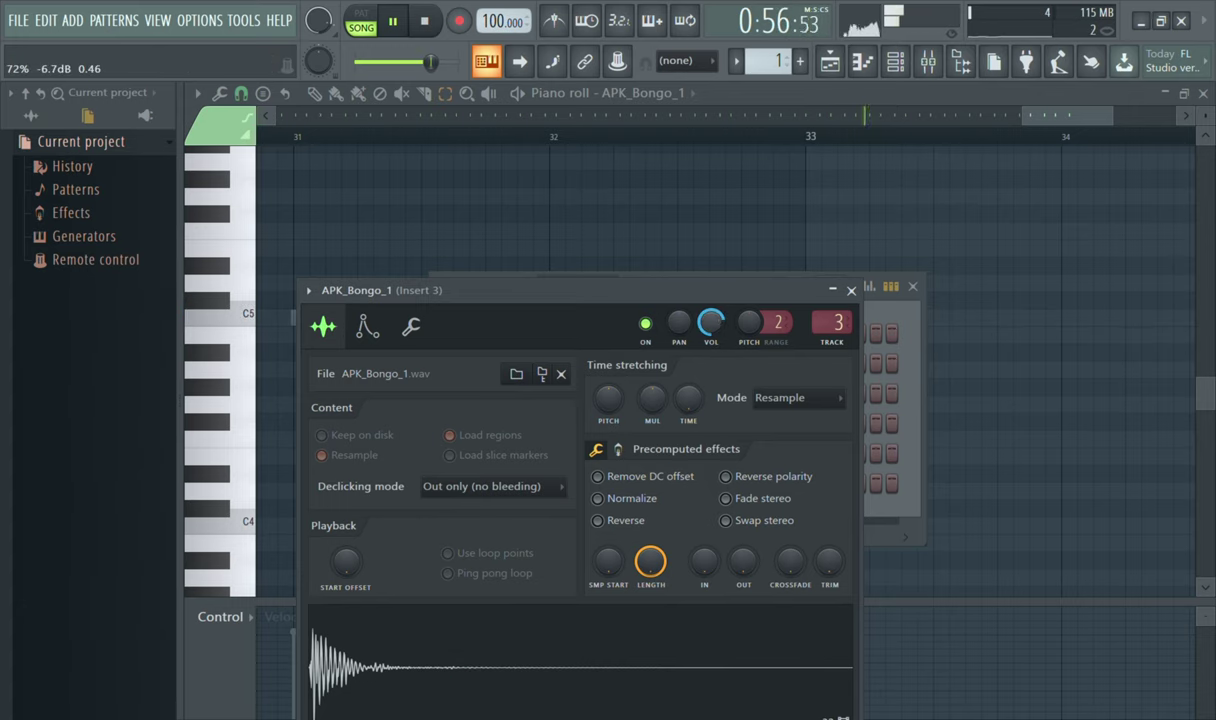
click(851, 290)
- Stop playback, return to the Amapiano kit's drum one-shots and check the Claps folder
click(33, 116)
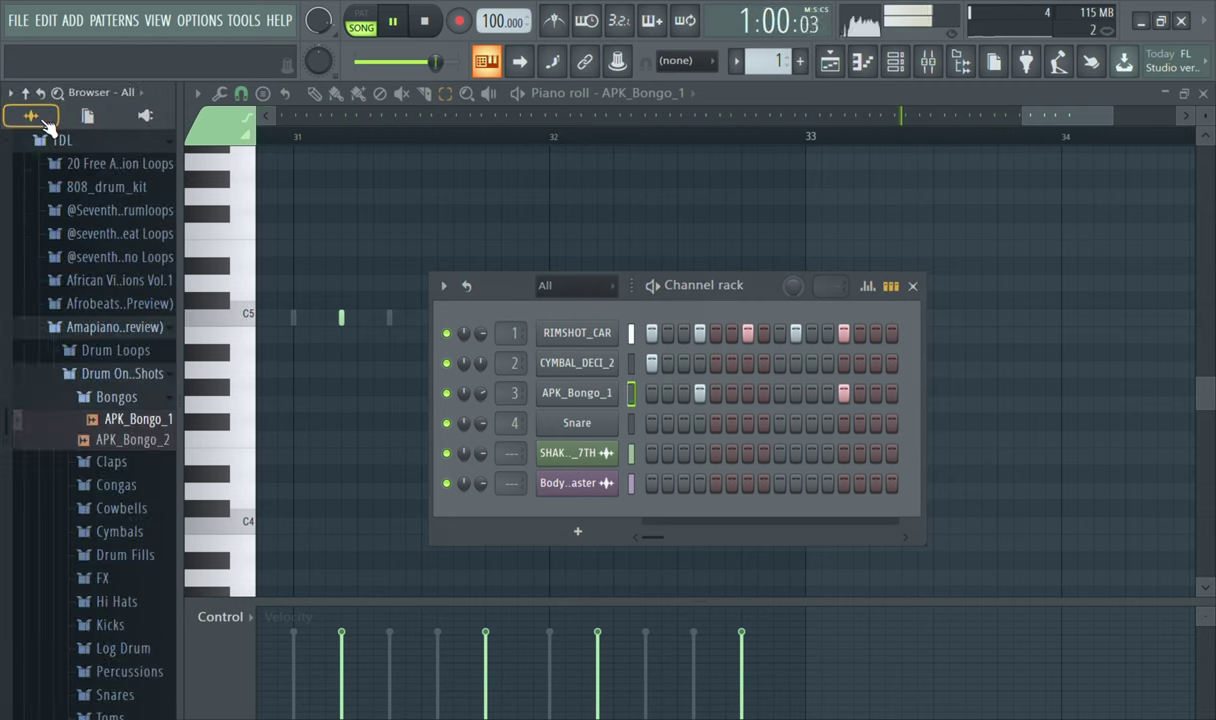
key(space)
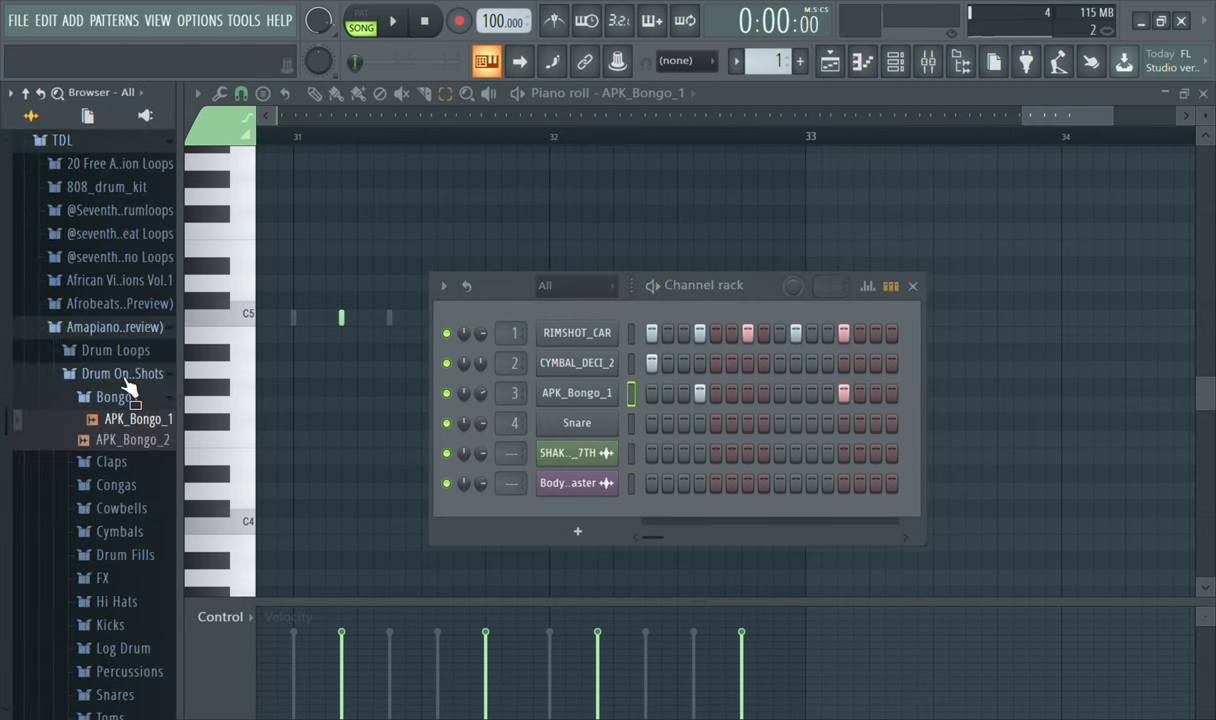
click(138, 381)
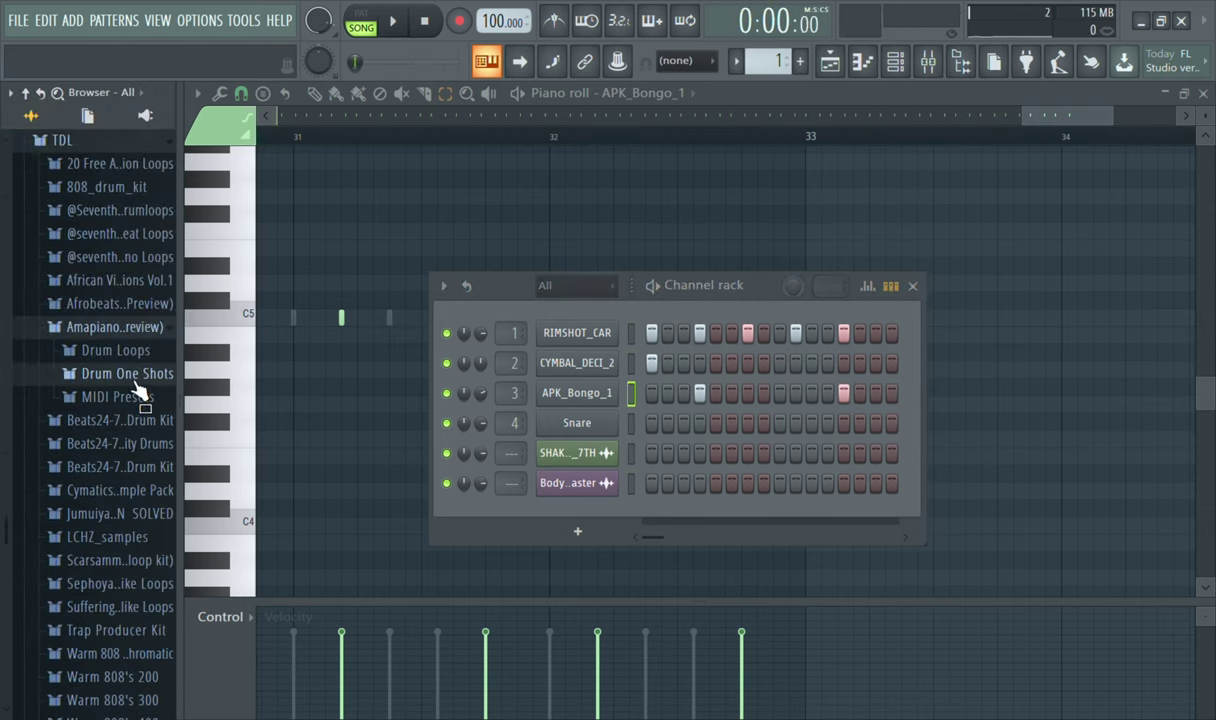
click(135, 382)
click(137, 362)
click(140, 386)
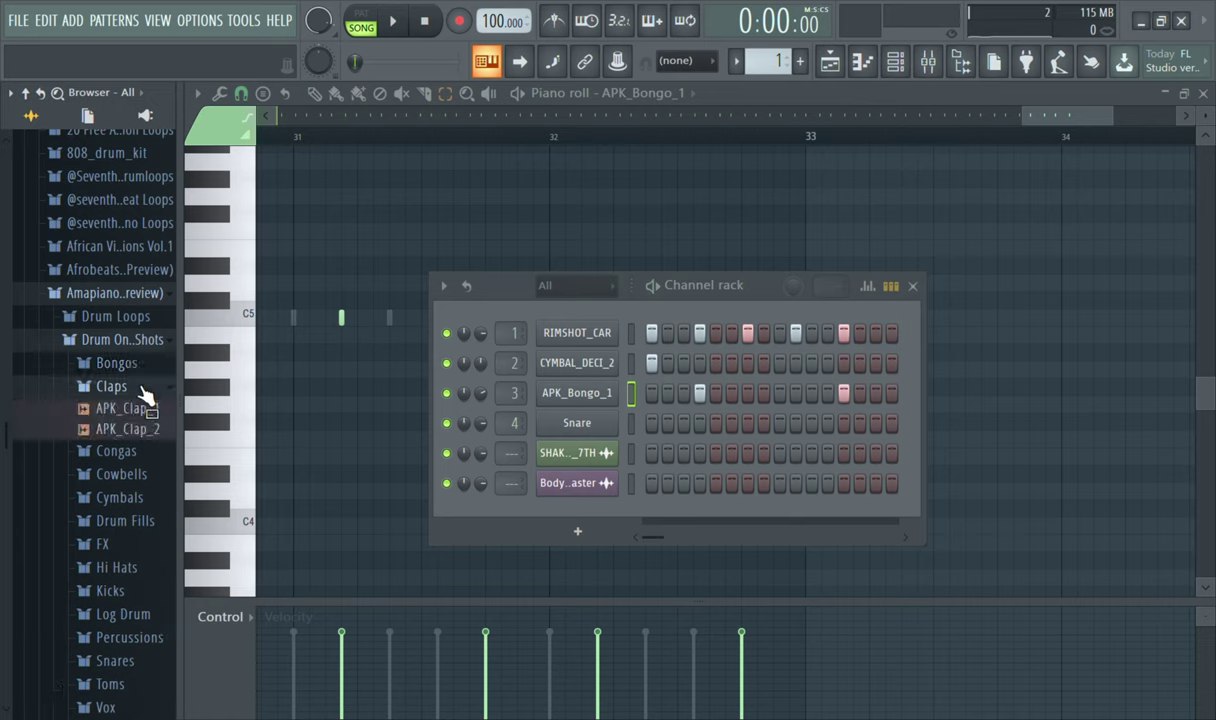
click(141, 389)
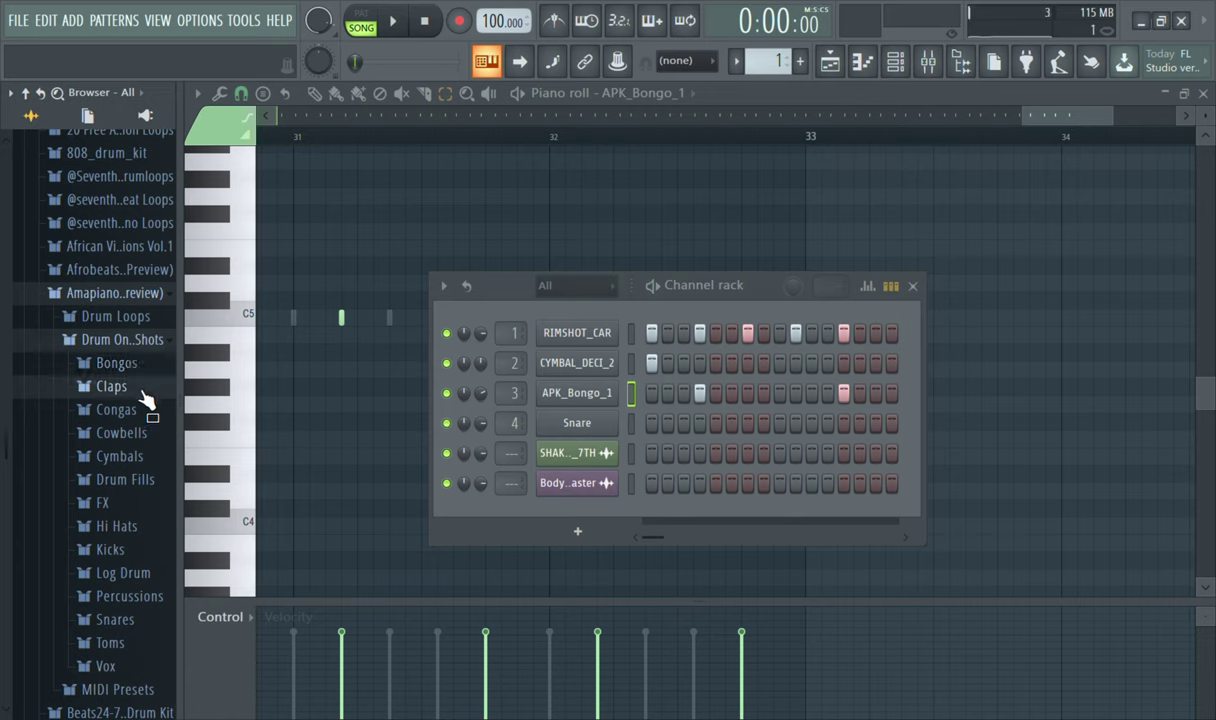
- Audition the three samples in the Amapiano kit's Congas folder, and try APK_Conga_1 over the playing song
click(145, 407)
click(140, 431)
click(142, 452)
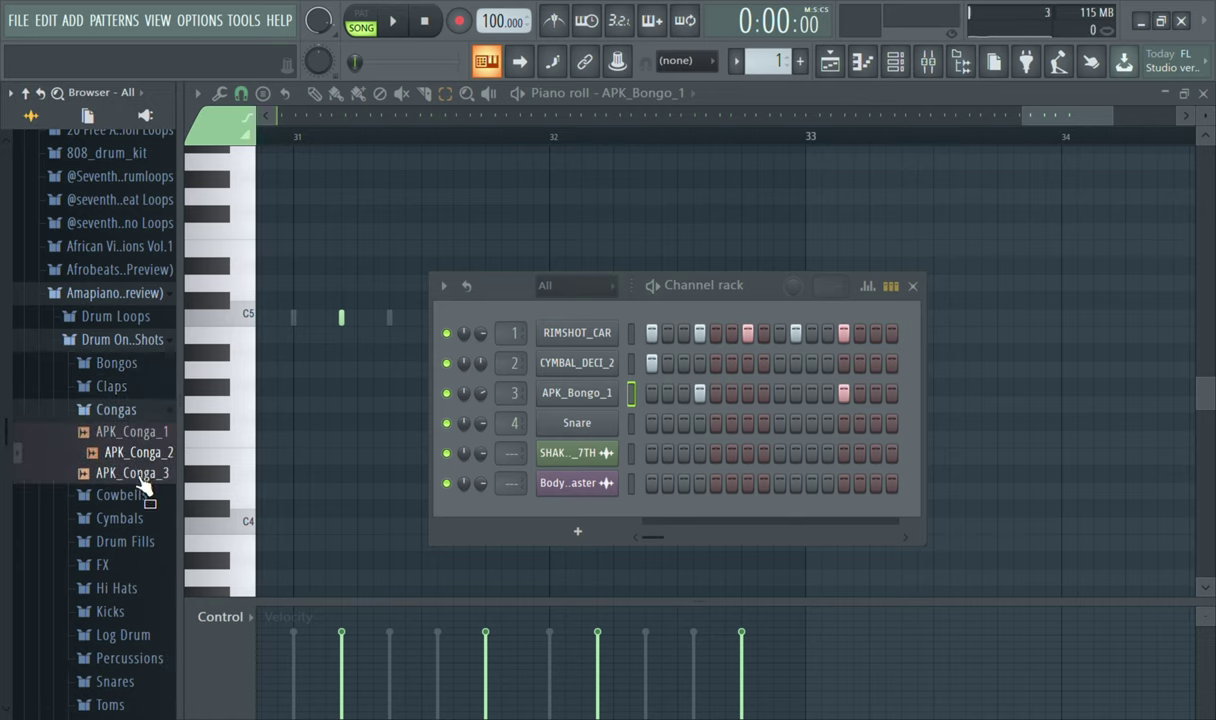
click(143, 474)
click(146, 436)
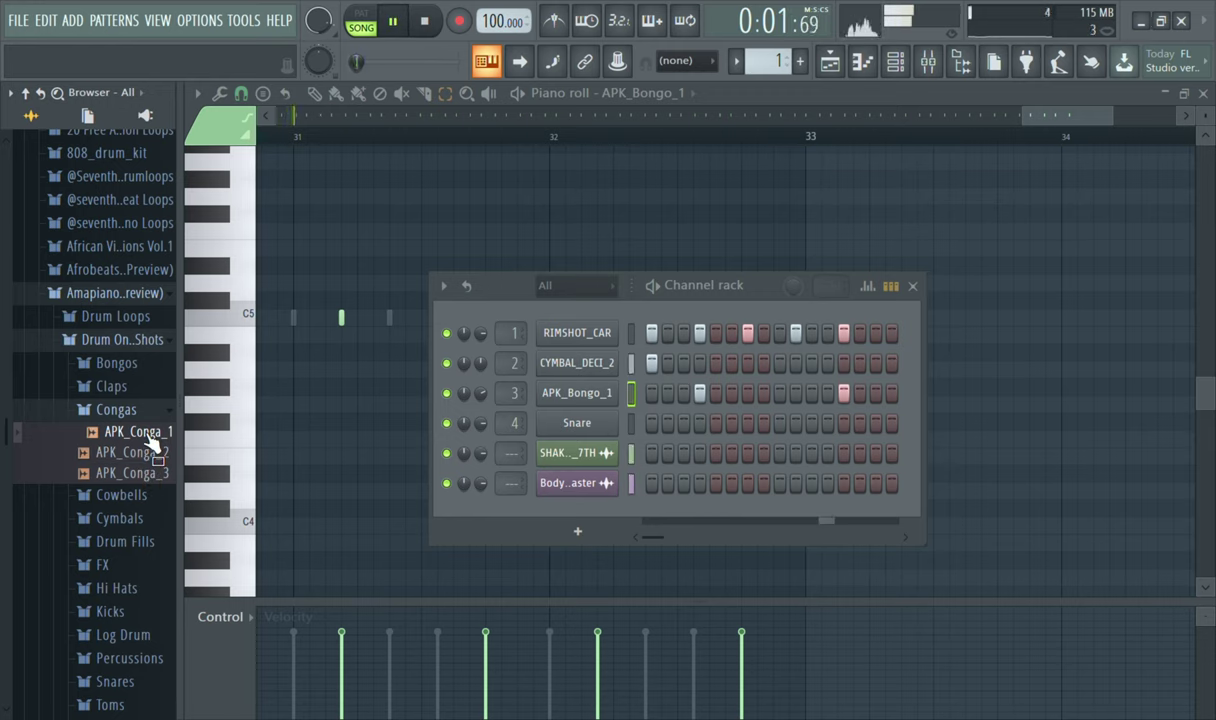
click(148, 437)
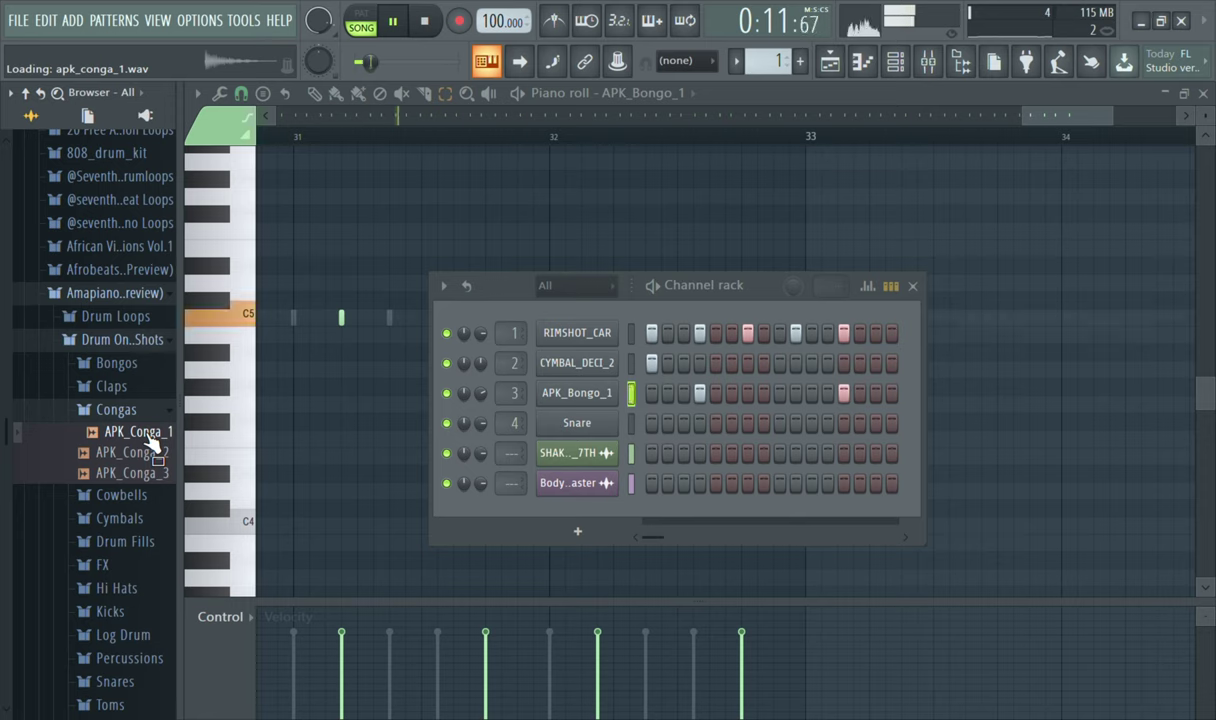
key(space)
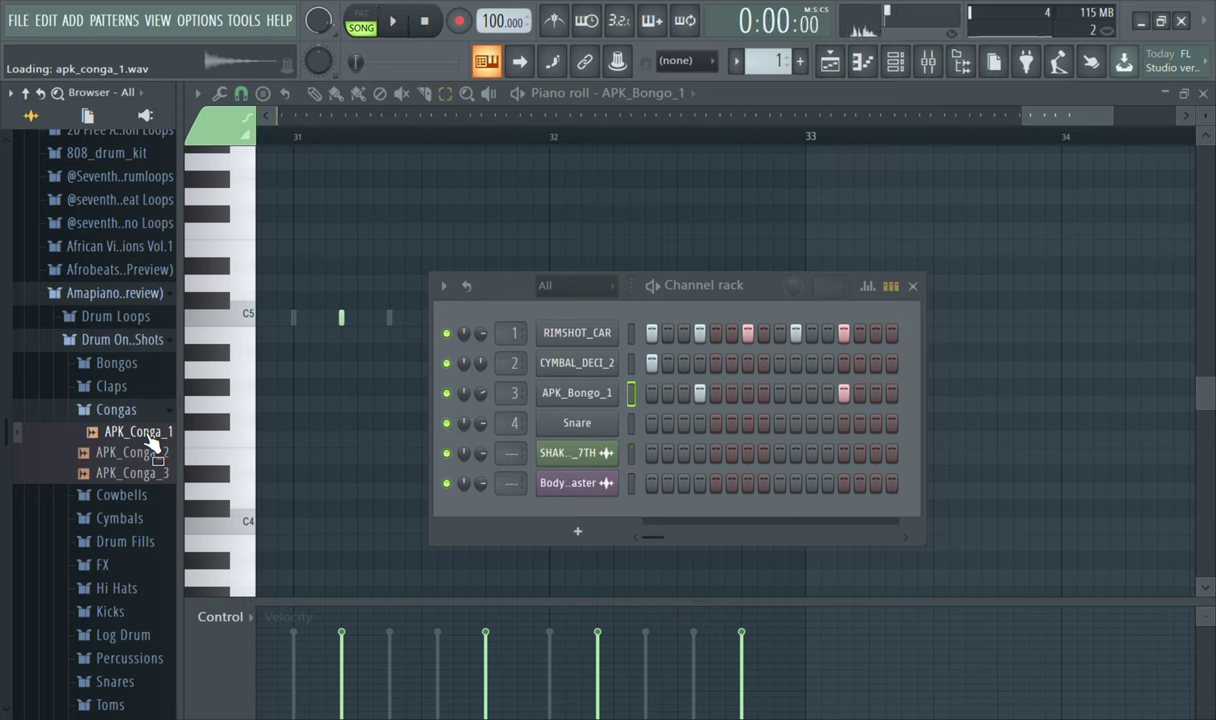
- Audition the three samples in the Amapiano kit's Cowbells folder
click(158, 411)
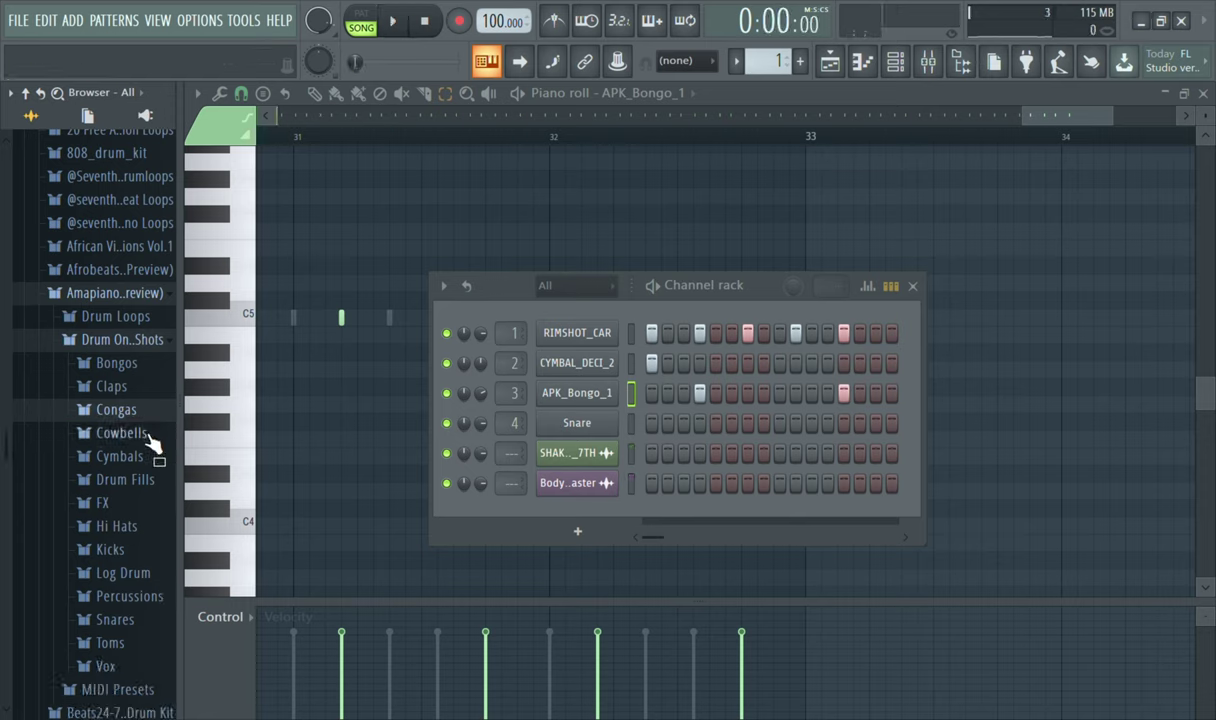
click(147, 438)
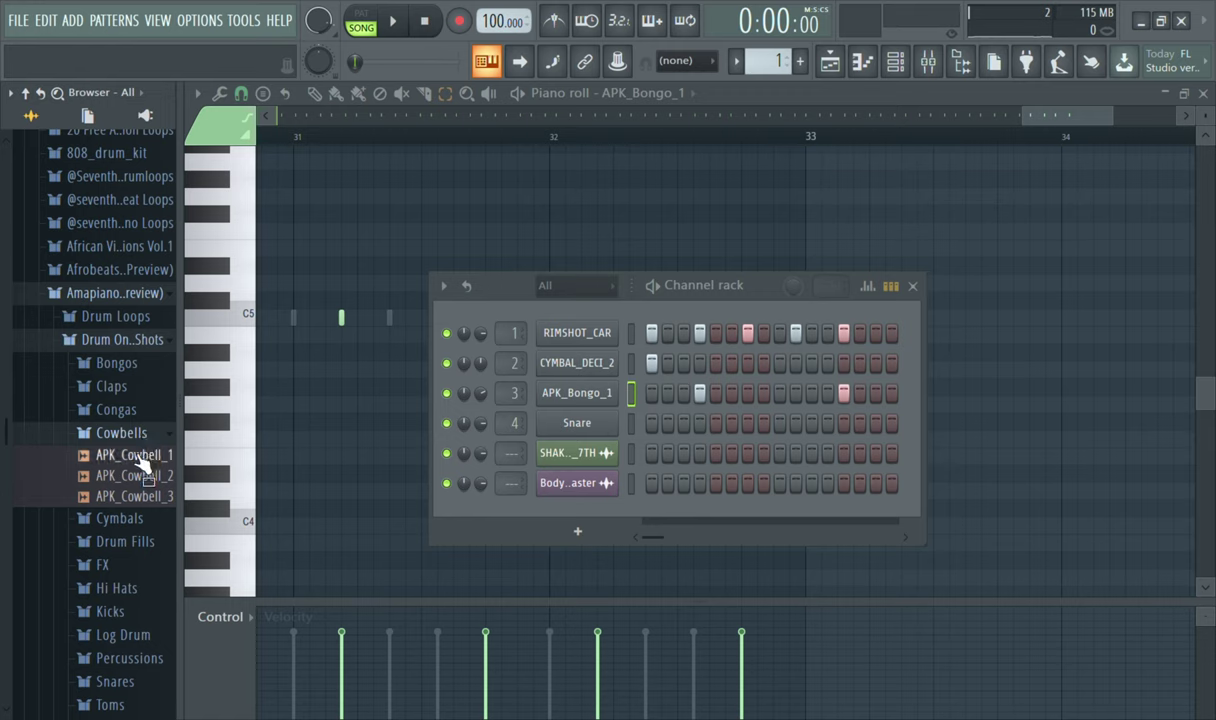
click(140, 457)
click(140, 477)
click(140, 497)
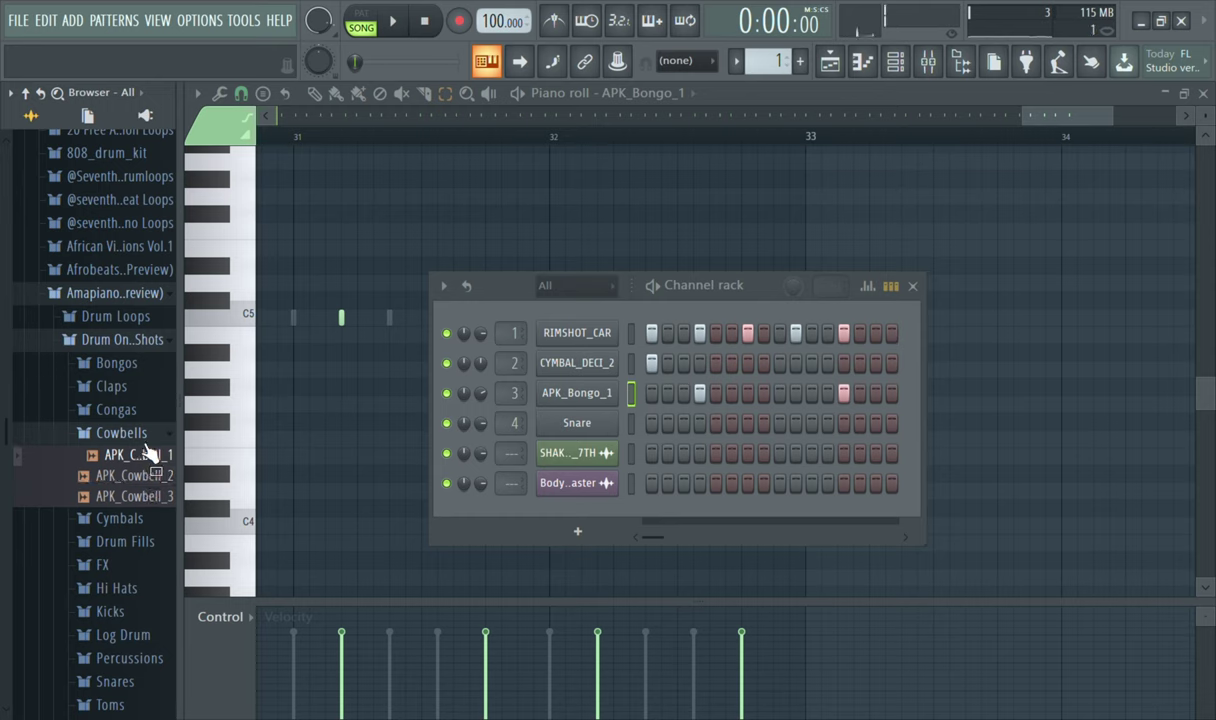
- Audition the three samples in the Amapiano kit's Cymbals folder, ending on APK_Cymbal_1
click(147, 437)
click(147, 456)
click(136, 478)
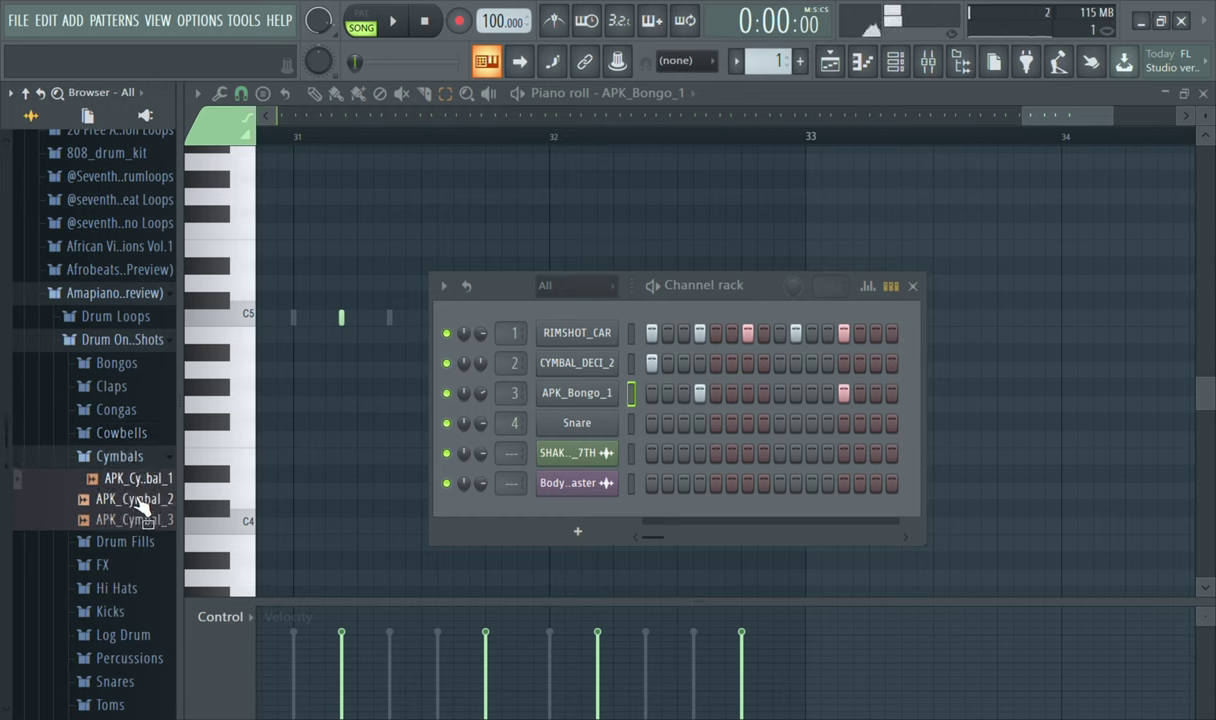
click(139, 499)
click(140, 519)
click(140, 479)
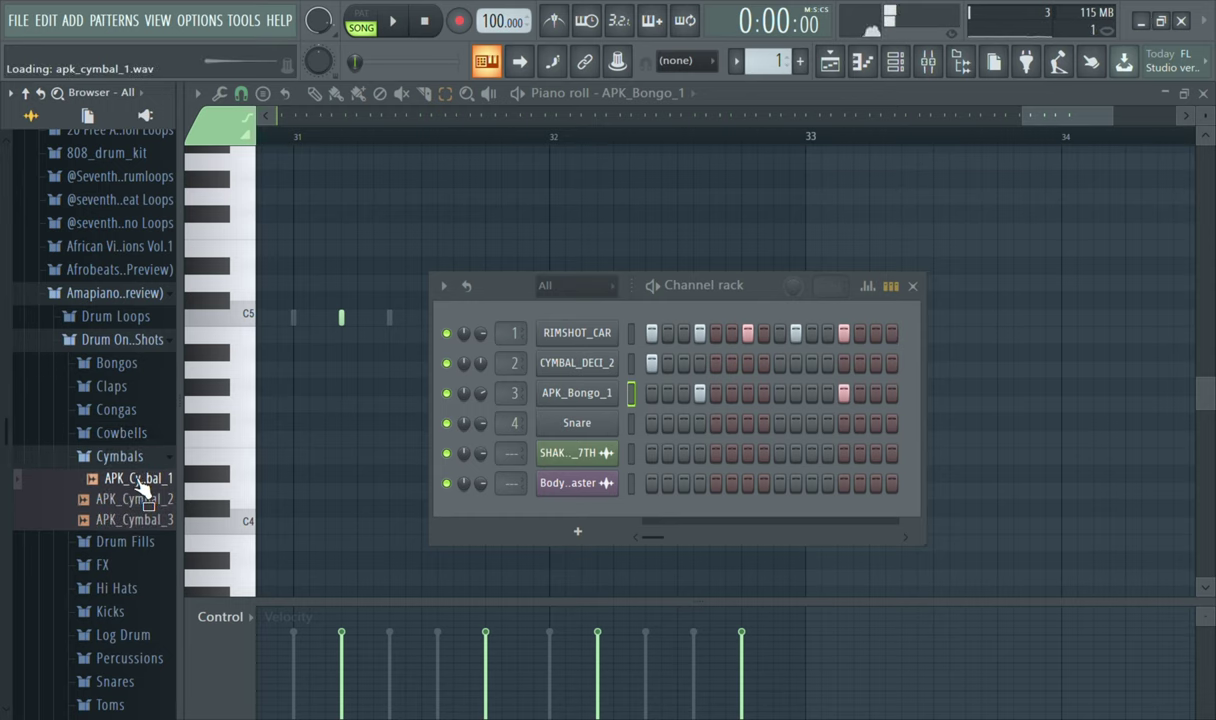
- Replace the sample on the CYMBAL_DECI_2 channel with APK_Cymbal_1 and play the song
drag(141, 482, 237, 455)
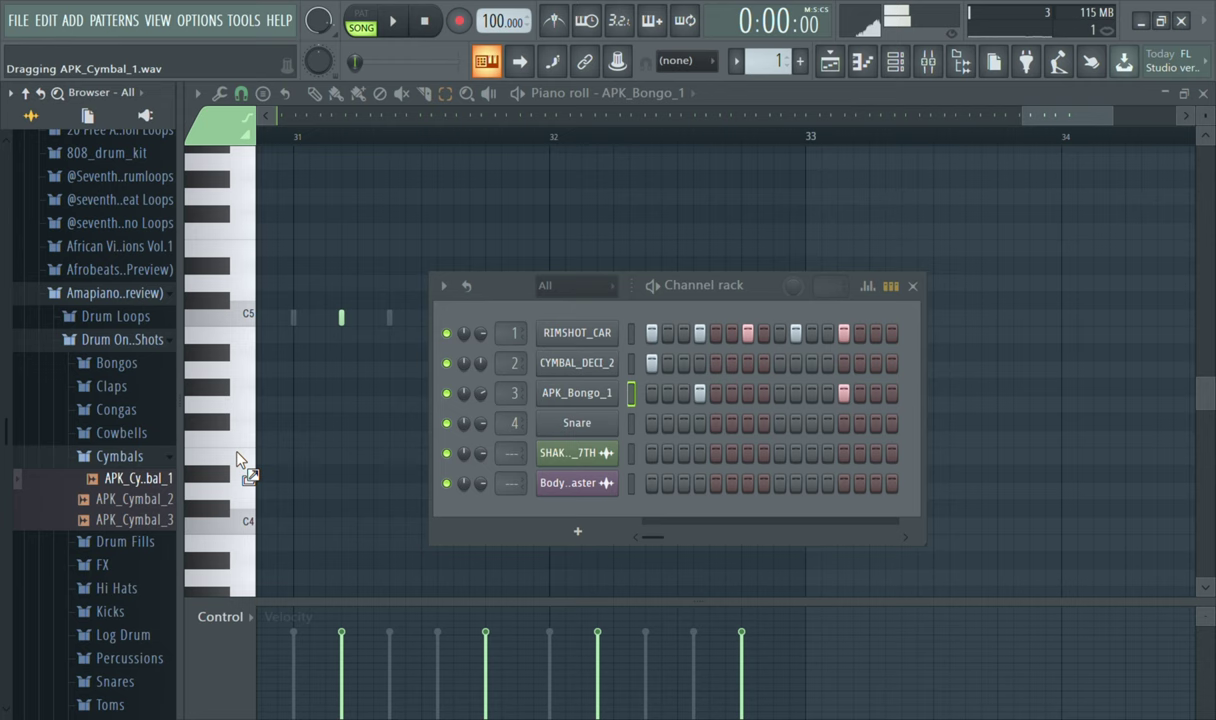
drag(543, 388, 558, 366)
key(space)
- Adjust the APK_Cymbal_1 channel's volume to about 72% and close its settings
click(558, 368)
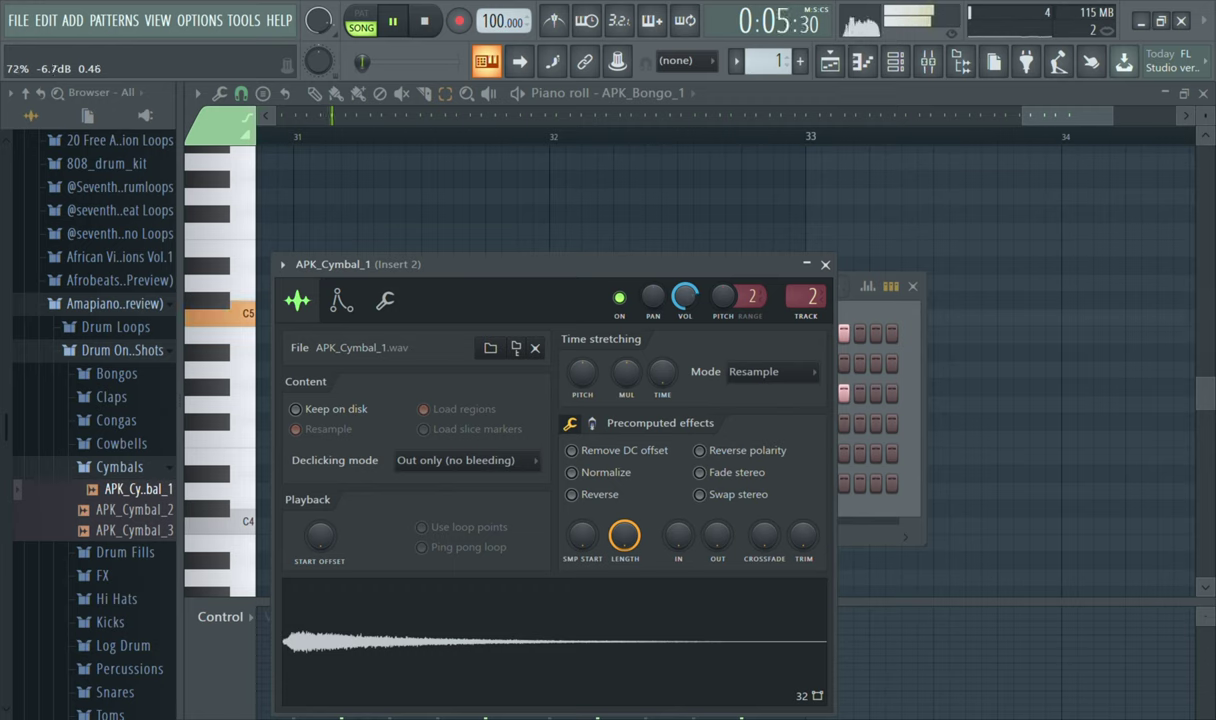
drag(689, 306, 689, 303)
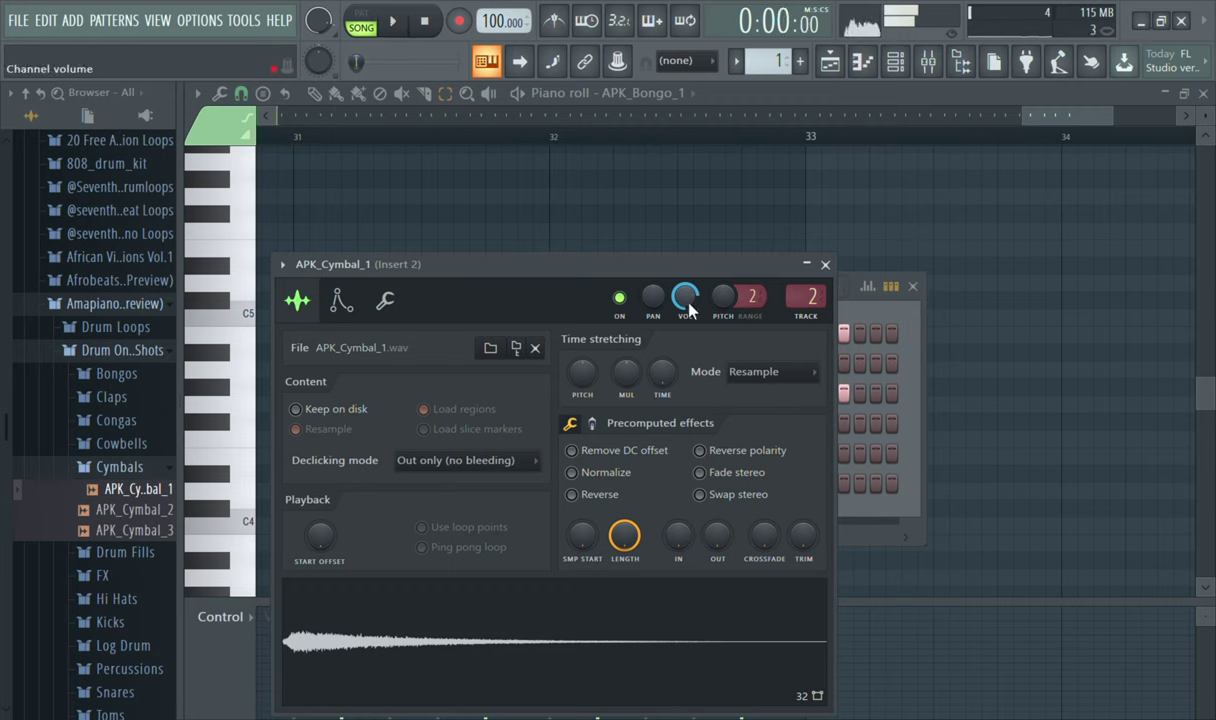
drag(686, 300, 685, 294)
click(825, 264)
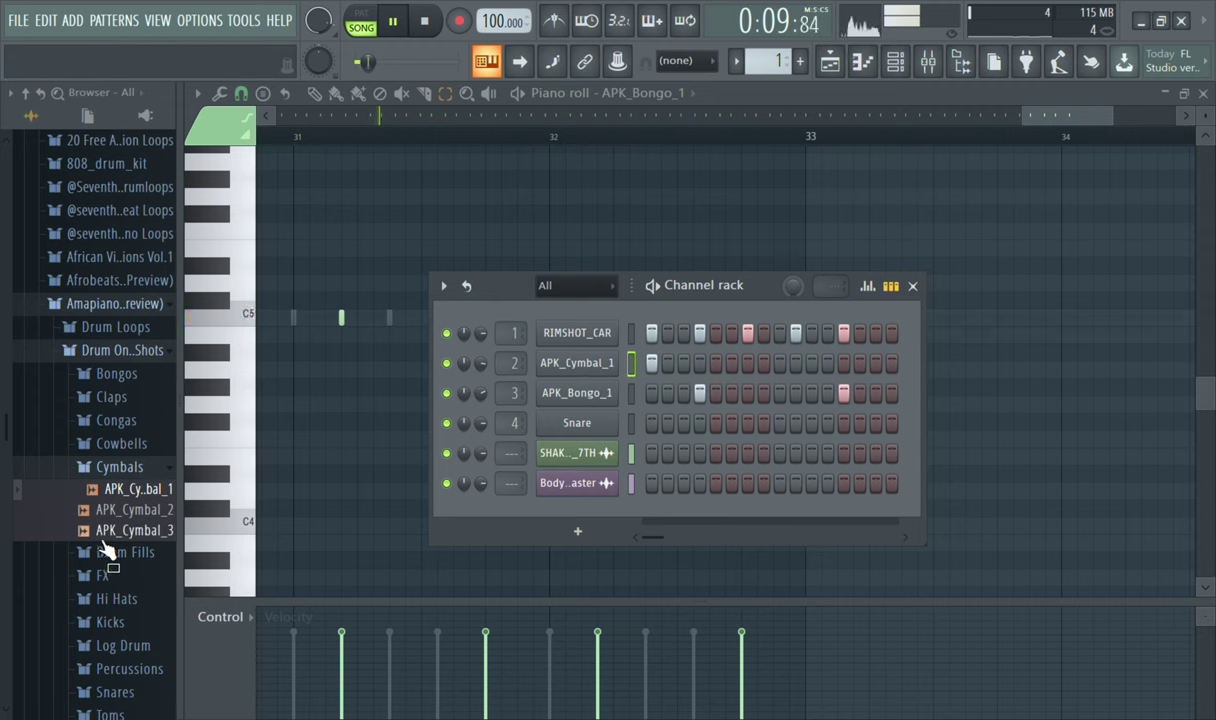
- Stop playback, collapse the Cymbals folder and check the kit's Drum Fills and FX folders
click(132, 469)
key(space)
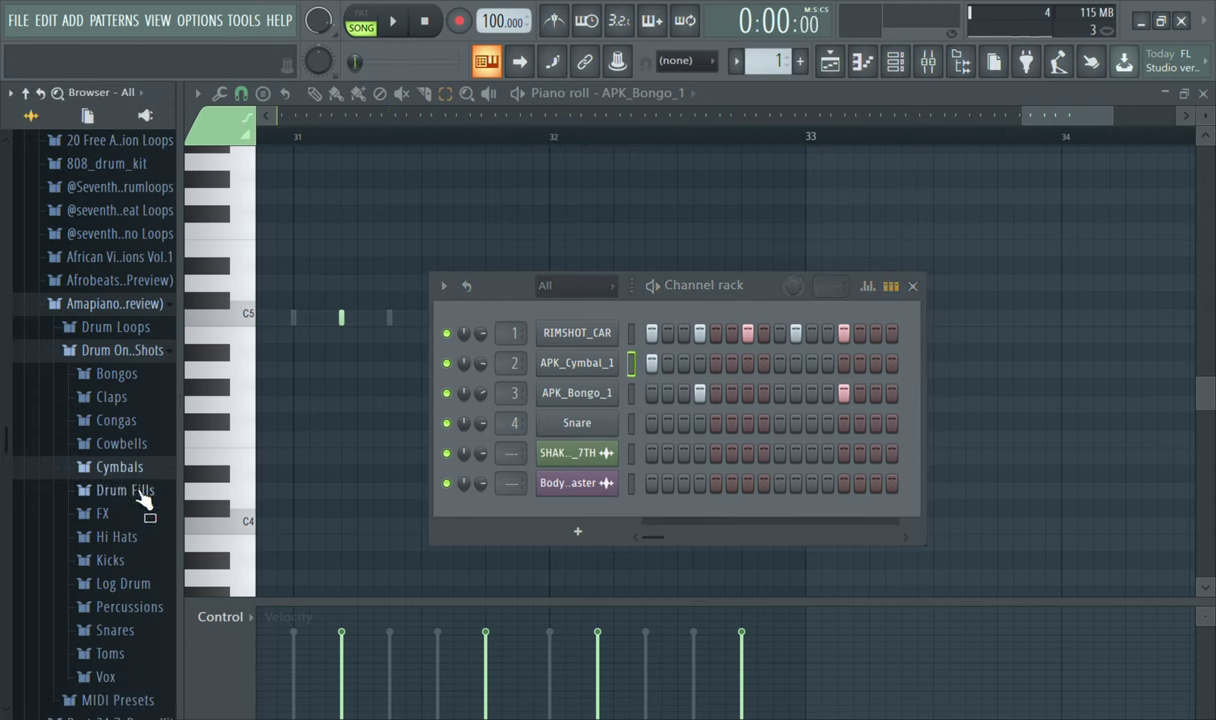
click(140, 493)
click(141, 496)
click(138, 515)
click(137, 518)
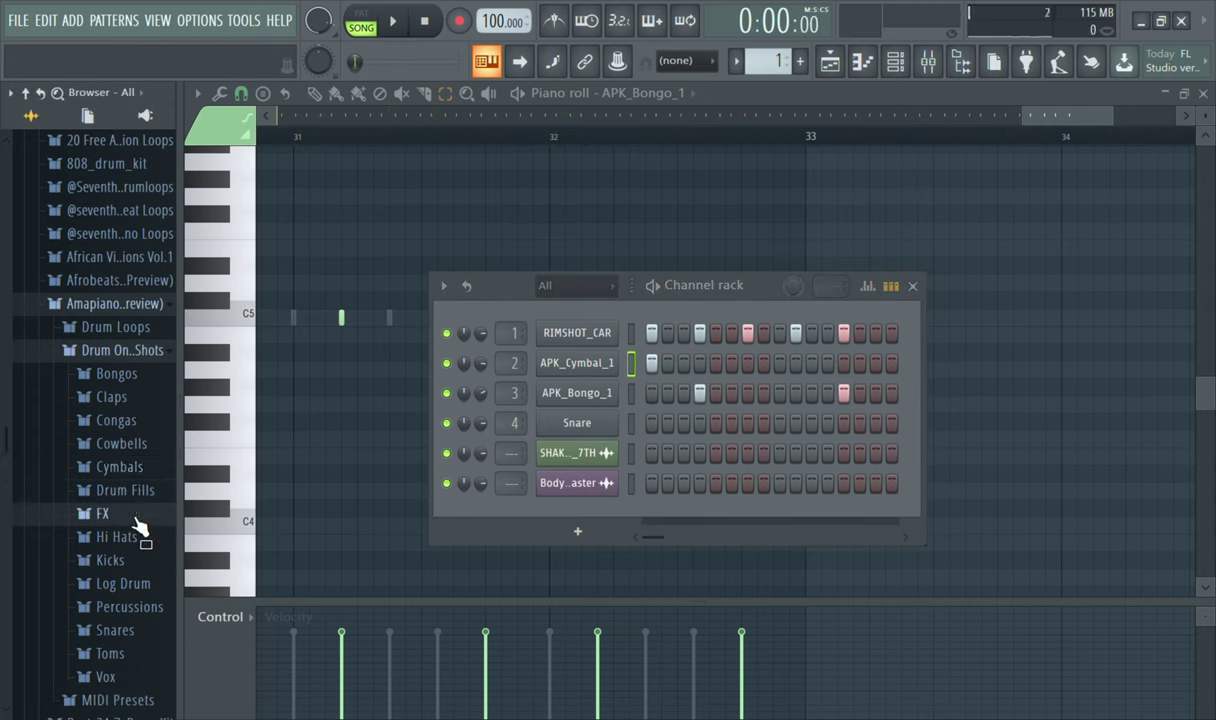
- Check the two subfolders inside the kit's Log Drum folder and collapse it again
click(153, 588)
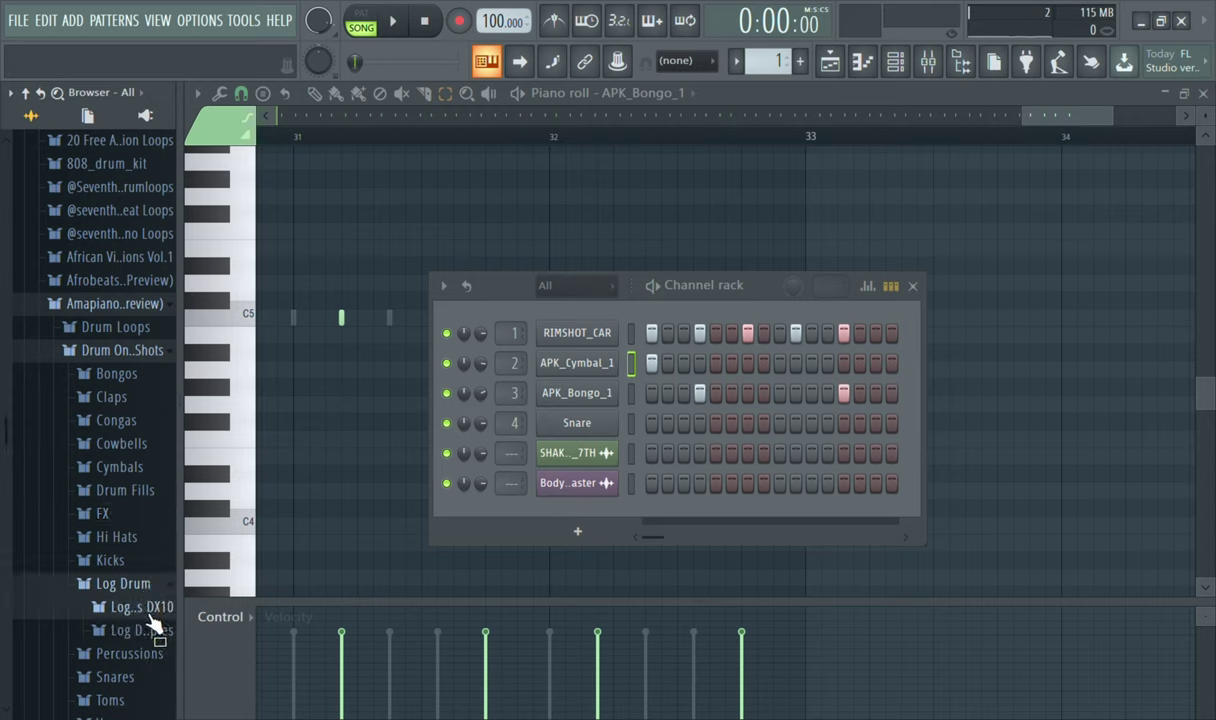
click(142, 607)
click(142, 607)
click(148, 631)
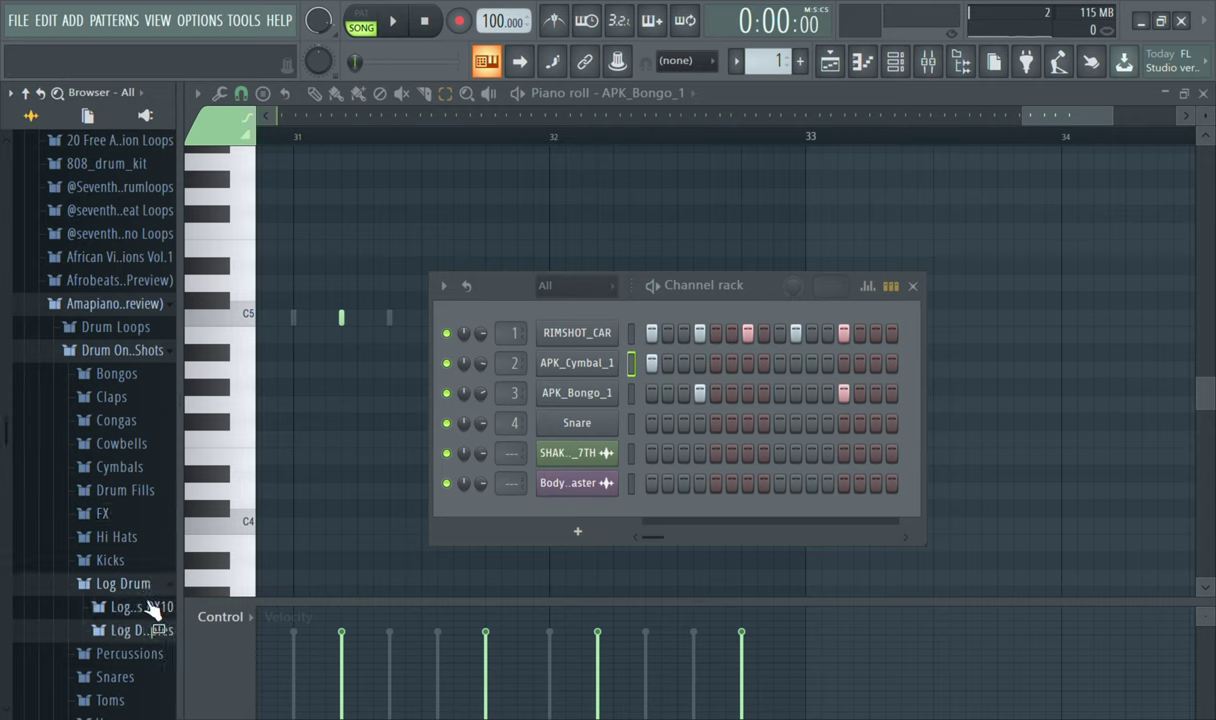
click(150, 588)
- Audition both samples in the kit's Percussions folder and check the Snares folder
click(150, 612)
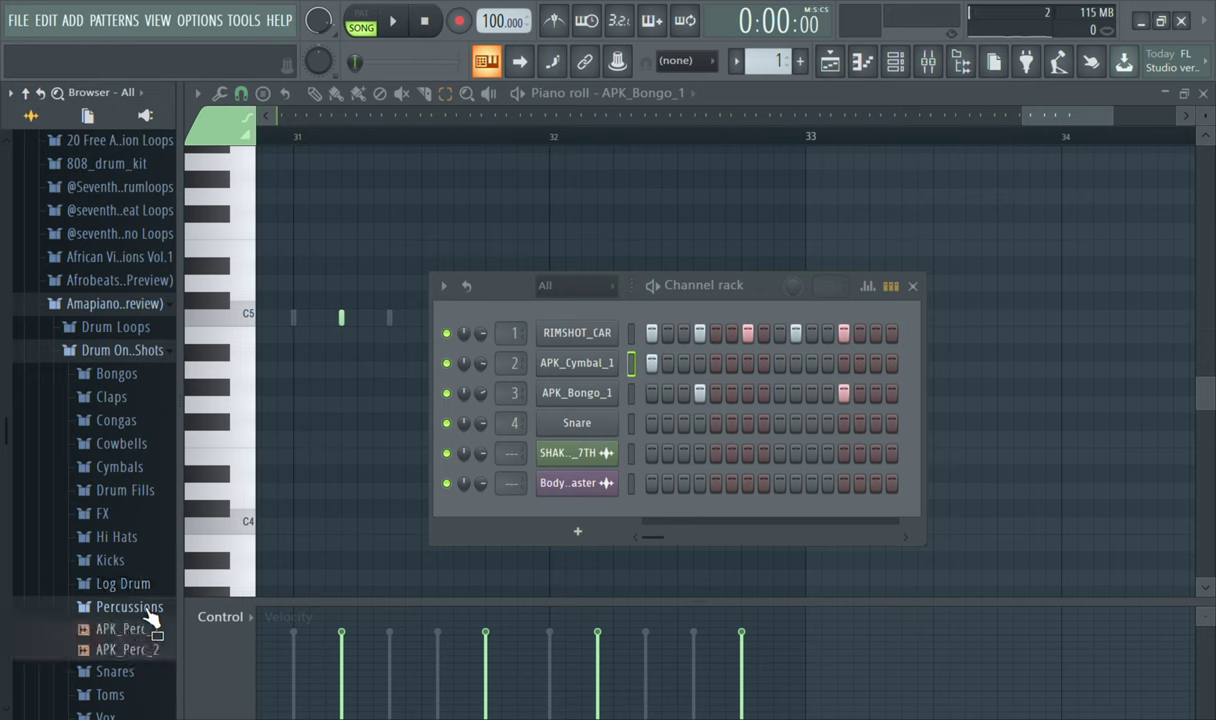
click(148, 628)
click(148, 650)
click(150, 608)
click(150, 631)
click(150, 631)
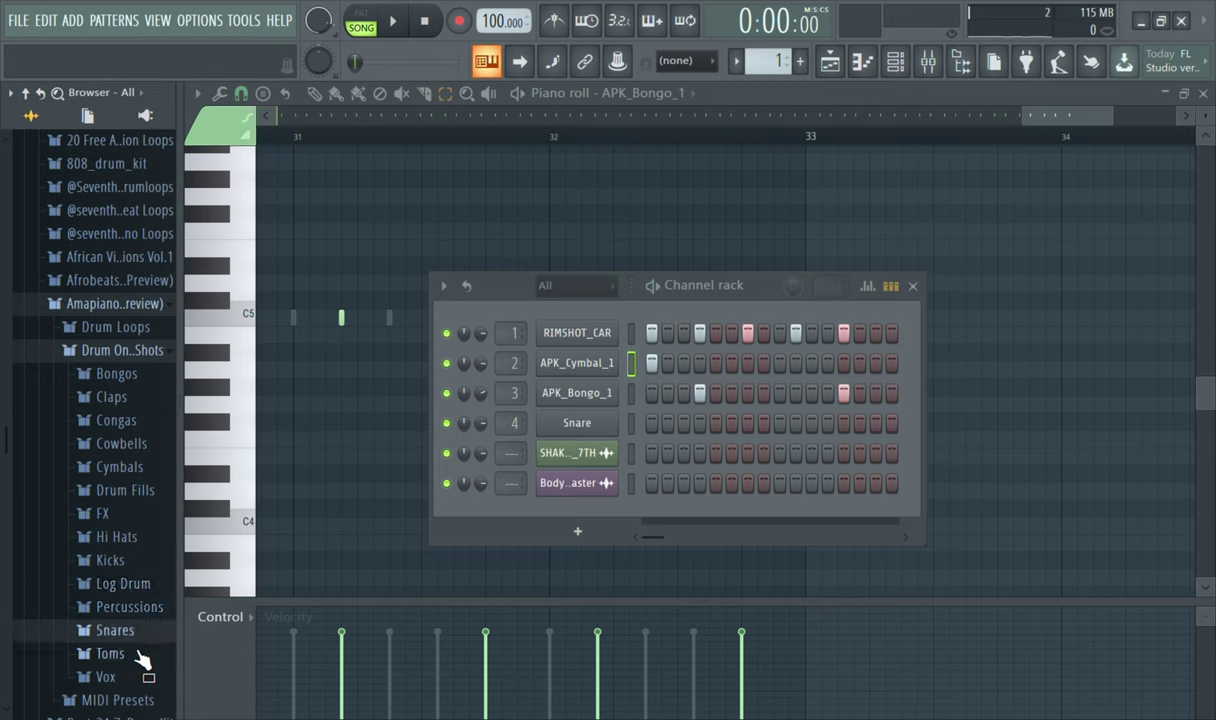
- Audition both samples in the Toms folder, and try APK_Tom_1 over the playing song
click(138, 655)
click(136, 675)
click(136, 695)
click(140, 676)
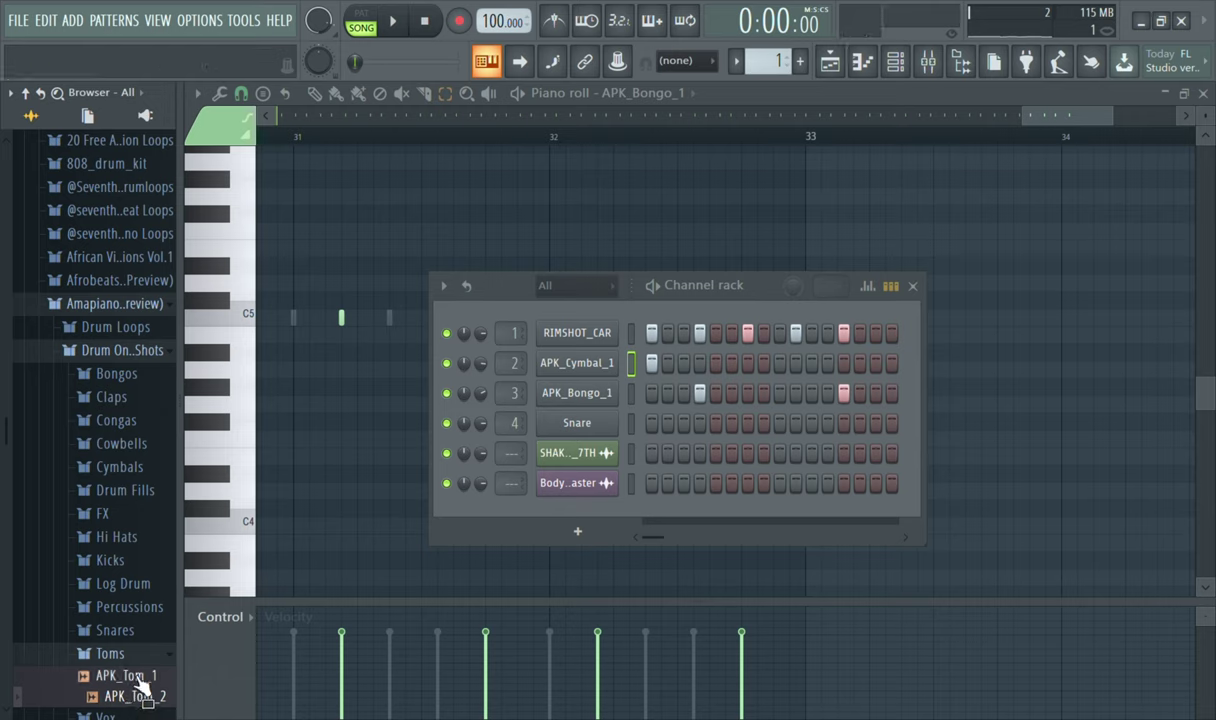
key(space)
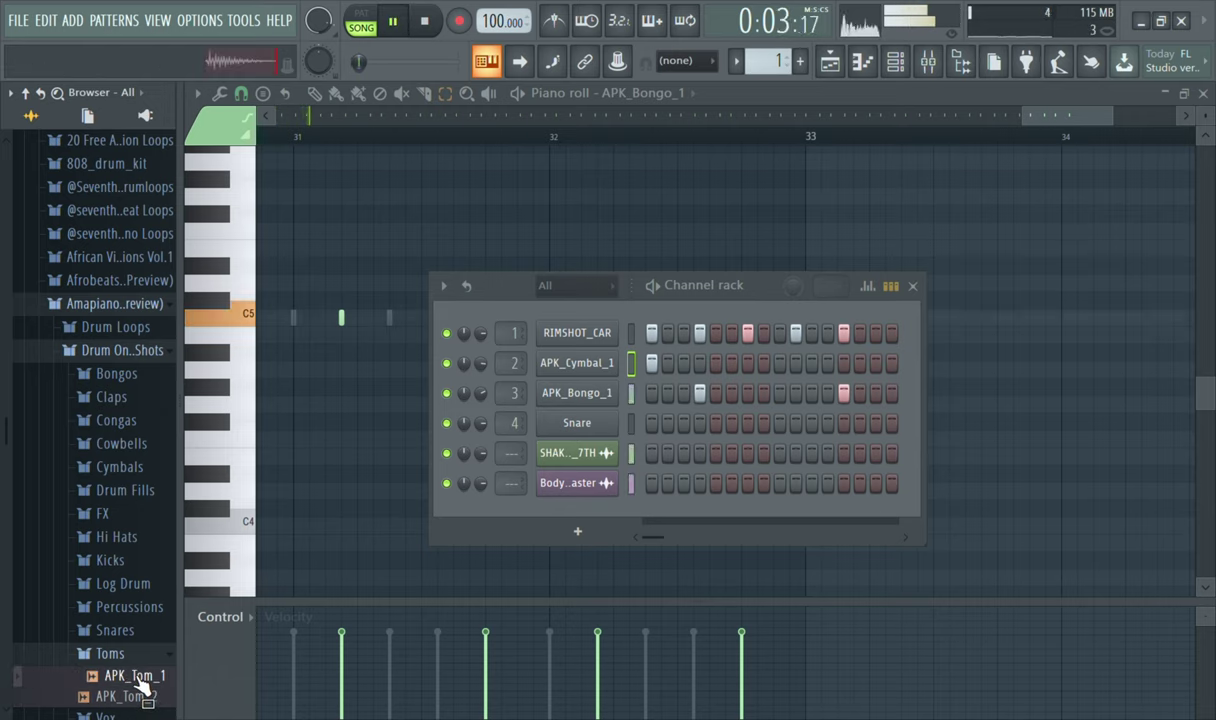
key(space)
- Load APK_Tom_1 onto the Snare channel and check its sample settings and volume envelope
drag(140, 680, 592, 427)
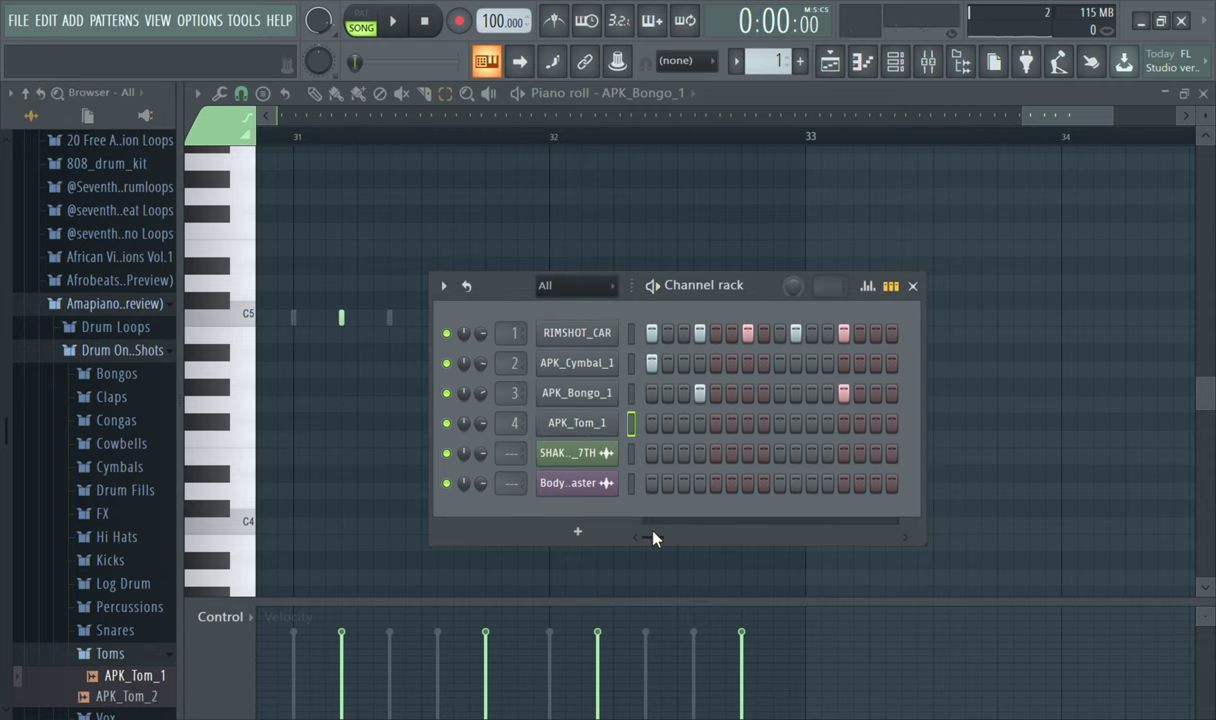
click(580, 424)
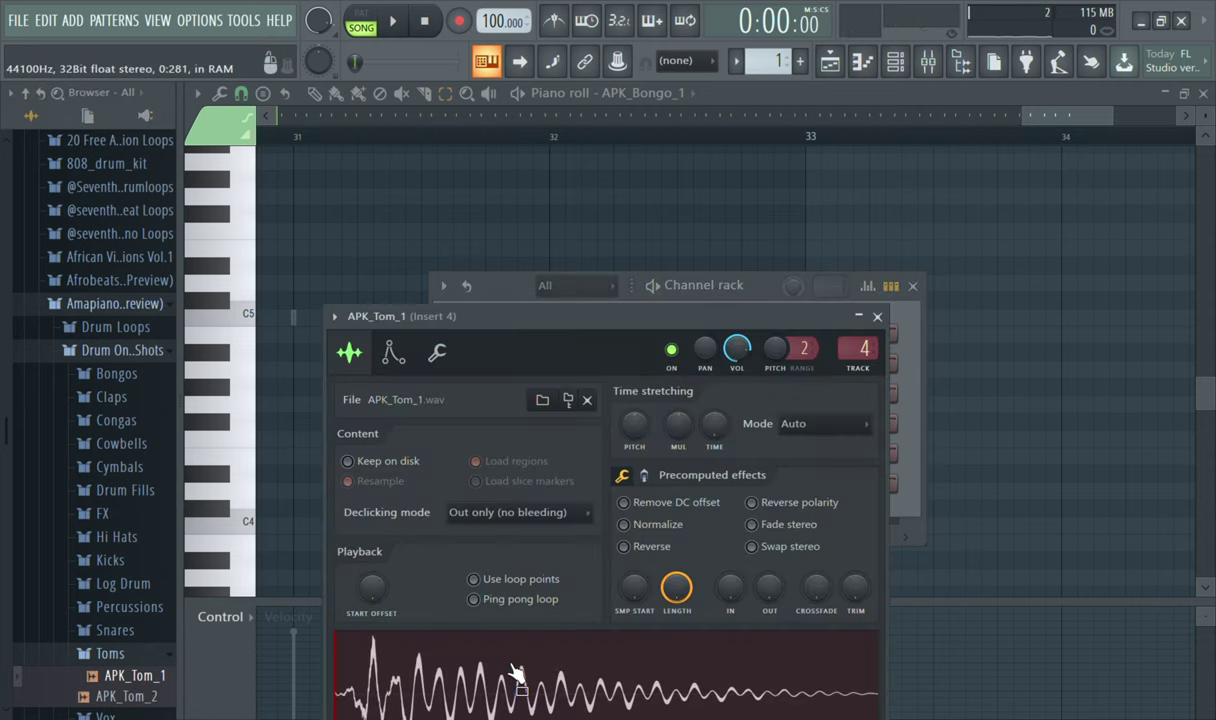
click(395, 352)
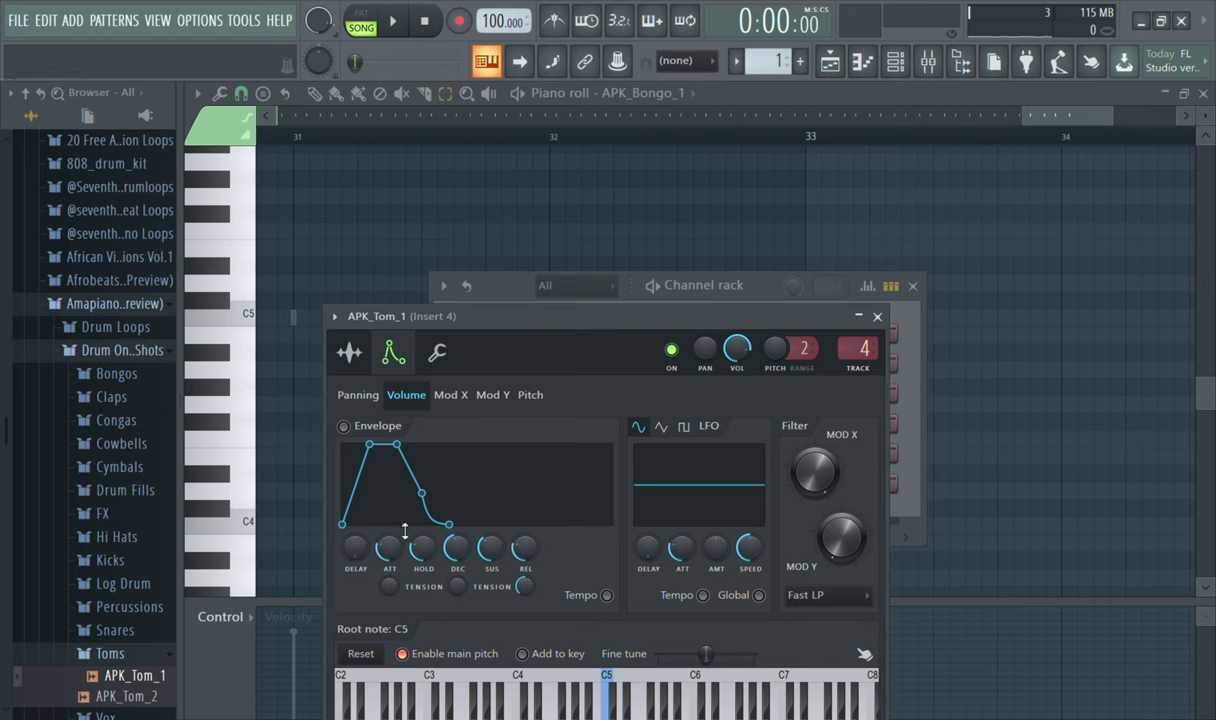
click(877, 316)
- Play the song and place a single APK_Tom_1 hit on step 15 of the pattern
key(space)
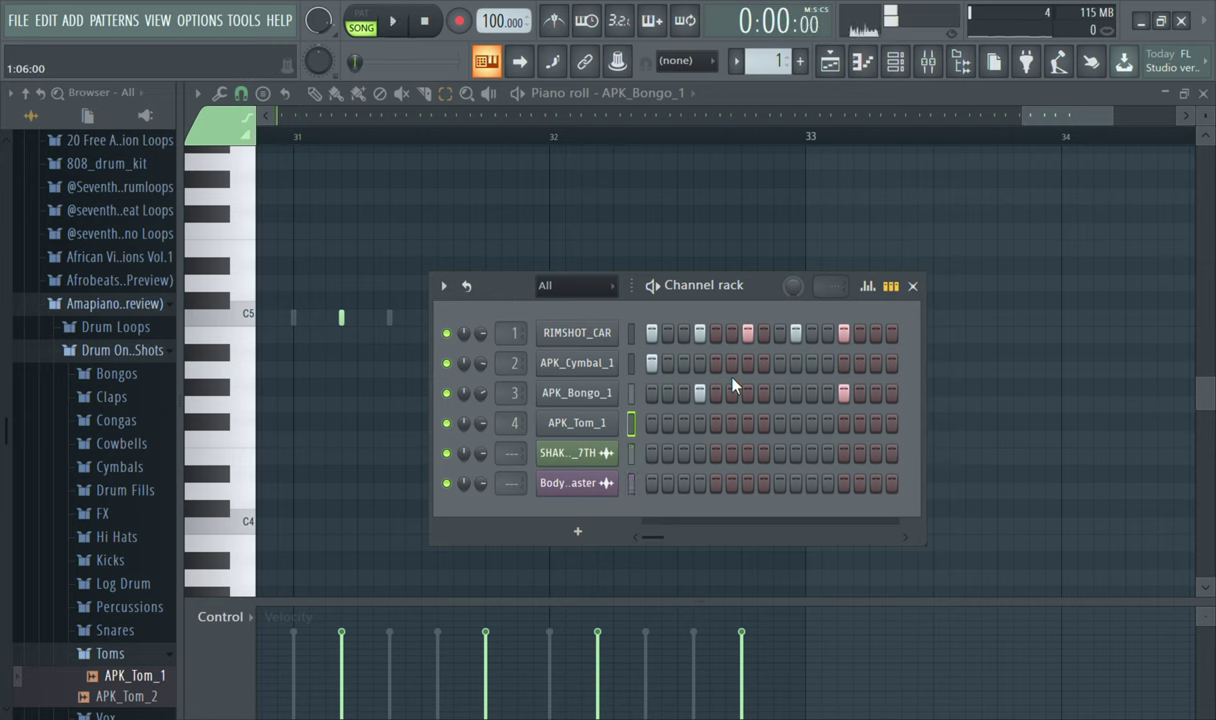
click(891, 424)
click(889, 430)
click(875, 430)
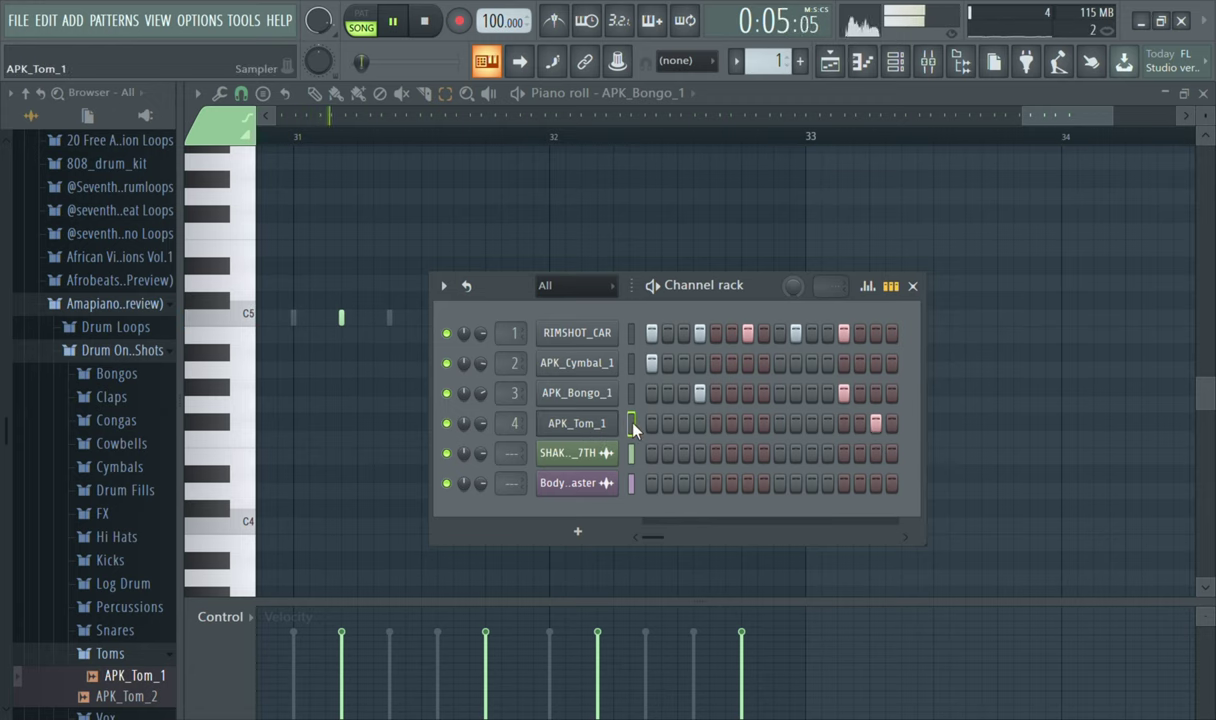
- Duplicate the tom hit from bar 1 across every bar through bar 36 in APK_Tom_1's piano roll, and clear the time selection
key(F7)
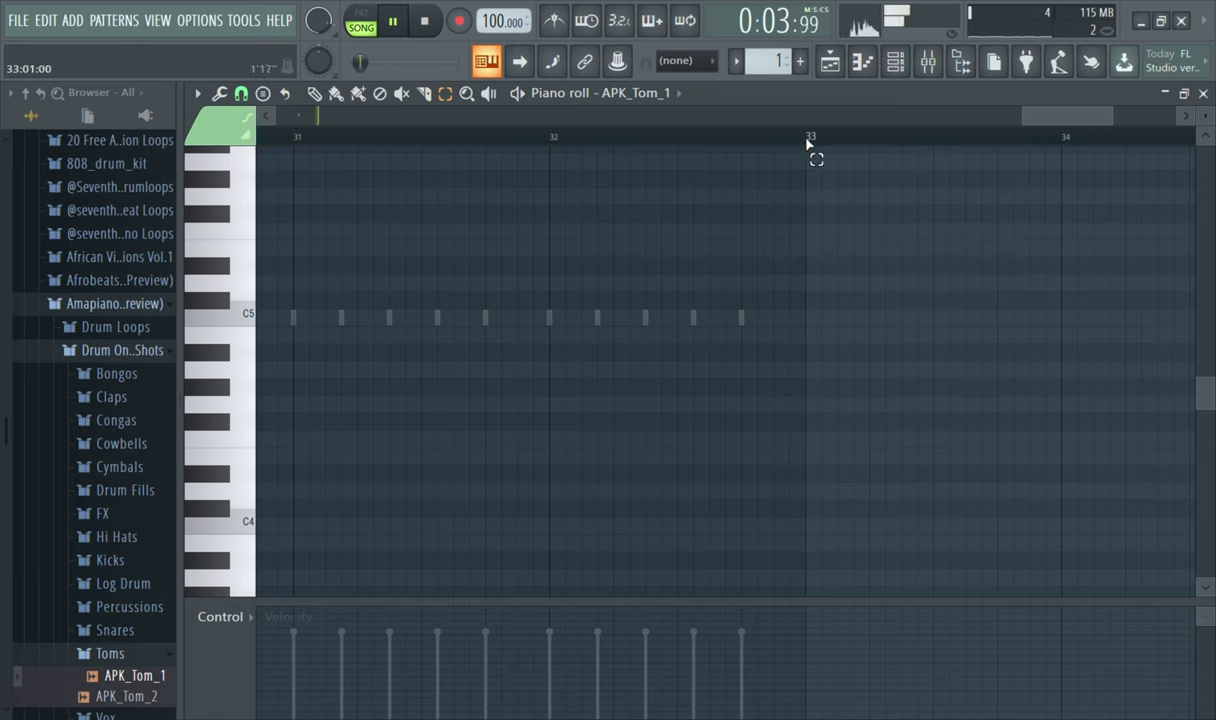
drag(1029, 118, 340, 120)
drag(516, 147, 258, 150)
click(511, 140)
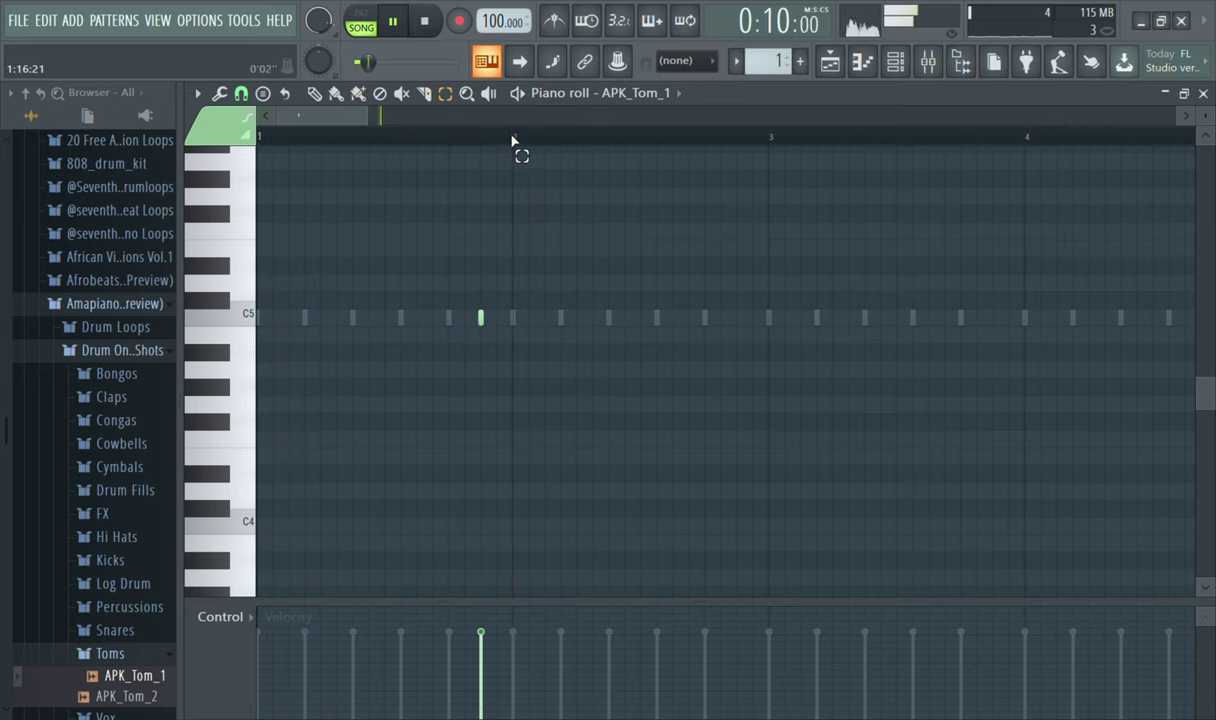
drag(511, 140, 201, 155)
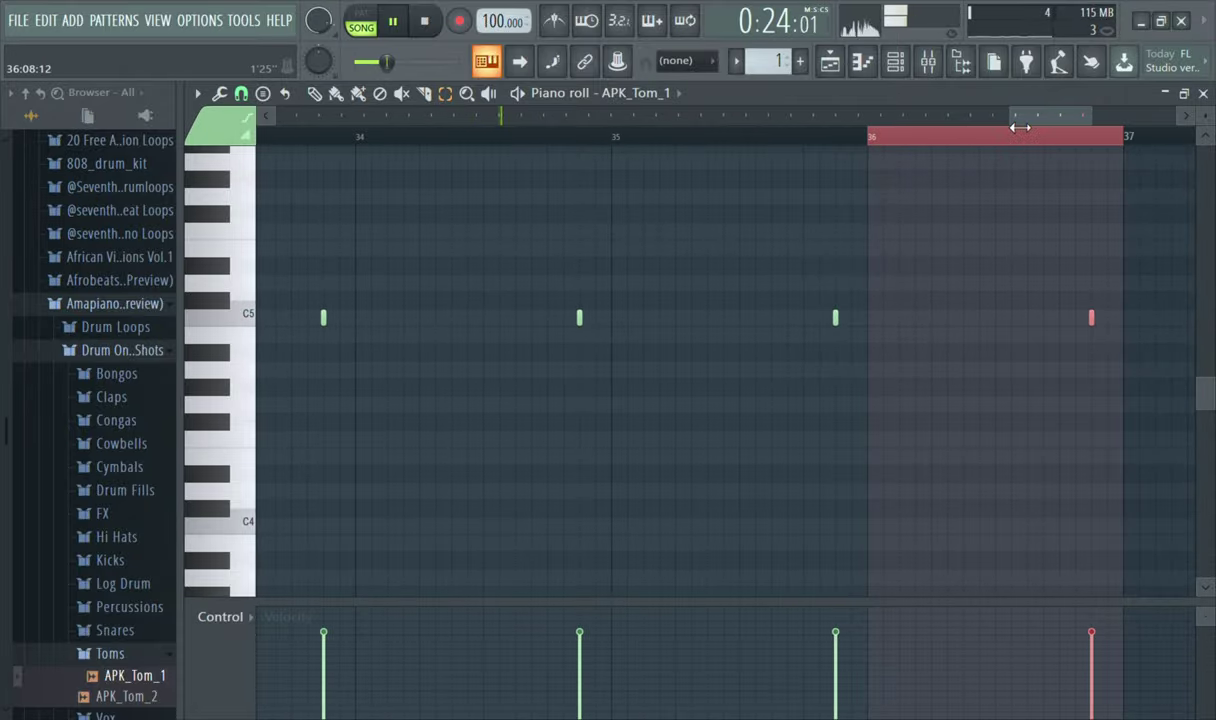
ctrl+click(942, 152)
ctrl+click(945, 141)
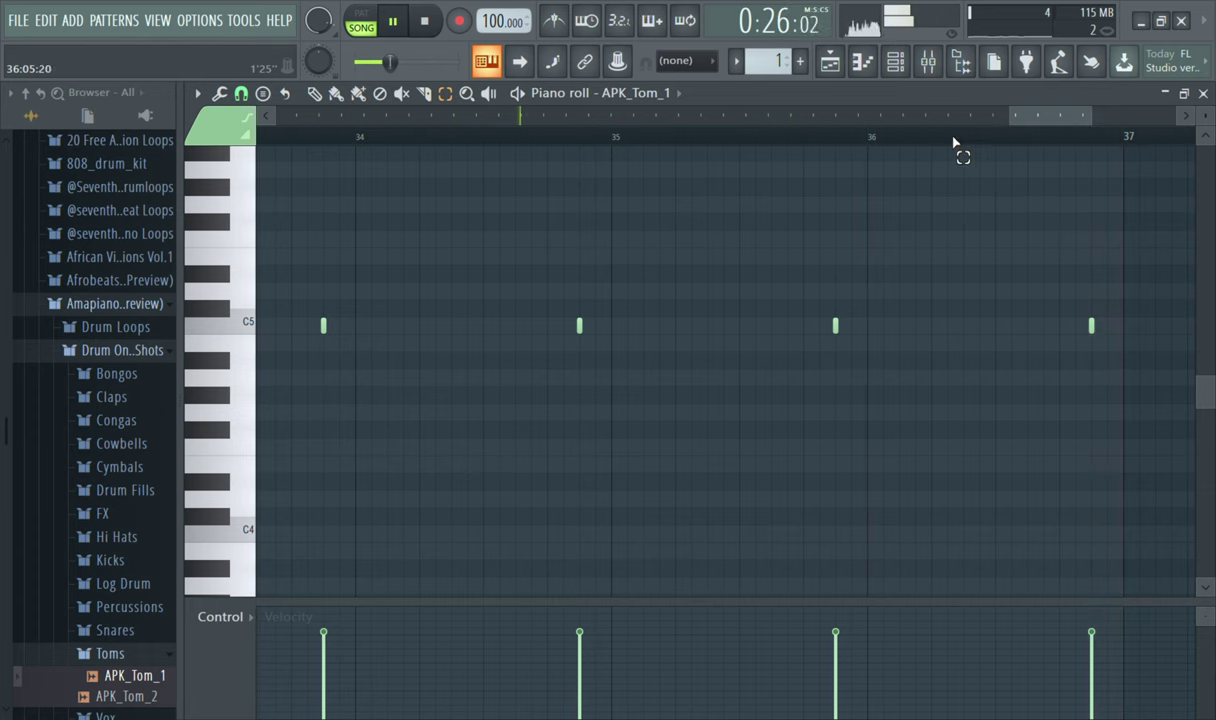
- Return to the channel rack and stop playback
drag(1020, 128, 866, 103)
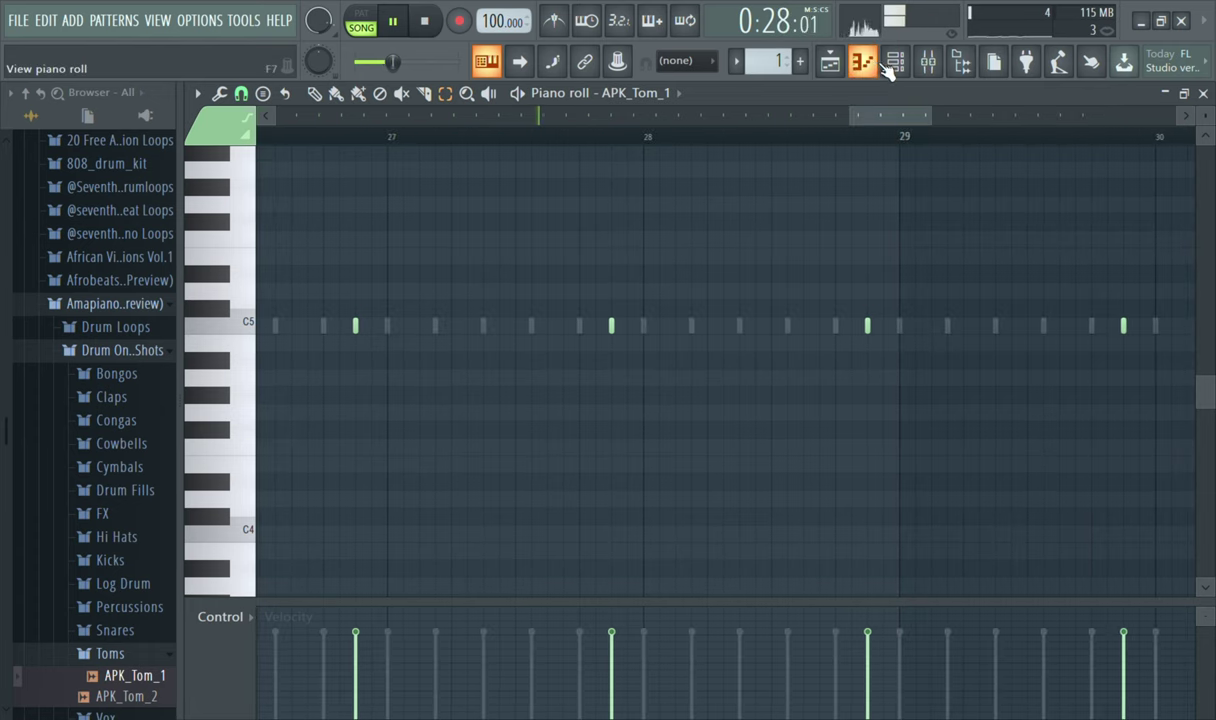
click(894, 62)
key(space)
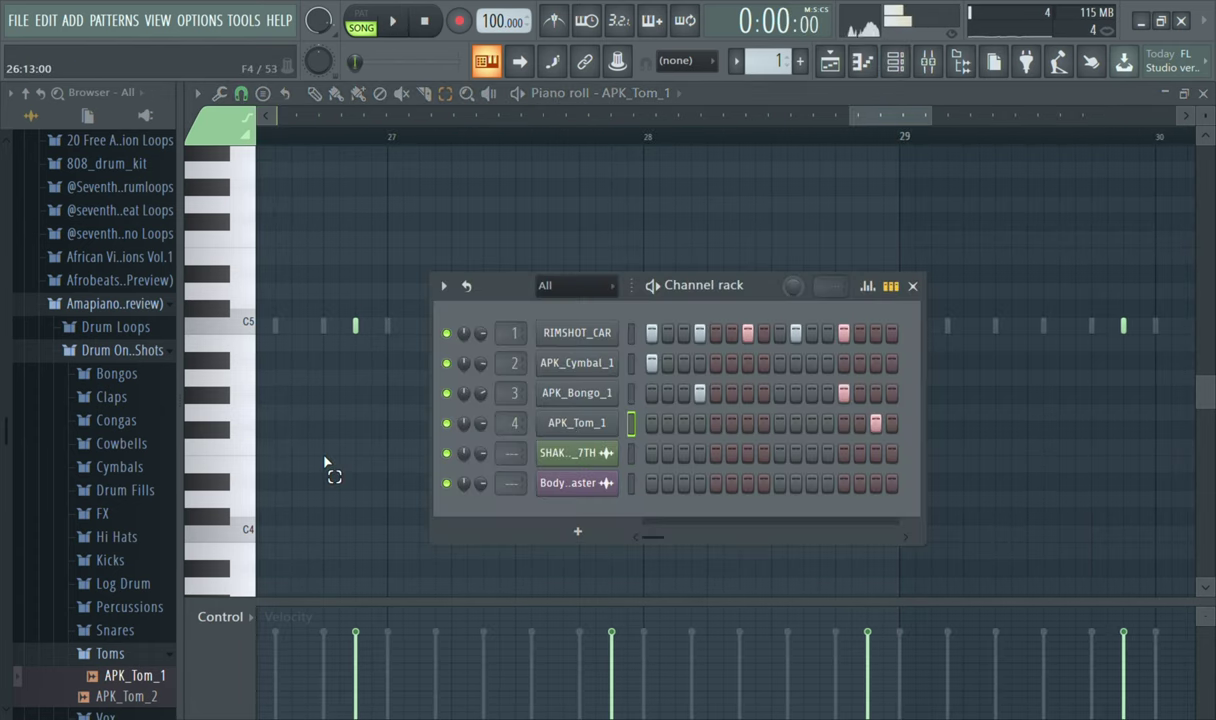
- Collapse the Toms folder and audition APK_Aaaiii from the kit's Vox folder
click(120, 656)
click(125, 678)
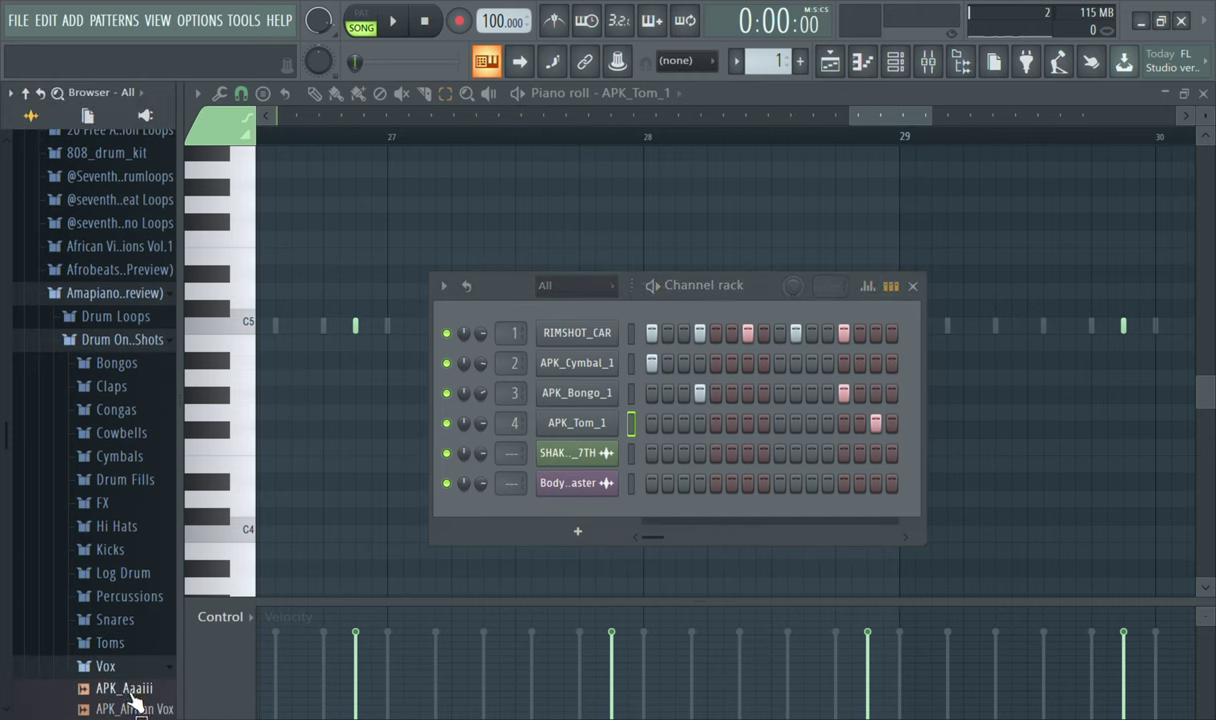
click(133, 667)
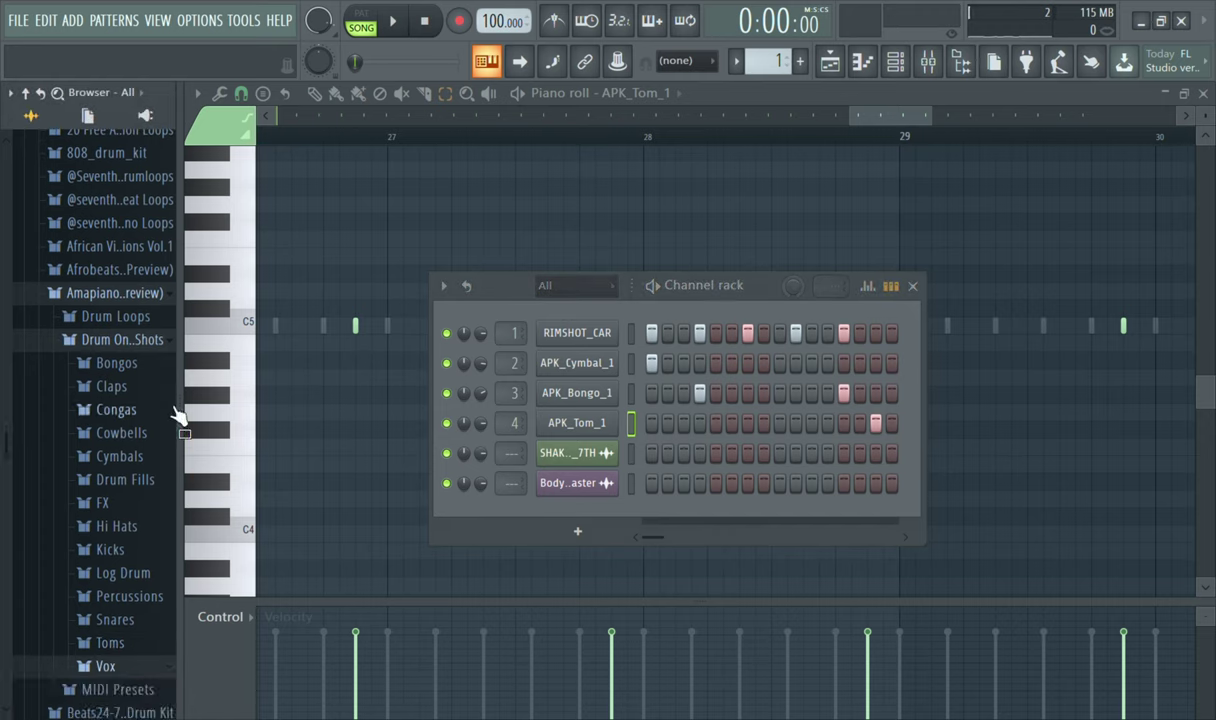
click(141, 342)
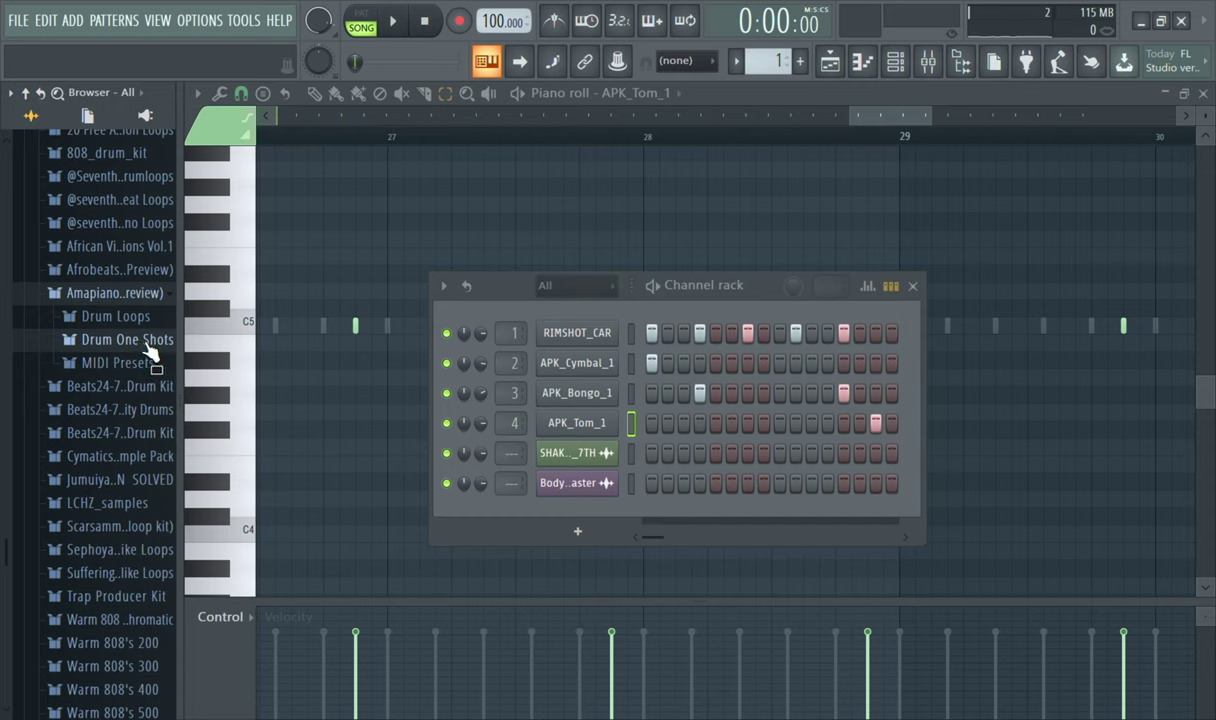
click(146, 343)
click(110, 666)
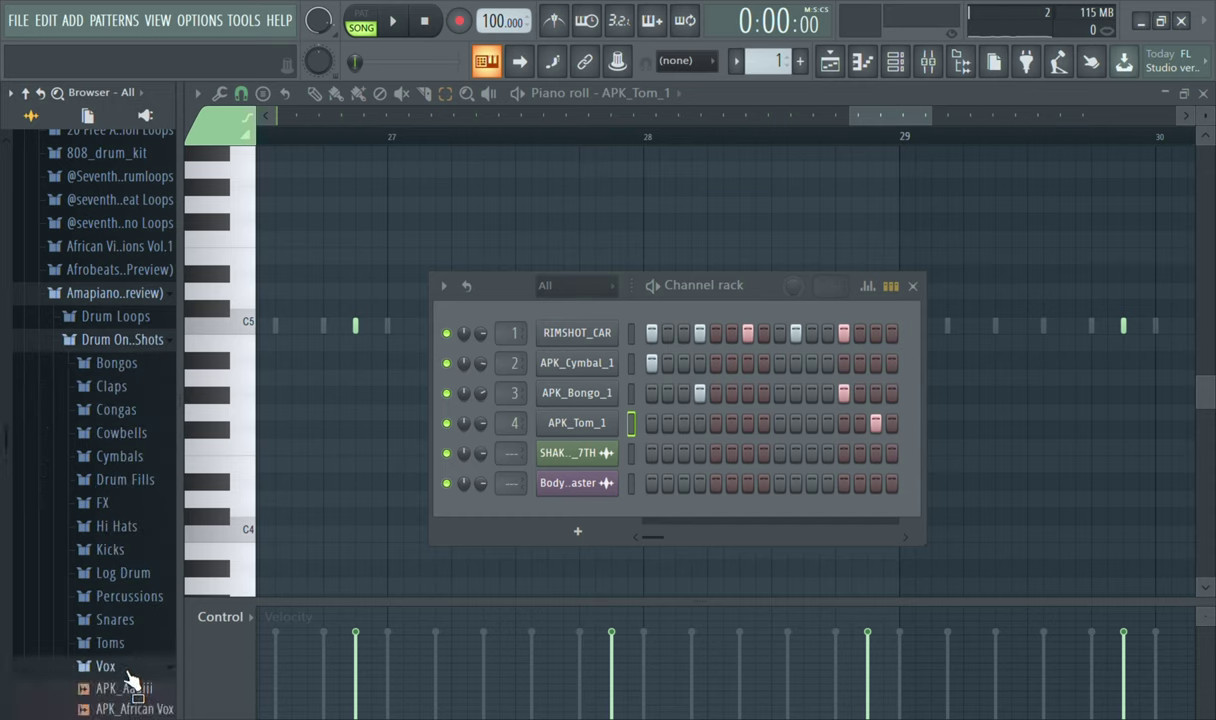
click(130, 695)
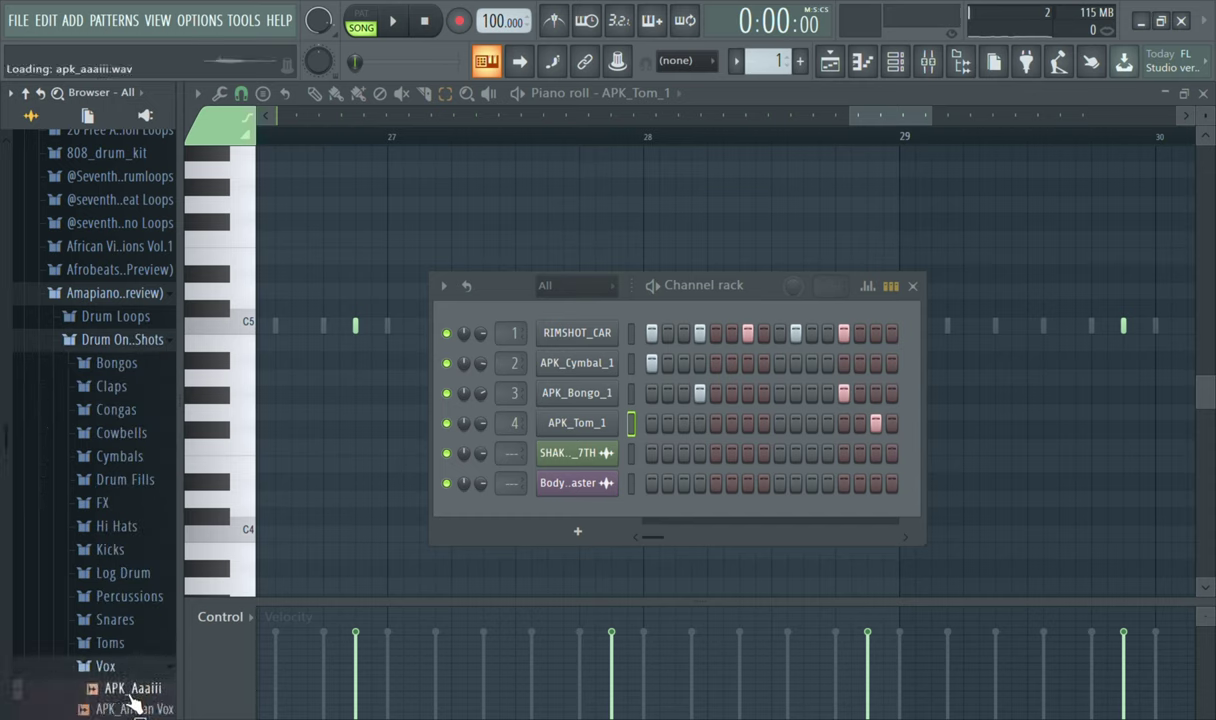
- Add APK_Aaaiii as a new channel below APK_Tom_1 and play the song
drag(129, 697, 261, 637)
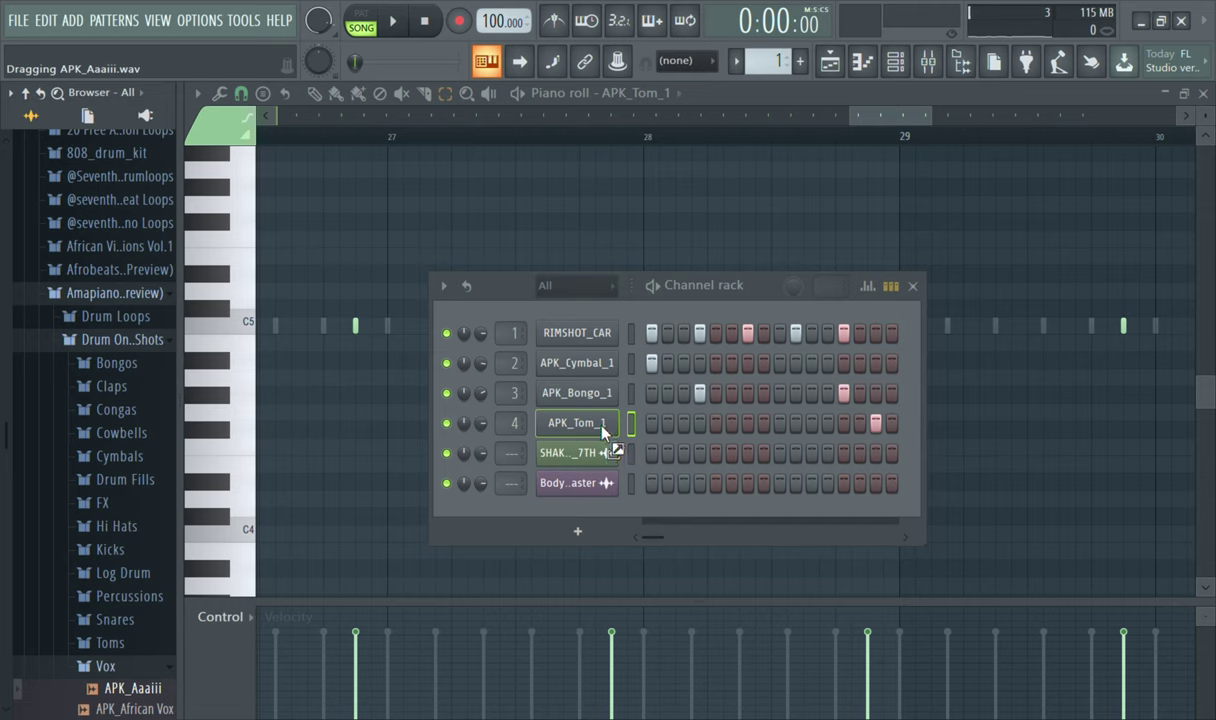
drag(601, 425, 603, 440)
key(space)
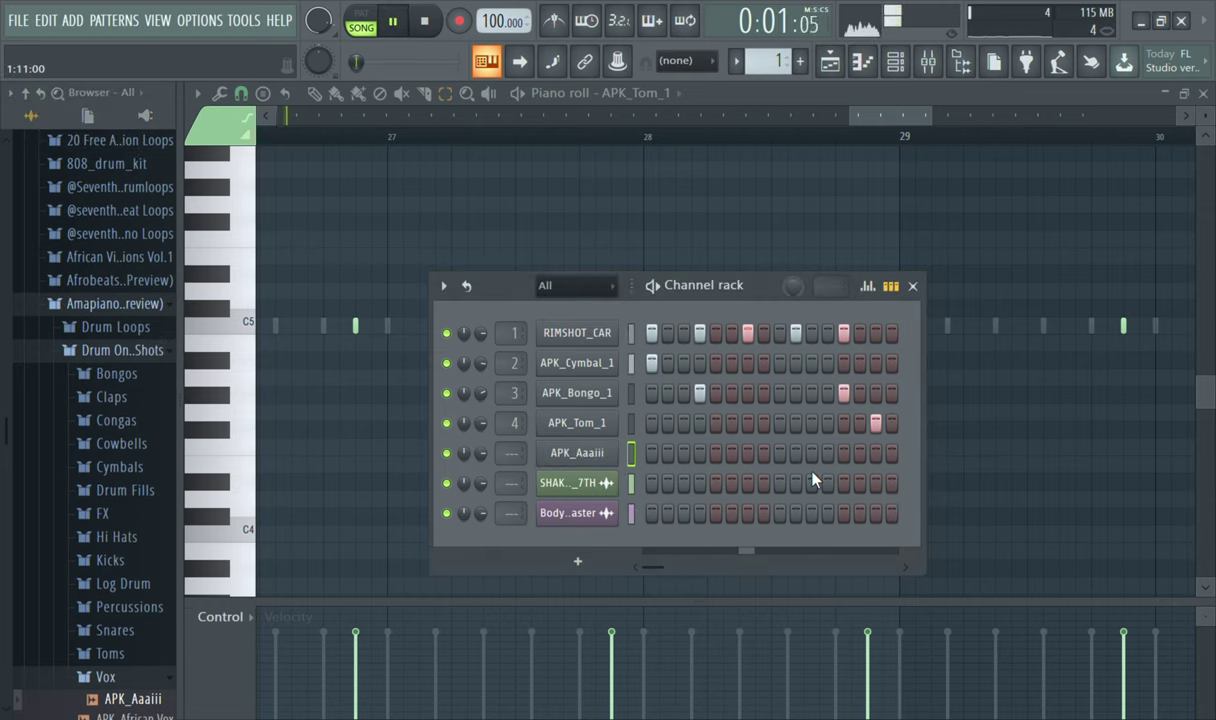
- Widen the channel rack to 24 steps and place an APK_Aaaiii hit on step 19
click(891, 455)
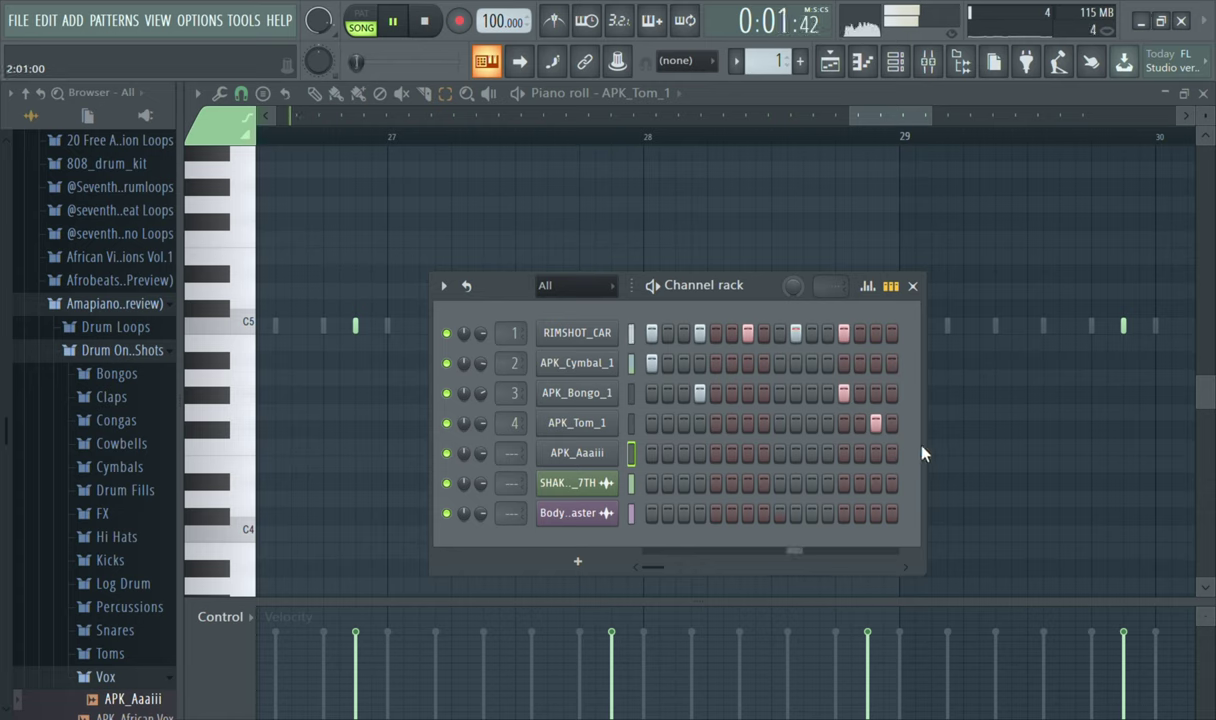
drag(934, 450, 1050, 447)
key(space)
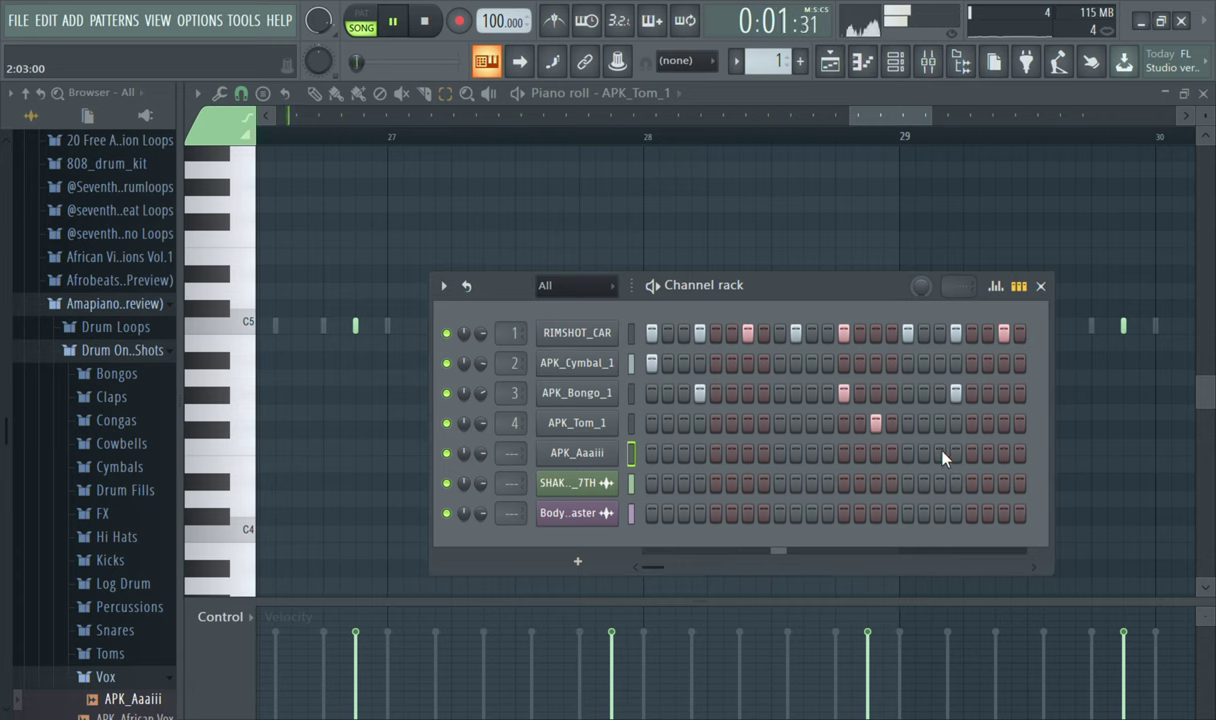
click(941, 455)
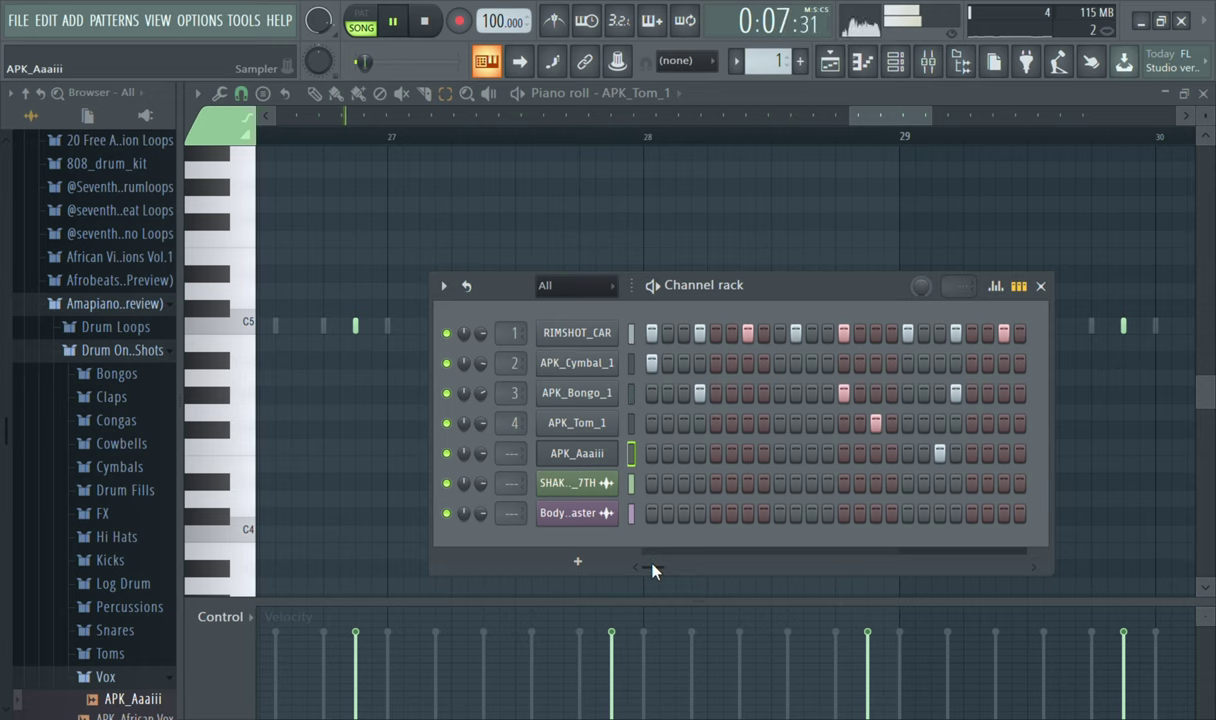
click(583, 454)
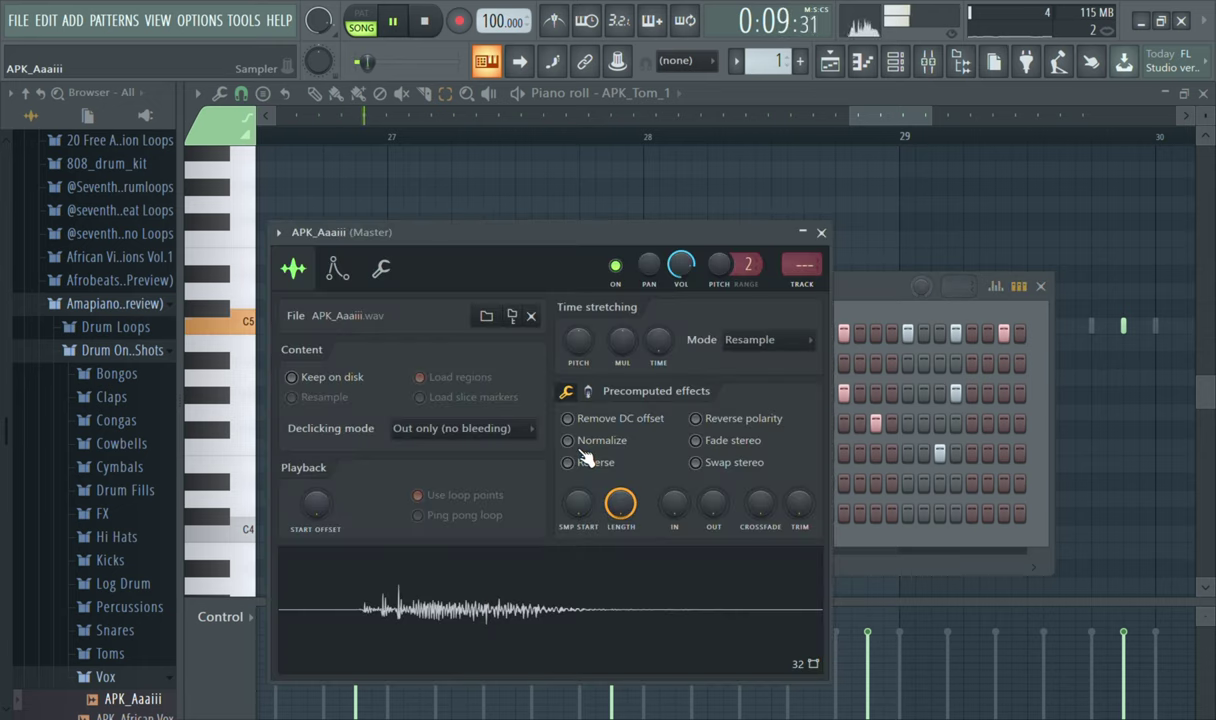
click(821, 232)
key(space)
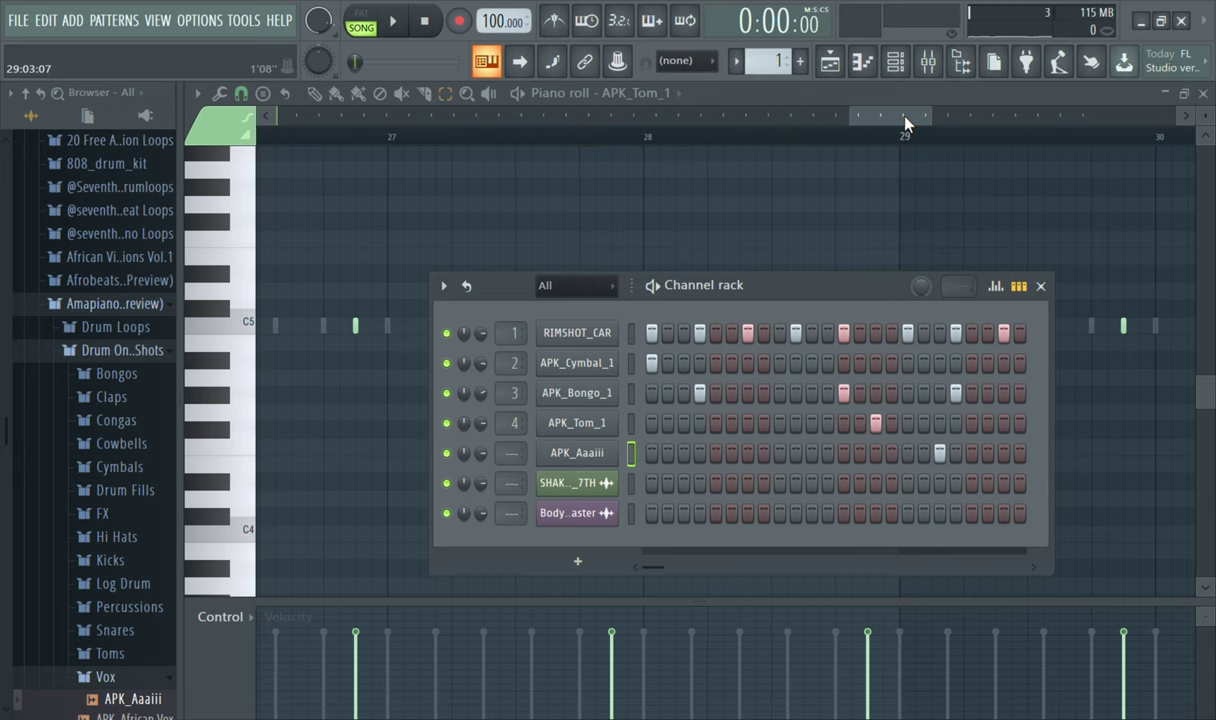
- Show APK_Aaaiii's notes in the piano roll, framed on the first five bars, and play the song
drag(851, 117, 277, 175)
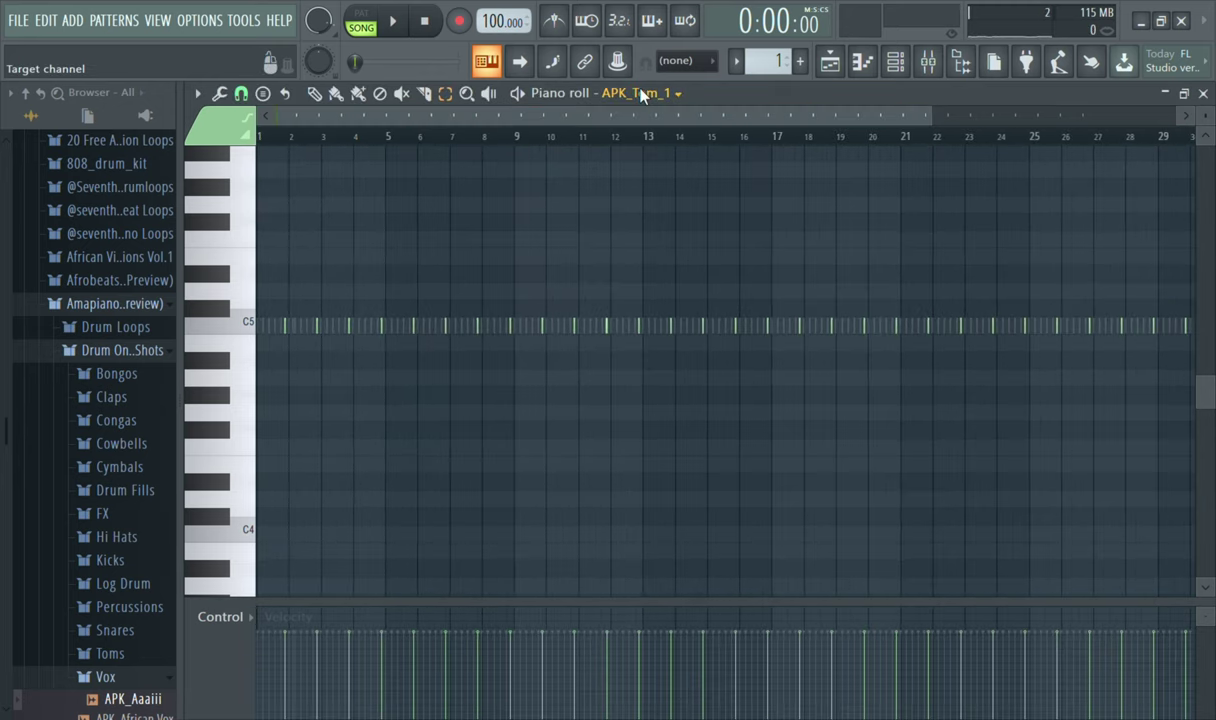
click(664, 241)
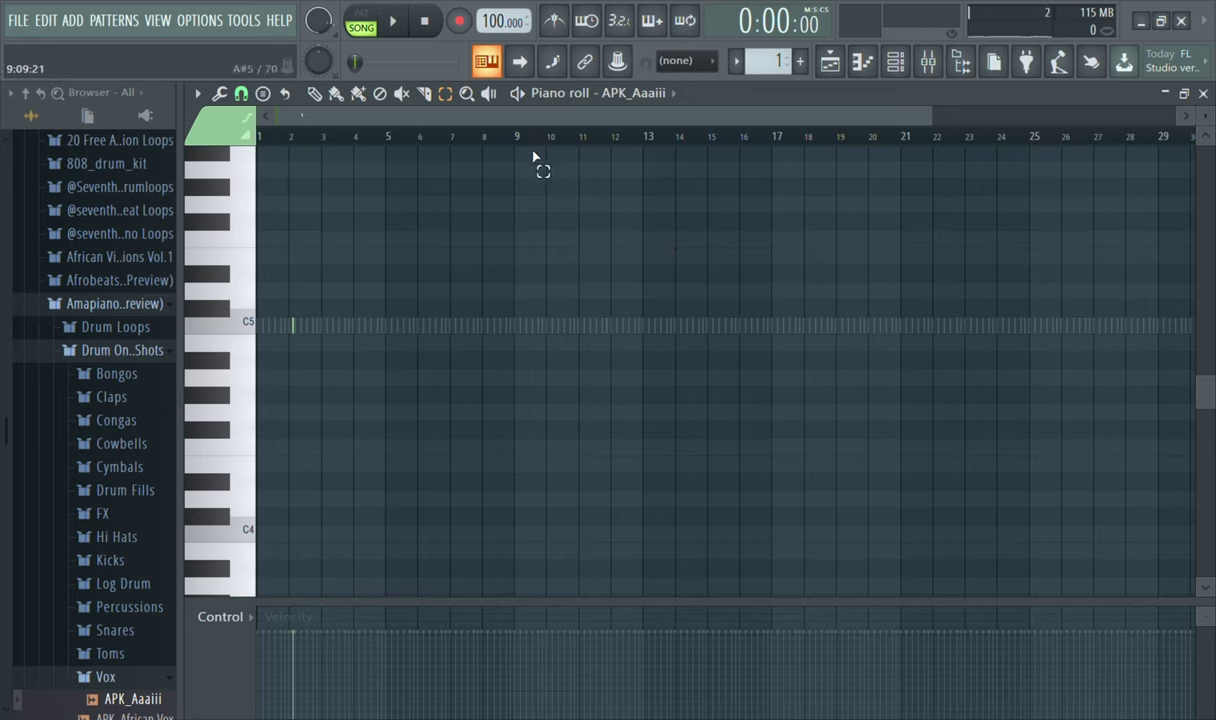
drag(943, 121, 383, 152)
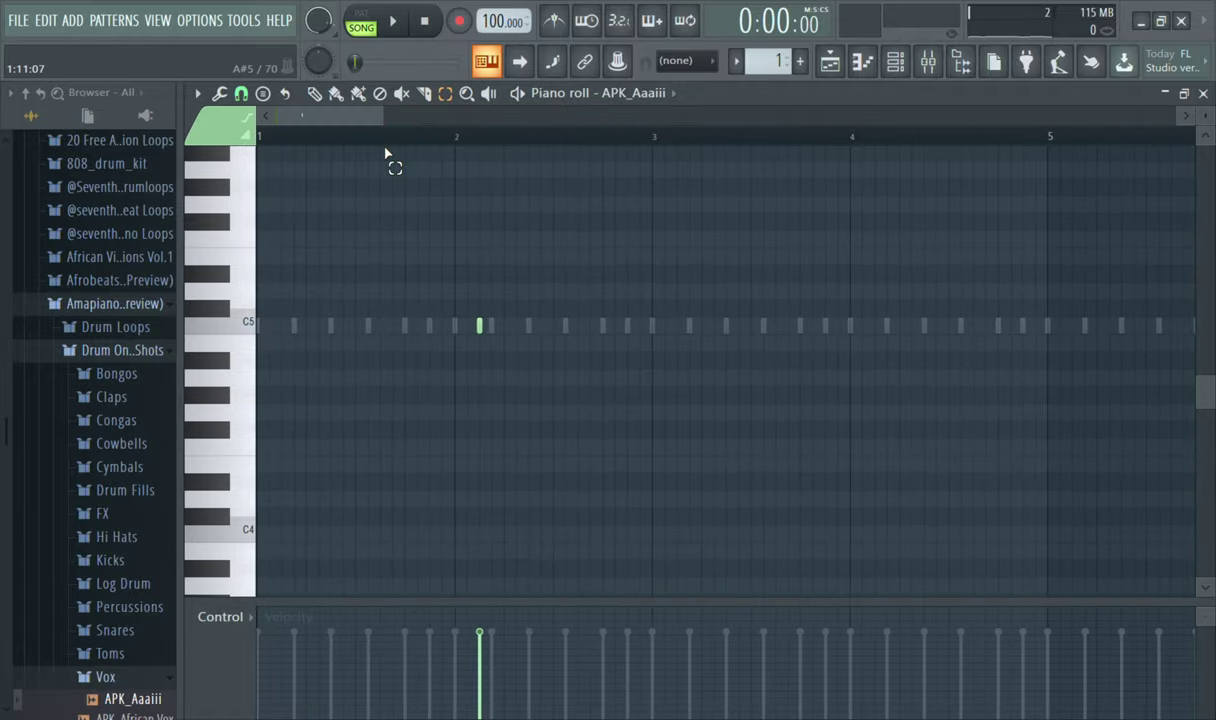
key(space)
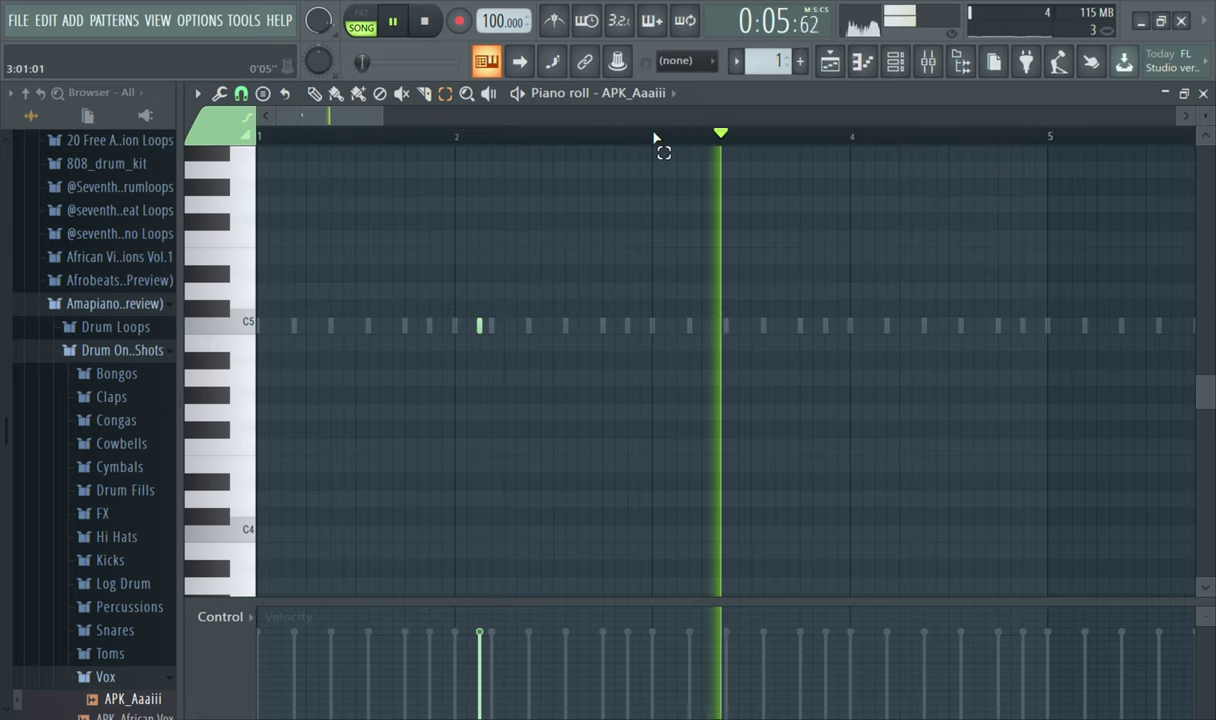
- Select bars 1 and 2 of APK_Aaaiii in the piano roll and duplicate them repeatedly through bar 62
drag(656, 140, 115, 155)
key(ctrl+Right)
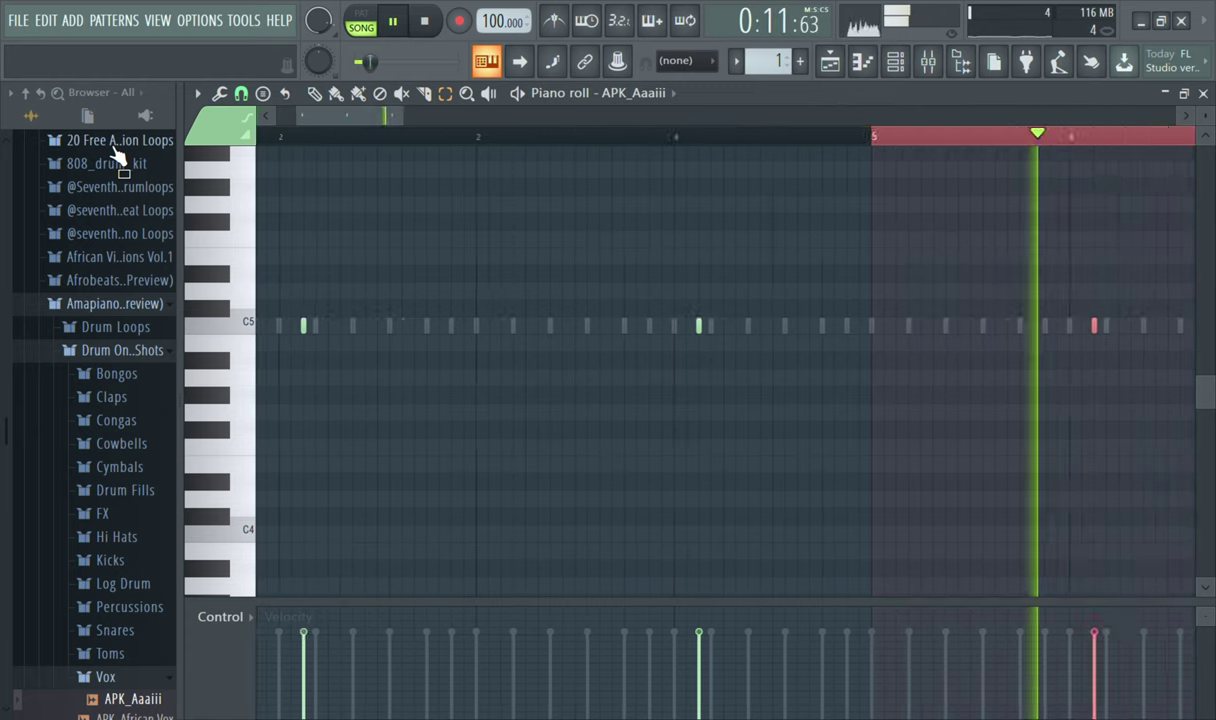
key(ctrl+b)
key(ctrl+b)
key(ctrl+b)
key(ctrl+b)
key(ctrl+b)
key(ctrl+b)
key(ctrl+b)
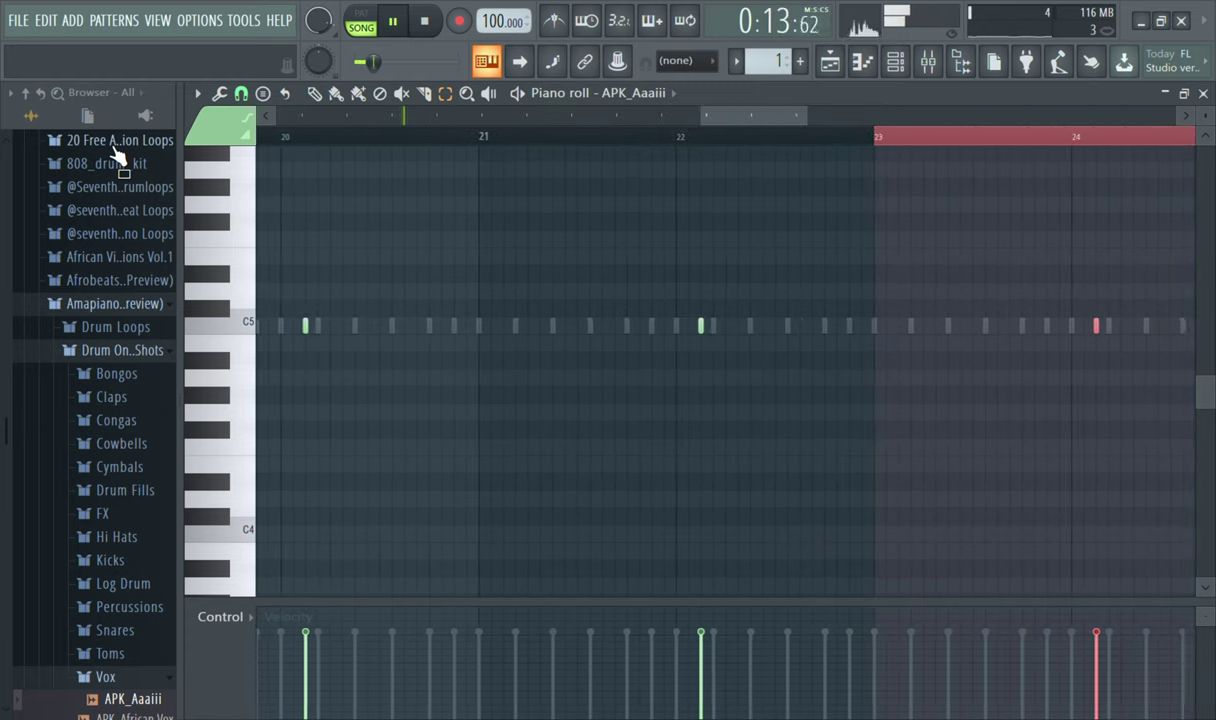
key(ctrl+b)
key(ctrl+b)
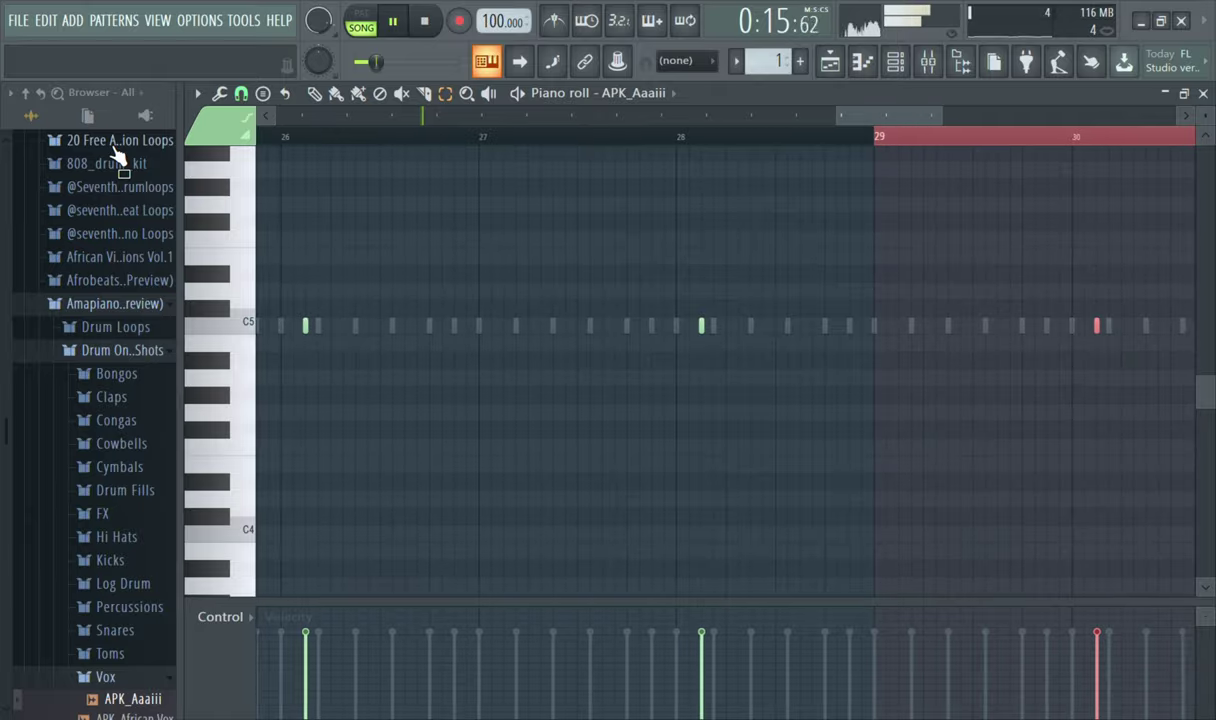
key(ctrl+b)
key(ctrl+b)
key(ctrl+b)
key(ctrl+b)
key(ctrl+b)
key(ctrl+b)
key(ctrl+b)
key(ctrl+b)
key(ctrl+b)
key(ctrl+b)
key(ctrl+b)
key(ctrl+b)
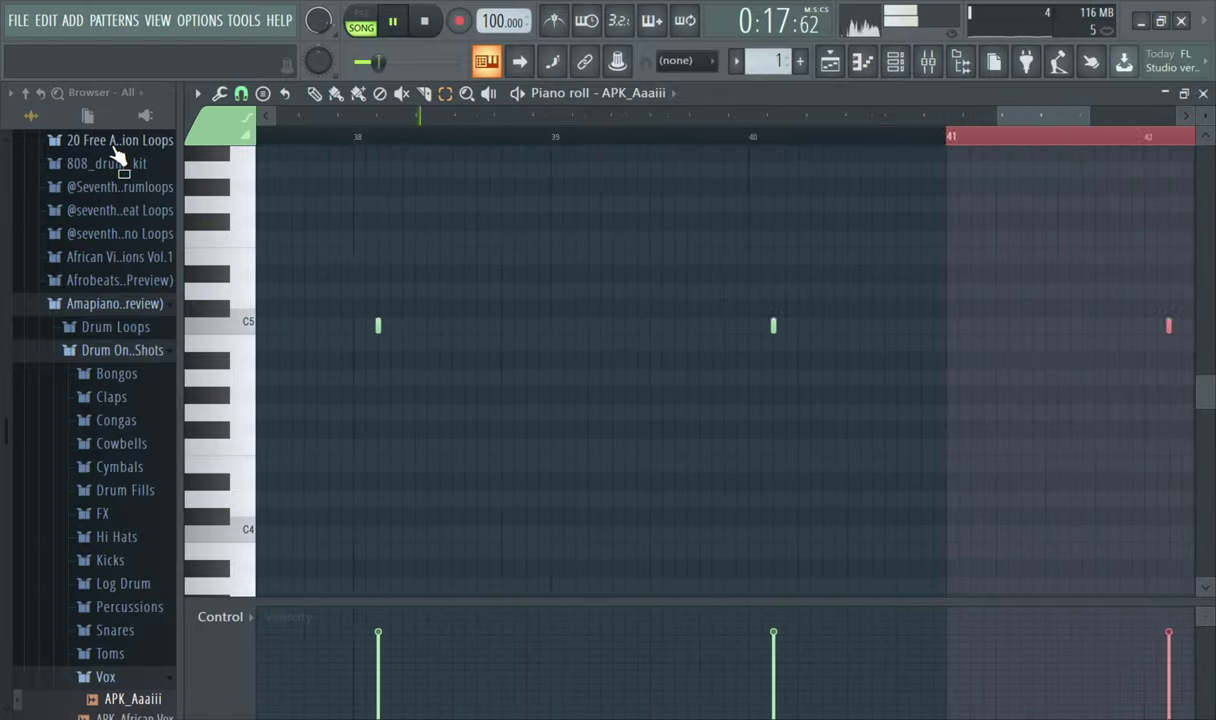
key(ctrl+b)
key(ctrl+b)
key(ctrl+b)
key(ctrl+b)
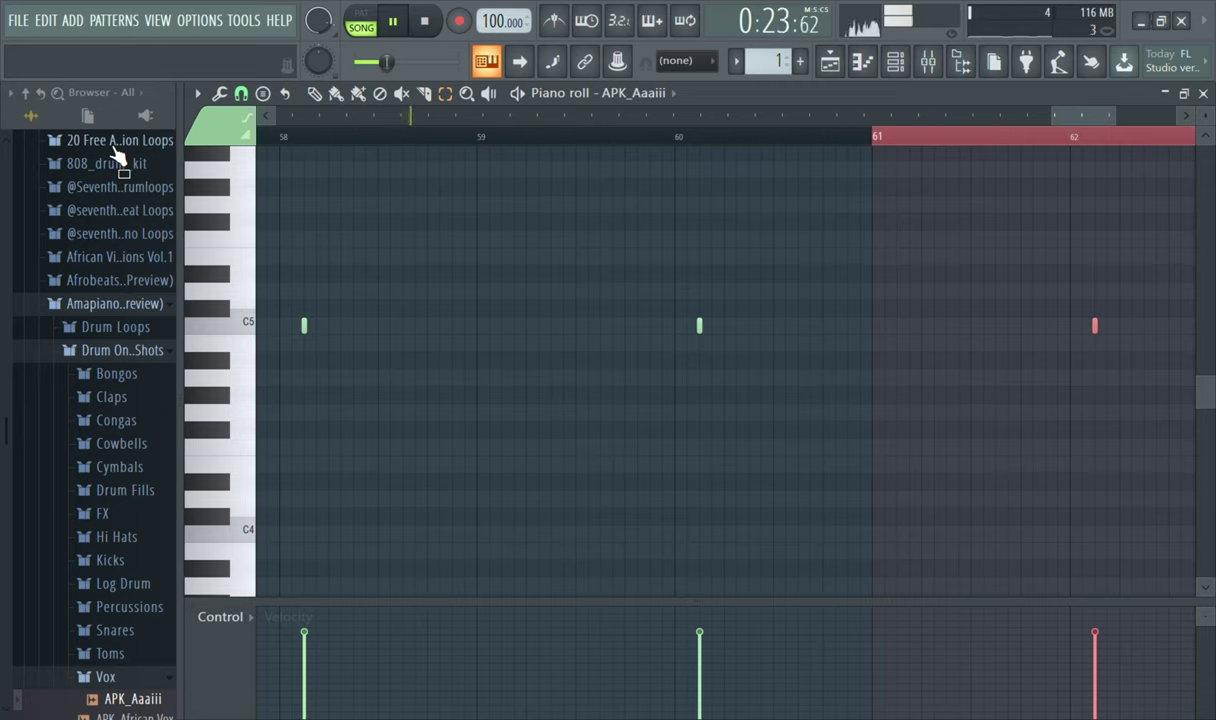
- Delete all APK_Aaaiii notes and remove the APK_Aaaiii channel from the channel rack
key(ctrl+a)
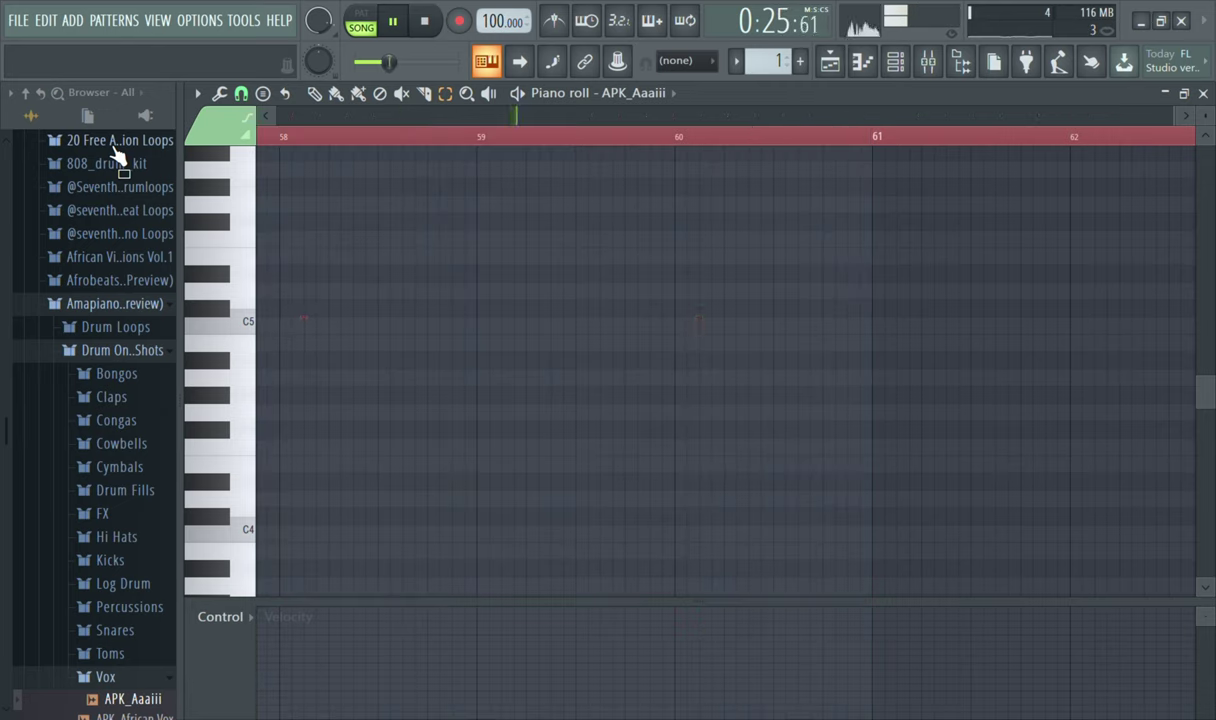
key(space)
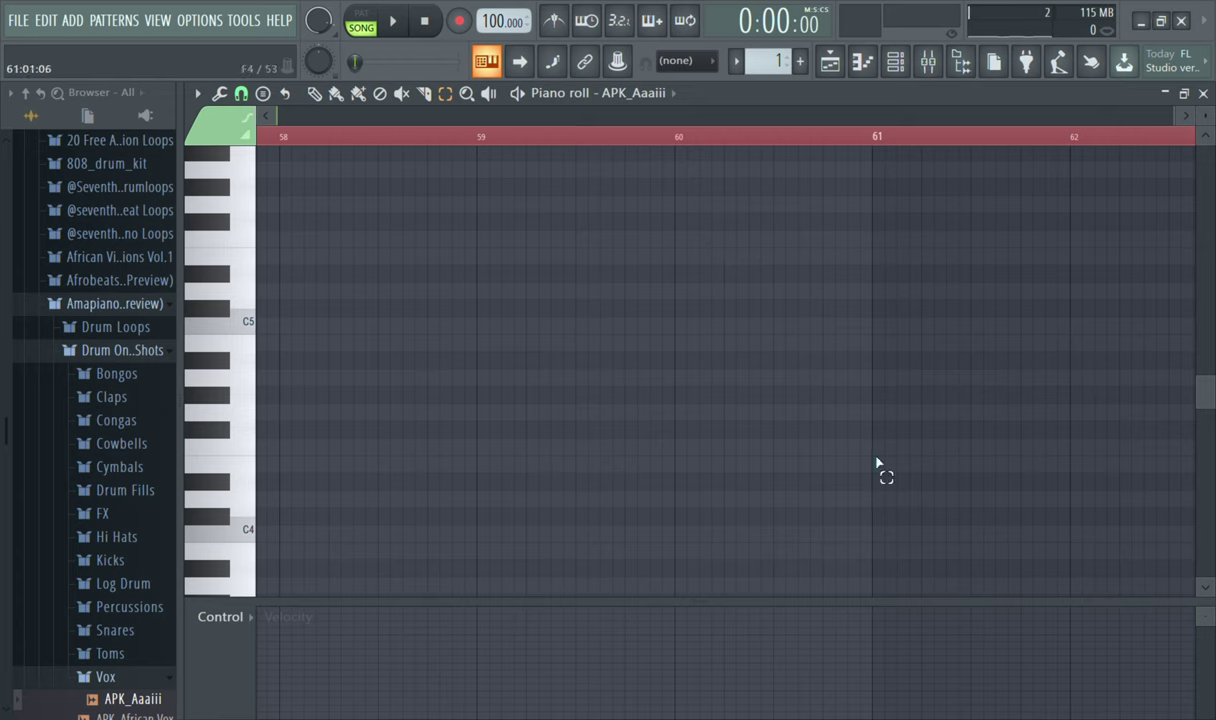
key(space)
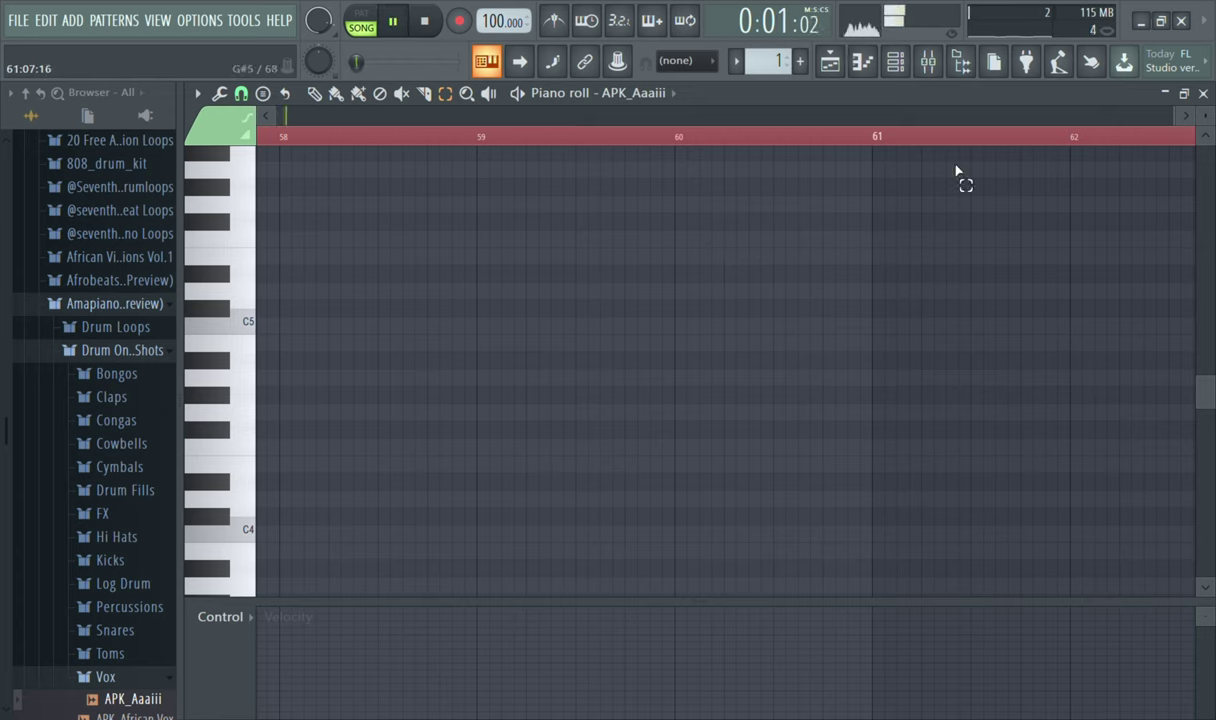
click(895, 61)
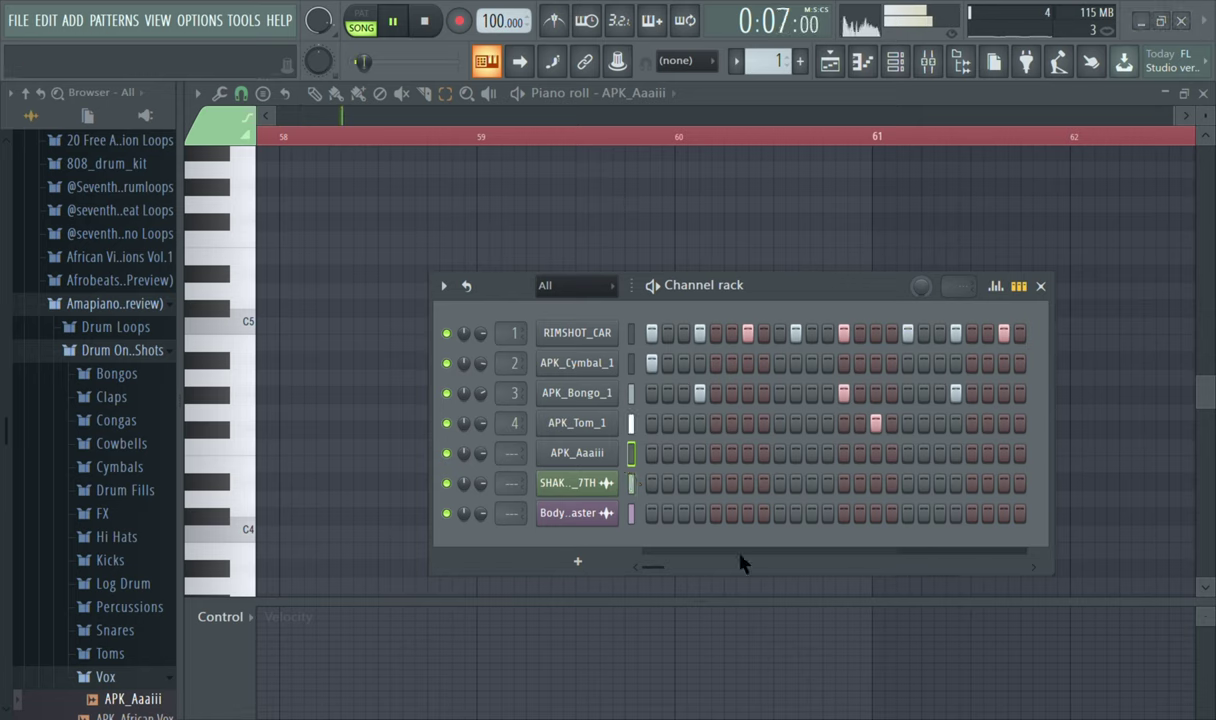
key(ctrl+z)
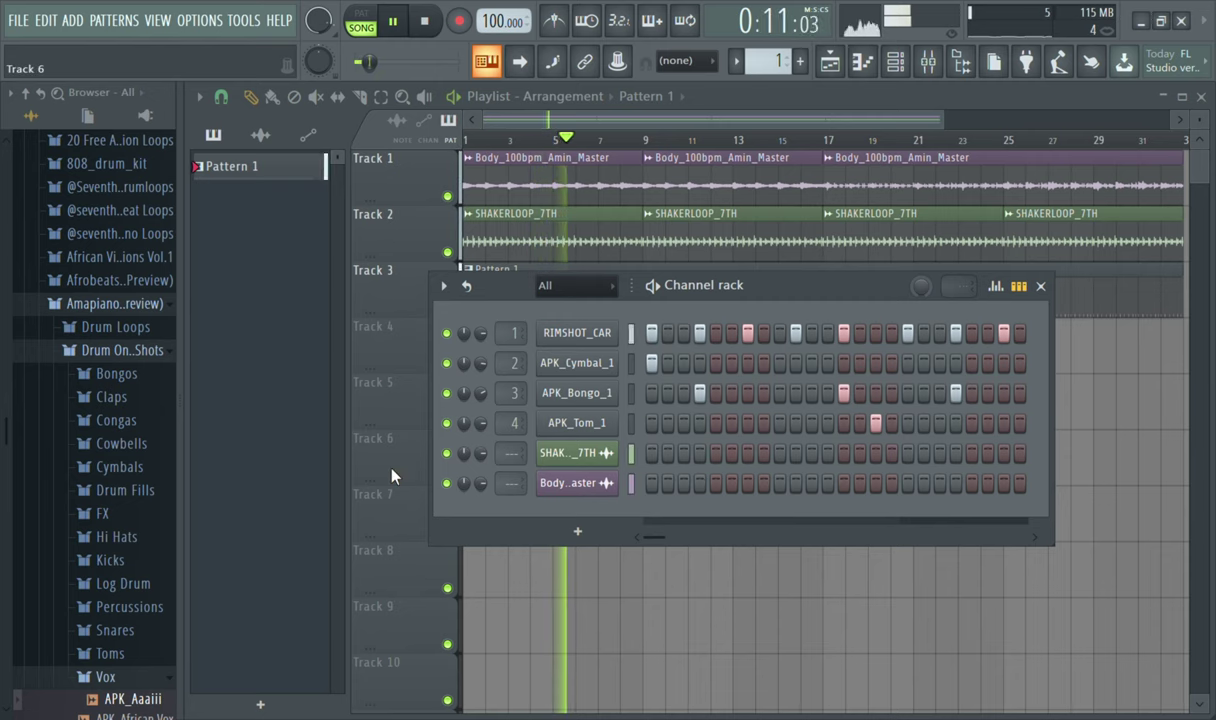
- Stop playback, collapse the kit's Drum One Shots folder and expand Perc Loops inside its Drum Loops folder
drag(5, 426, 35, 520)
key(space)
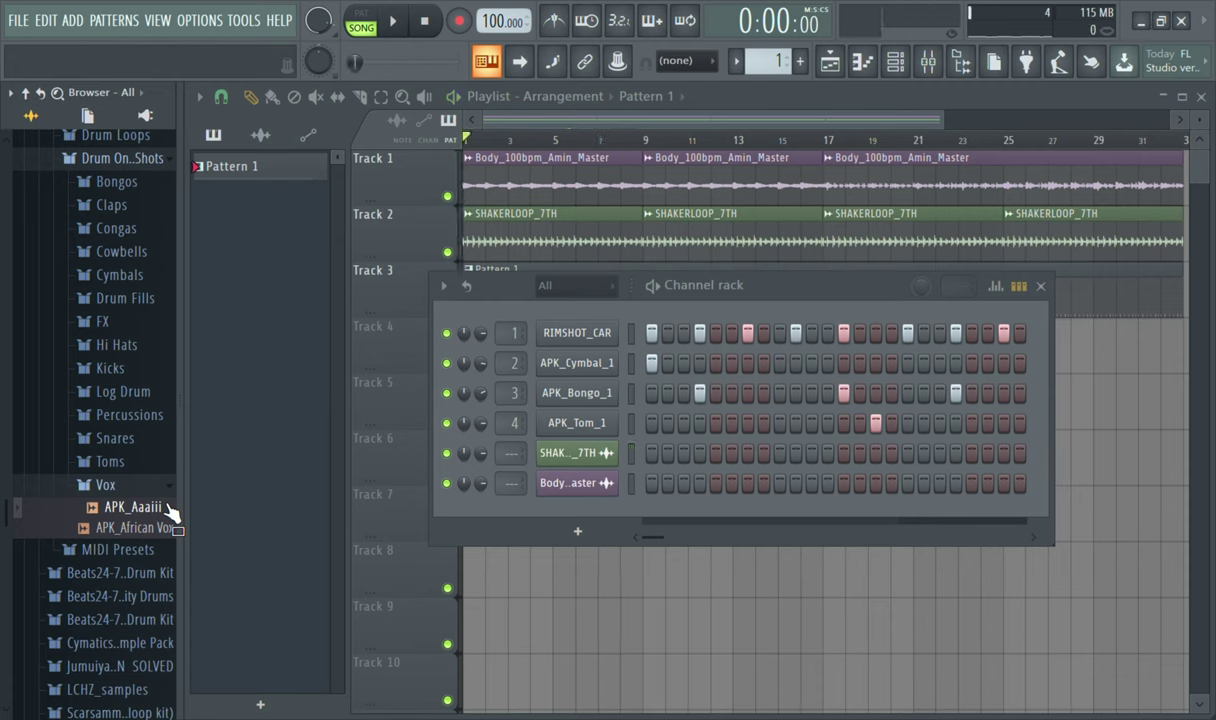
click(133, 160)
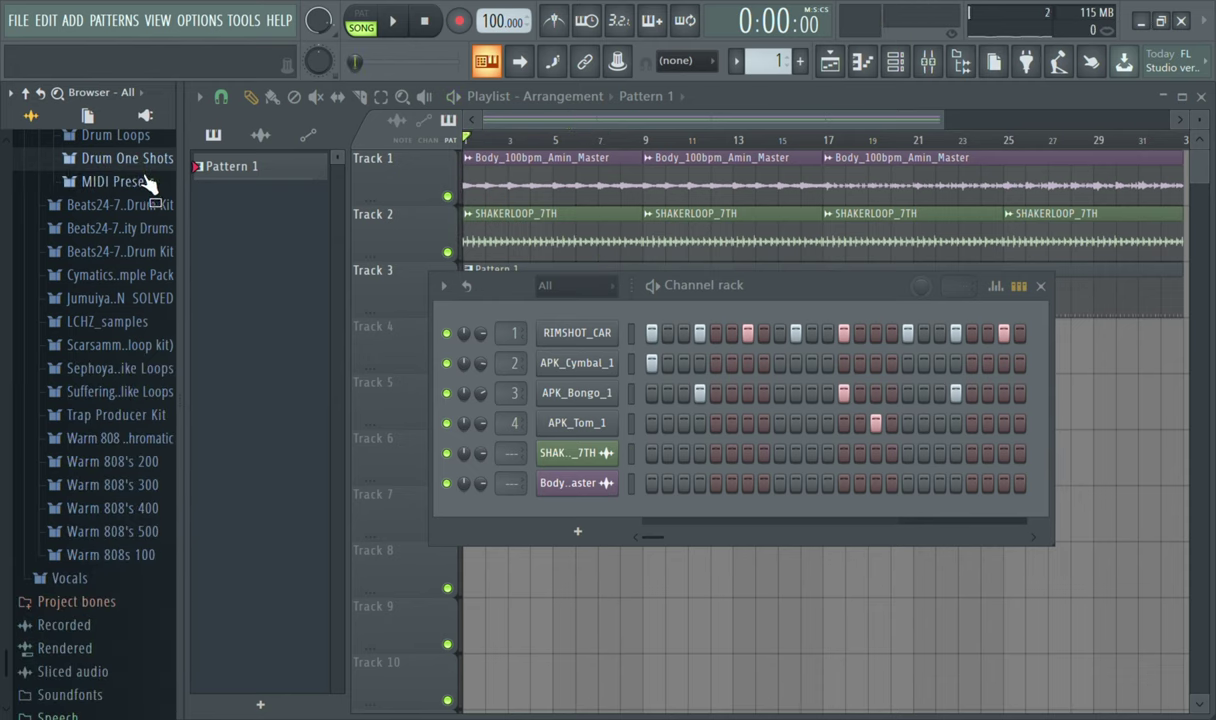
drag(3, 645, 120, 387)
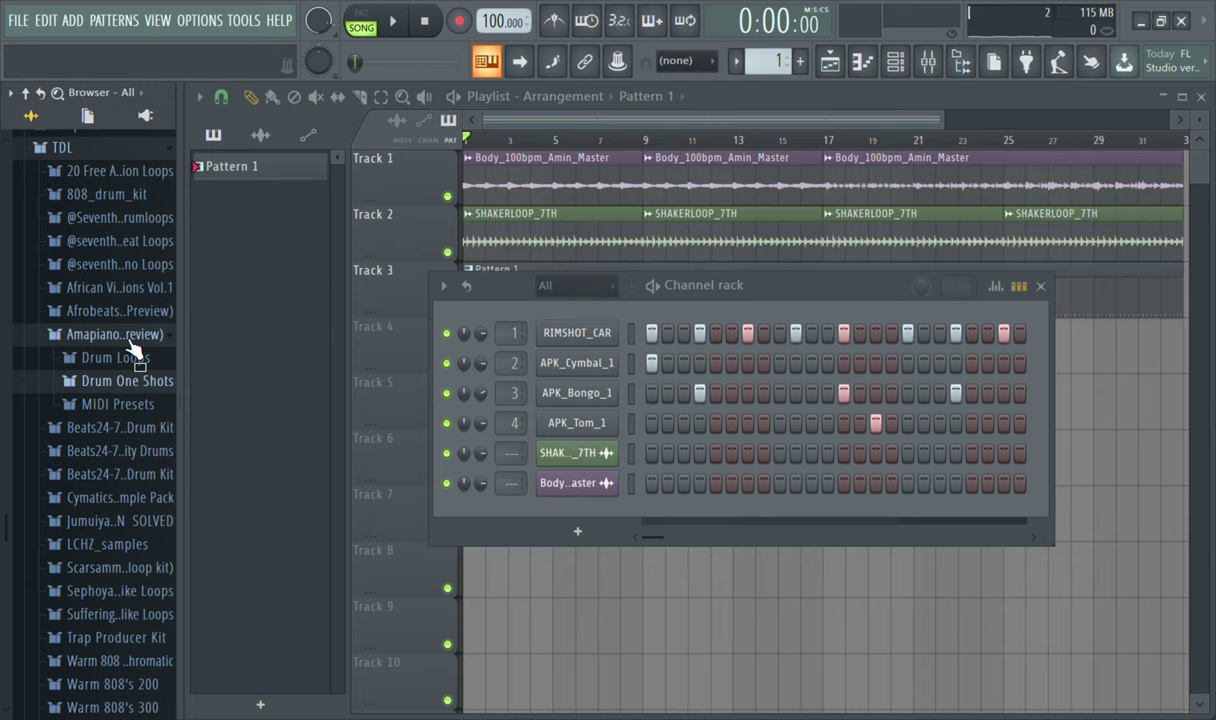
click(126, 362)
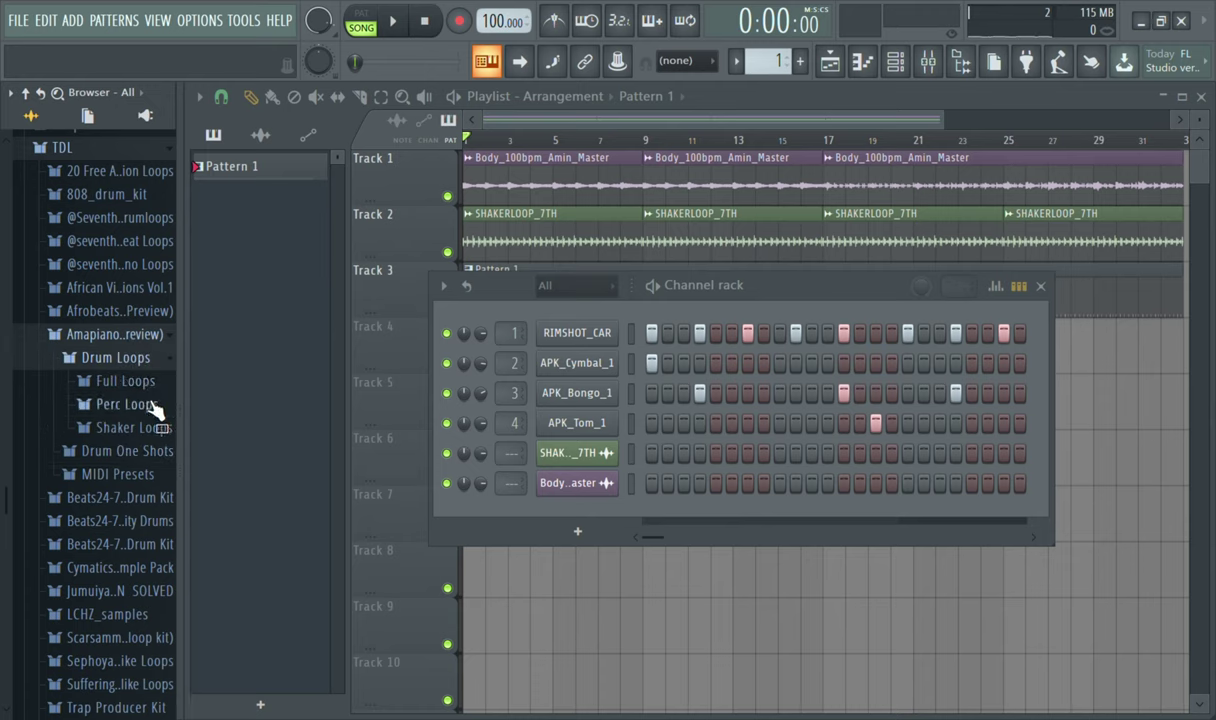
click(126, 404)
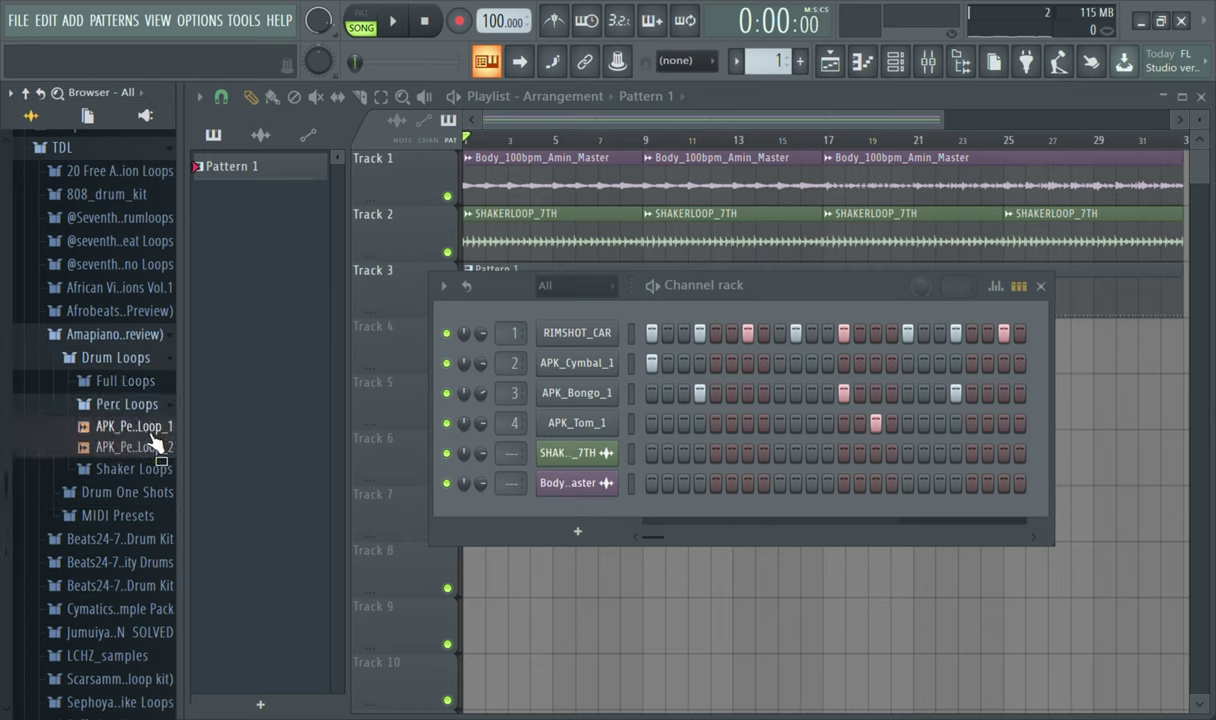
- Audition APK_PercLoop_1 and APK_PercLoop_2 from the Perc Loops folder to compare them
click(152, 434)
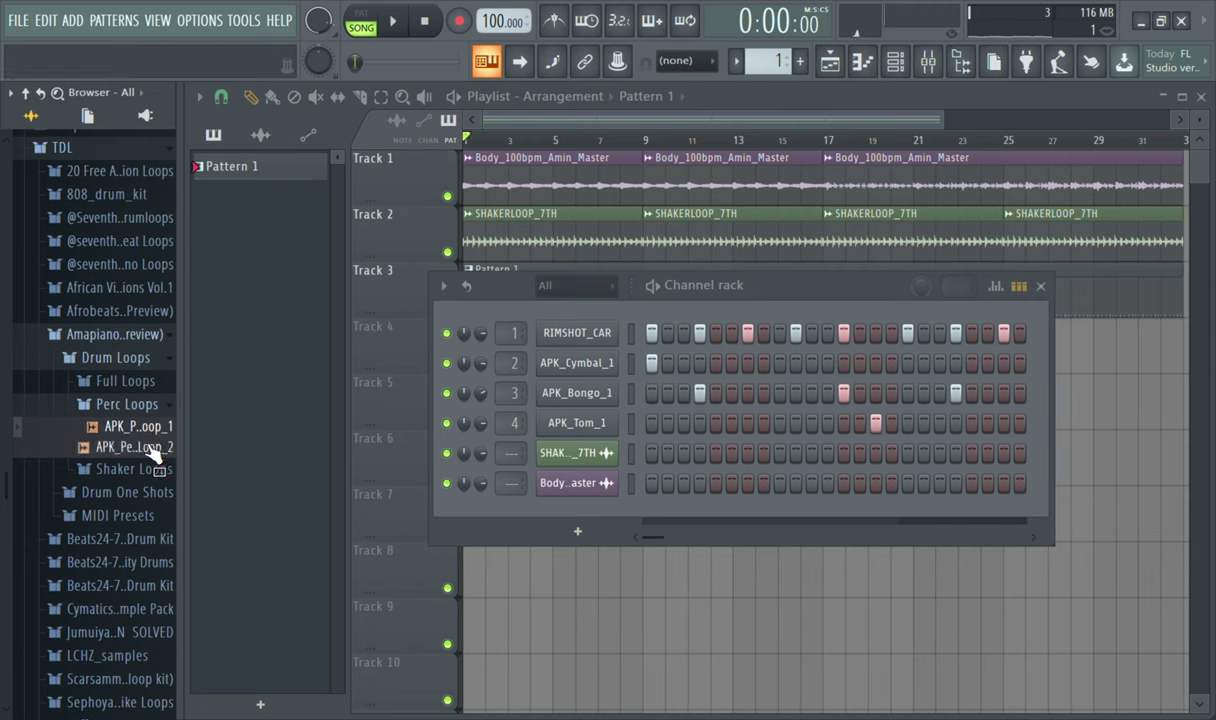
click(152, 447)
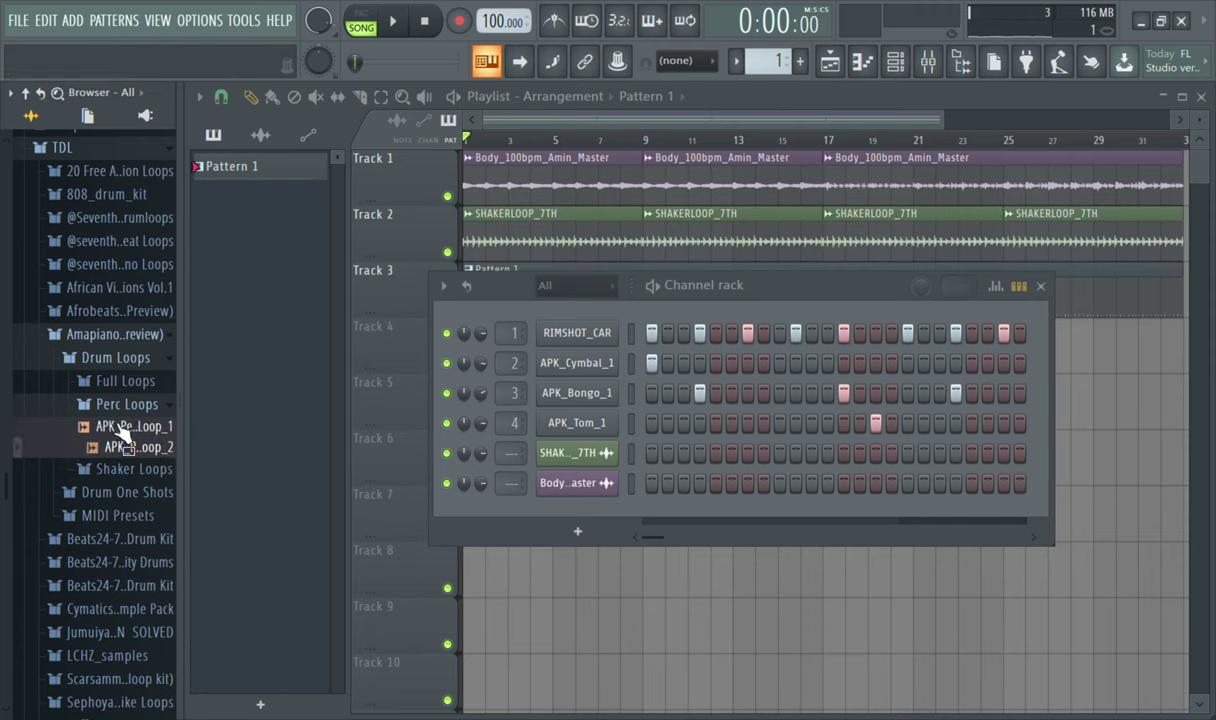
click(121, 430)
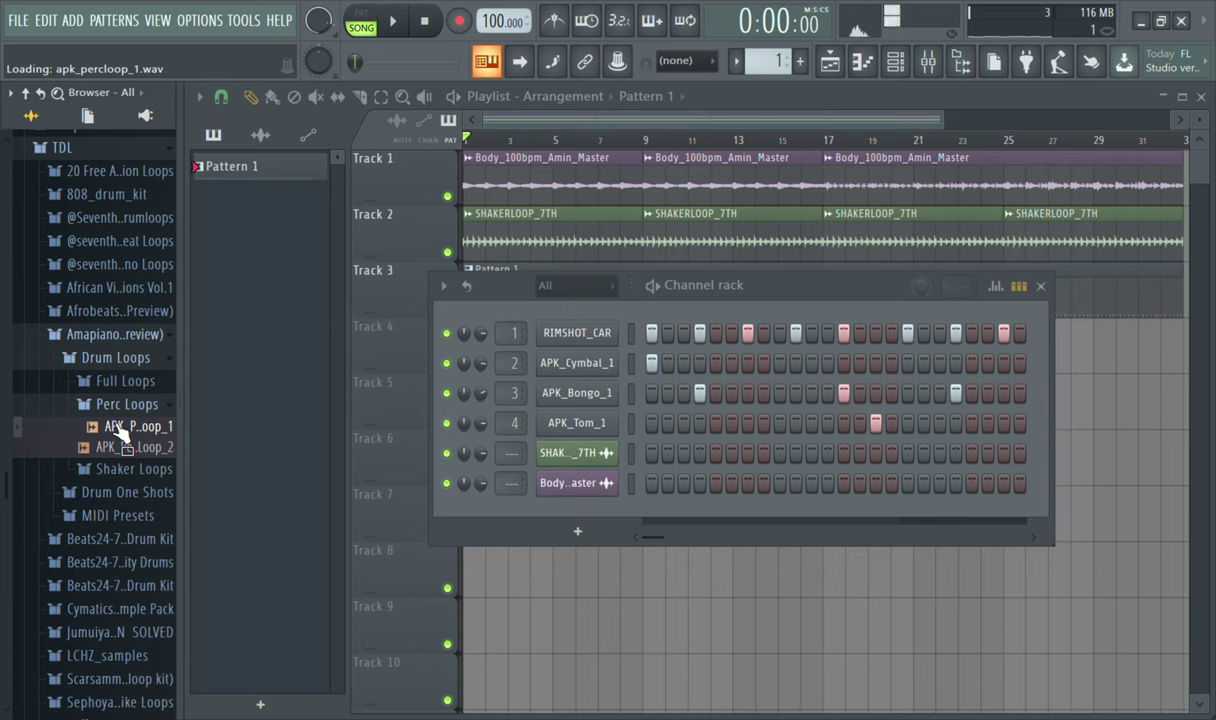
click(115, 449)
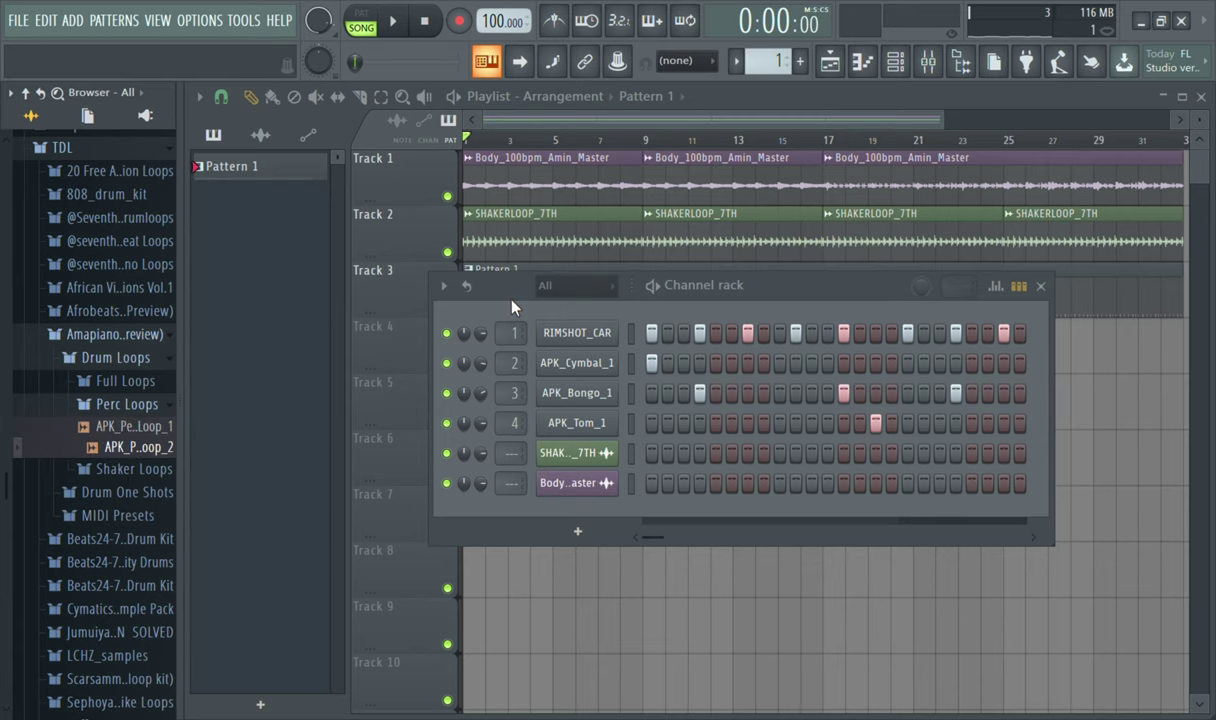
- Place APK_PercLoop_2 on Track 4 of the playlist at bar 1 and play the song
drag(511, 305, 526, 478)
drag(145, 448, 487, 353)
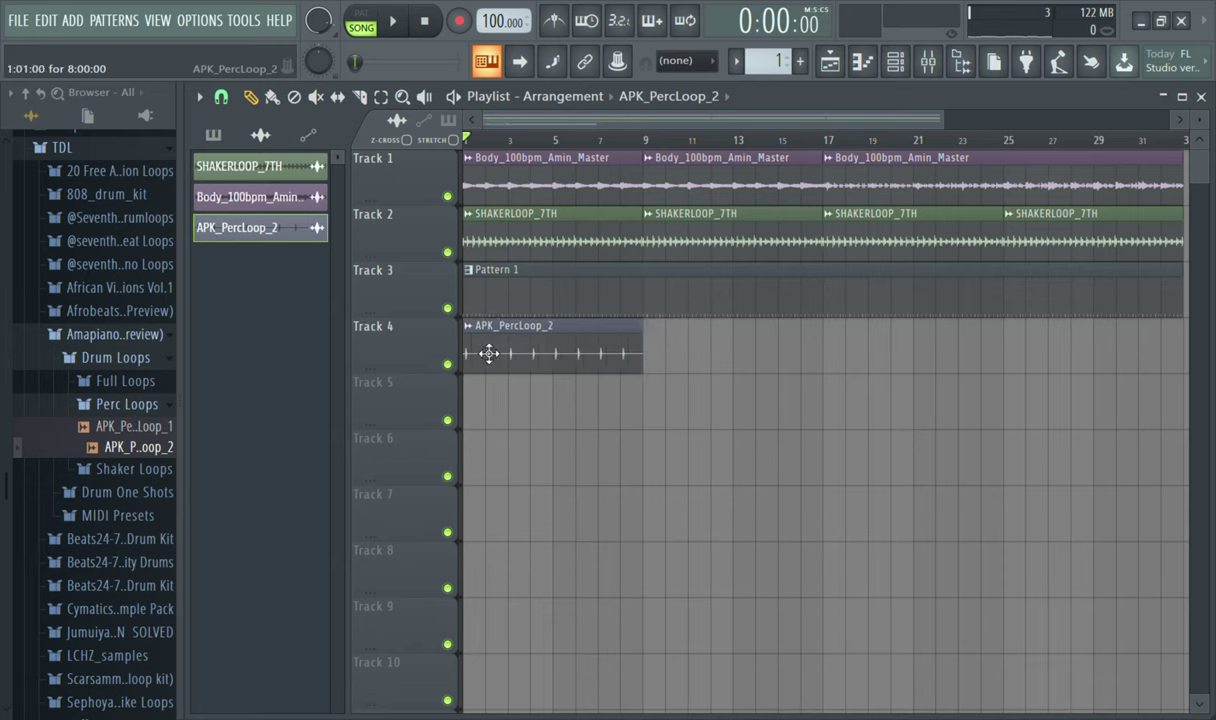
key(space)
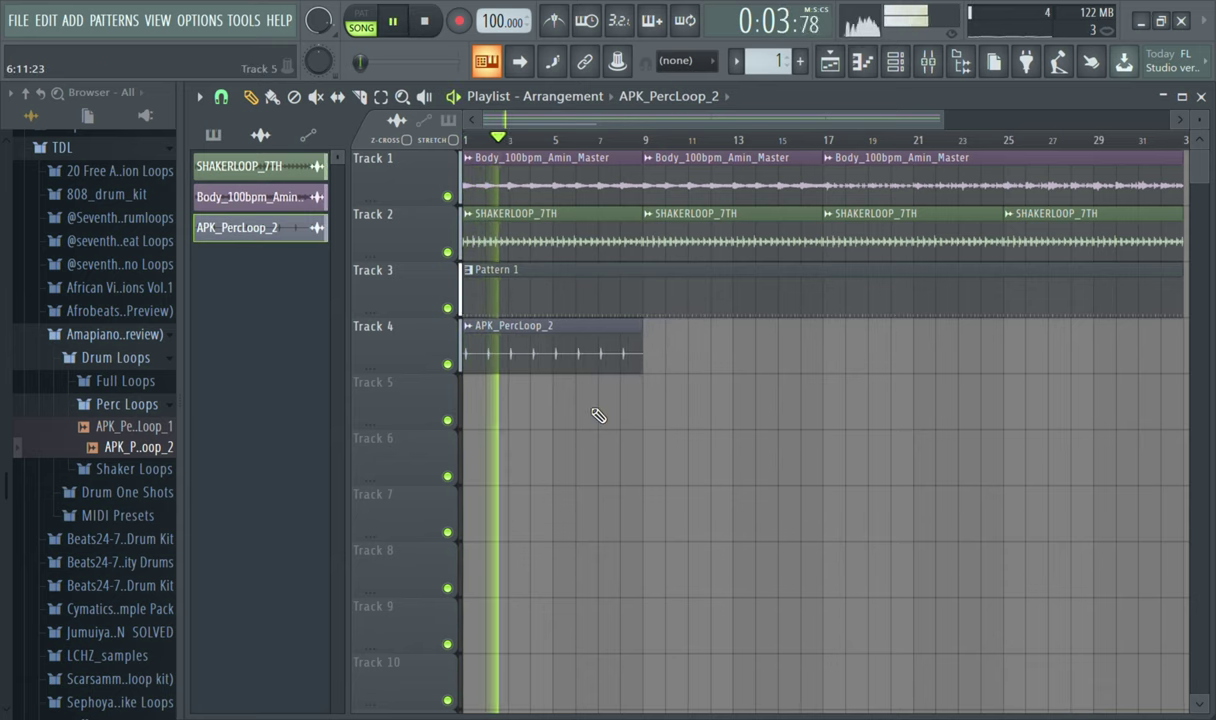
- Select the APK_PercLoop_2 clip on Track 4 and duplicate it three times to fill bars 1 through 32
click(381, 97)
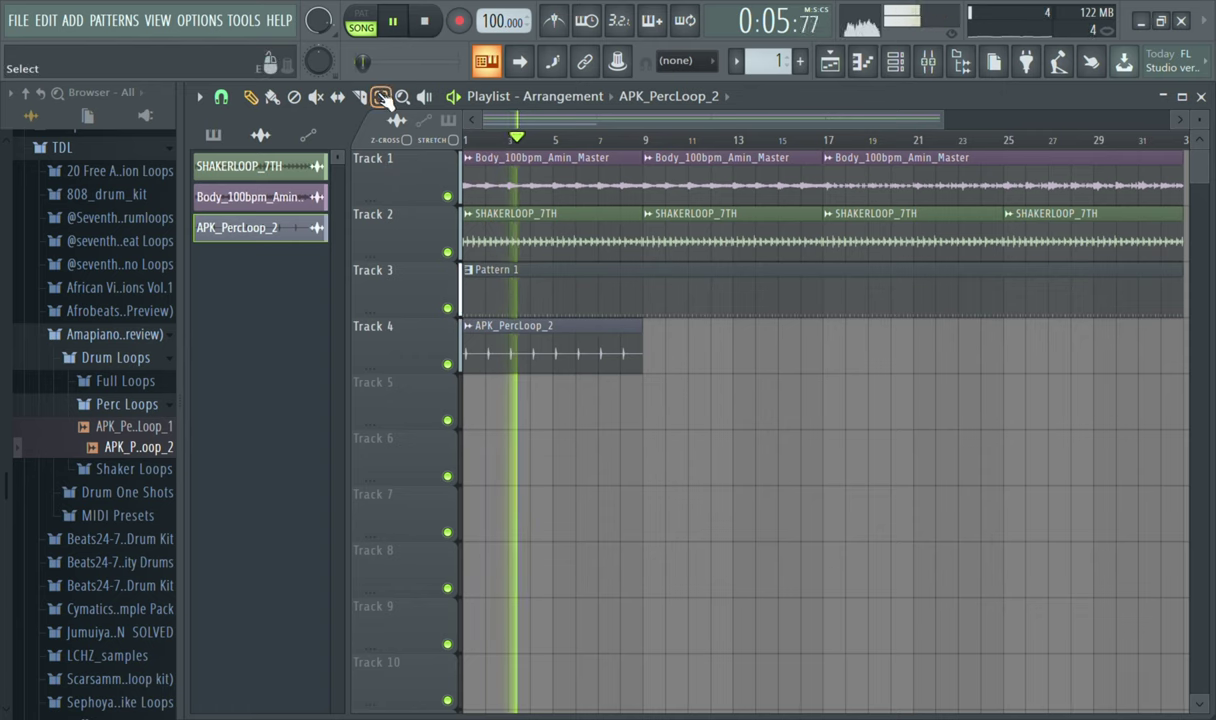
click(535, 367)
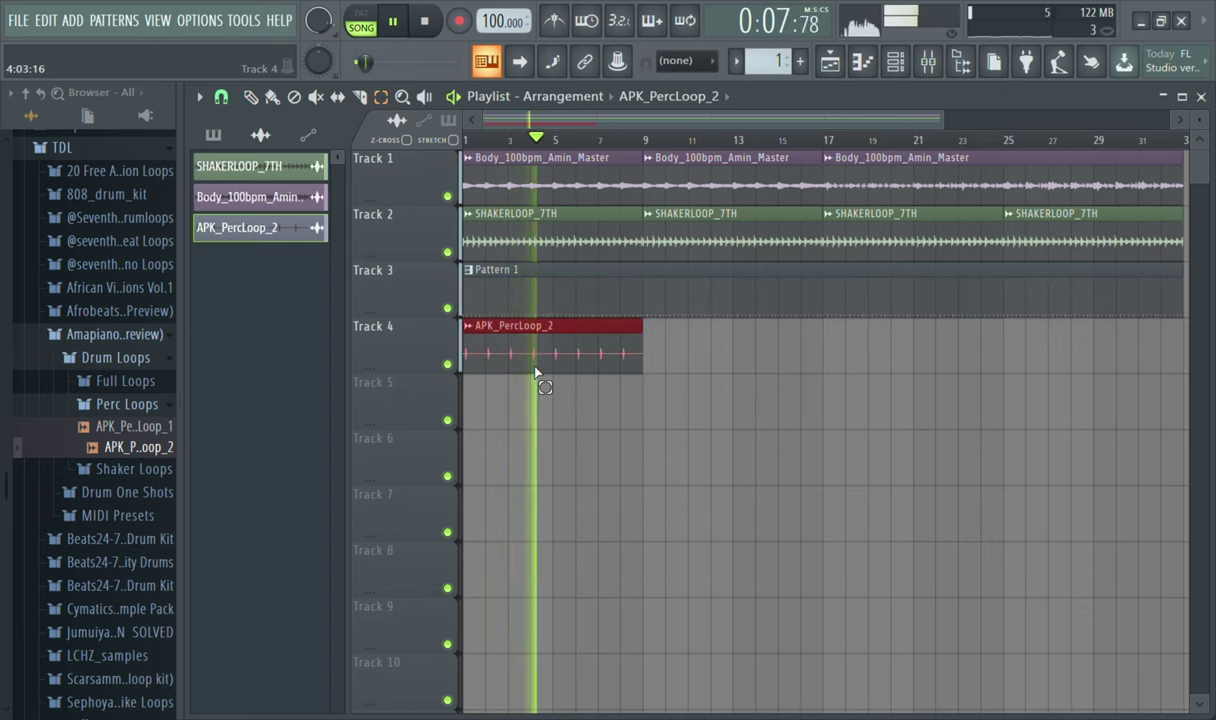
key(ctrl+b)
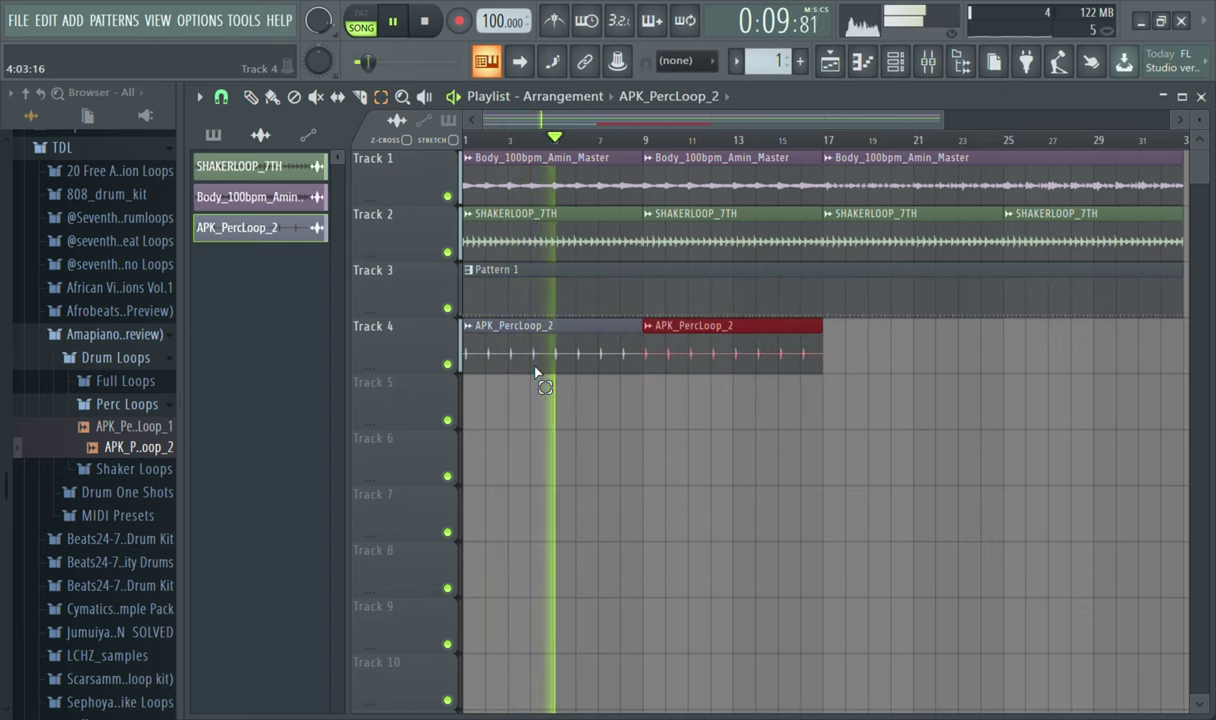
key(ctrl+b)
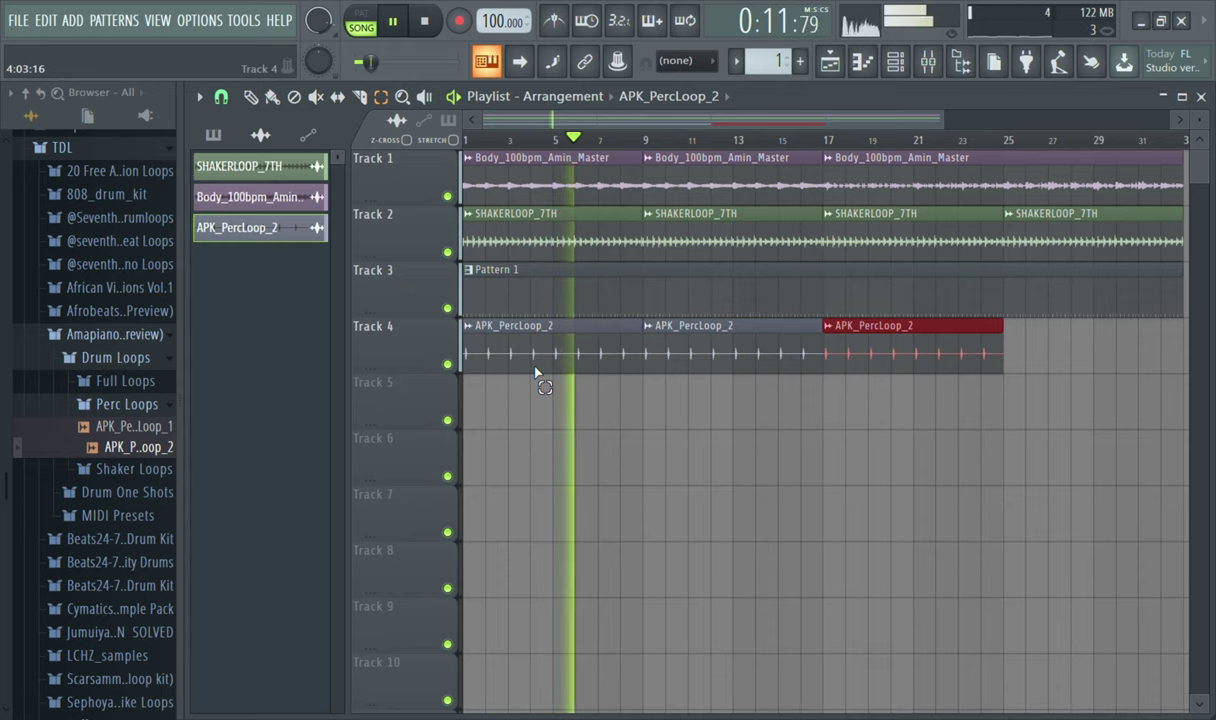
key(ctrl+b)
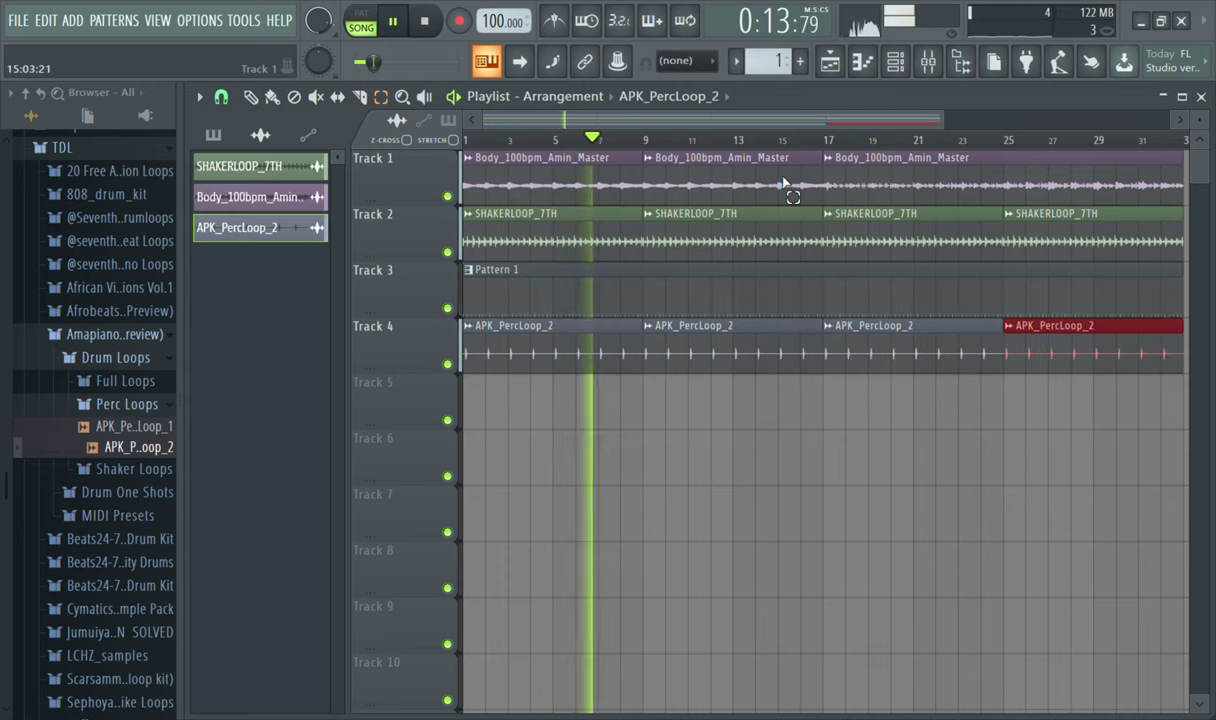
- Clear the clip selection in the playlist, collapse the Perc Loops folder and stop playback
mouse_move(749, 122)
mouse_down()
mouse_move(797, 127)
mouse_move(732, 128)
mouse_up()
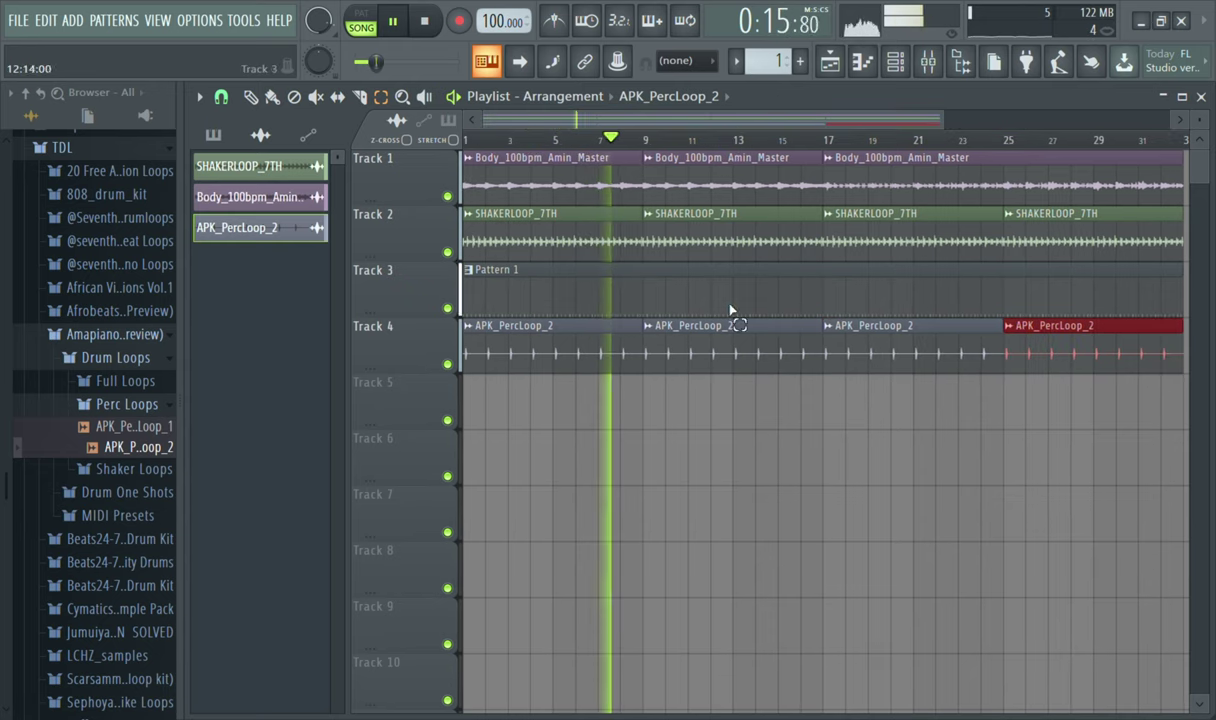
click(741, 456)
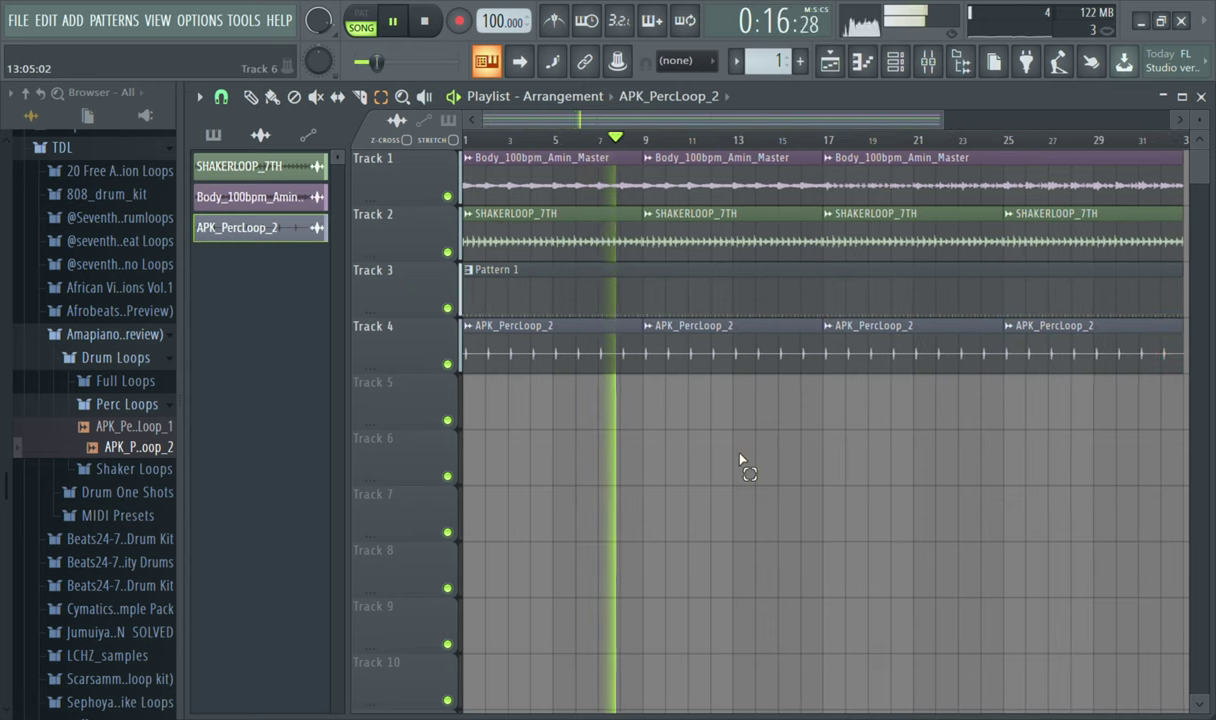
click(157, 414)
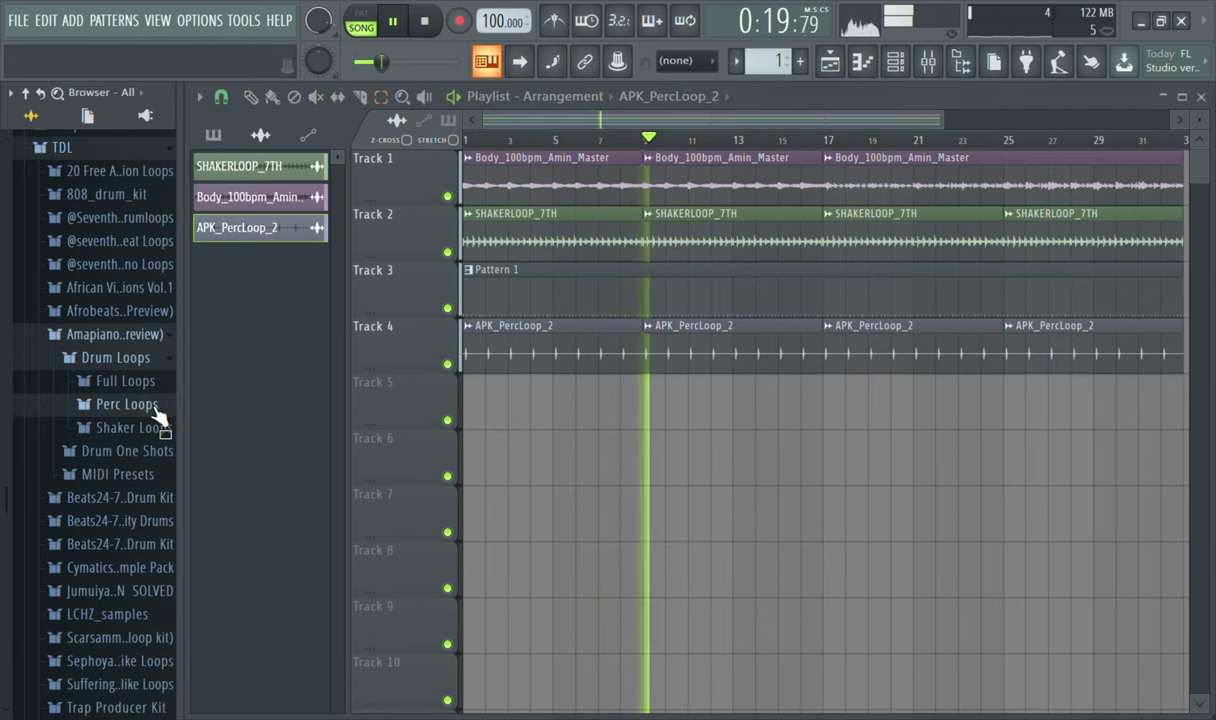
key(space)
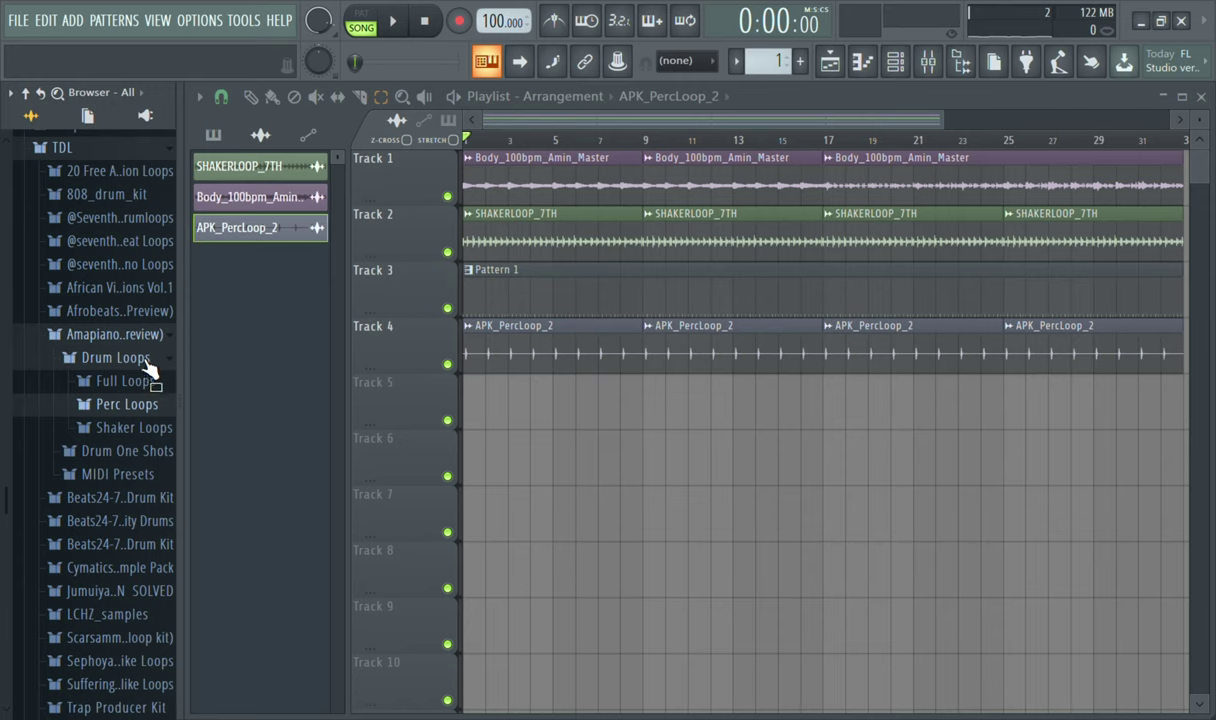
- Audition APK_PercLoop_2 and APK_PercLoop_1 again, then play the song and collapse the Drum Loops folder
click(145, 412)
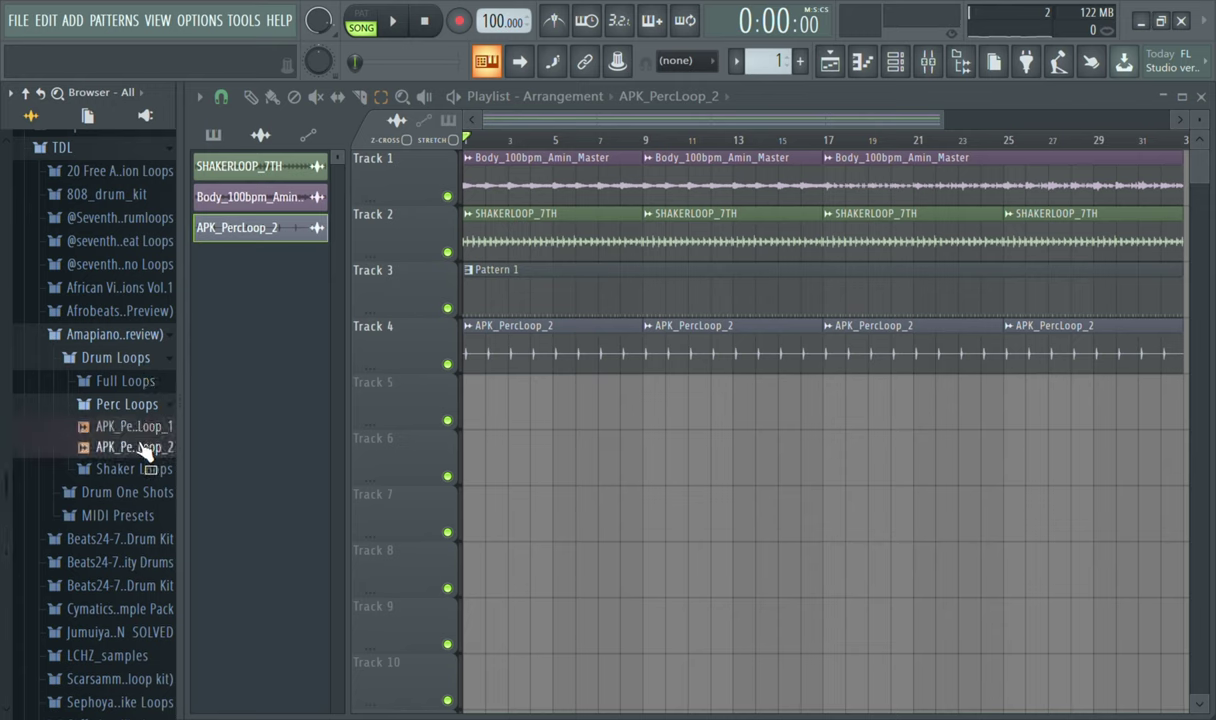
click(140, 446)
key(Up)
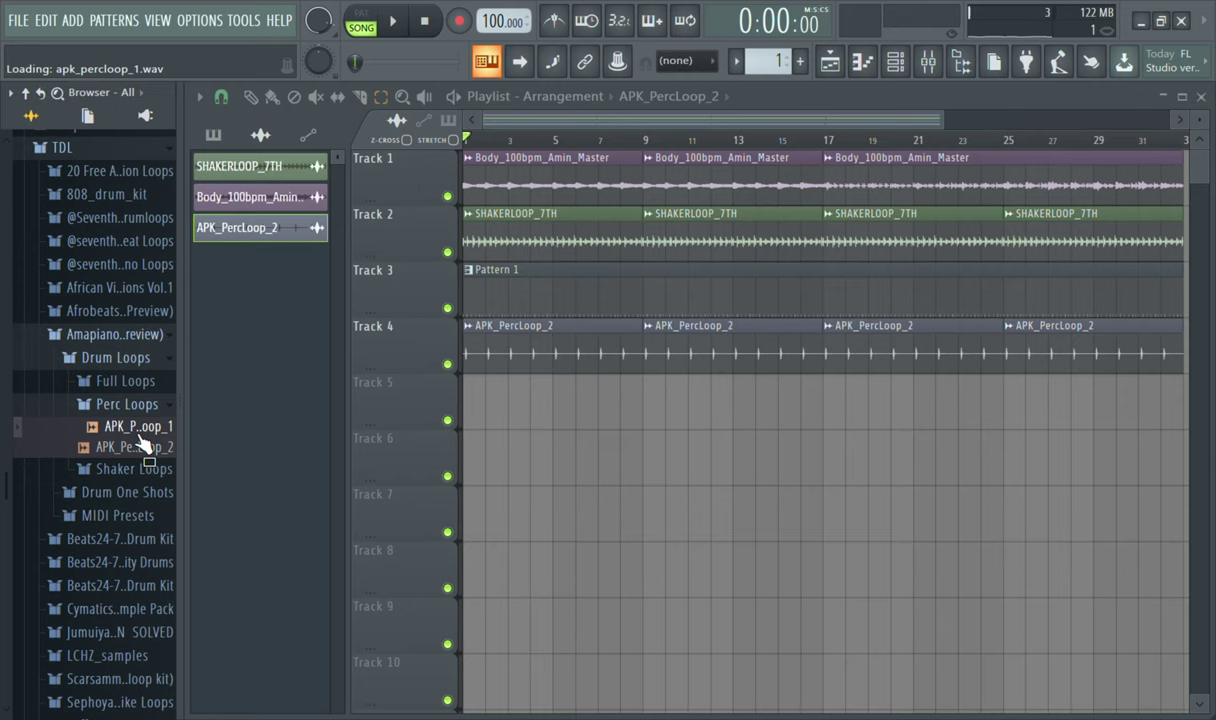
click(150, 412)
key(space)
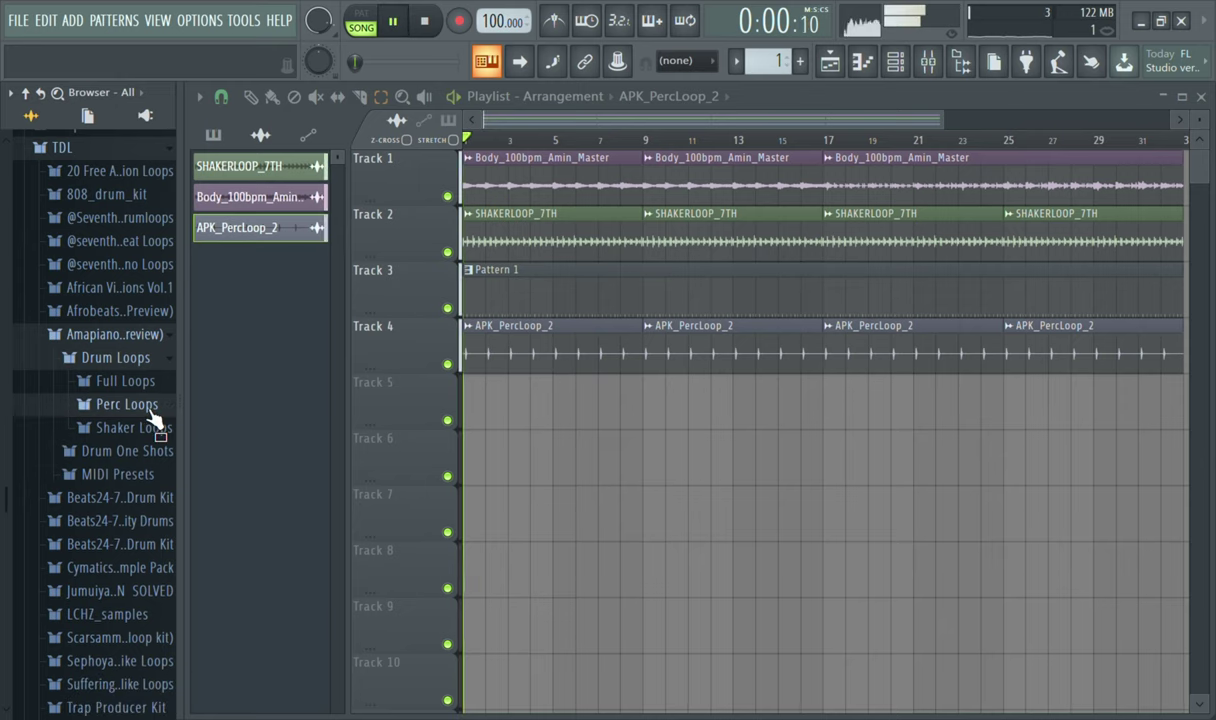
click(163, 366)
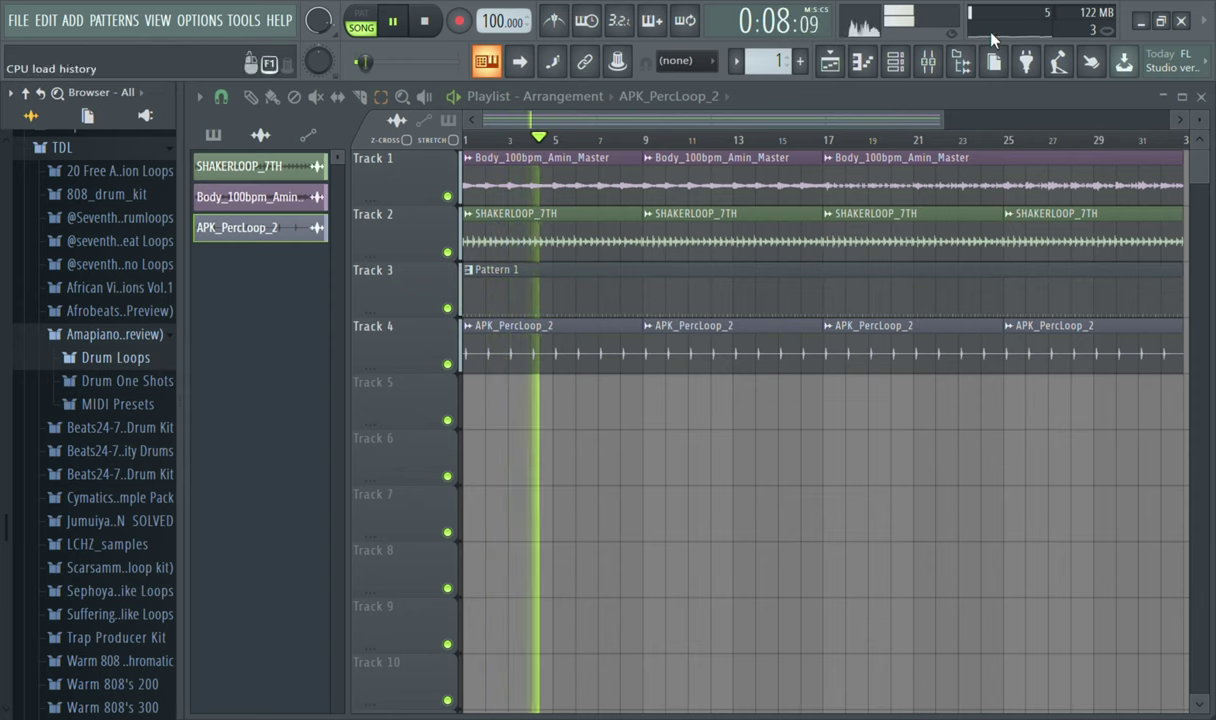
- Open the Channel rack, replay the song from the beginning and stop playback
click(895, 61)
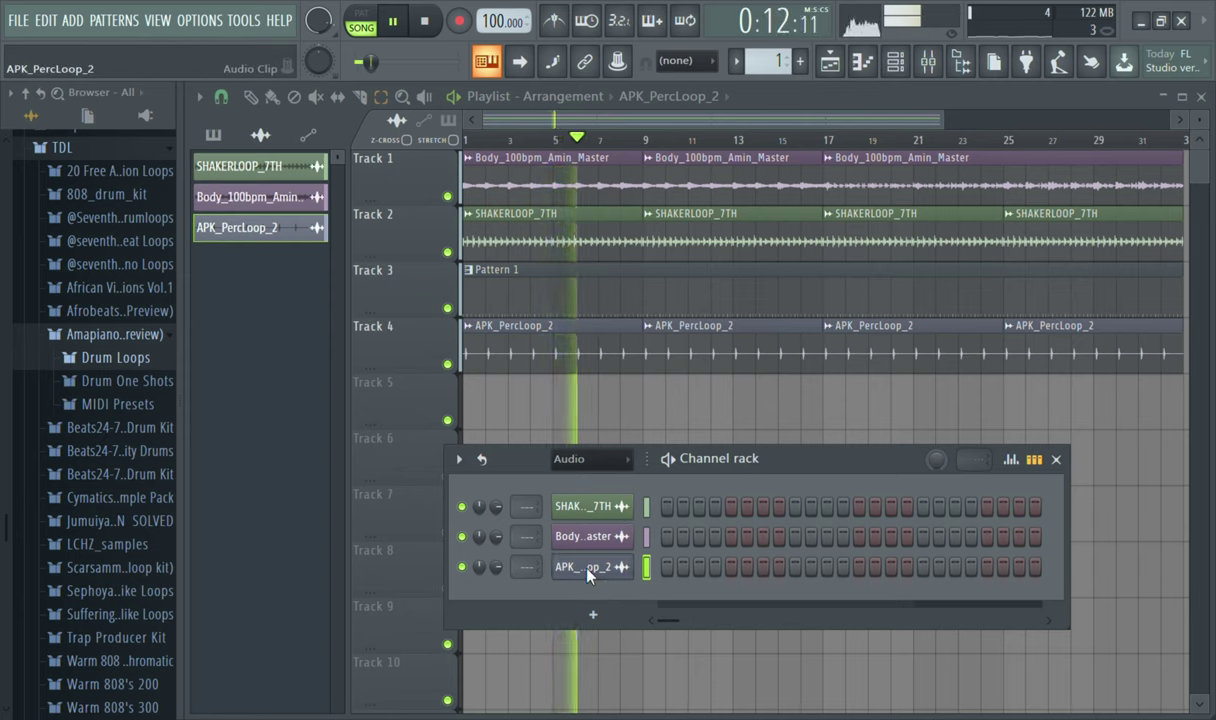
key(space)
key(space)
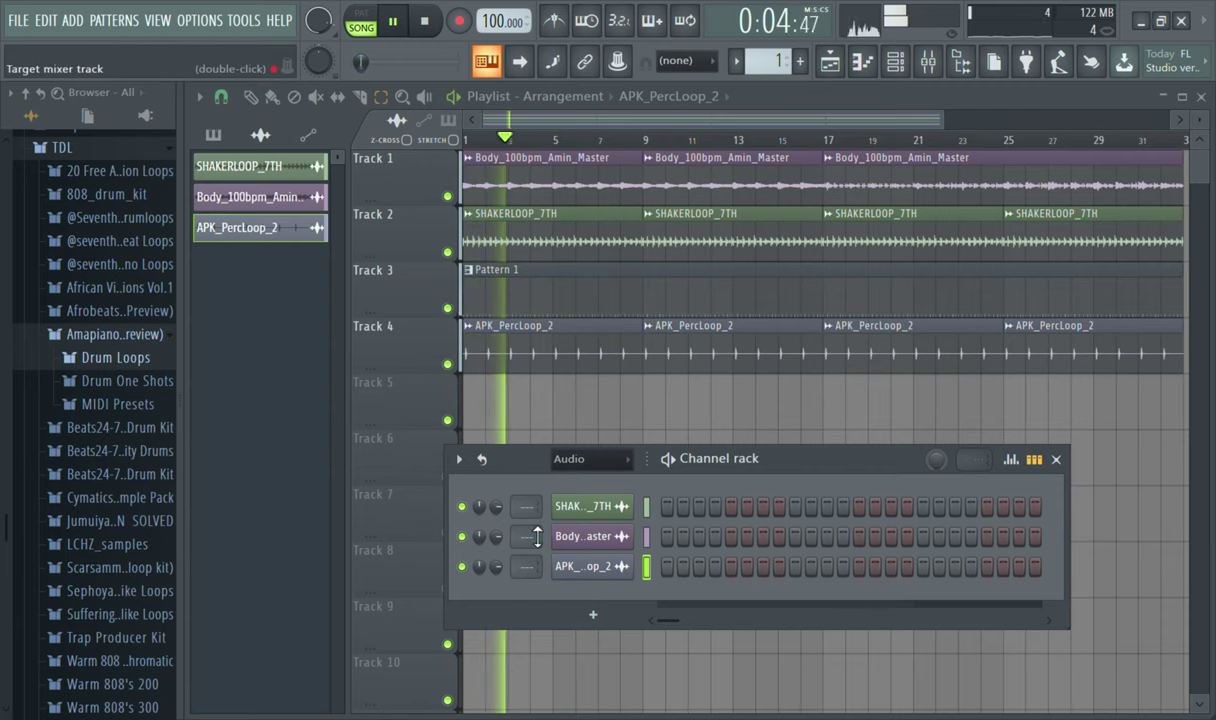
key(space)
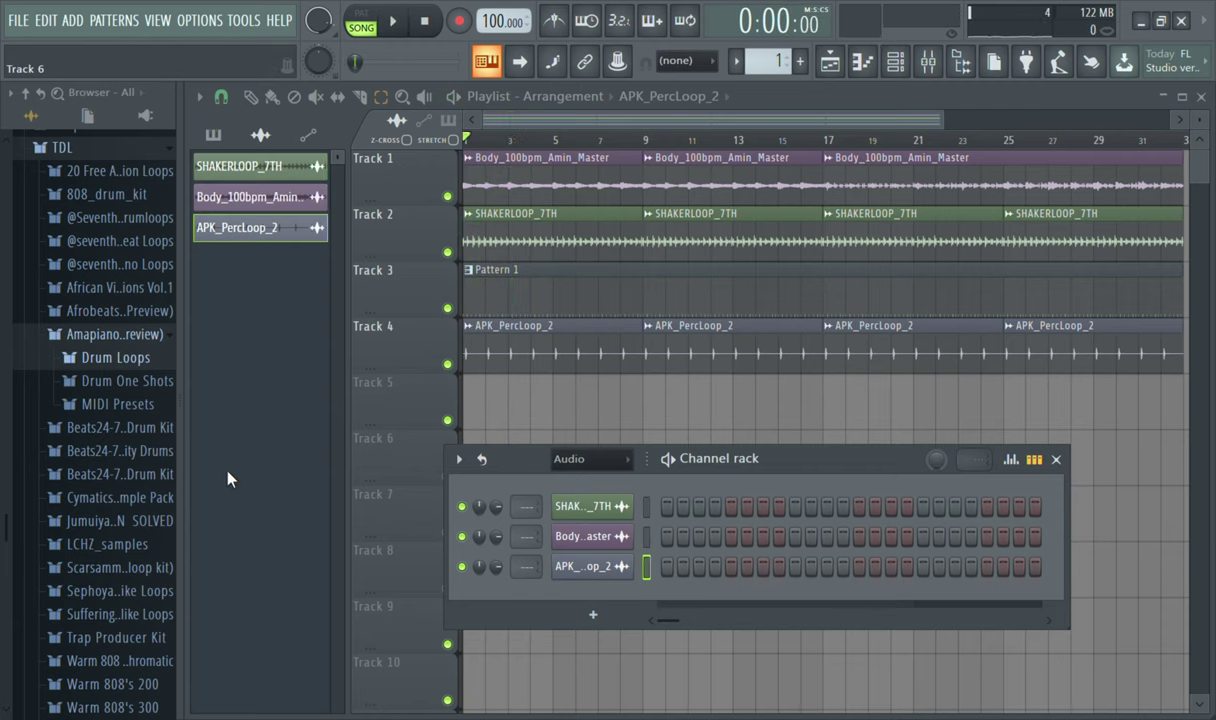
- Collapse the Amapiano kit and expand the Kicks folder in the Afrobeats kit's Drum One Shots
click(140, 338)
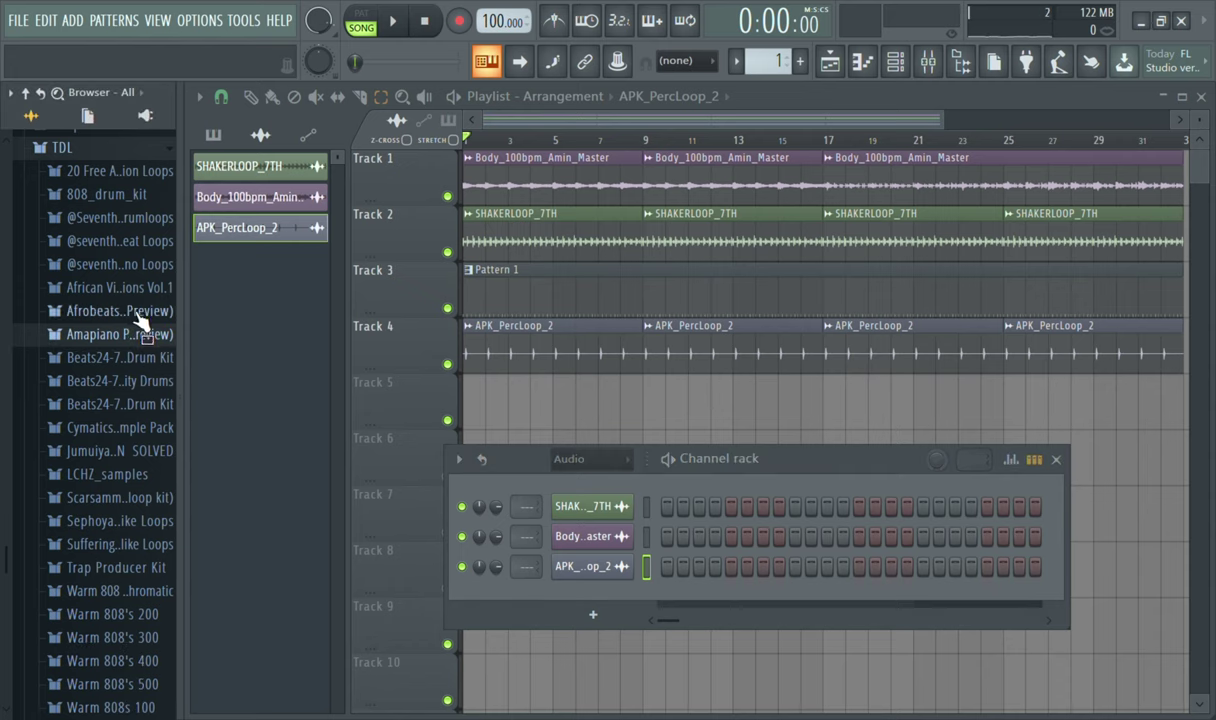
click(125, 311)
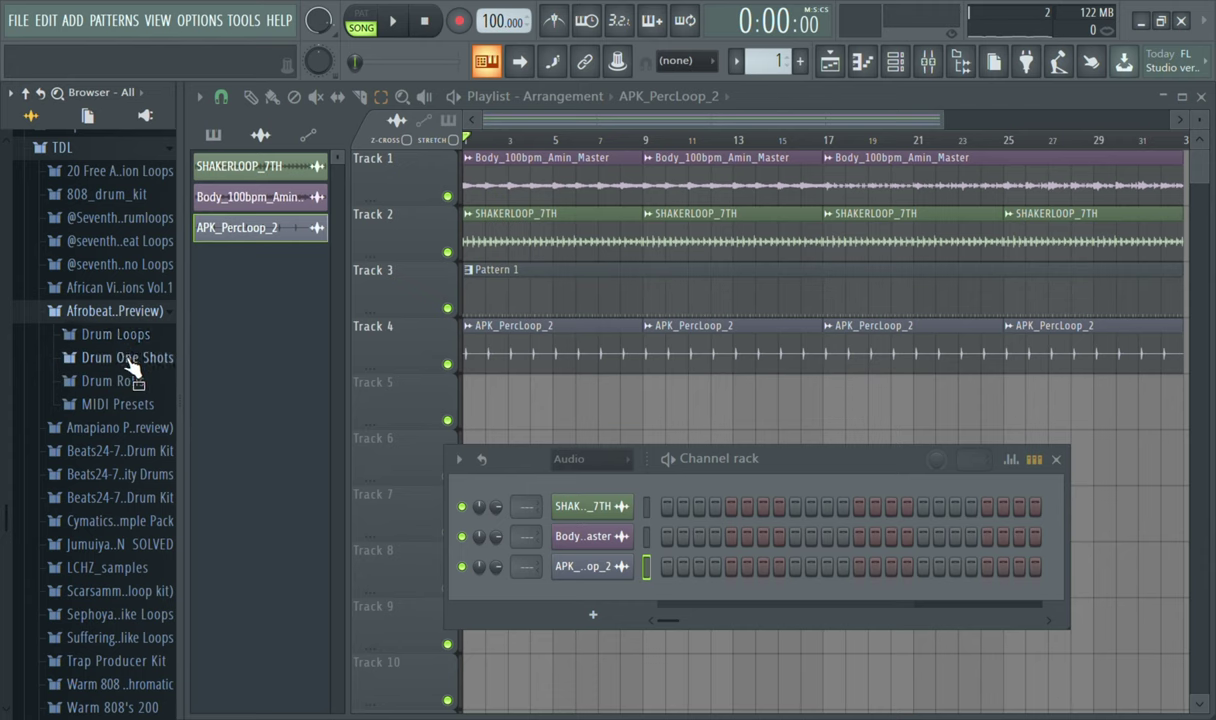
click(140, 356)
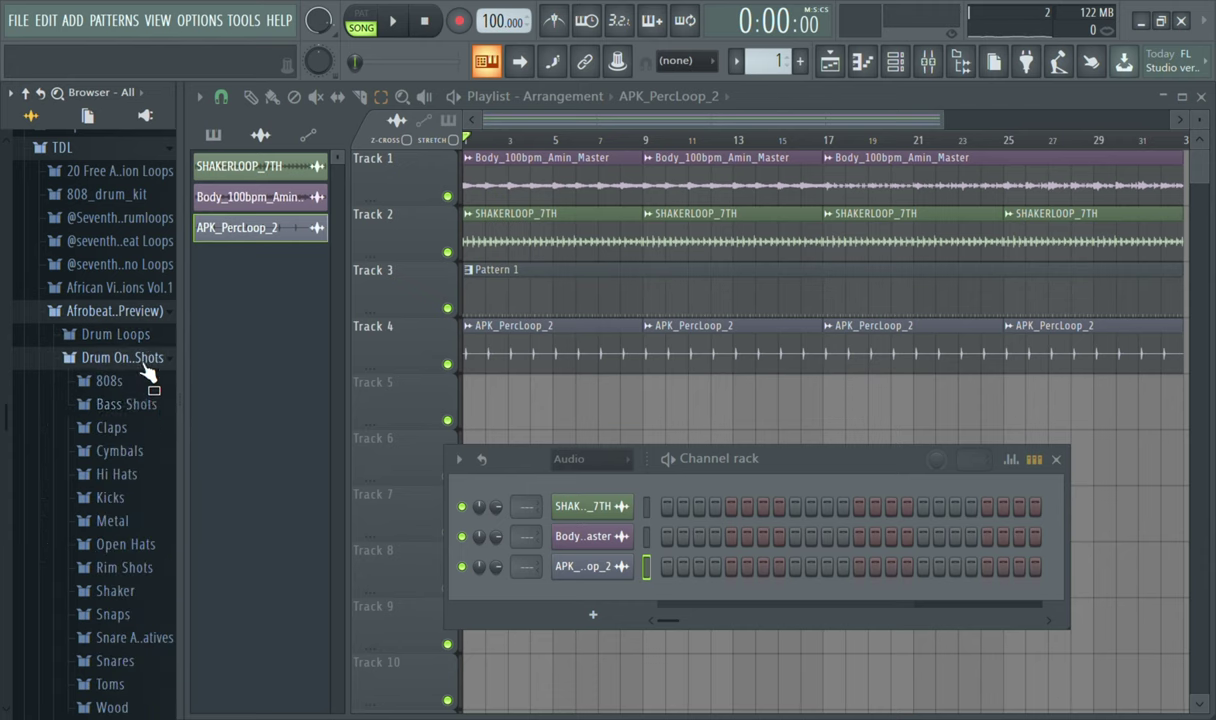
click(110, 497)
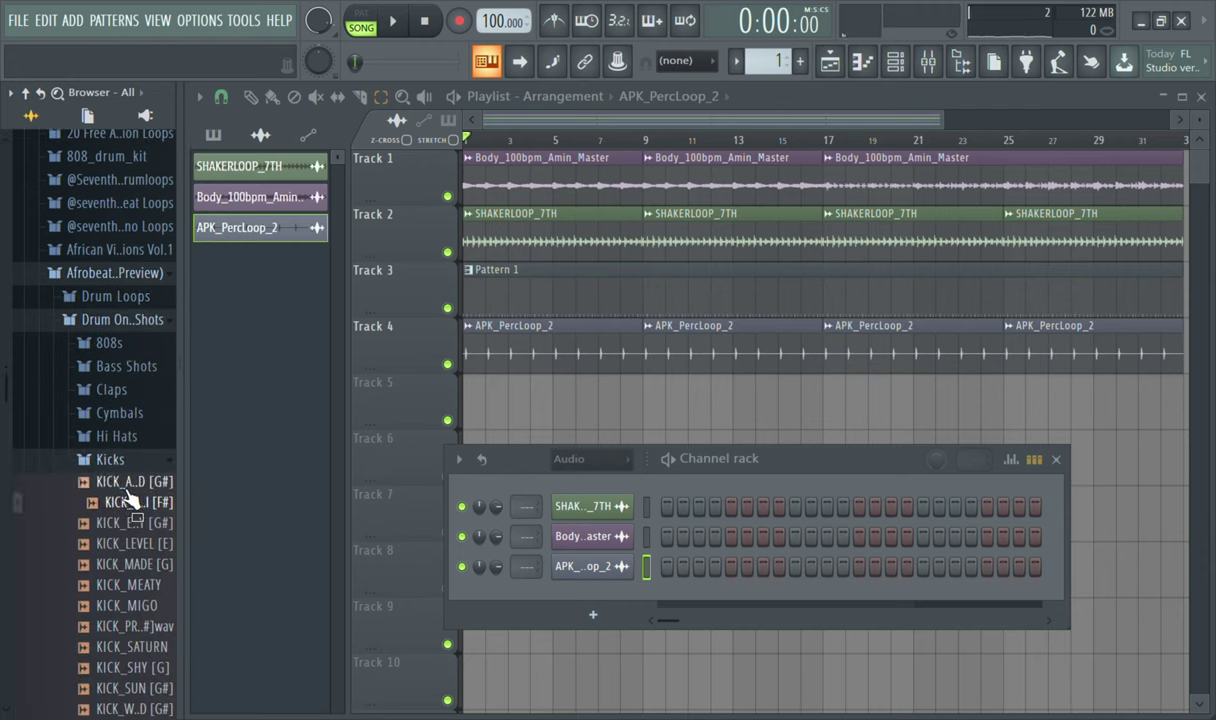
- Audition the Afrobeats kit's kick one-shots one after another down the Kicks folder, including KICK_MEATY, KICK_MIGO and KICK_SATURN
click(118, 481)
click(120, 502)
click(125, 524)
click(125, 543)
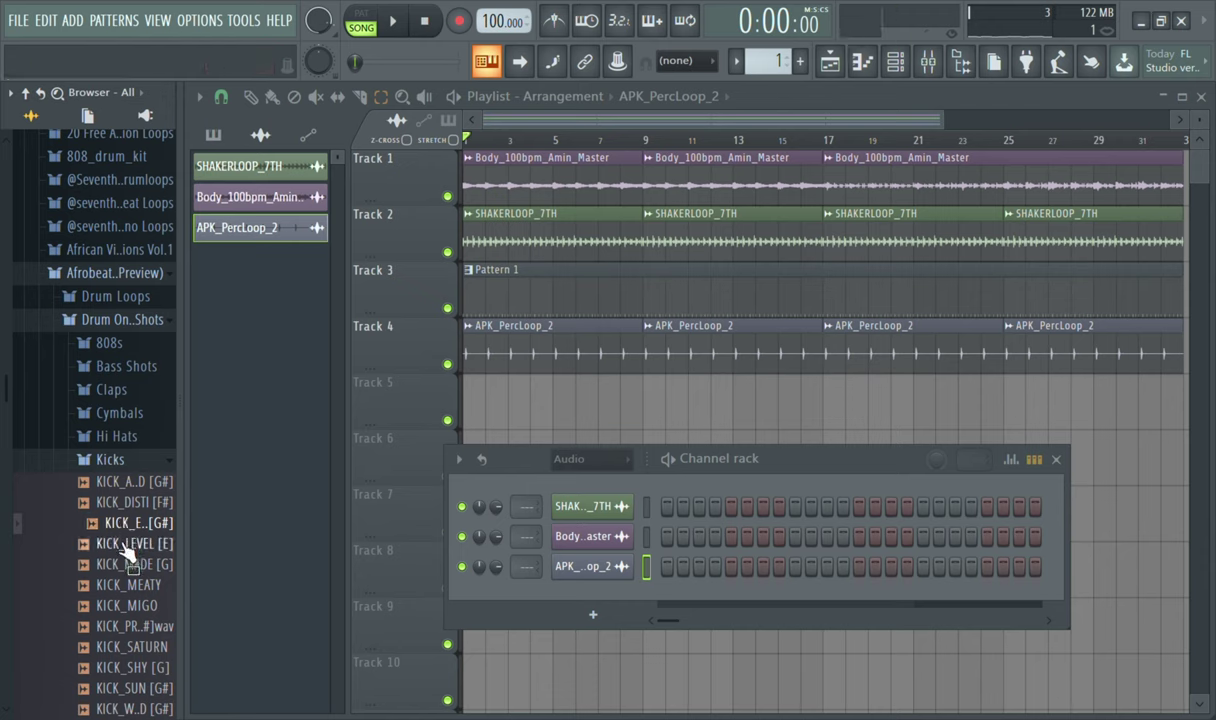
click(128, 564)
click(128, 586)
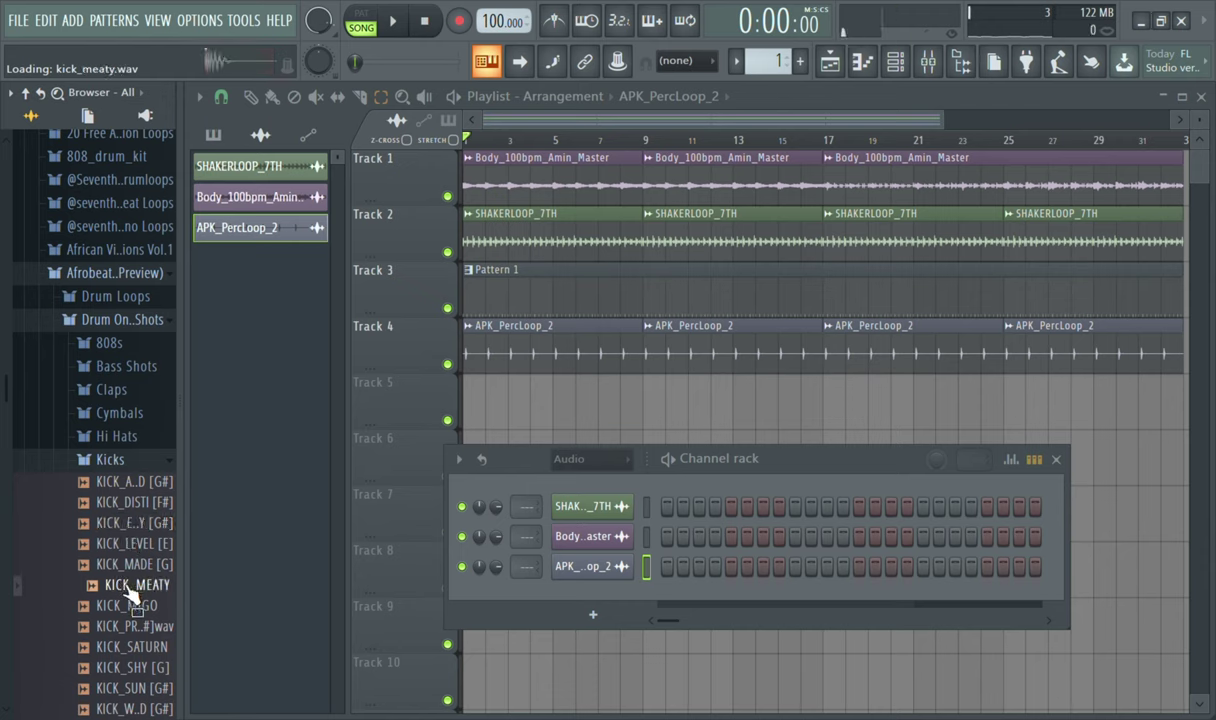
click(130, 605)
click(133, 626)
click(136, 647)
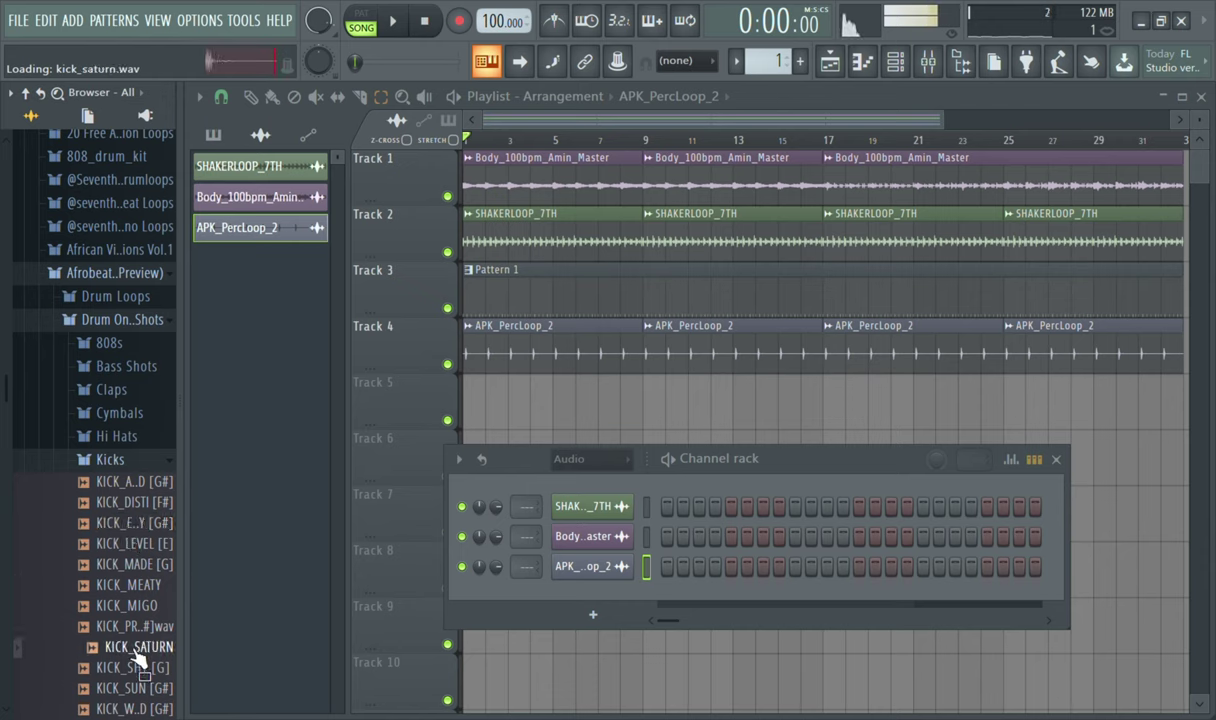
click(138, 667)
click(142, 690)
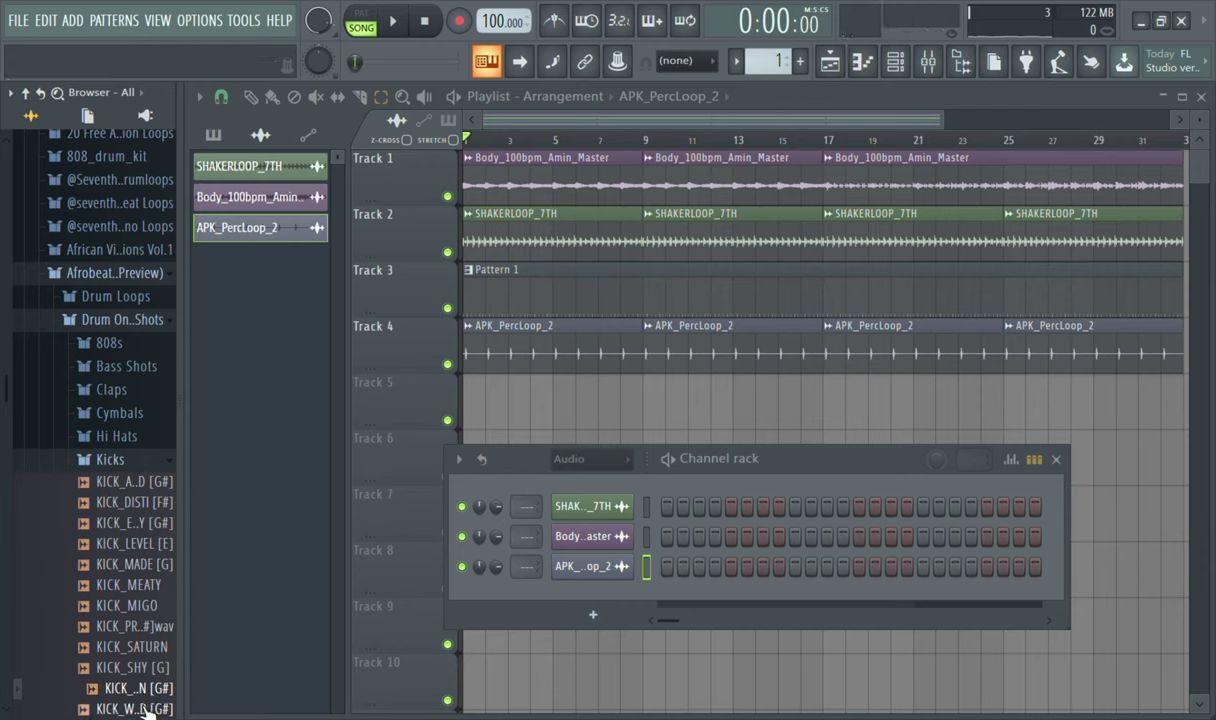
click(140, 708)
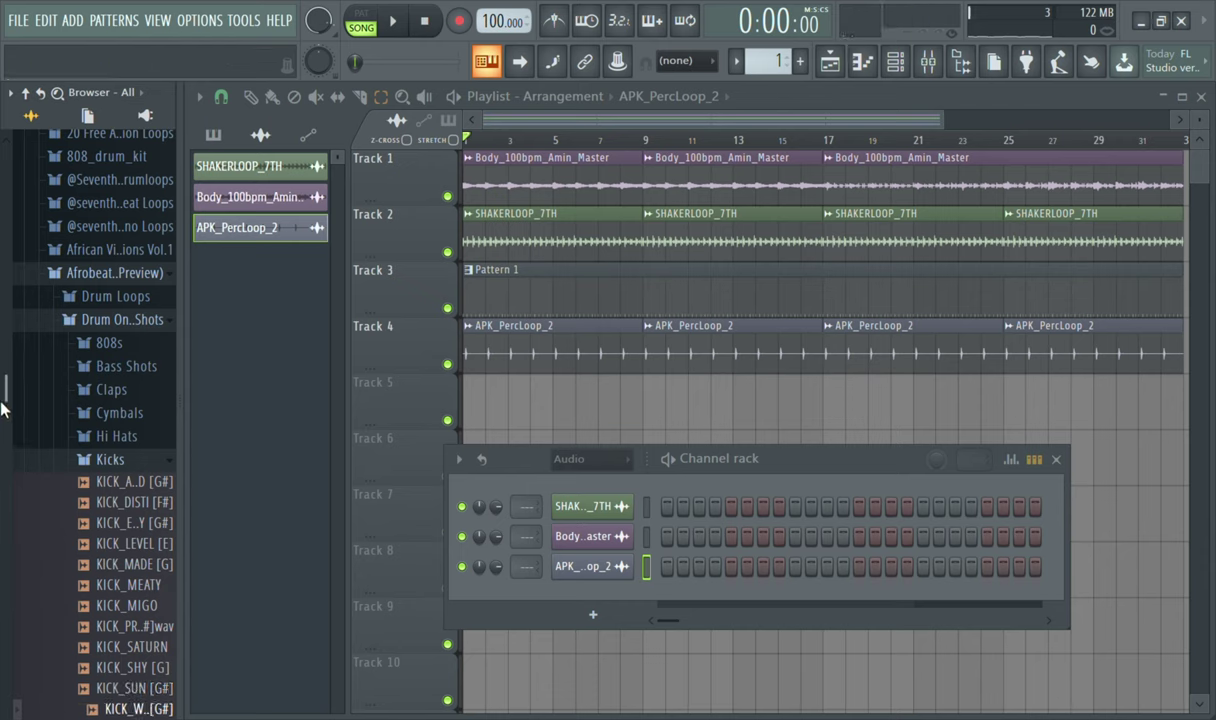
- Collapse the Afrobeats kit and expand the Kicks folder in the Amapiano kit's Drum One Shots
drag(5, 382, 12, 425)
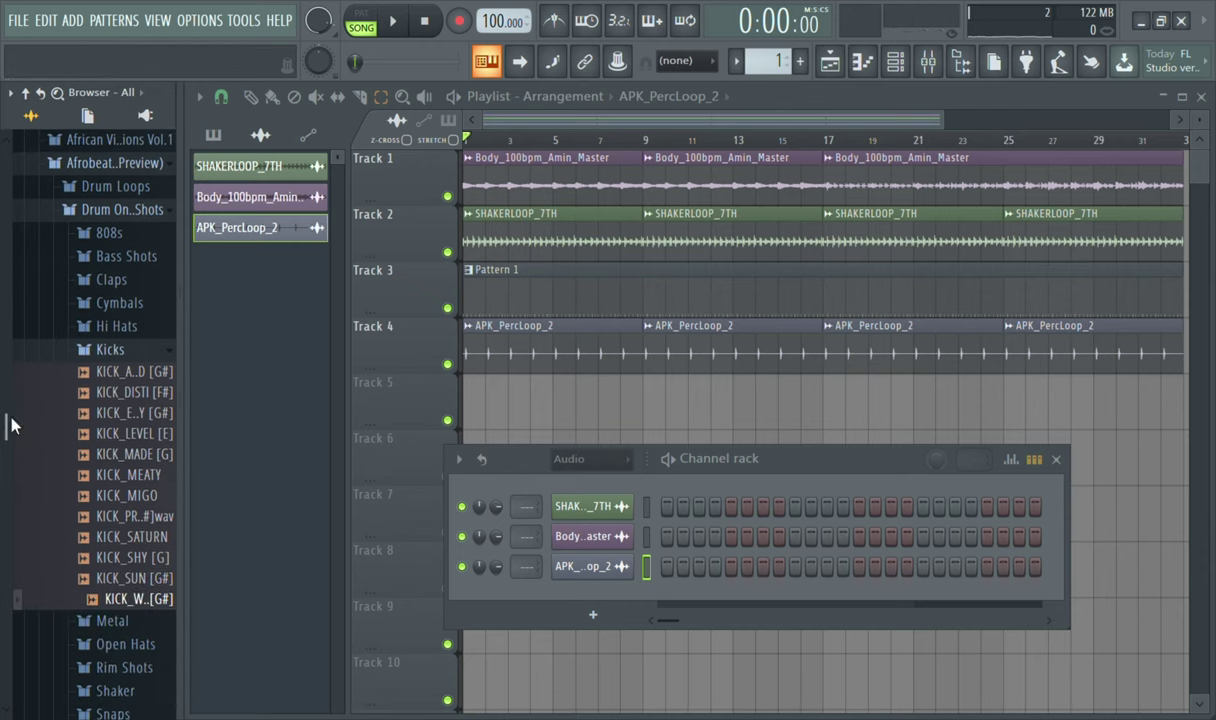
click(137, 355)
click(155, 212)
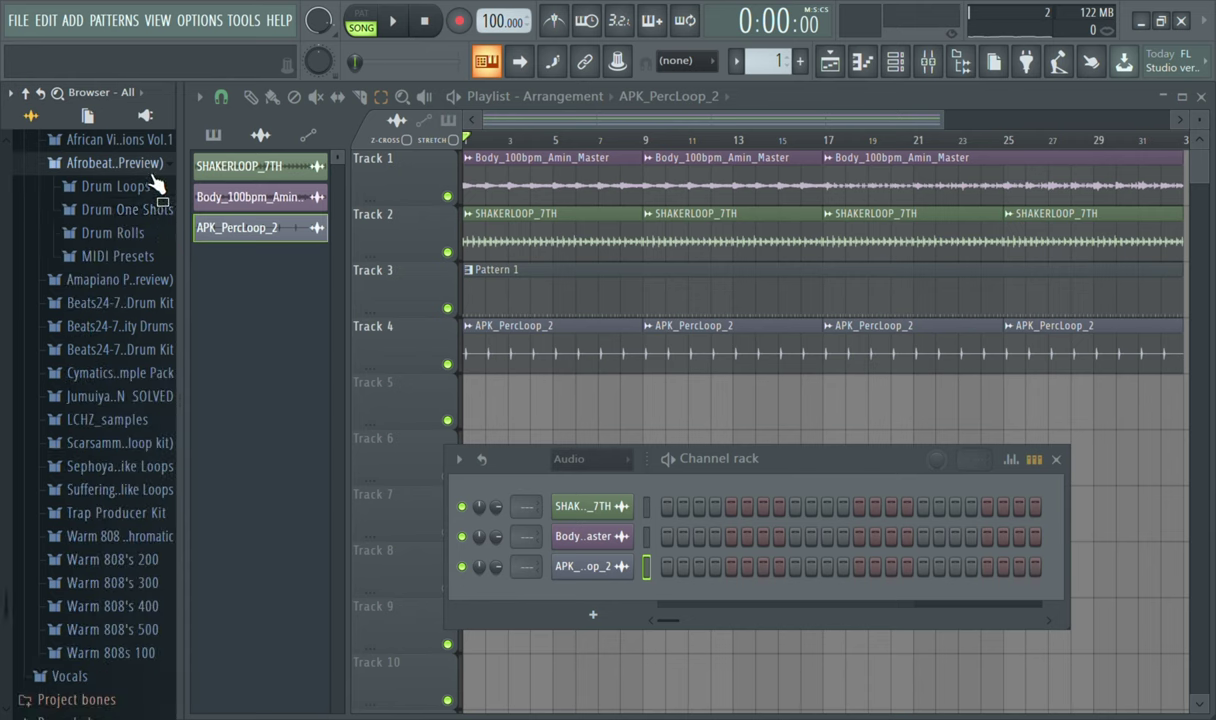
click(152, 168)
click(133, 189)
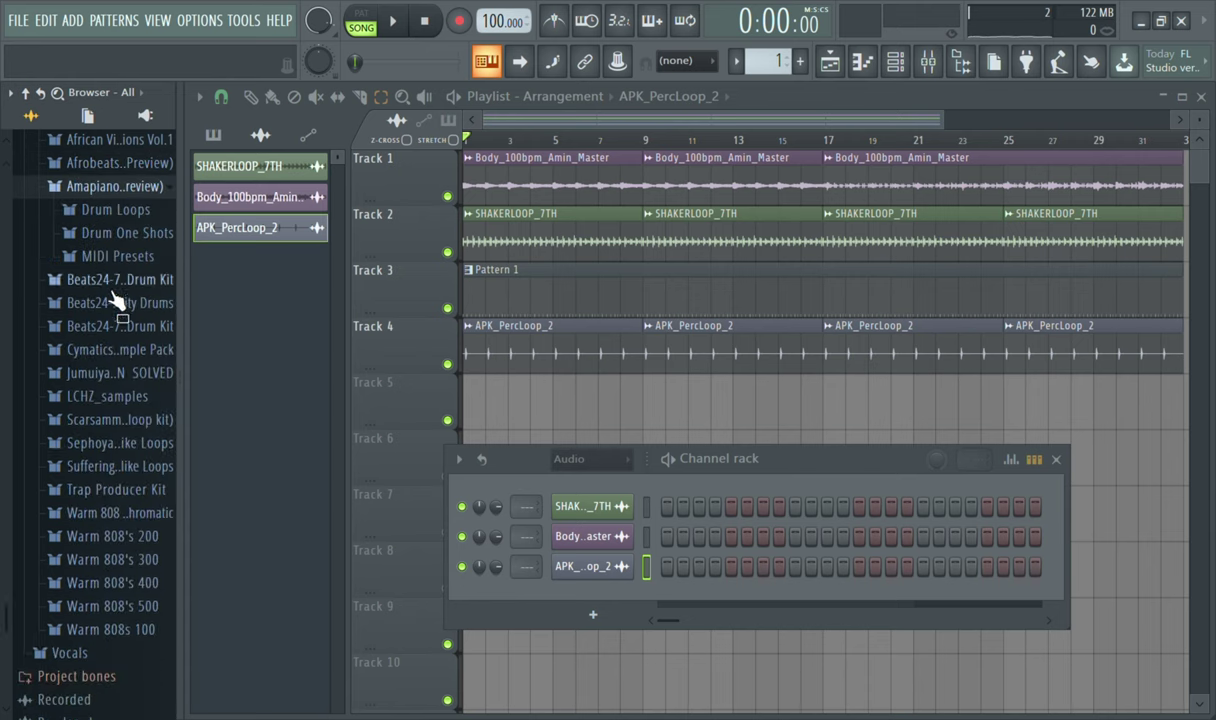
click(125, 234)
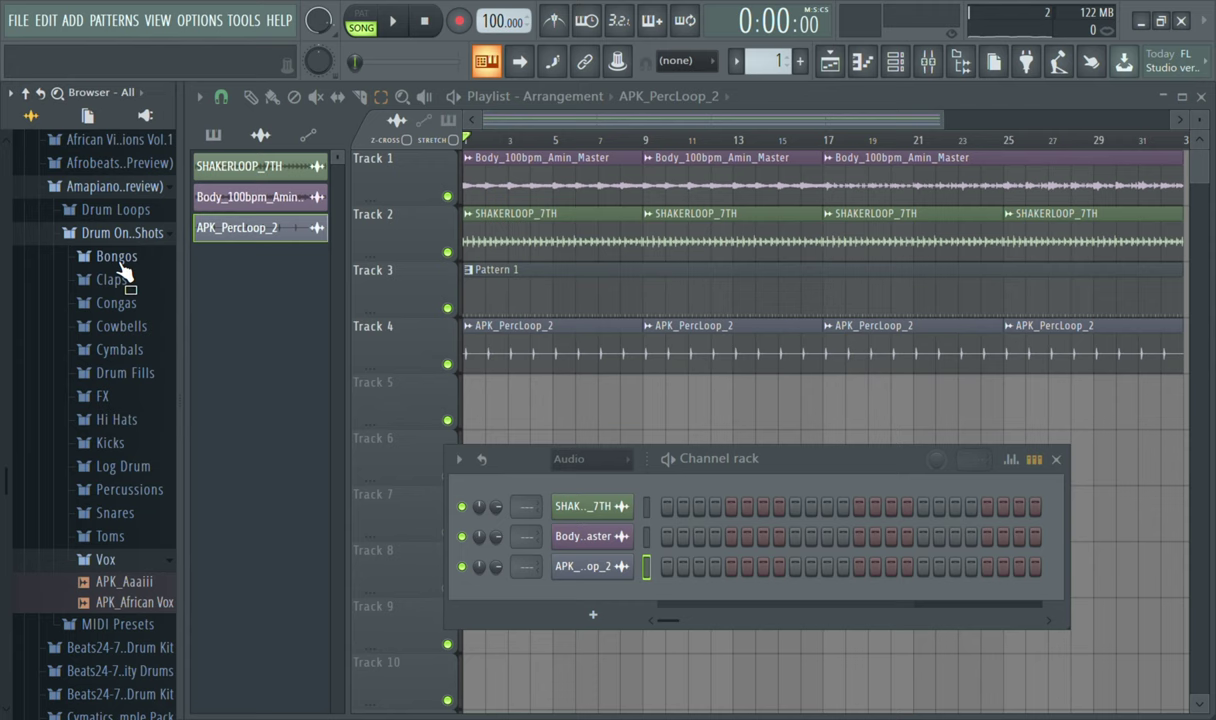
click(128, 443)
- Compare the APK_Kick_1 and APK_Kick_2 samples by ear and set the Channel rack's display filter to All
click(130, 465)
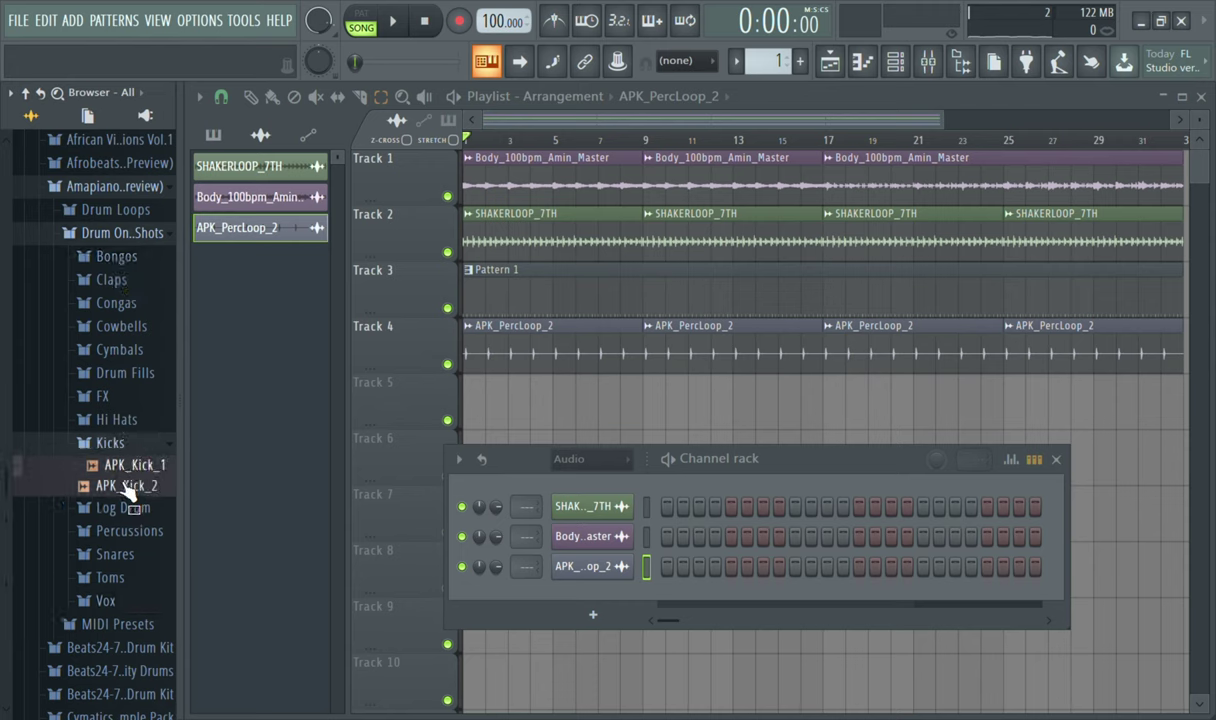
click(128, 486)
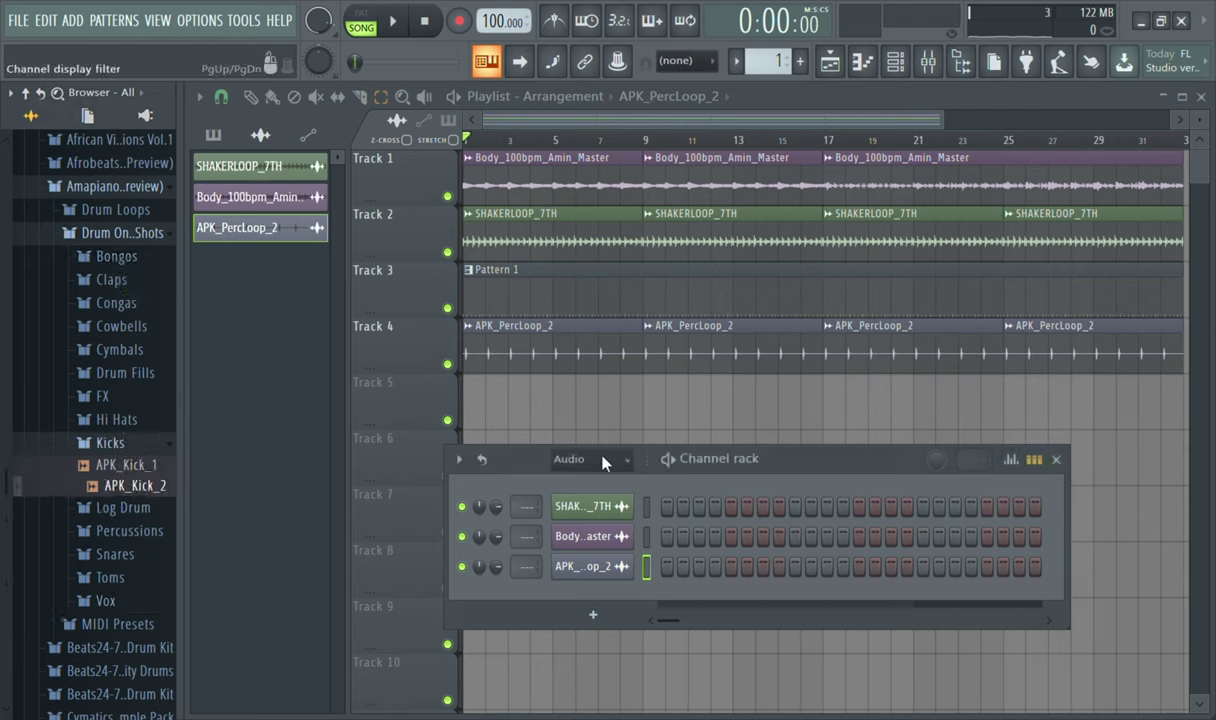
click(602, 490)
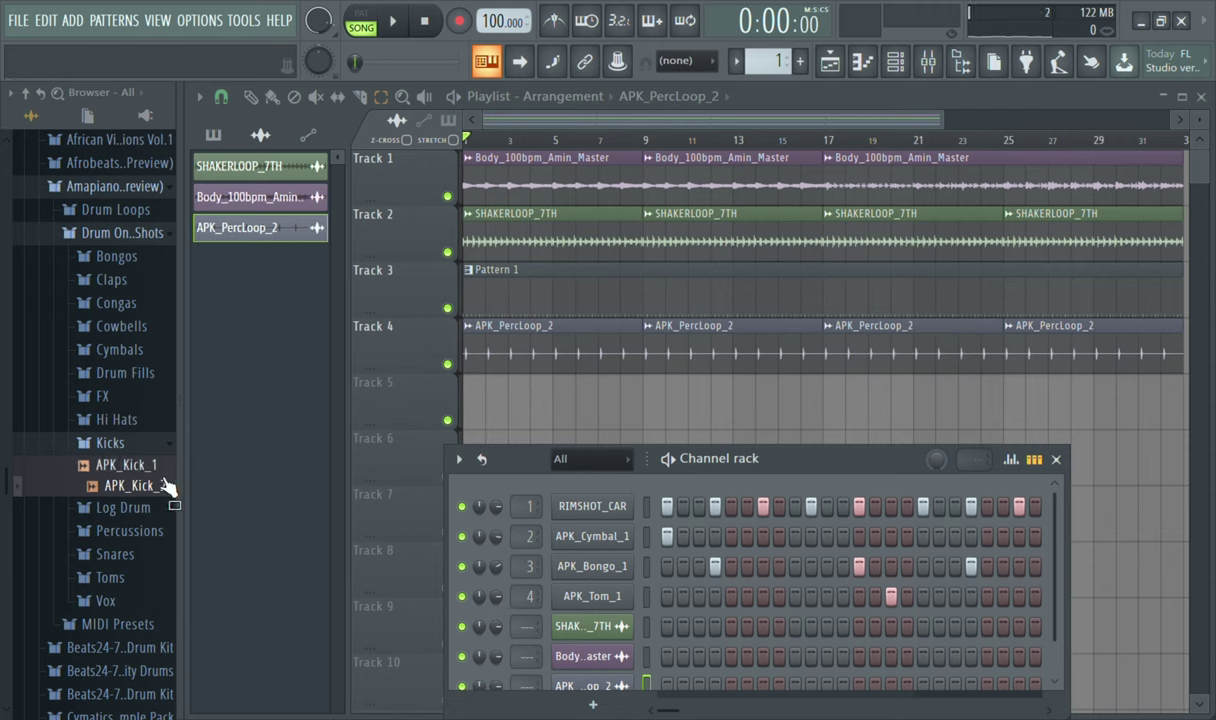
key(Up)
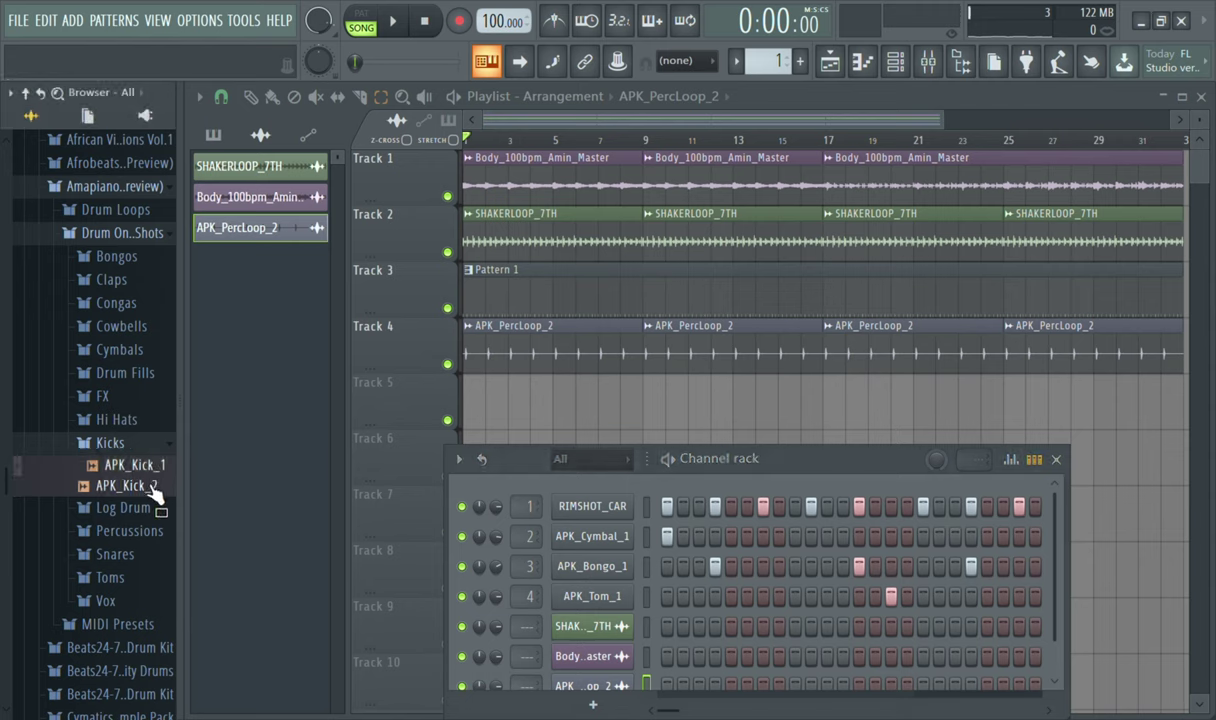
click(155, 488)
- Move the Channel rack higher, enlarge it to show all channels, and add APK_Kick_2 as a new channel
drag(155, 488, 688, 400)
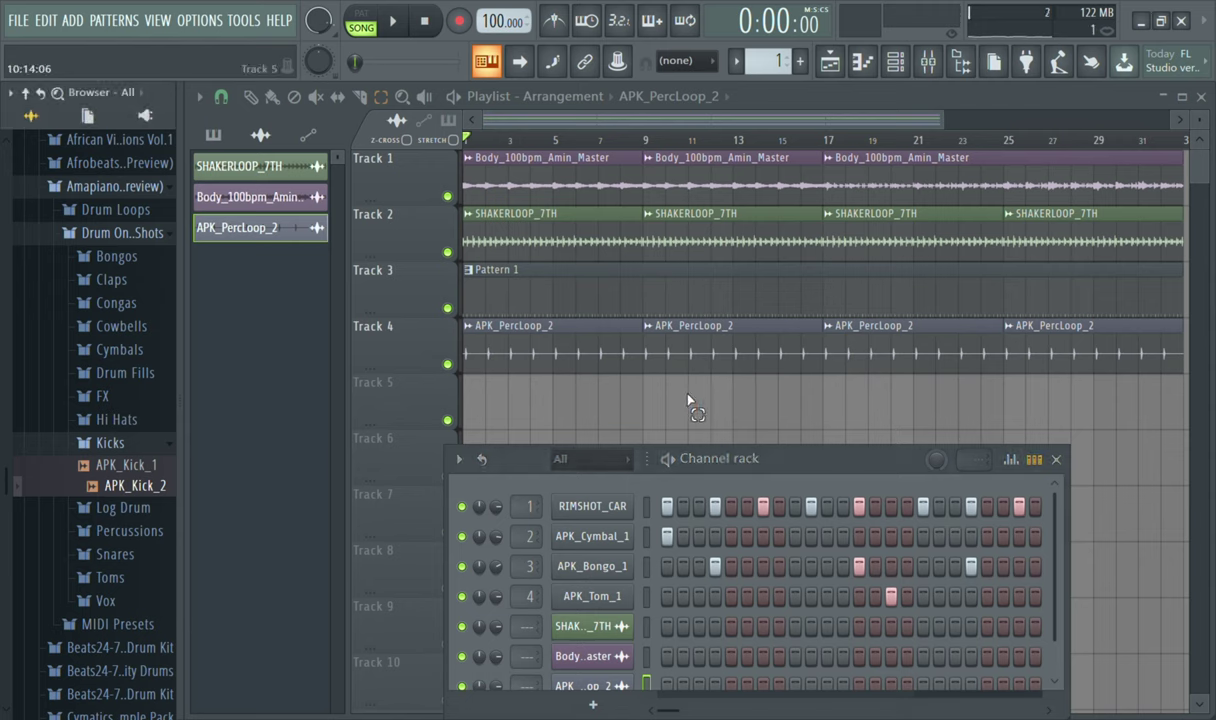
drag(780, 468, 785, 253)
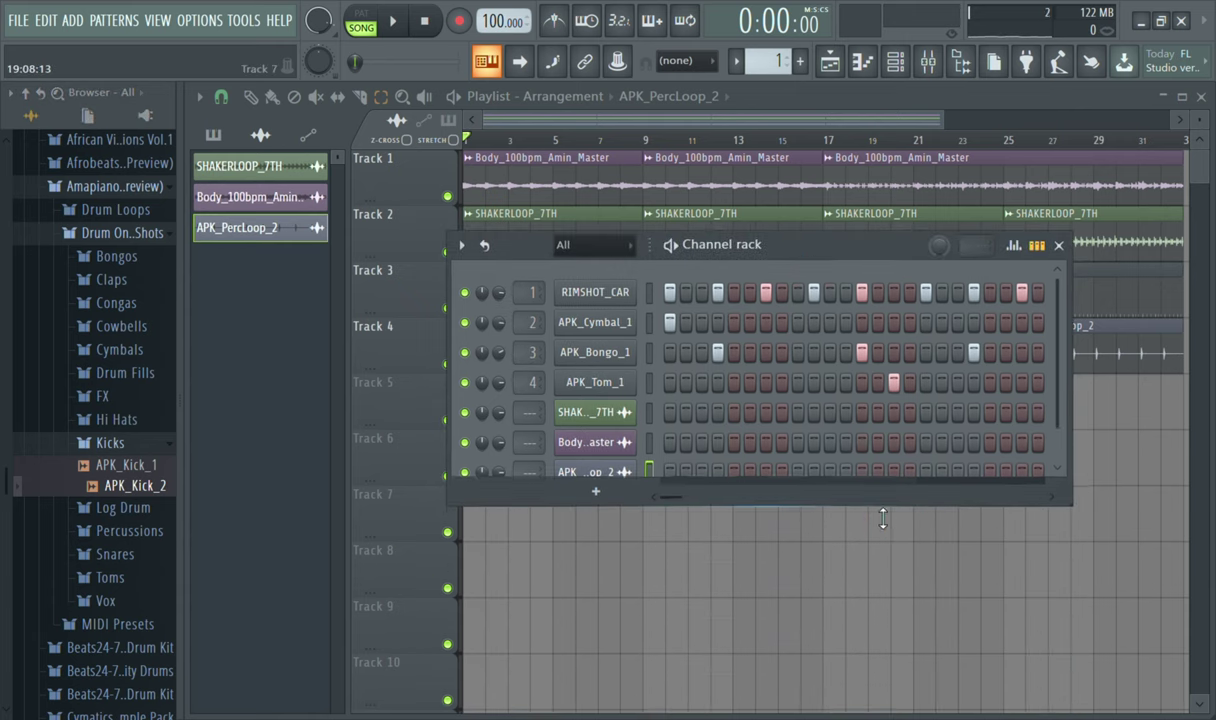
drag(880, 508, 876, 577)
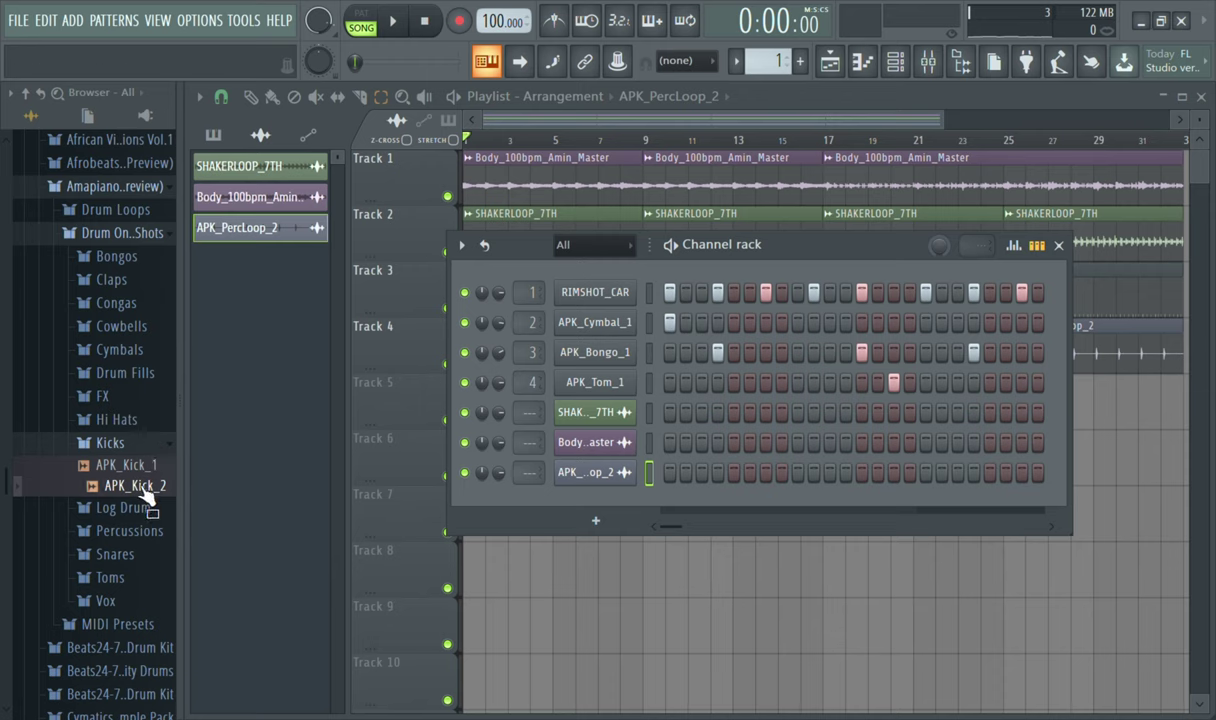
drag(143, 491, 459, 508)
drag(600, 508, 608, 505)
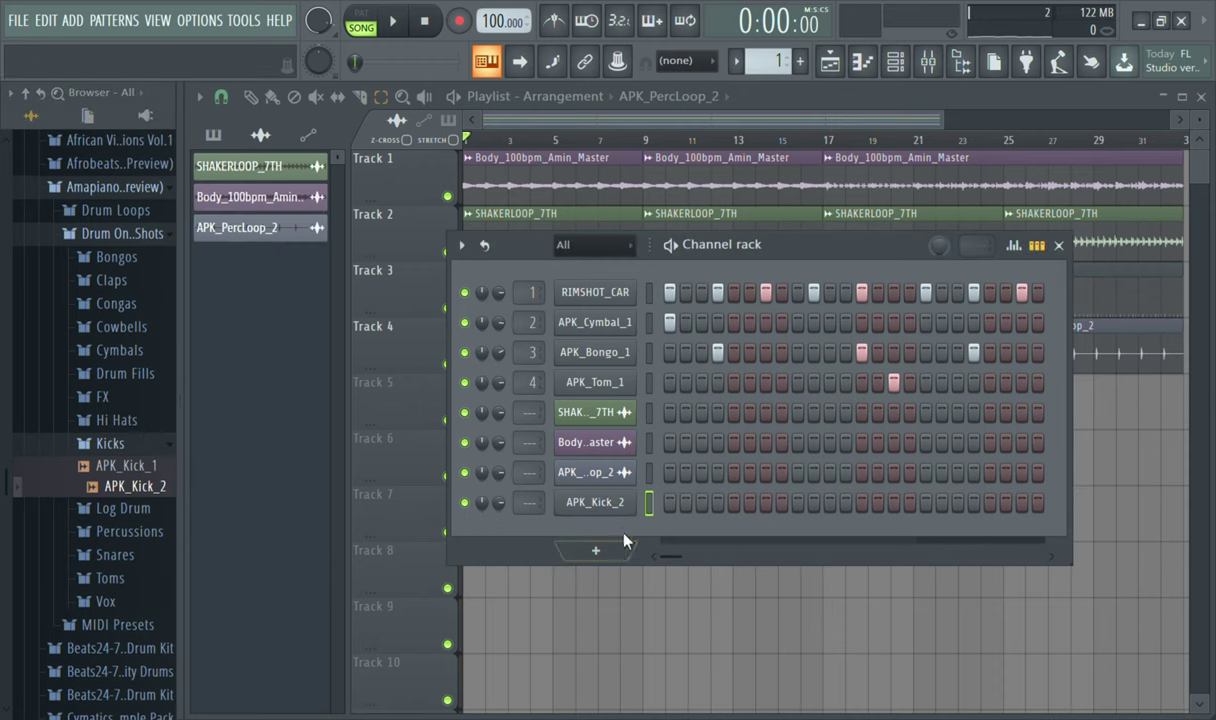
- Close APK_Kick_2's sampler settings after viewing them, fill every fourth step of its channel and play the song
click(593, 503)
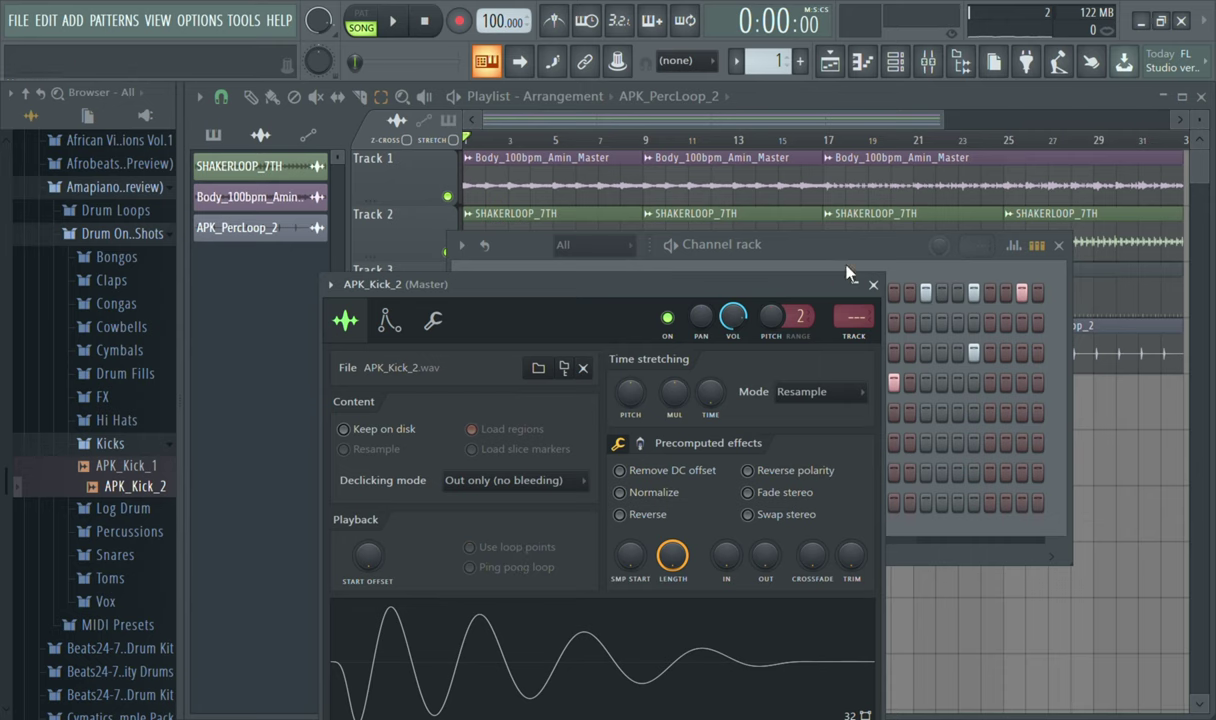
click(873, 287)
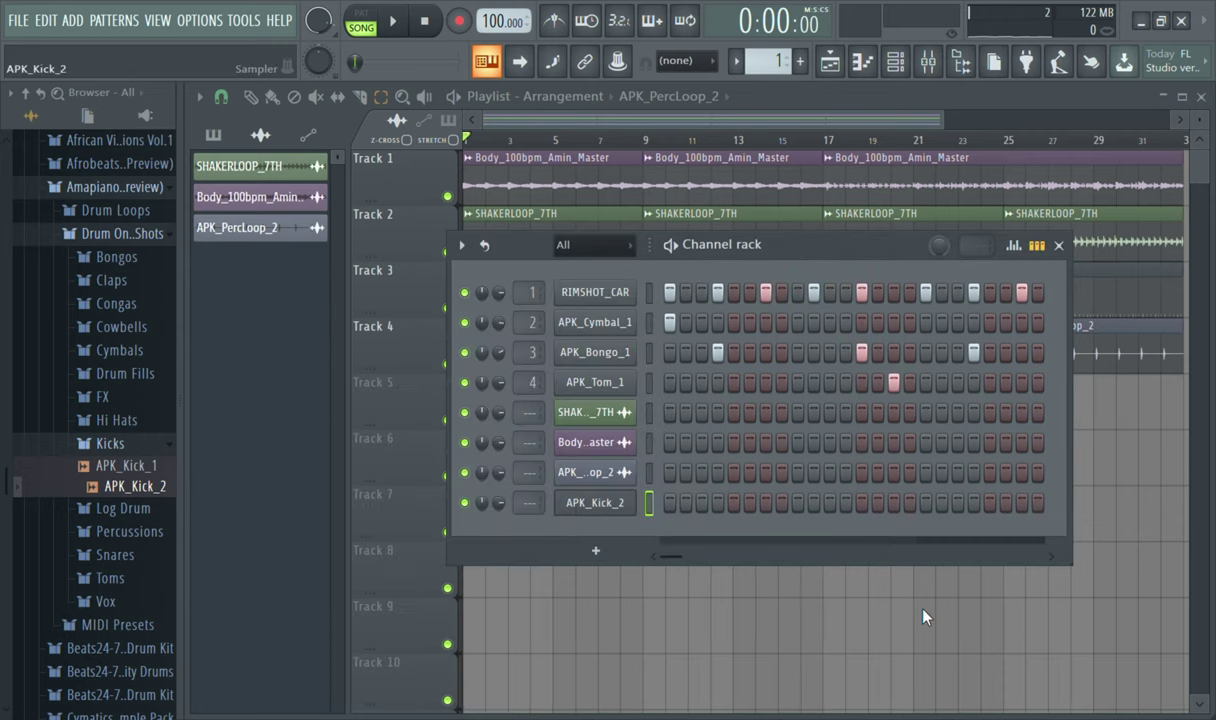
key(space)
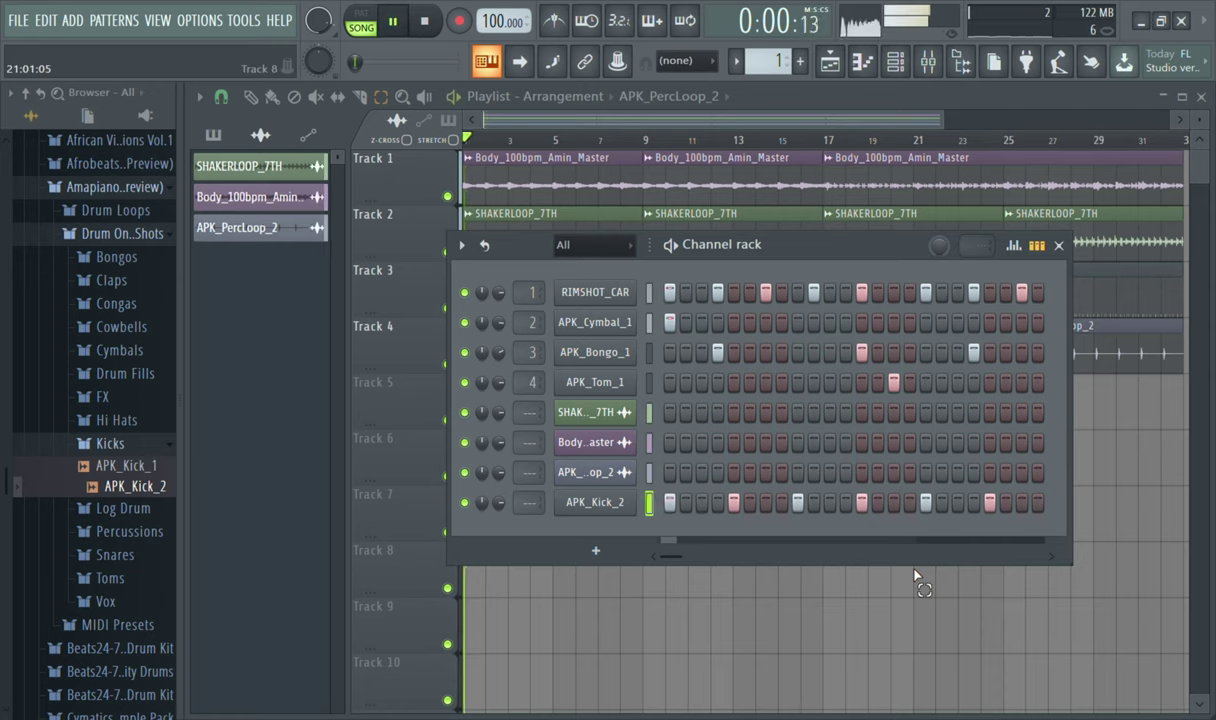
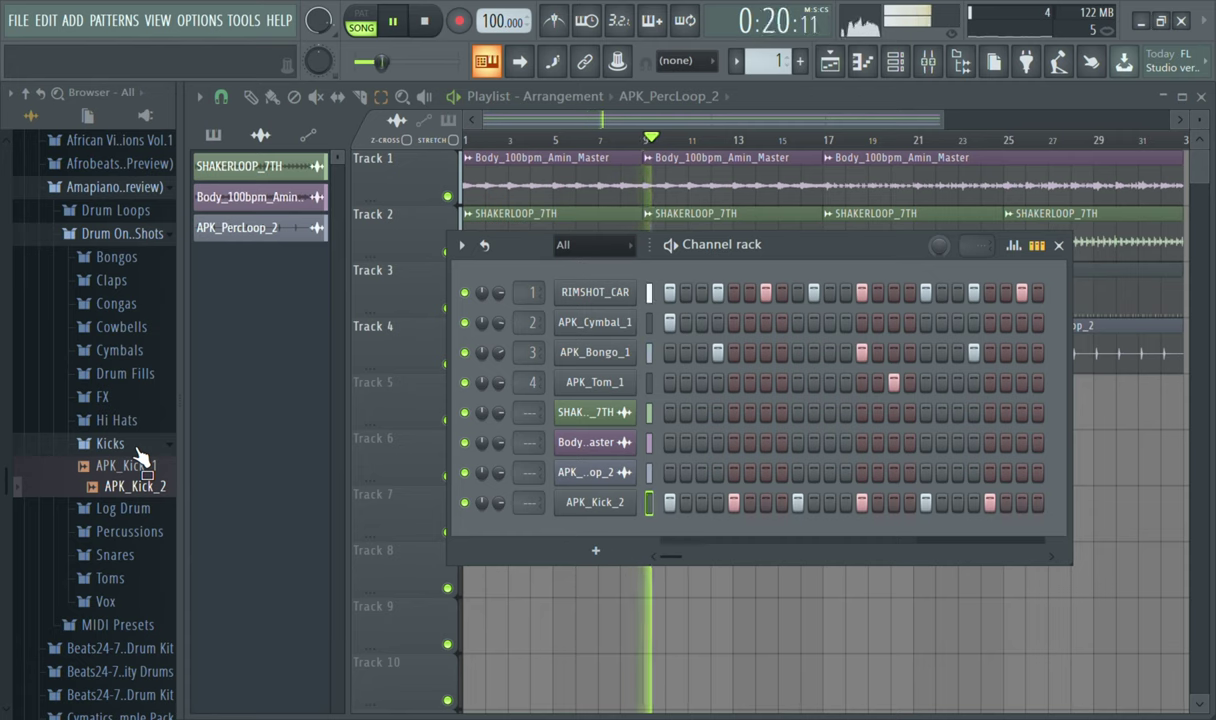
- Stop playback and collapse the Kicks and Drum One Shots folders along with their parent Amapiano kit
key(space)
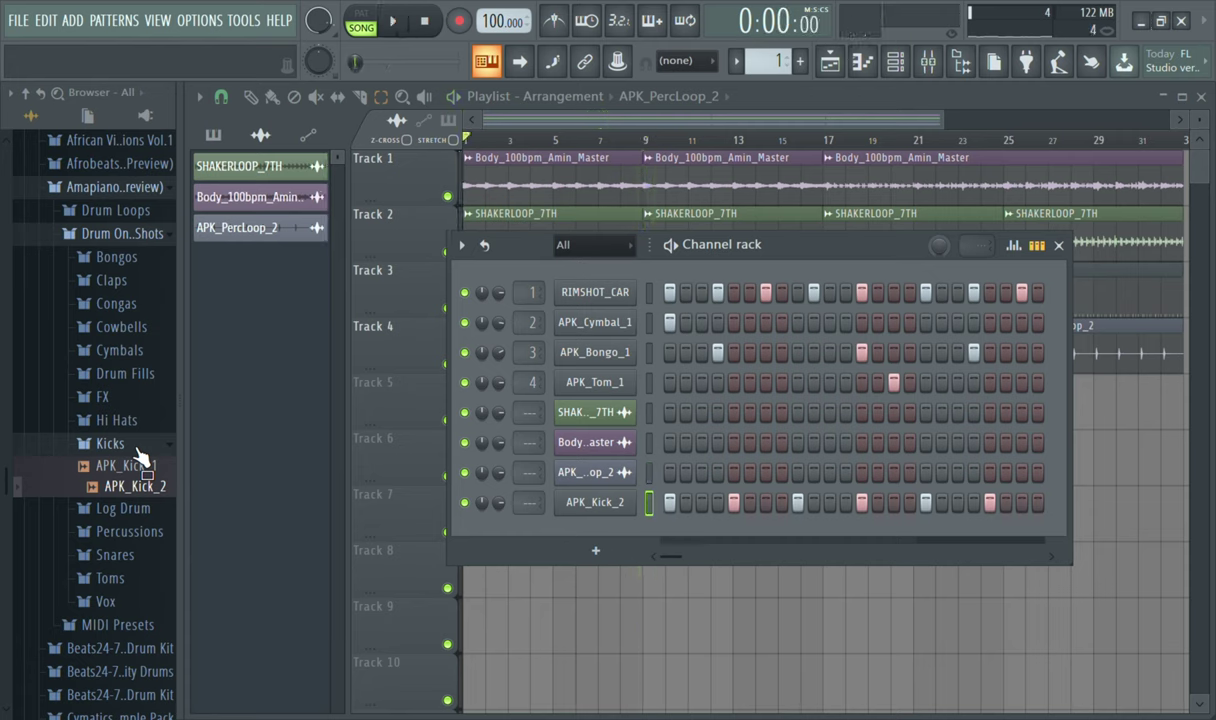
click(151, 449)
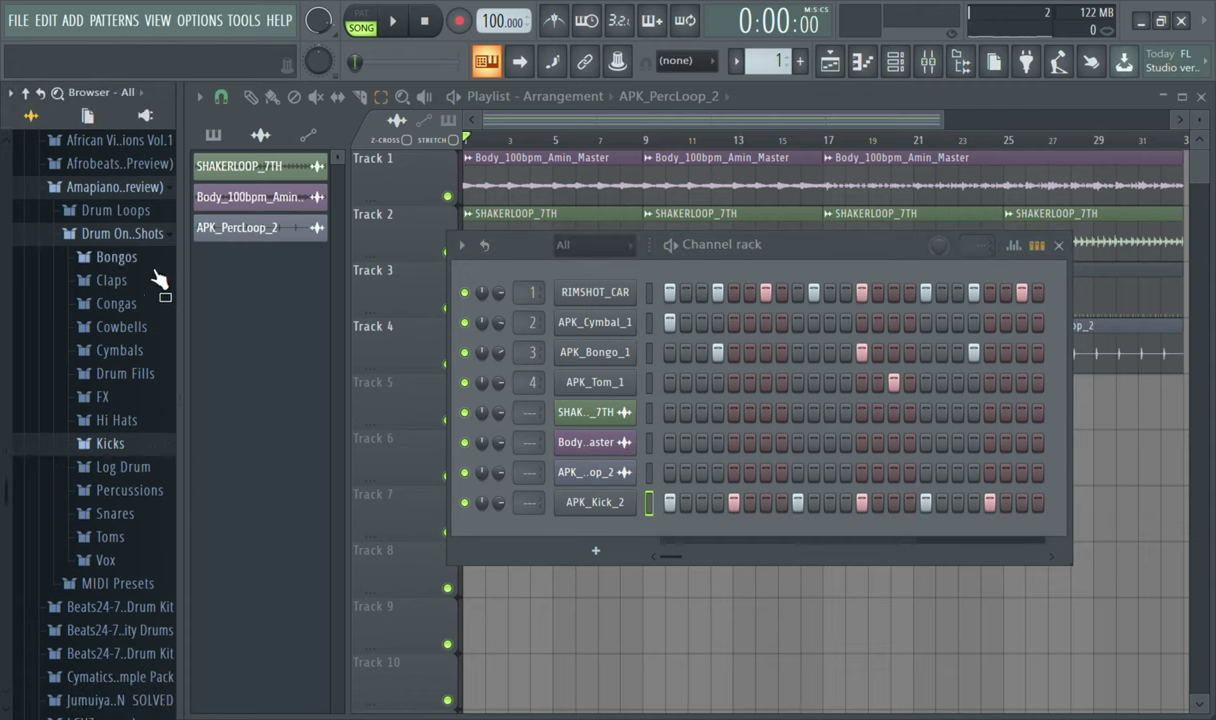
click(150, 238)
click(140, 193)
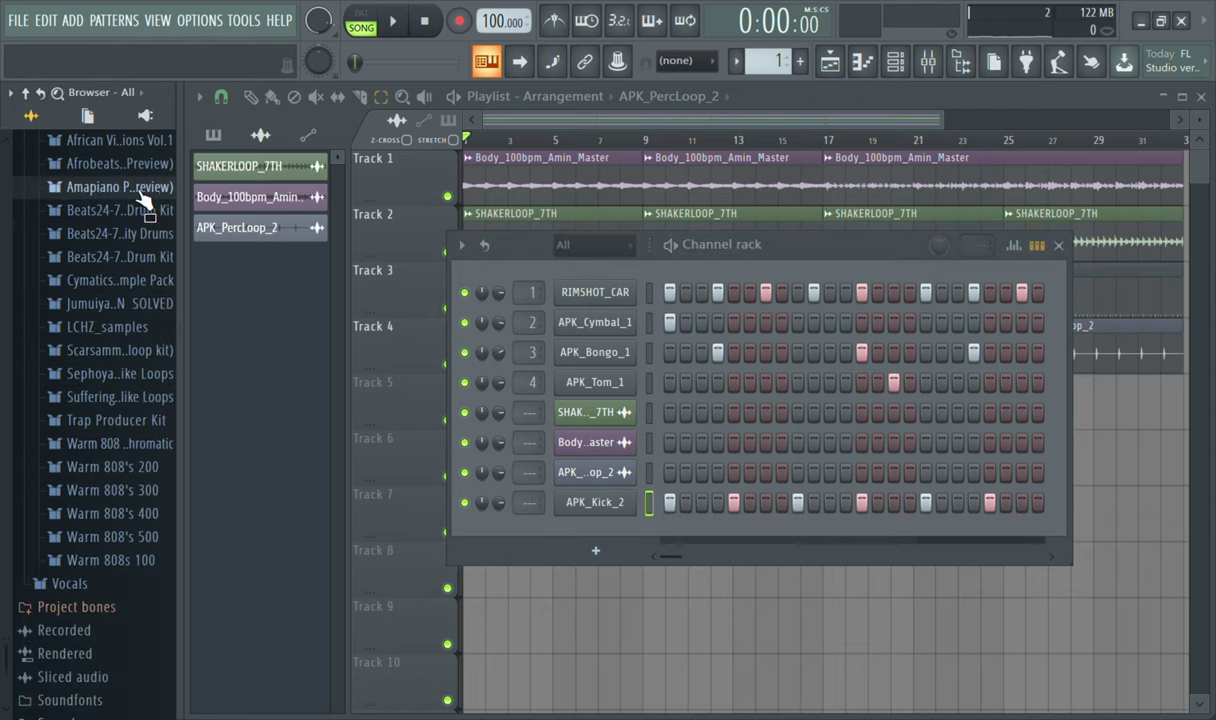
- Expand the SeventhBeats drumloops folder in the TDL pack and audition the Astro and Aerial loops
drag(3, 660, 5, 440)
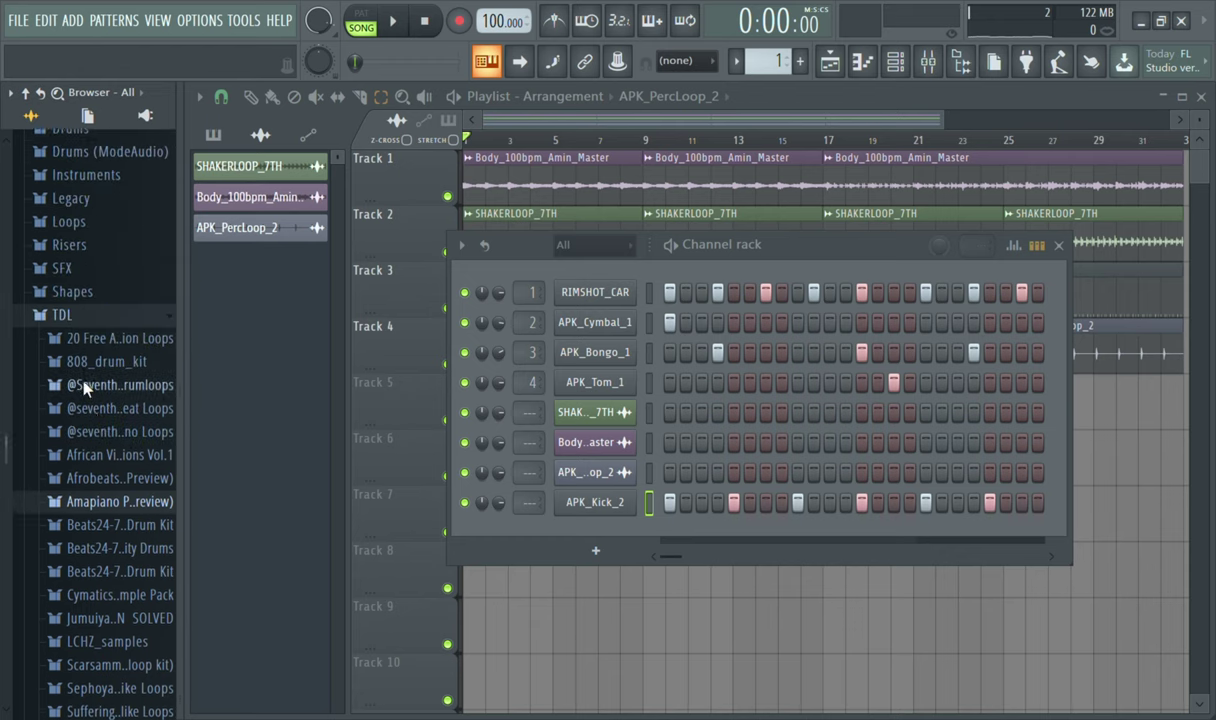
click(125, 340)
click(142, 256)
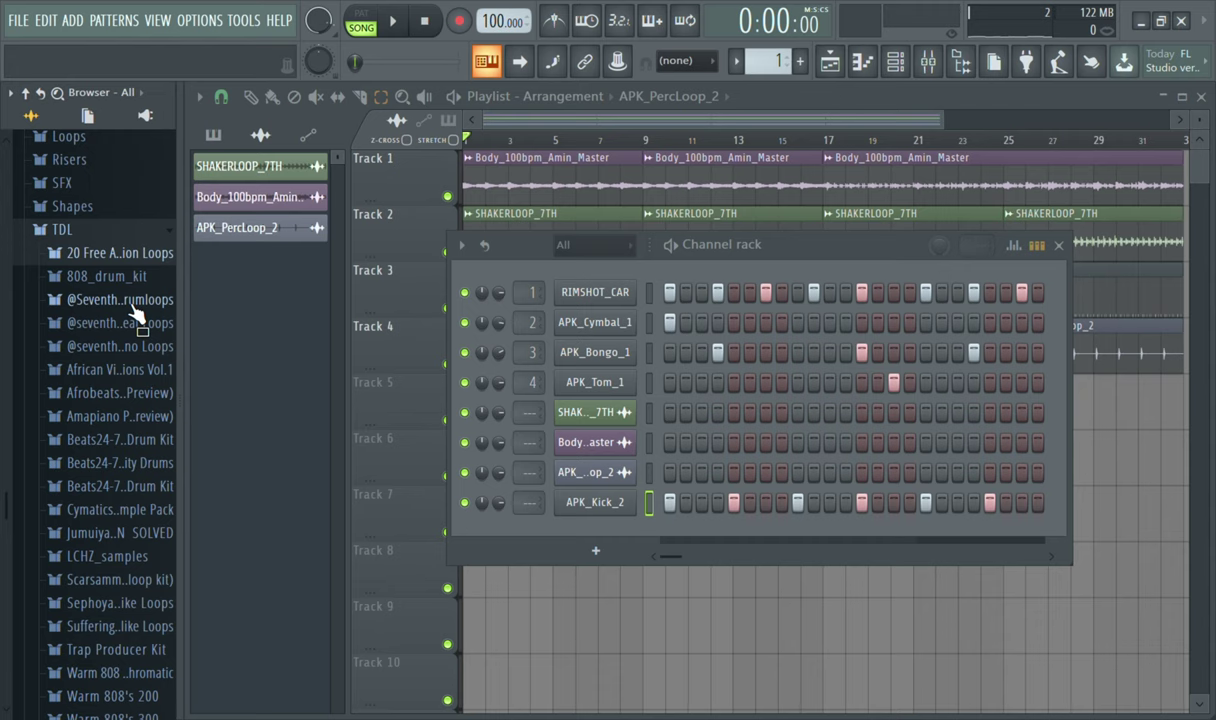
click(131, 302)
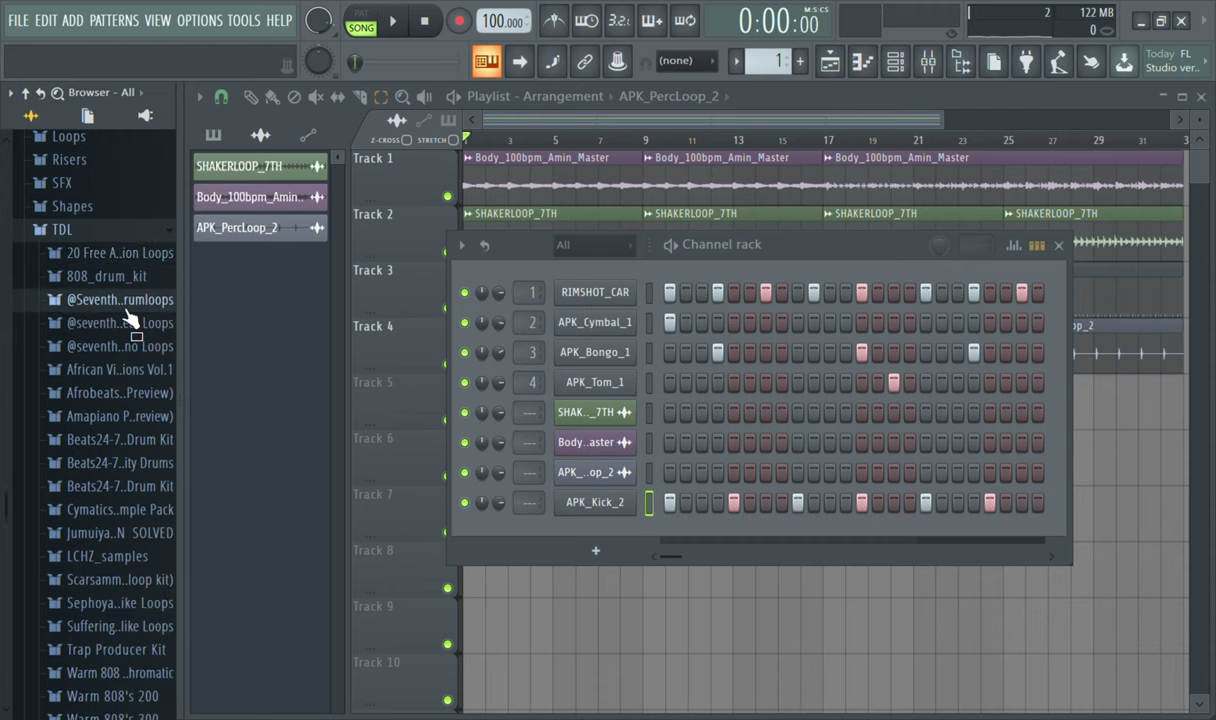
click(130, 320)
click(124, 343)
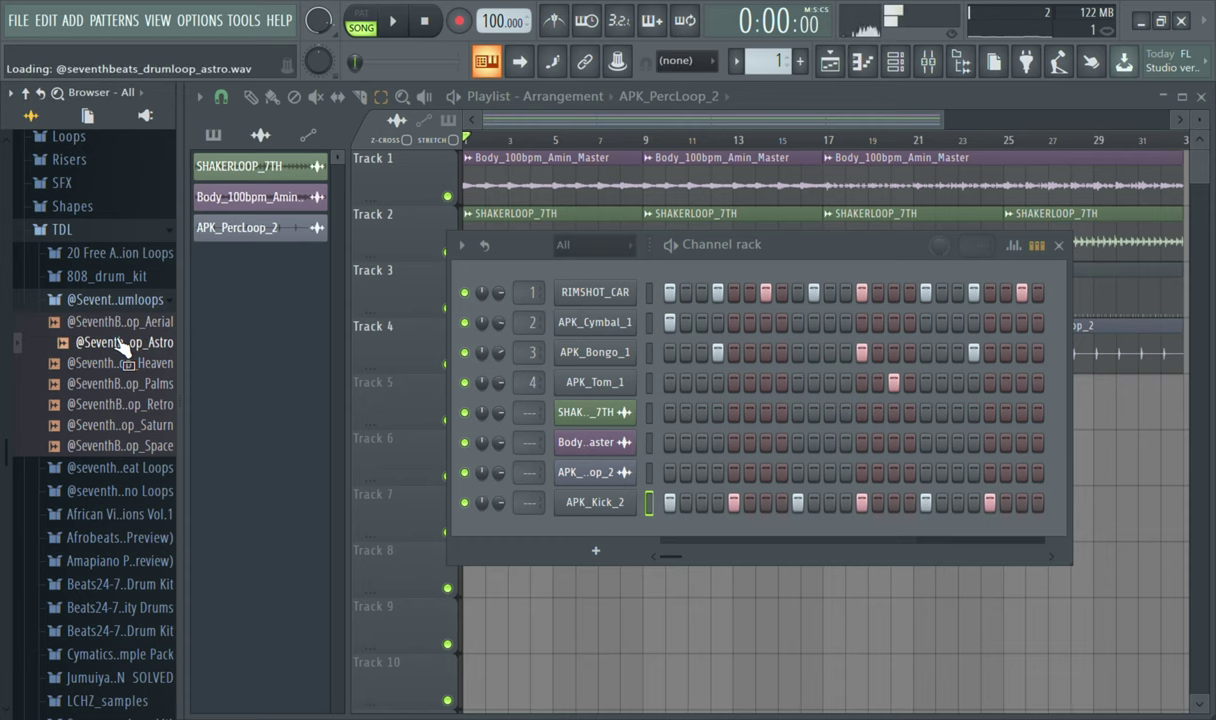
click(120, 321)
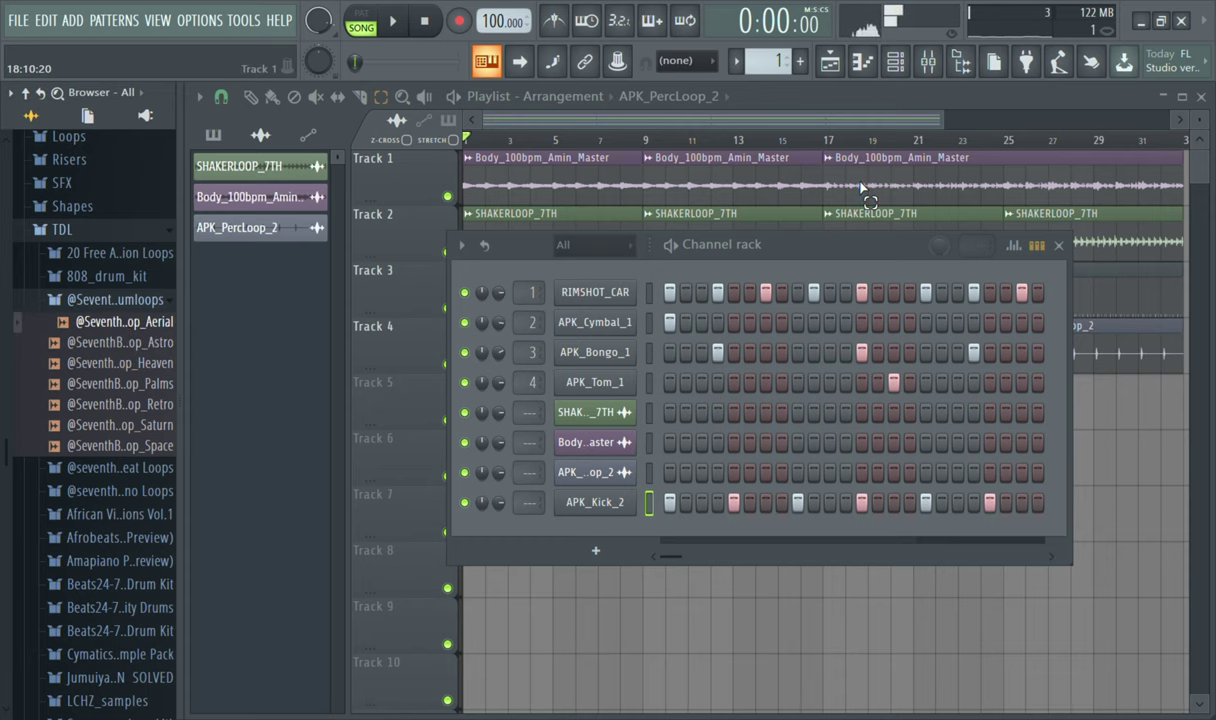
drag(823, 263, 1113, 258)
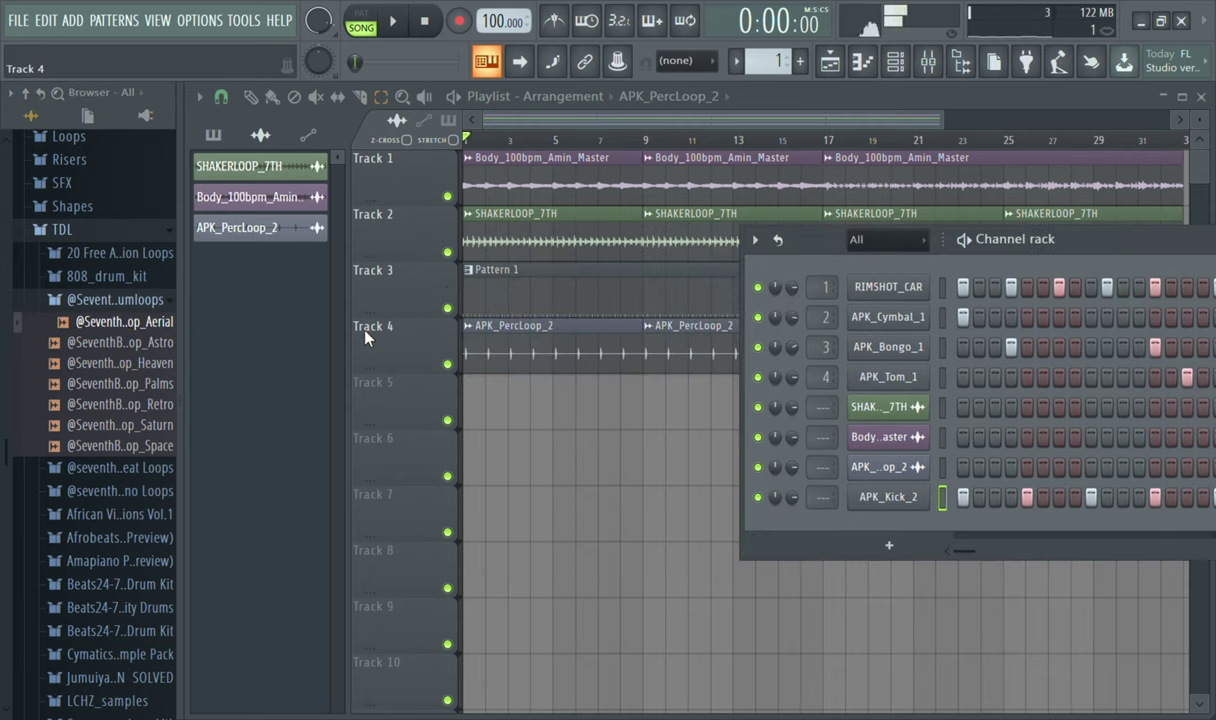
drag(171, 334, 638, 492)
drag(531, 414, 542, 408)
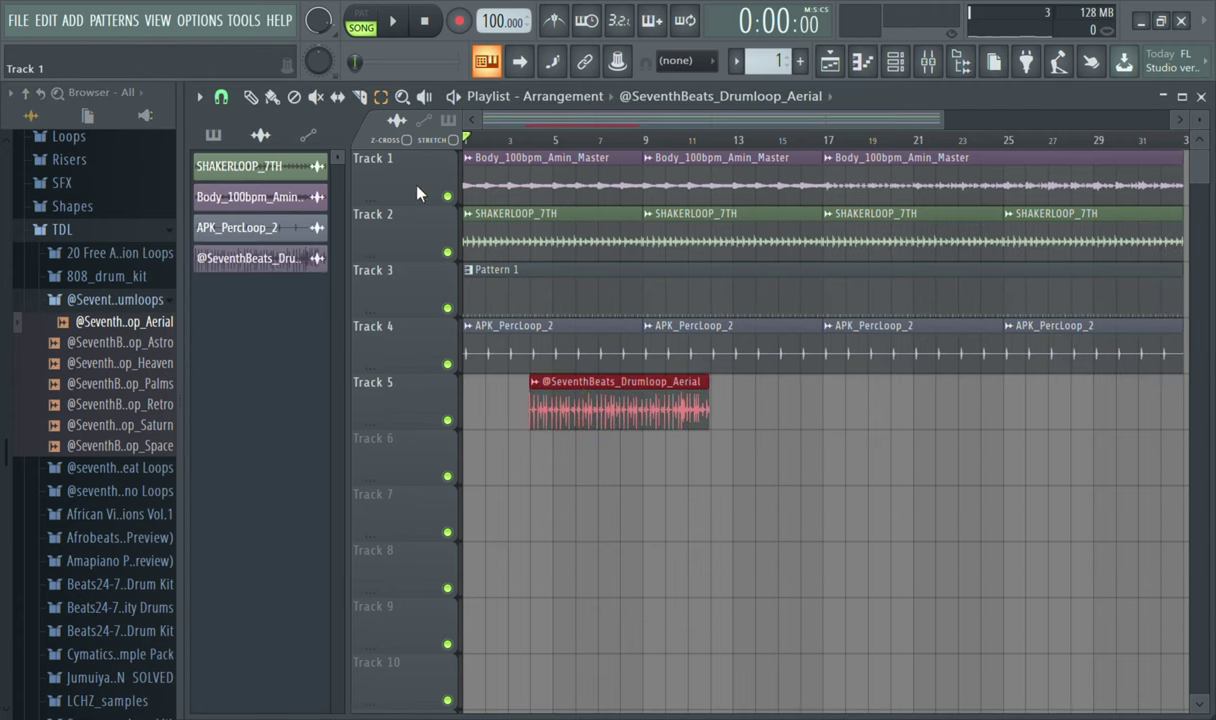
drag(550, 405, 481, 409)
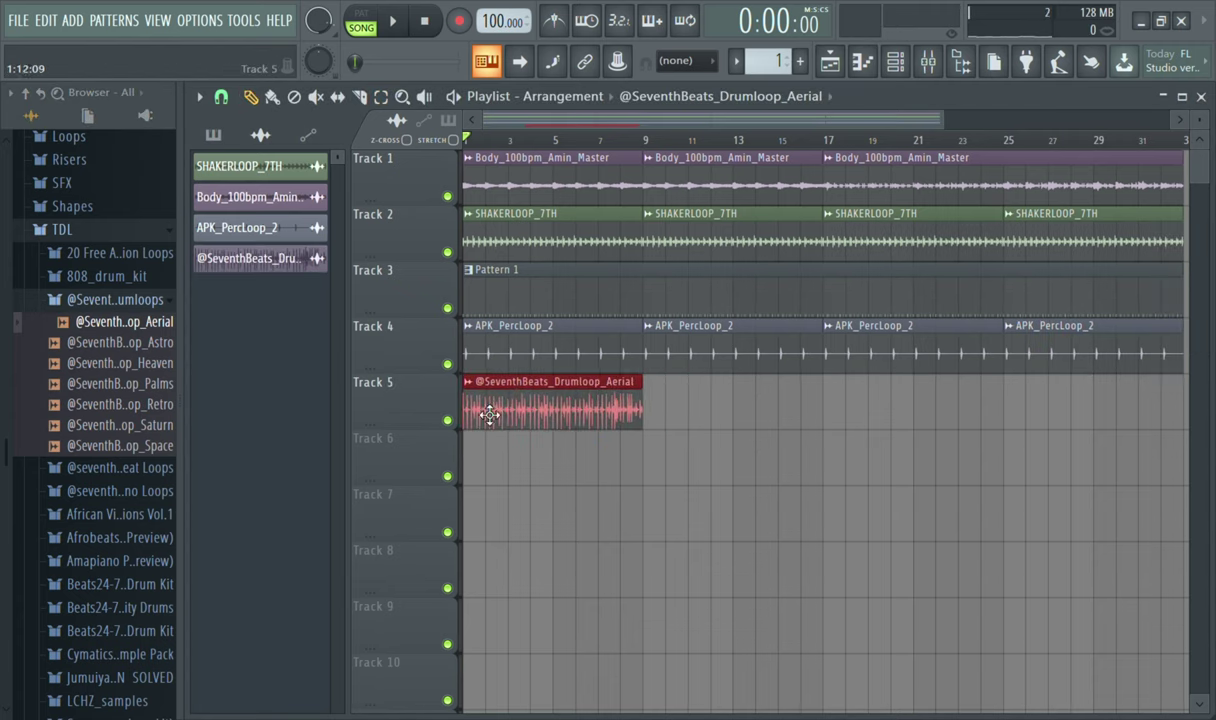
key(space)
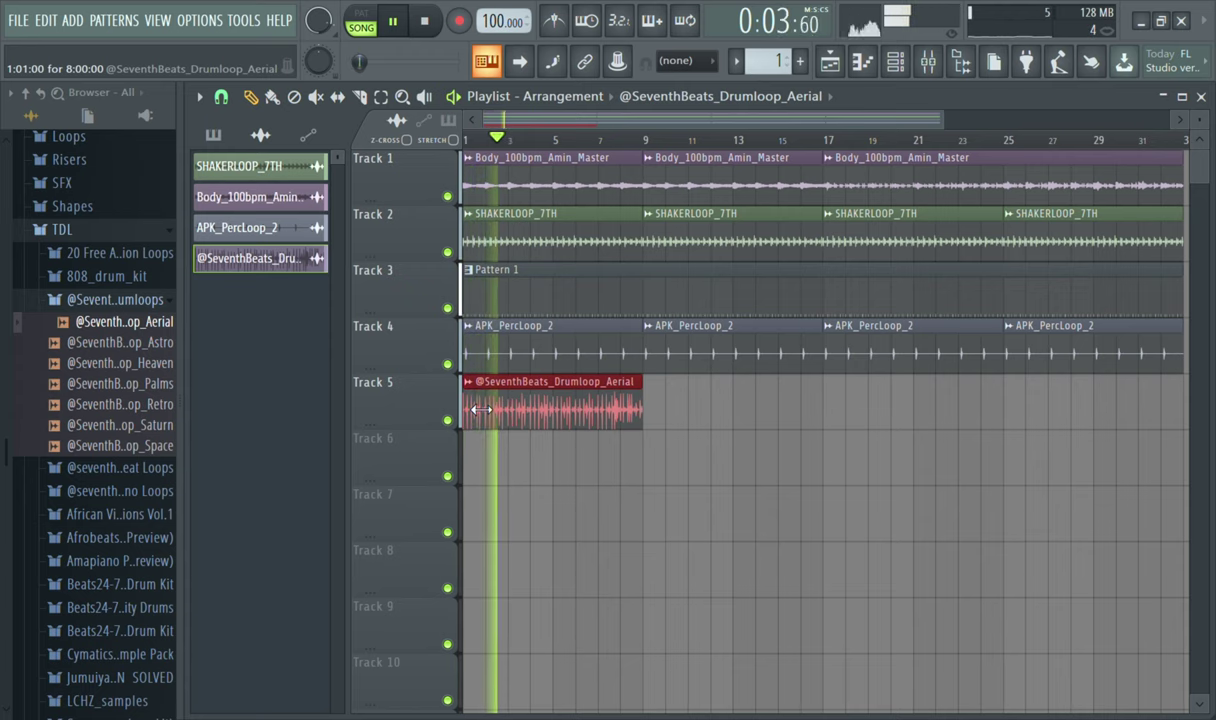
key(space)
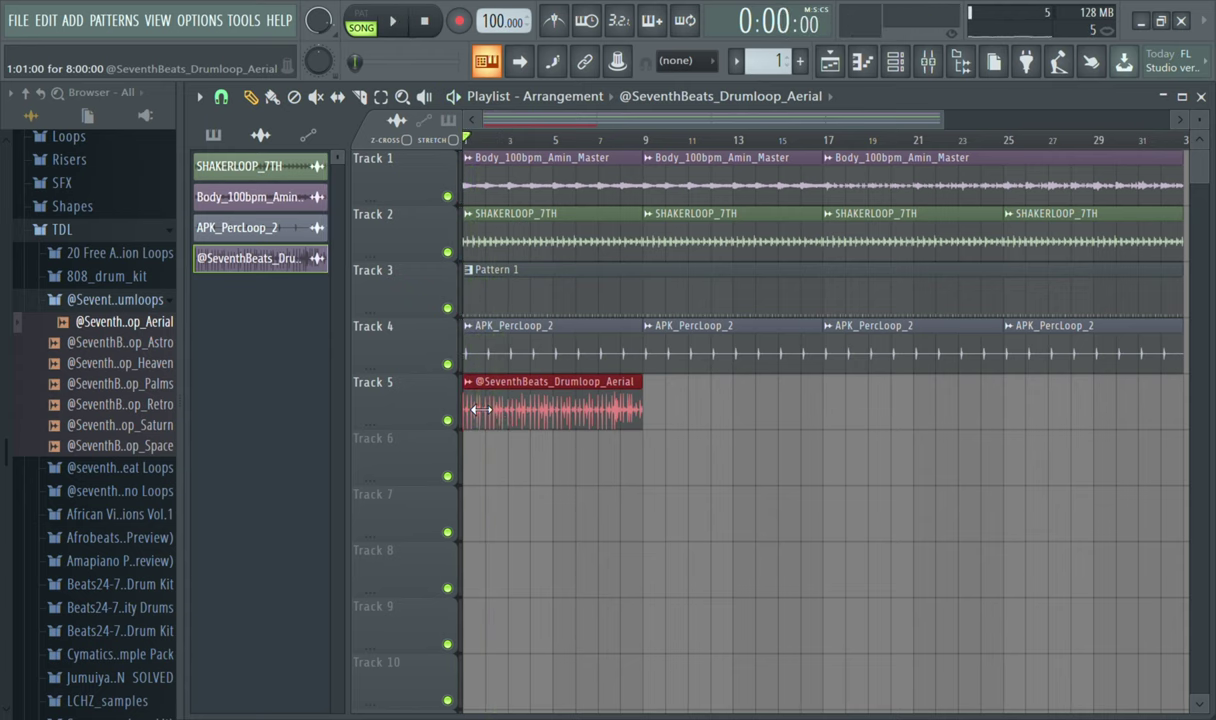
double_click(556, 415)
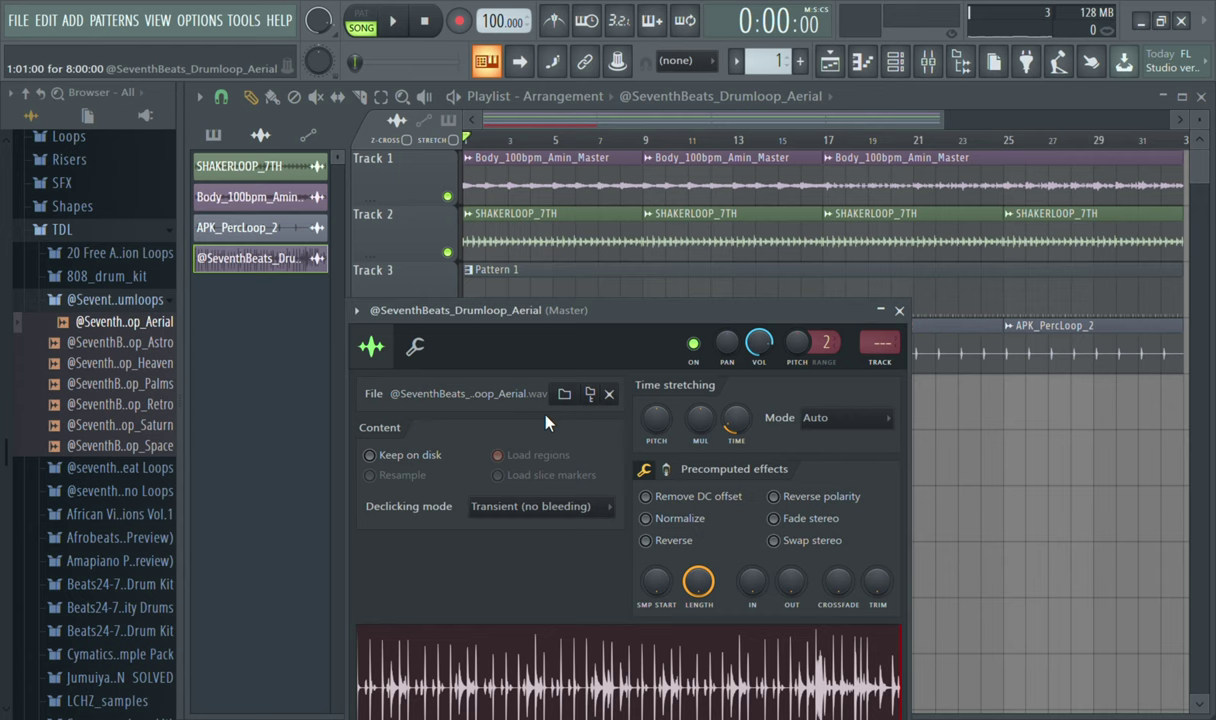
click(148, 345)
drag(148, 345, 286, 392)
drag(503, 694, 509, 696)
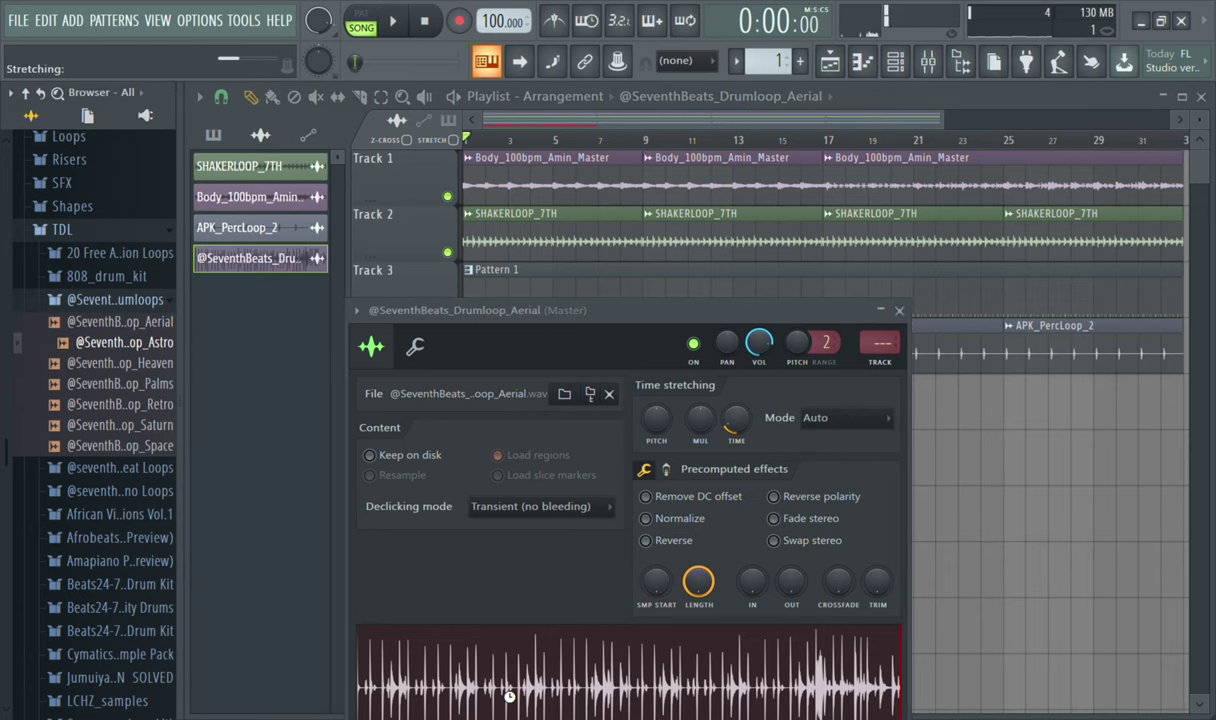
key(space)
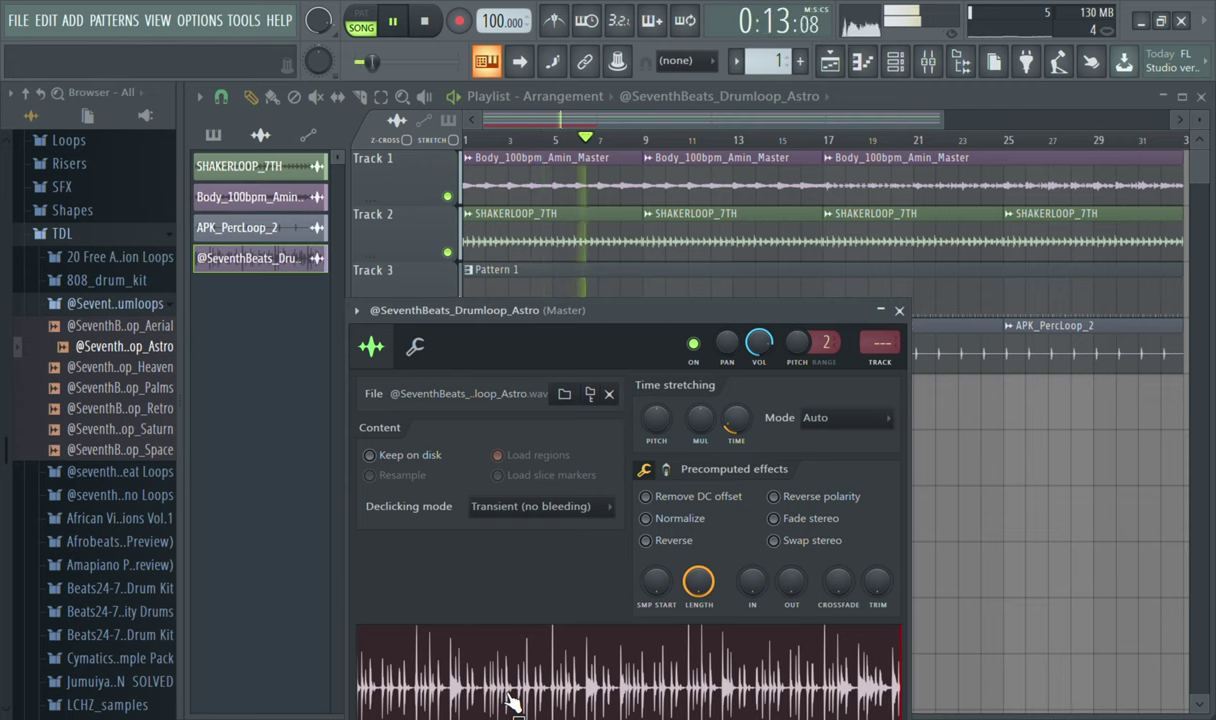
- Lower the Astro drum loop's channel volume, close its settings and restart the song from the beginning
drag(759, 346, 759, 349)
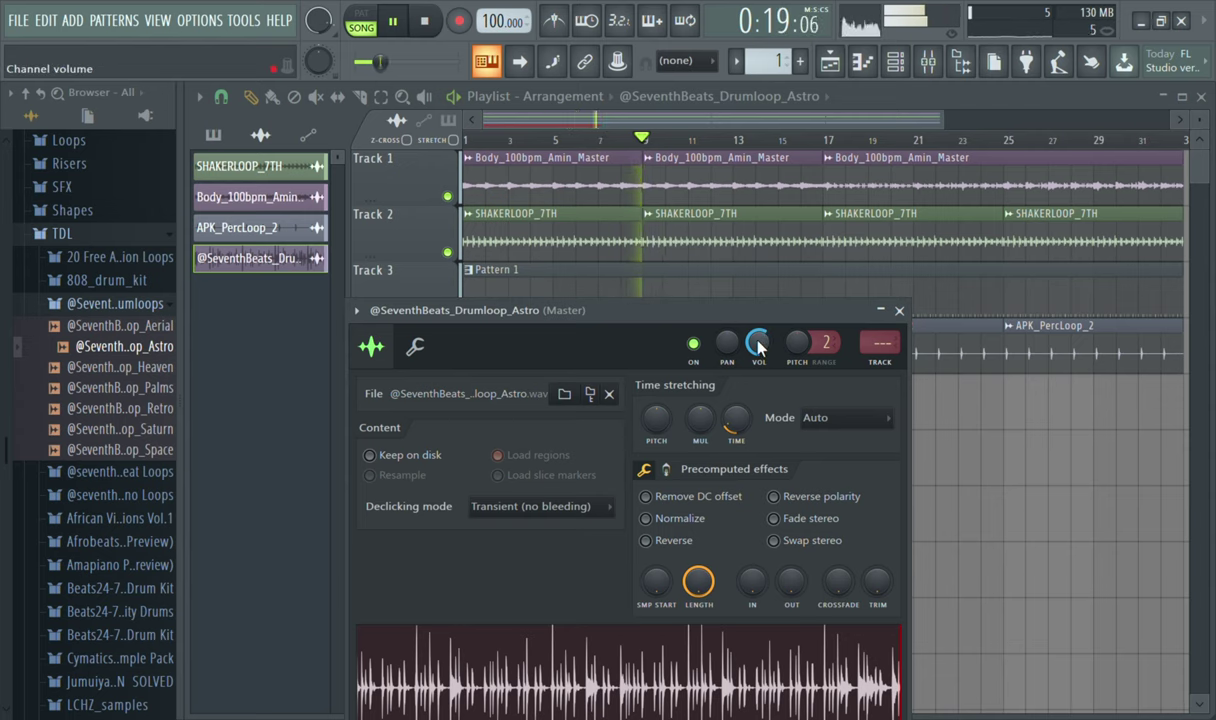
click(899, 311)
key(space)
key(space)
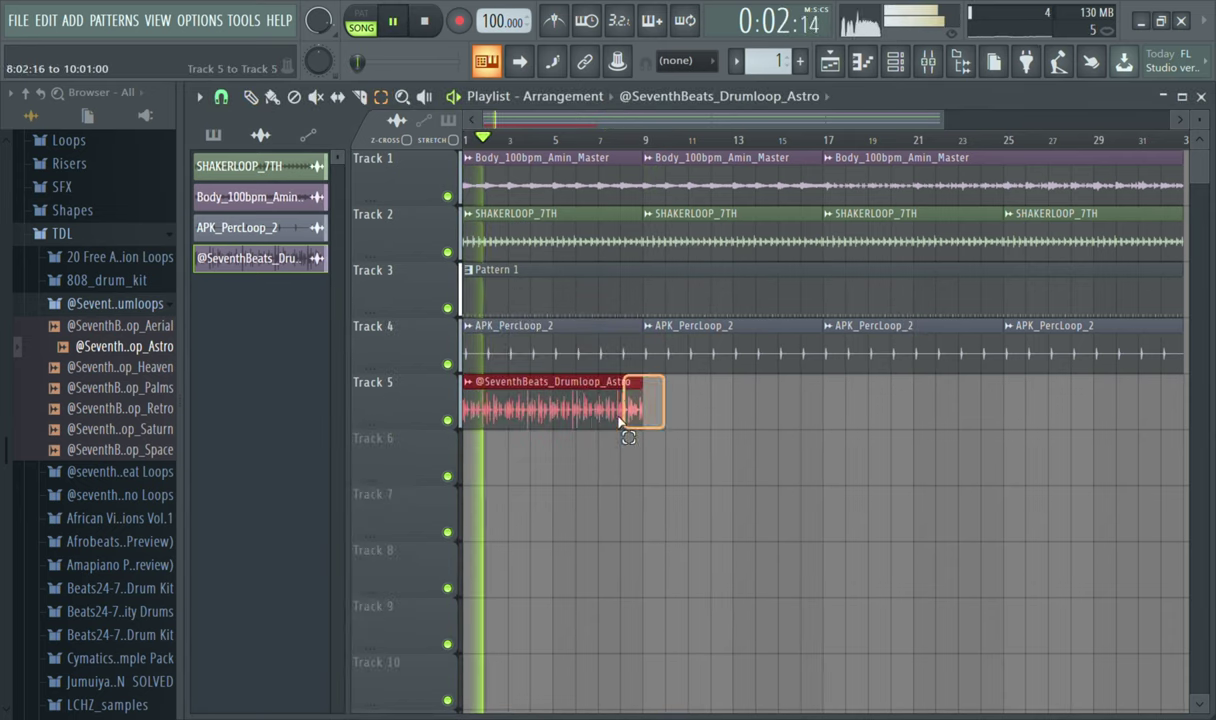
- Duplicate the Astro drum loop clip three times along Track 5 so it fills up to bar 33
key(ctrl+b)
key(ctrl+b)
key(ctrl+b)
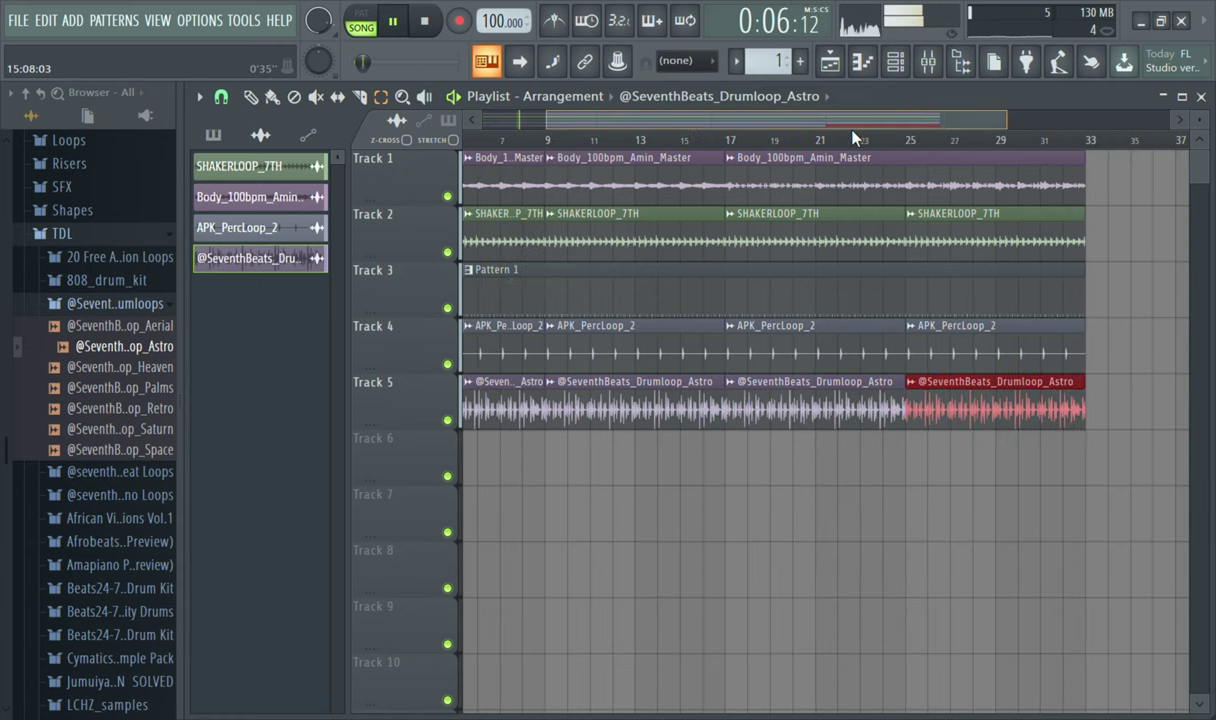
- Stop the song and audition the SeventhBeats Heaven and Palms drum loops
click(148, 370)
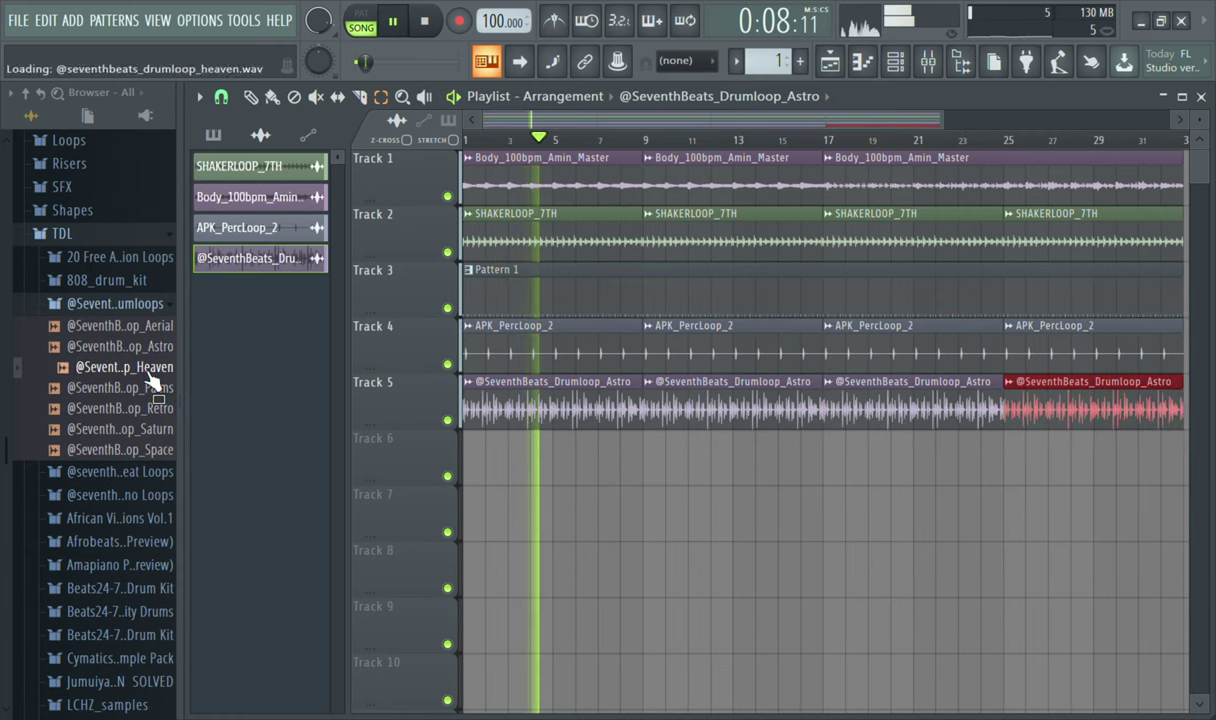
key(space)
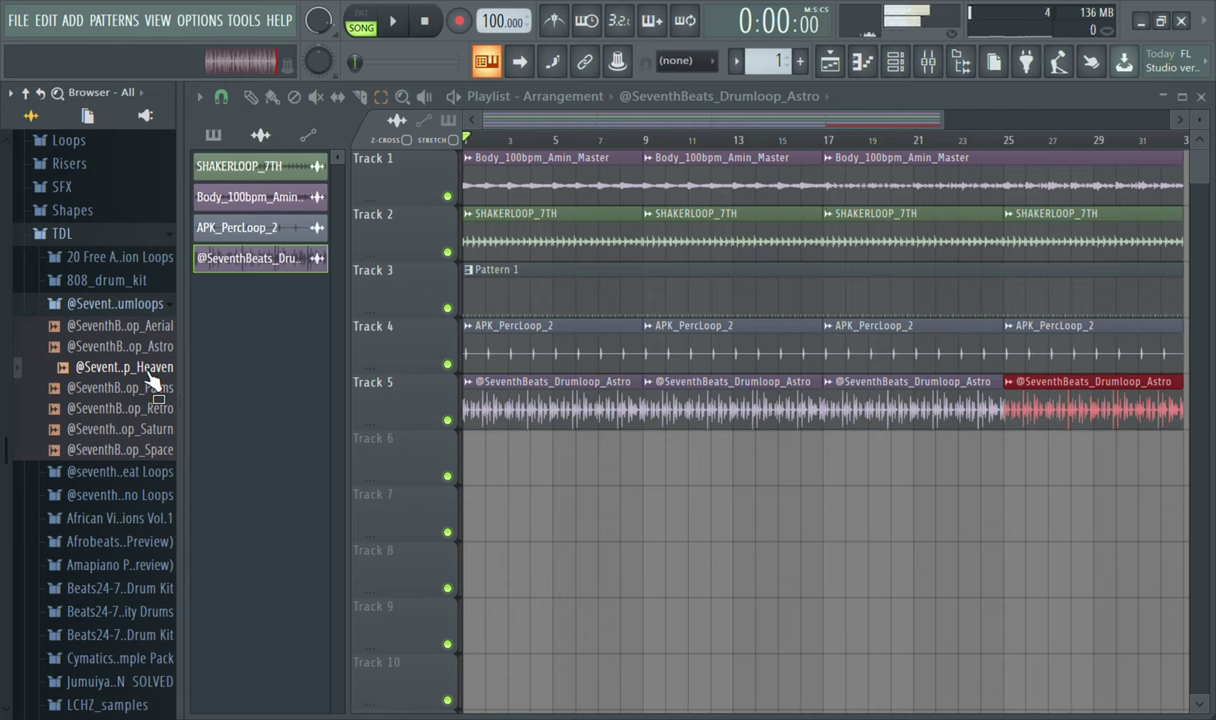
click(138, 389)
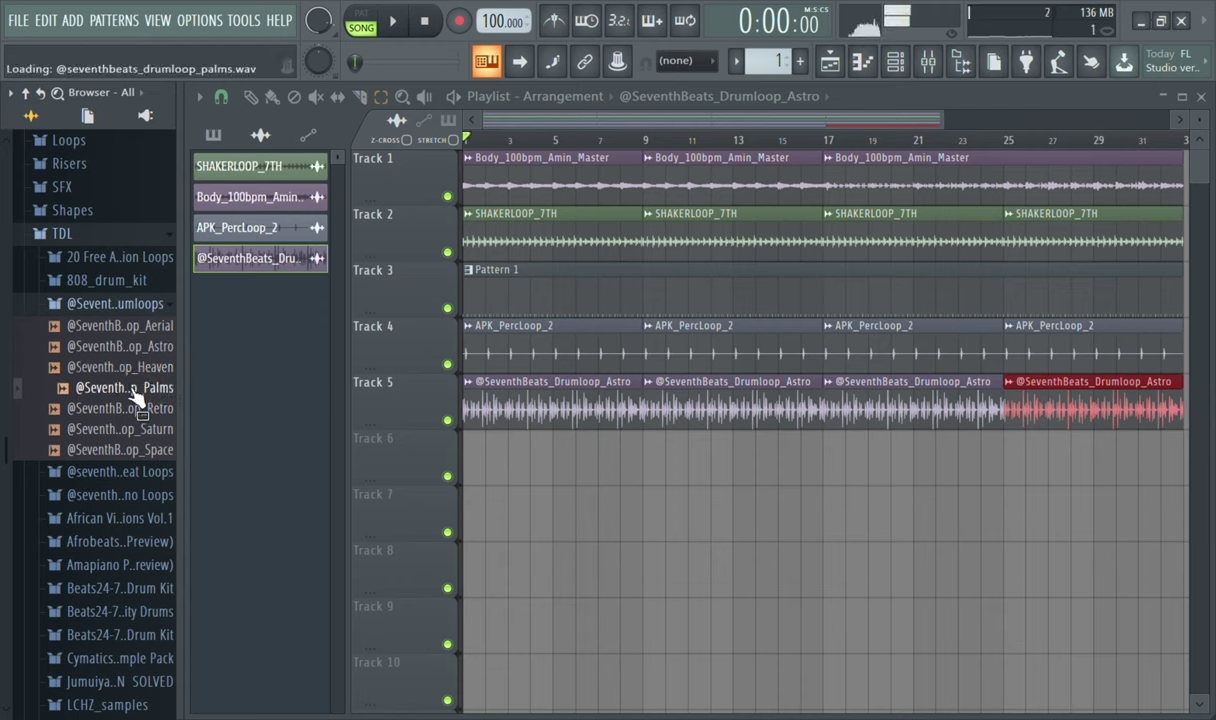
drag(137, 393, 288, 432)
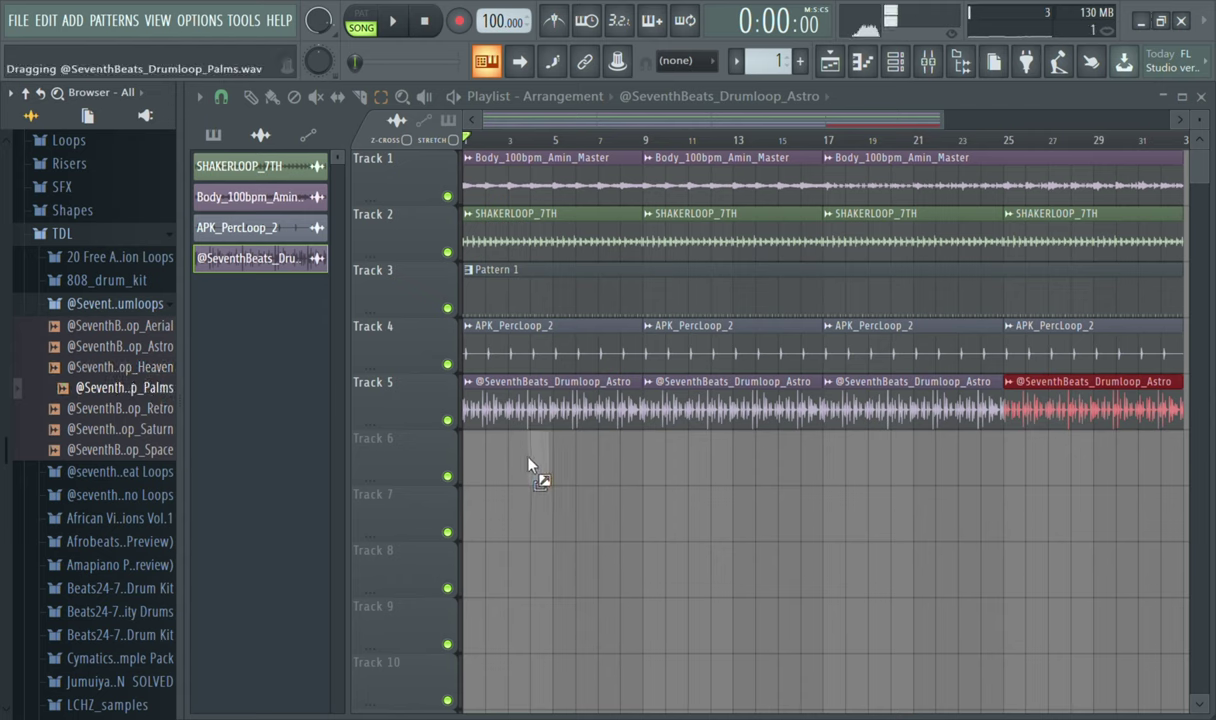
drag(530, 465, 530, 466)
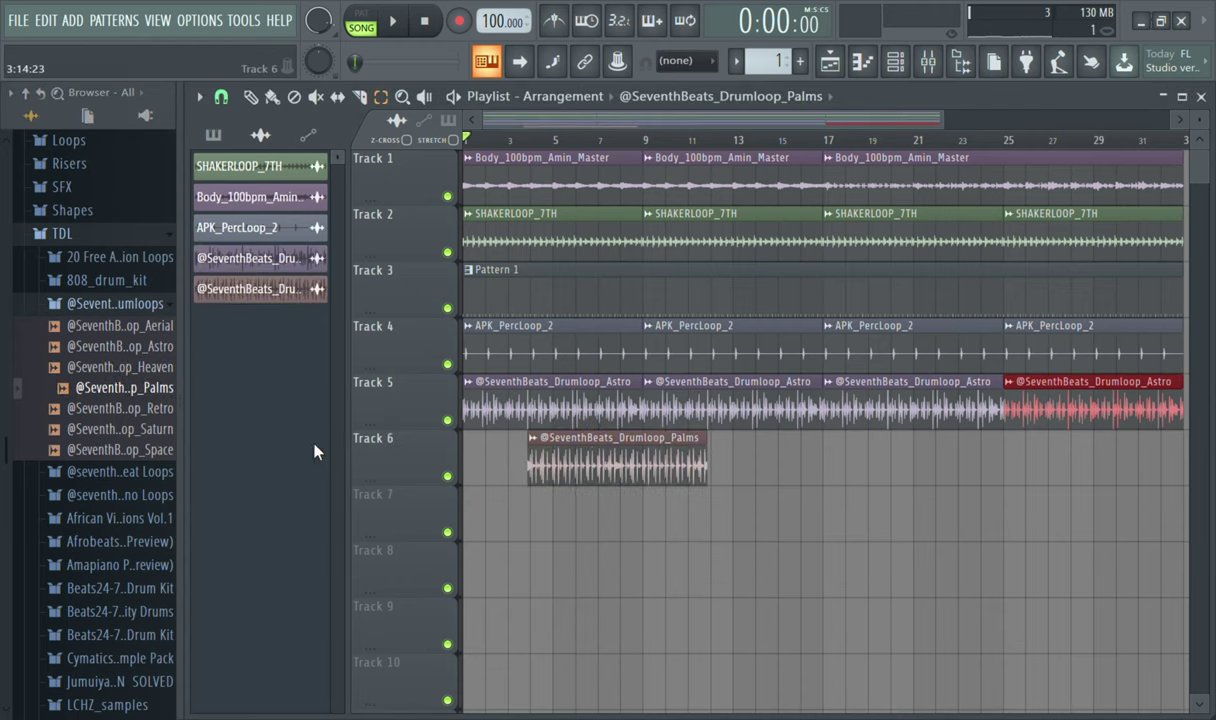
click(566, 448)
click(250, 97)
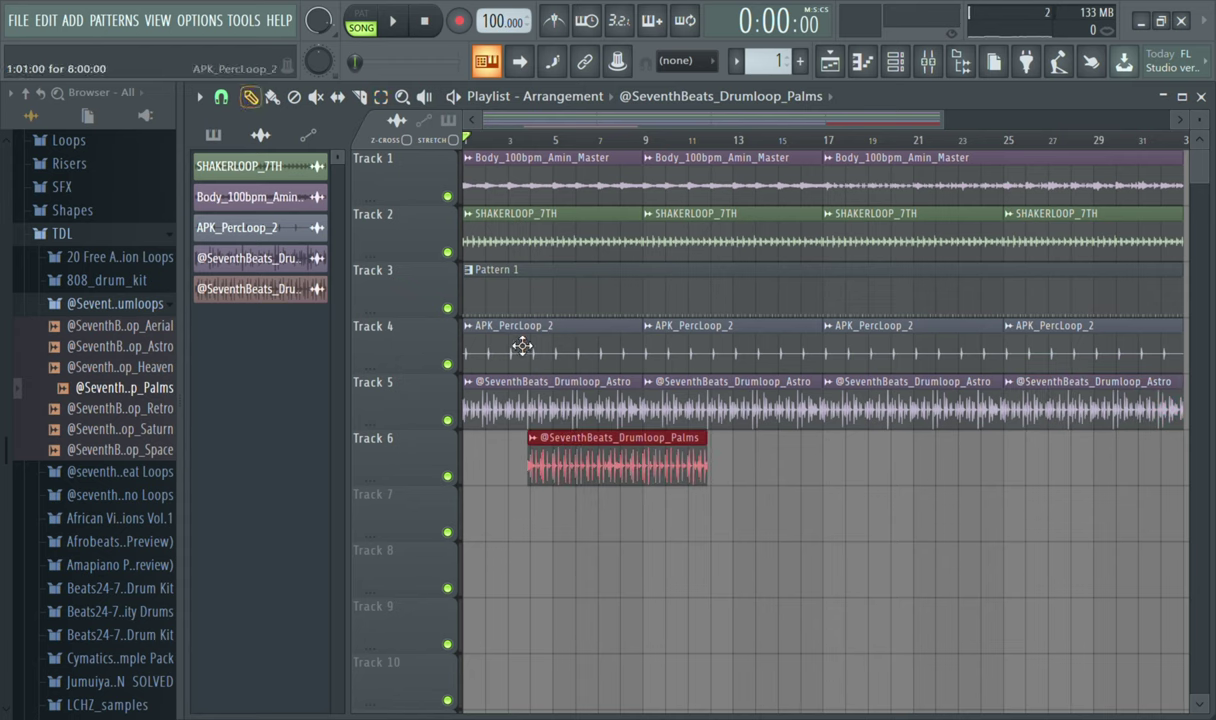
drag(619, 456, 535, 472)
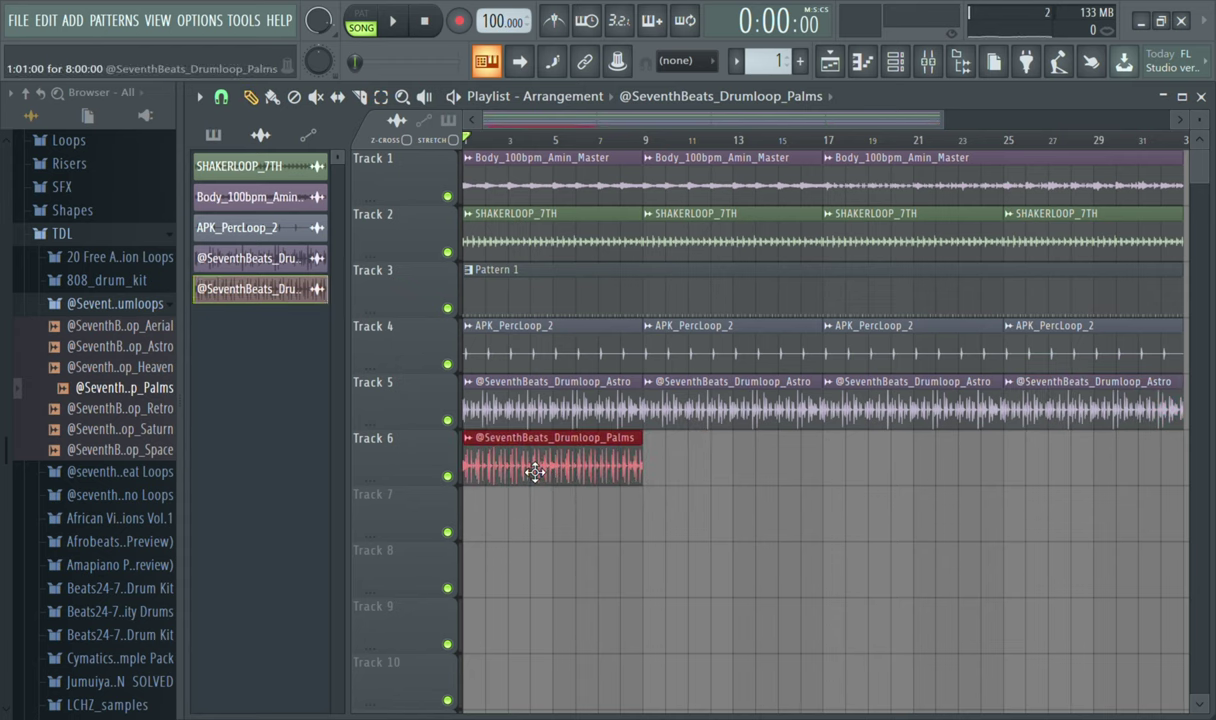
- Play the song, lower the Palms drum loop's channel volume to balance it, and close its settings
key(space)
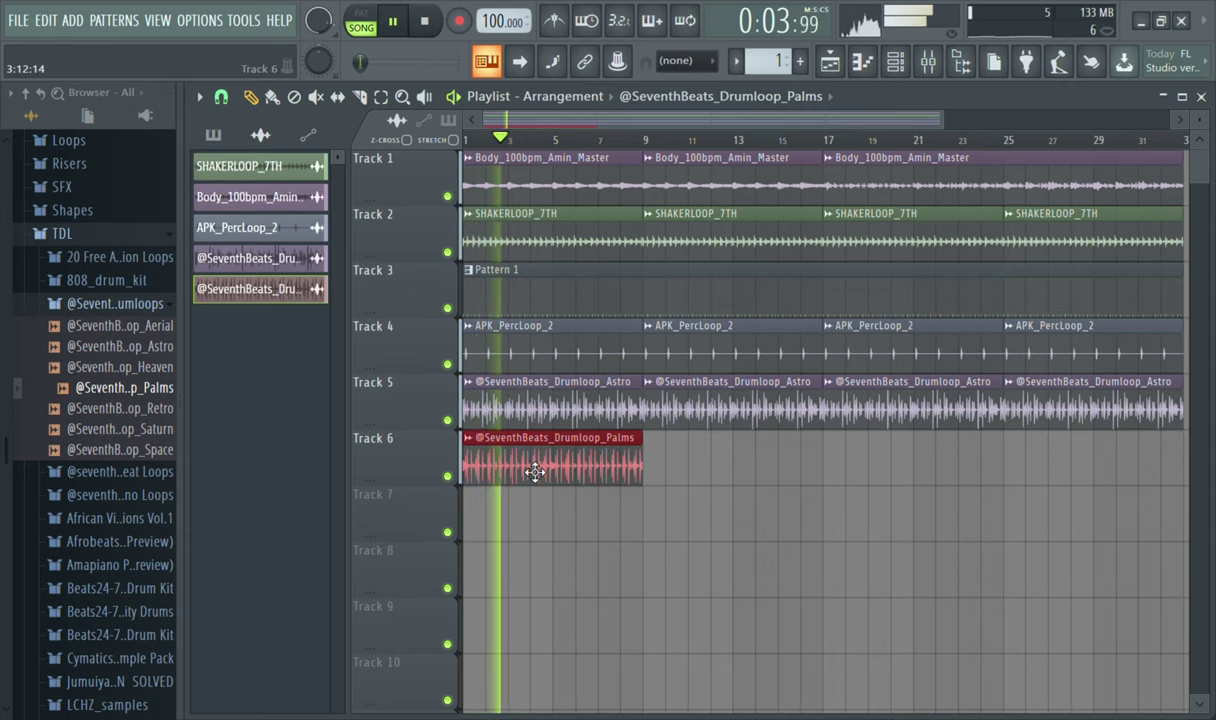
double_click(535, 472)
drag(780, 375, 780, 381)
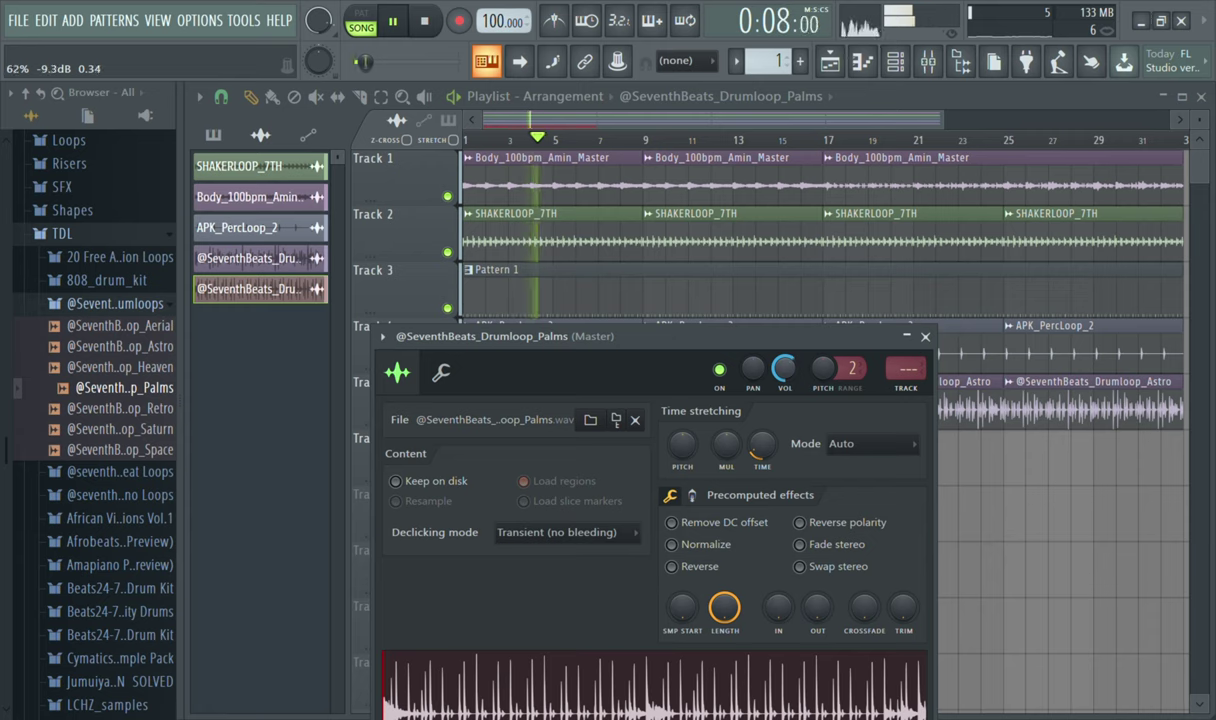
drag(780, 381, 781, 375)
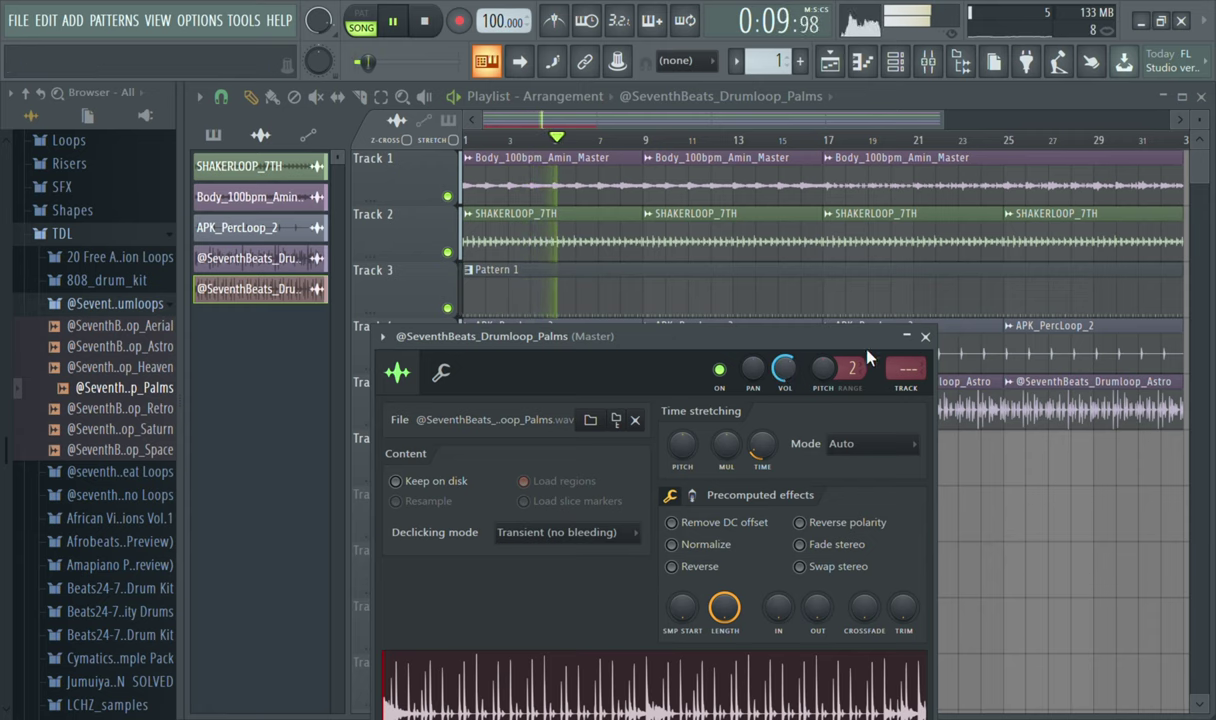
click(926, 337)
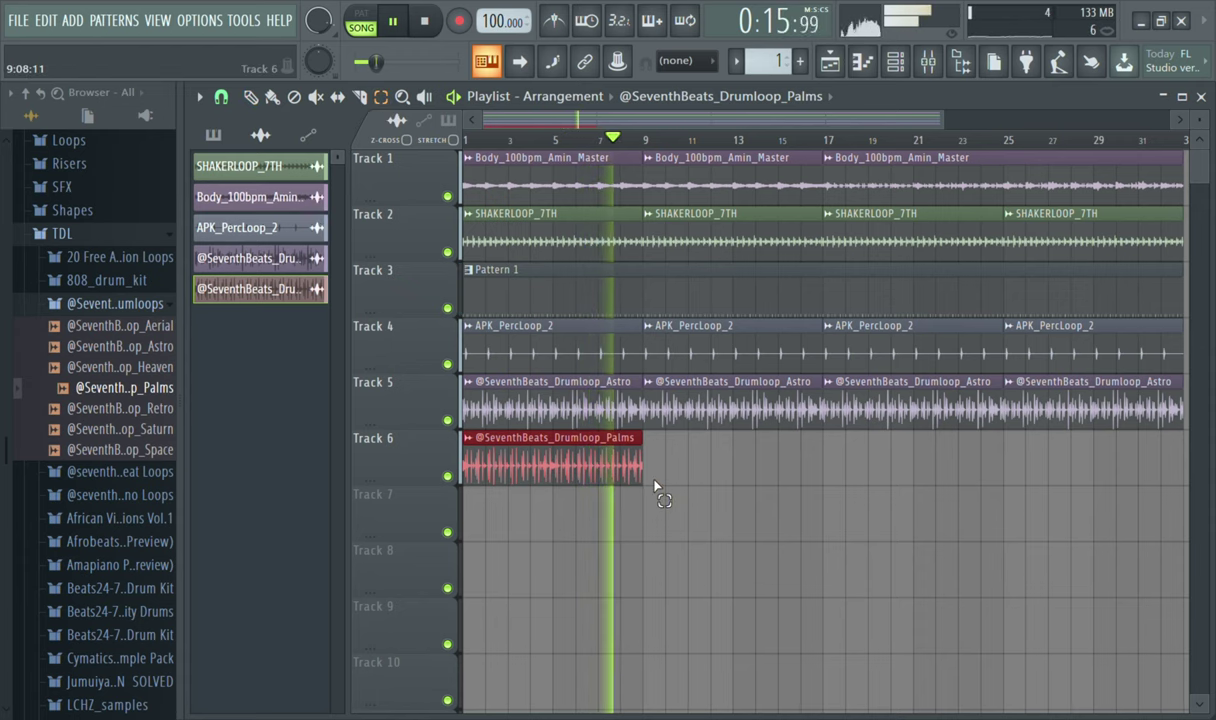
- Duplicate the Palms drum loop clip three times along Track 6 up to bar 33 and clear the selection
click(565, 484)
key(ctrl+b)
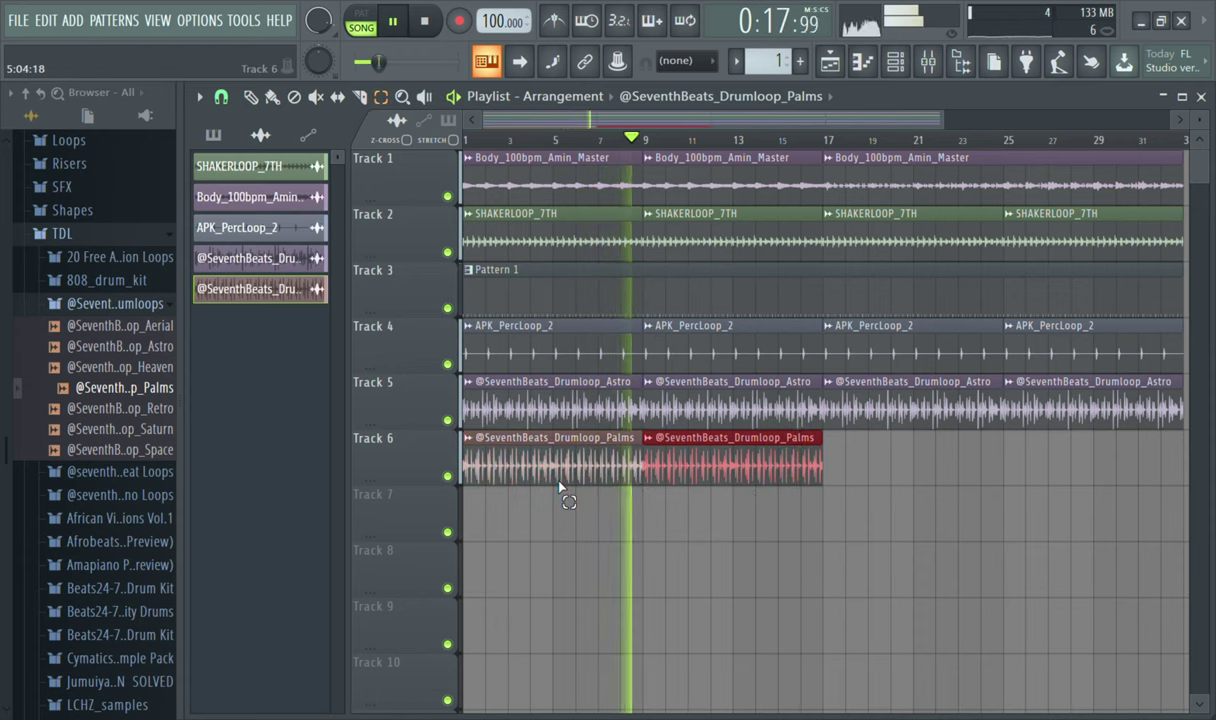
key(ctrl+b)
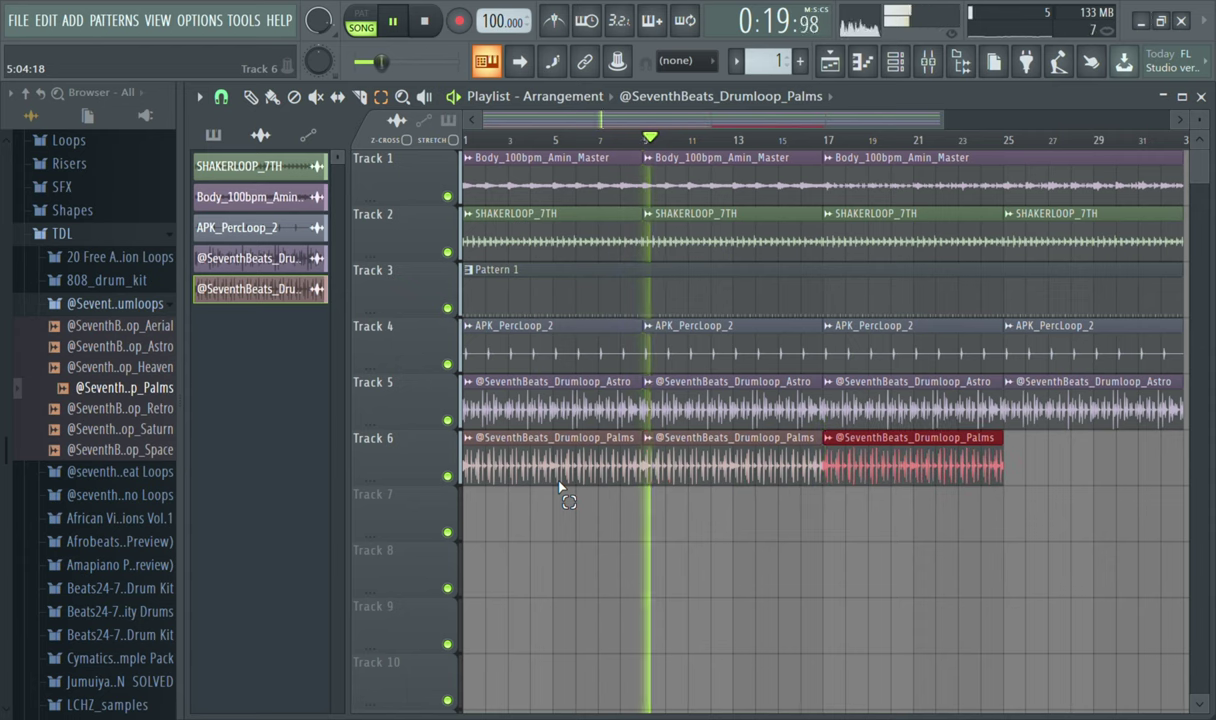
key(ctrl+b)
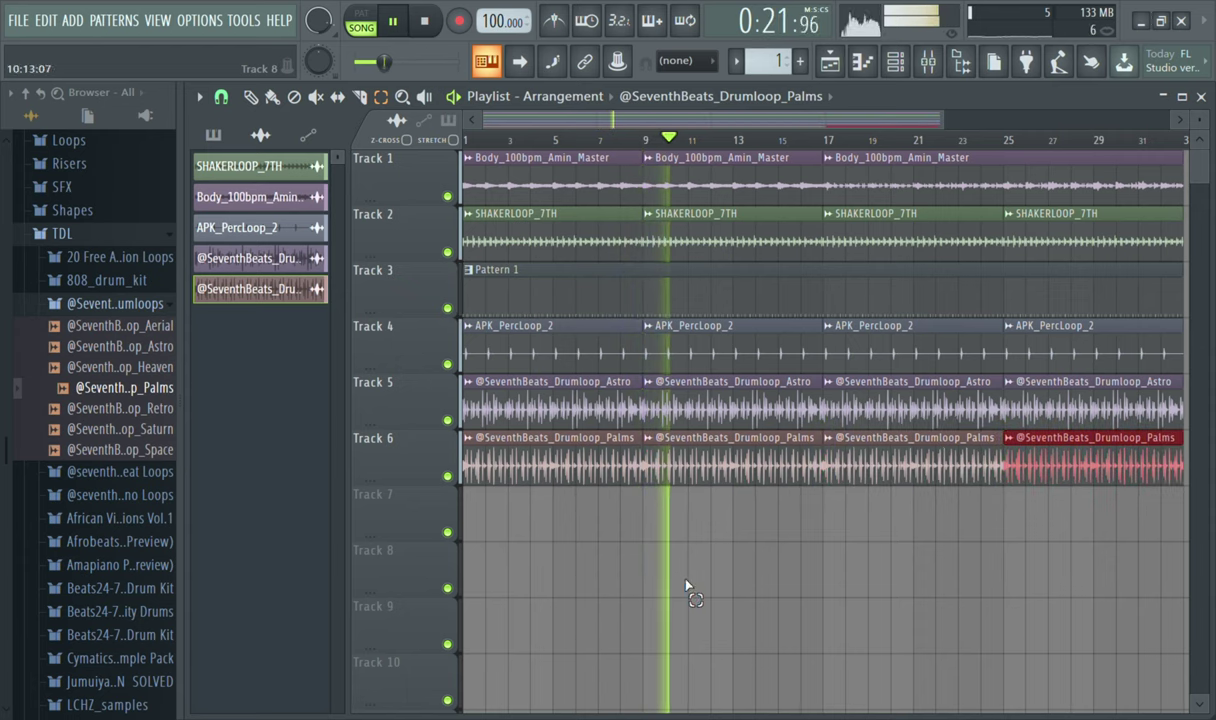
click(716, 583)
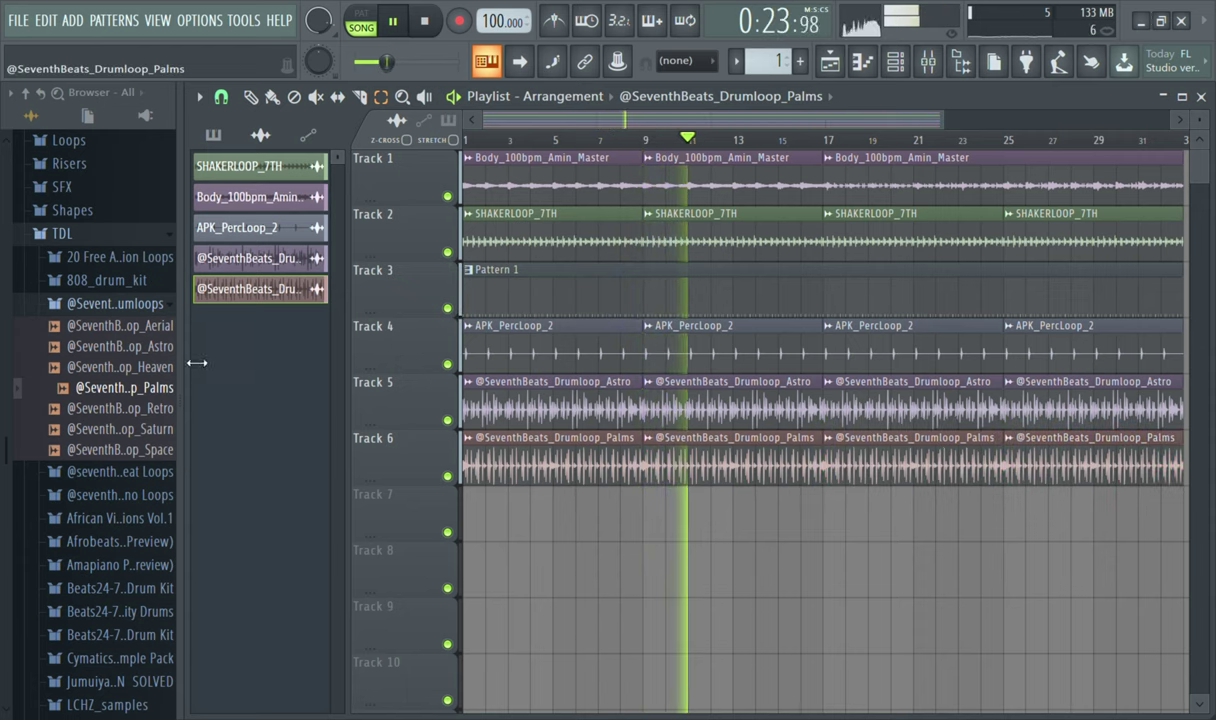
- Stop the song and audition the SeventhBeats Retro, Saturn and Space drum loops
key(space)
click(113, 410)
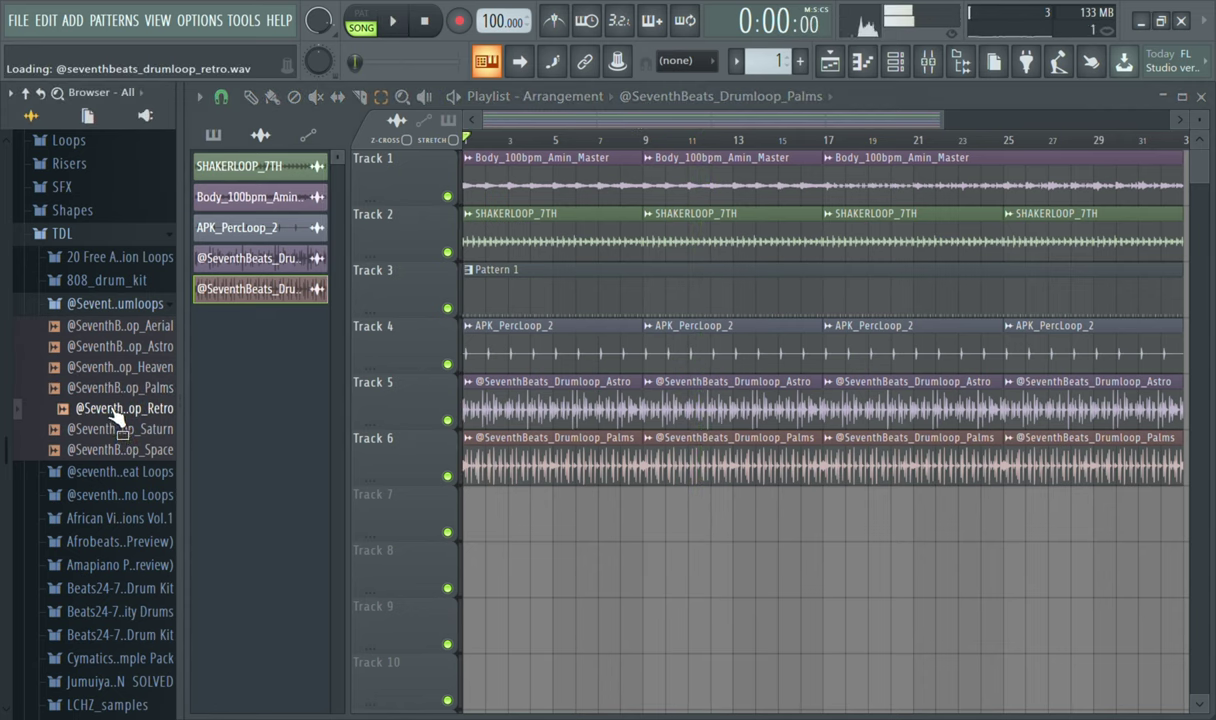
click(122, 429)
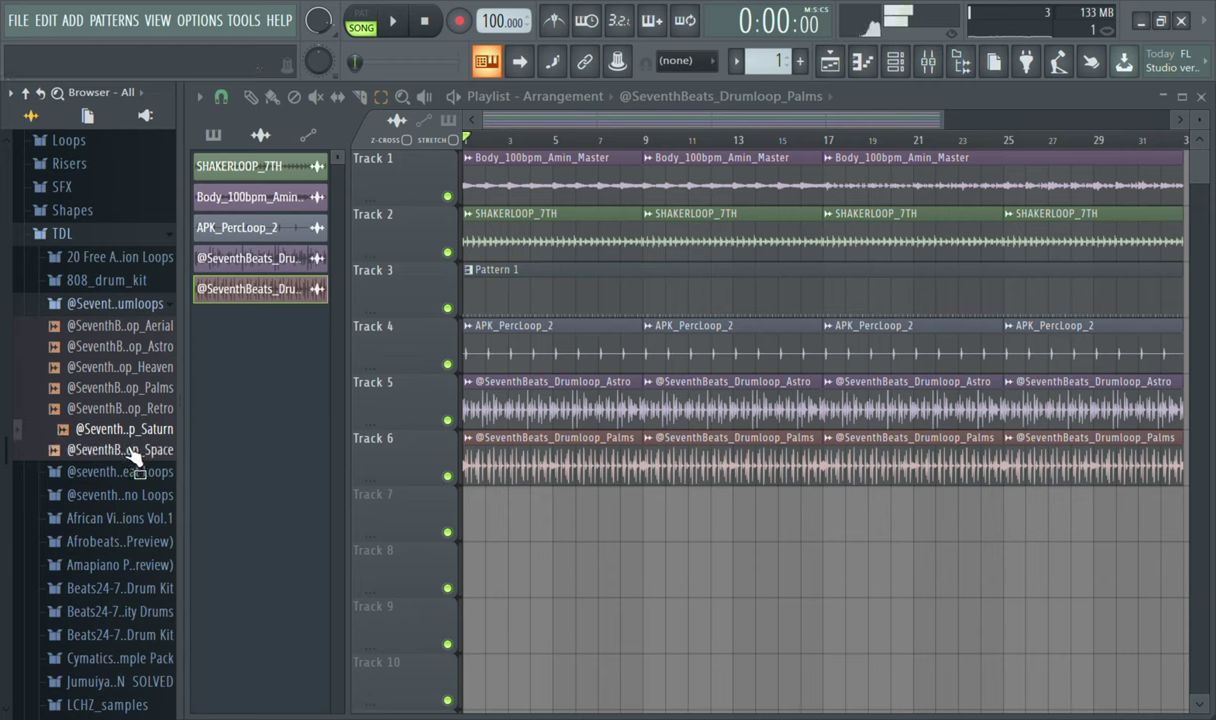
click(130, 450)
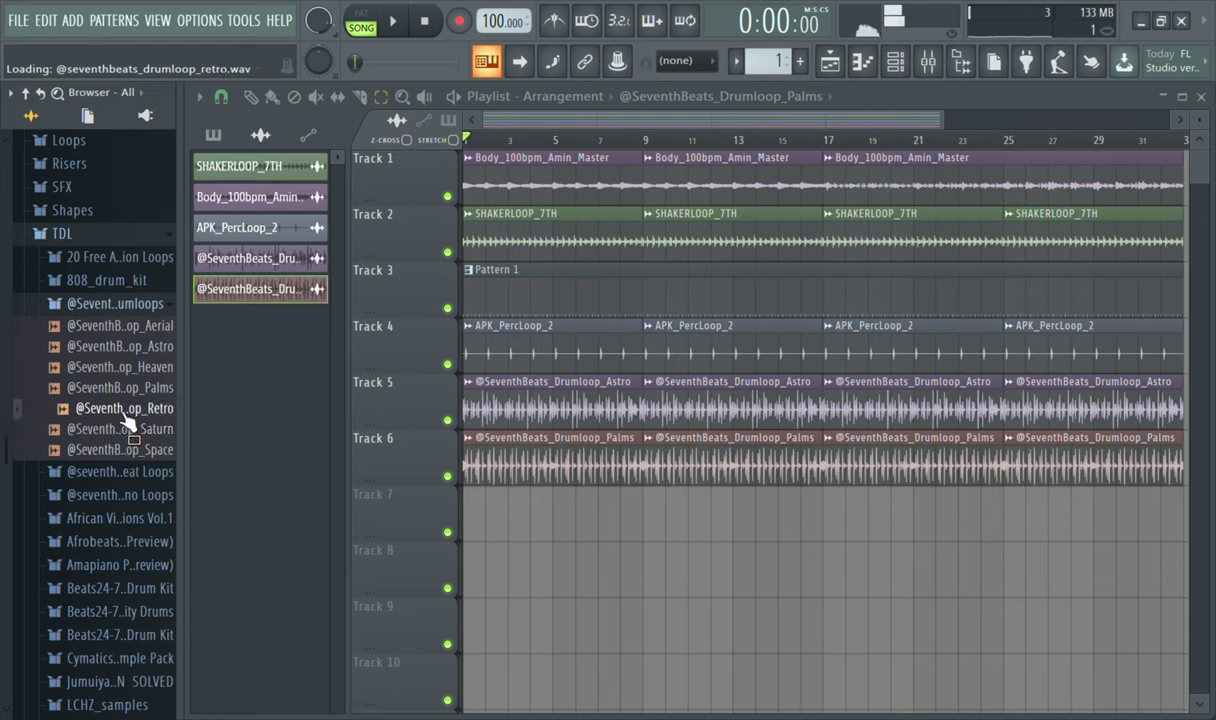
drag(128, 420, 541, 523)
click(549, 500)
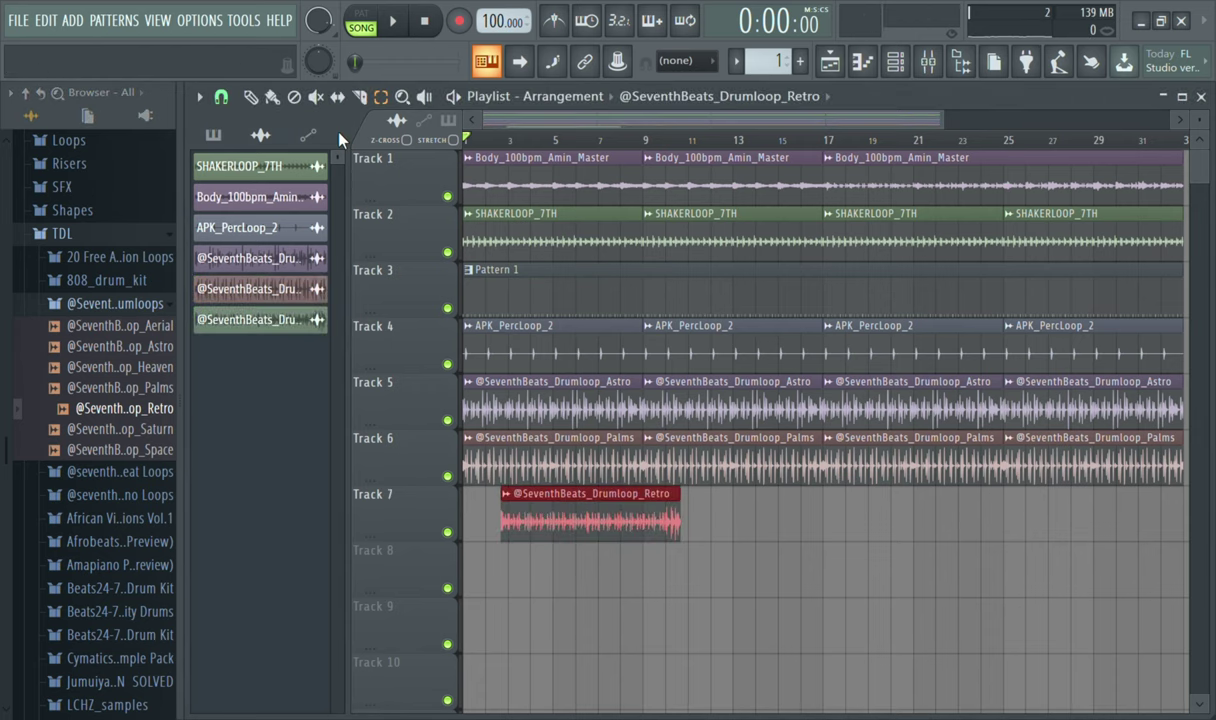
drag(570, 499, 505, 518)
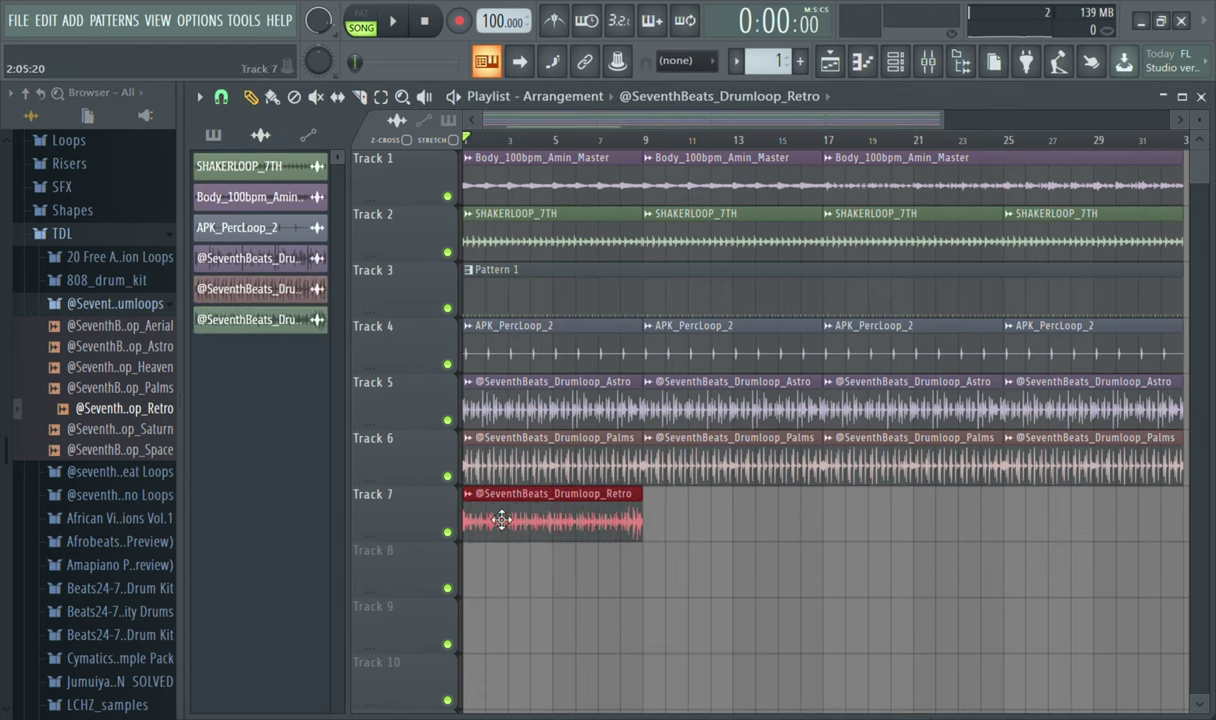
key(space)
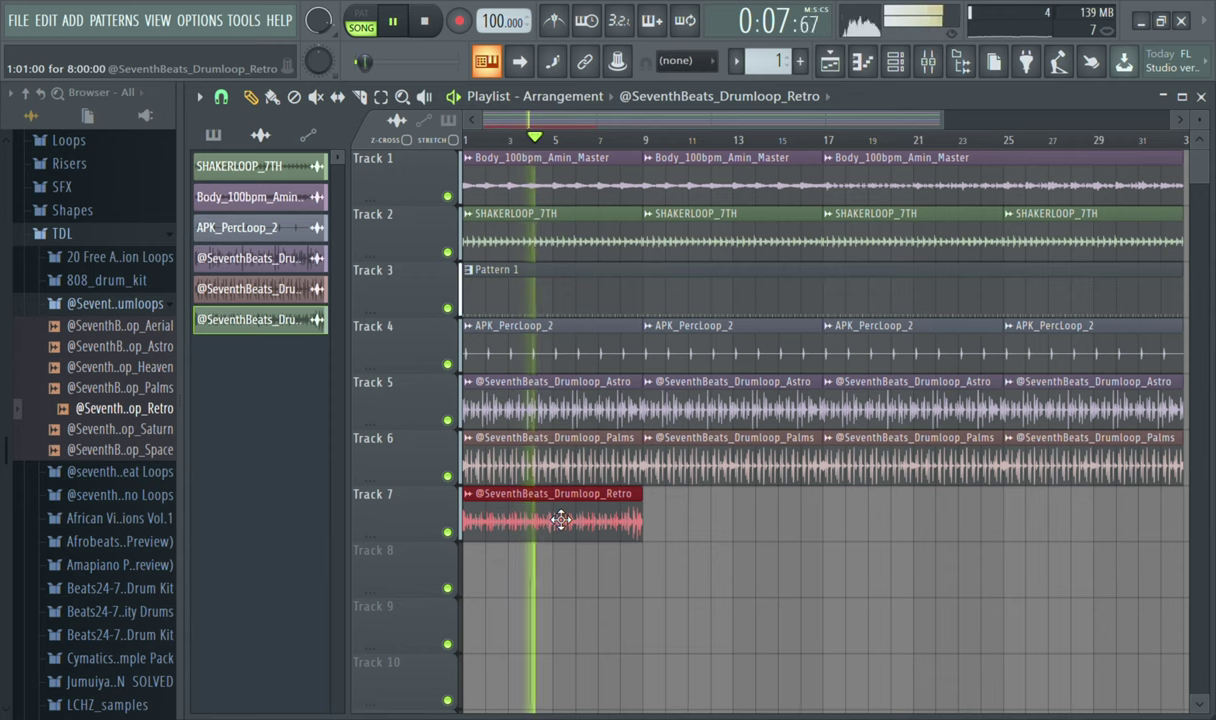
double_click(530, 500)
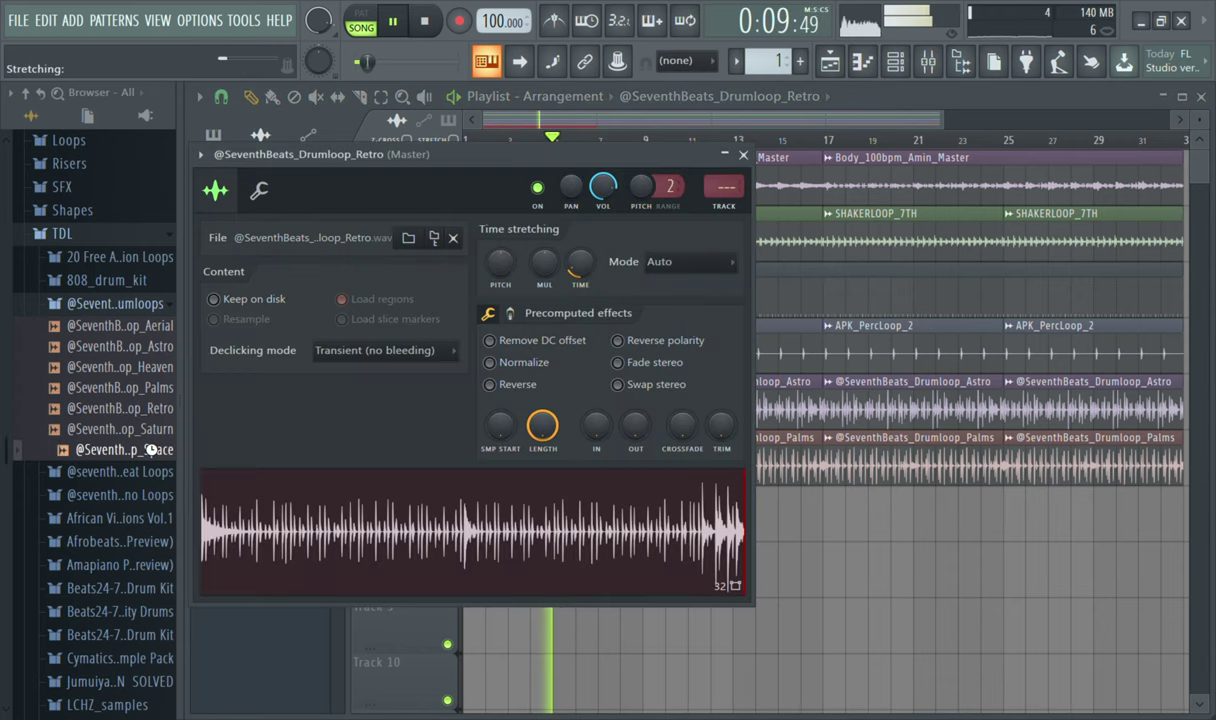
drag(137, 453, 350, 540)
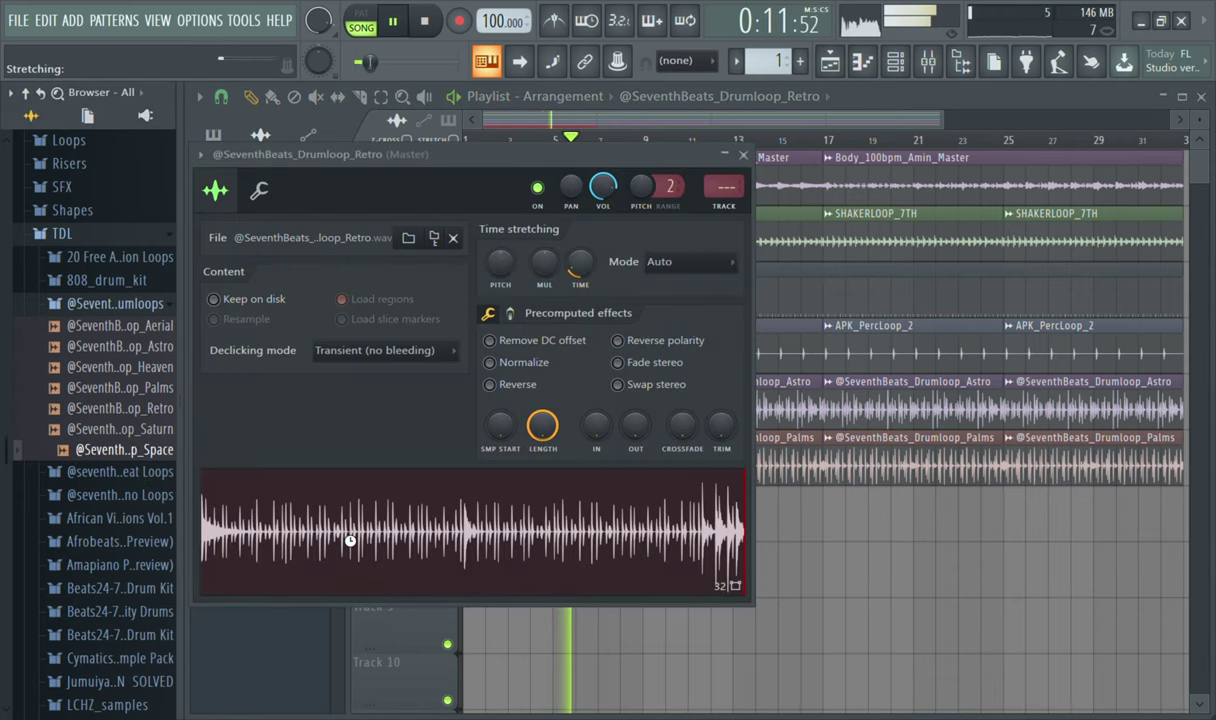
key(space)
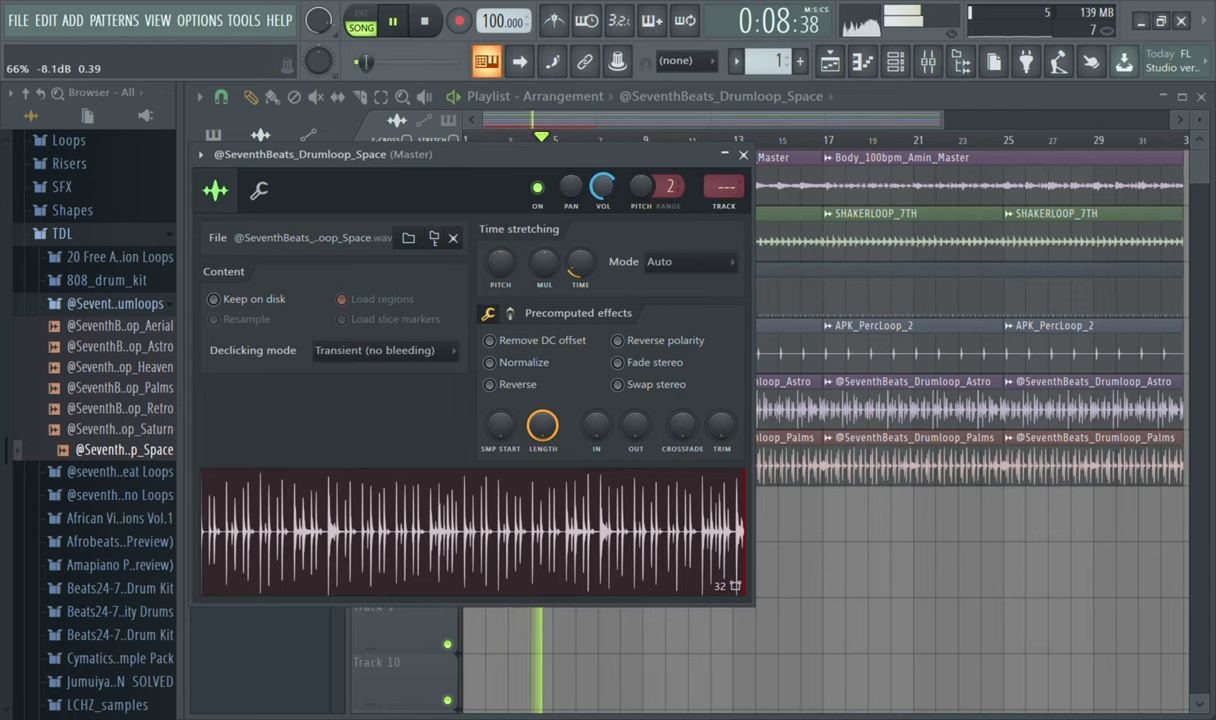
click(743, 155)
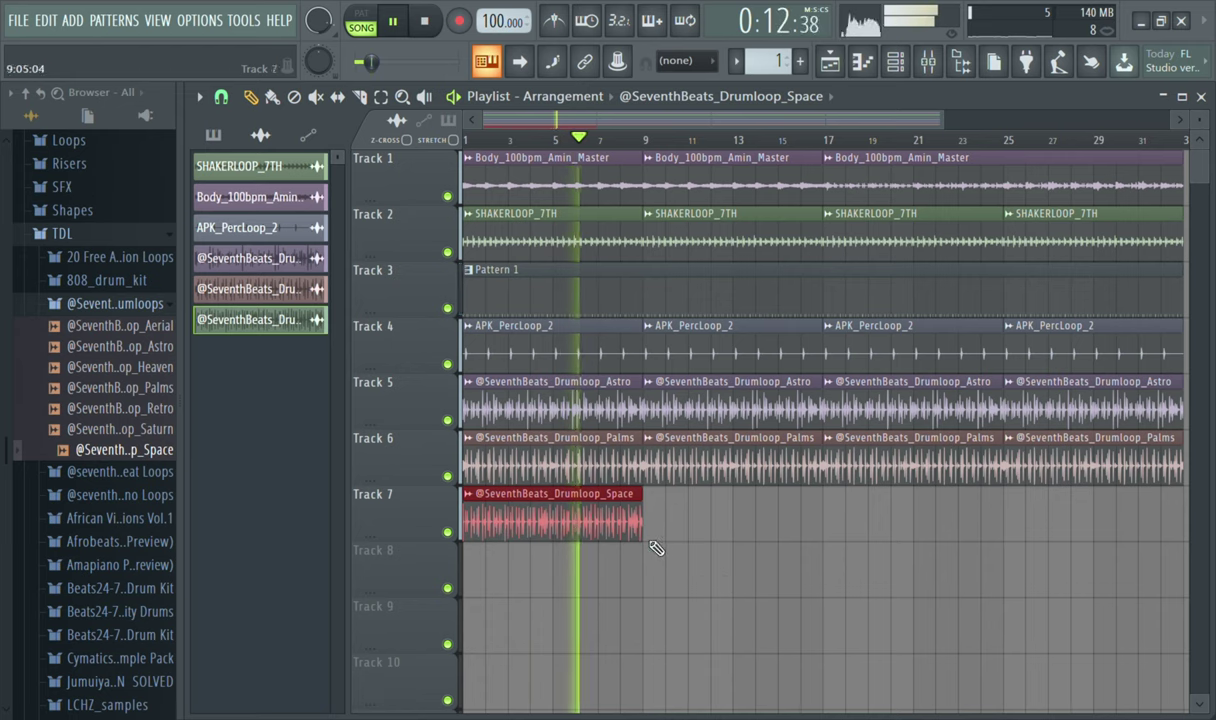
- Duplicate the Space drum loop clip three times along Track 7 up to bar 33 and clear the selection
click(381, 96)
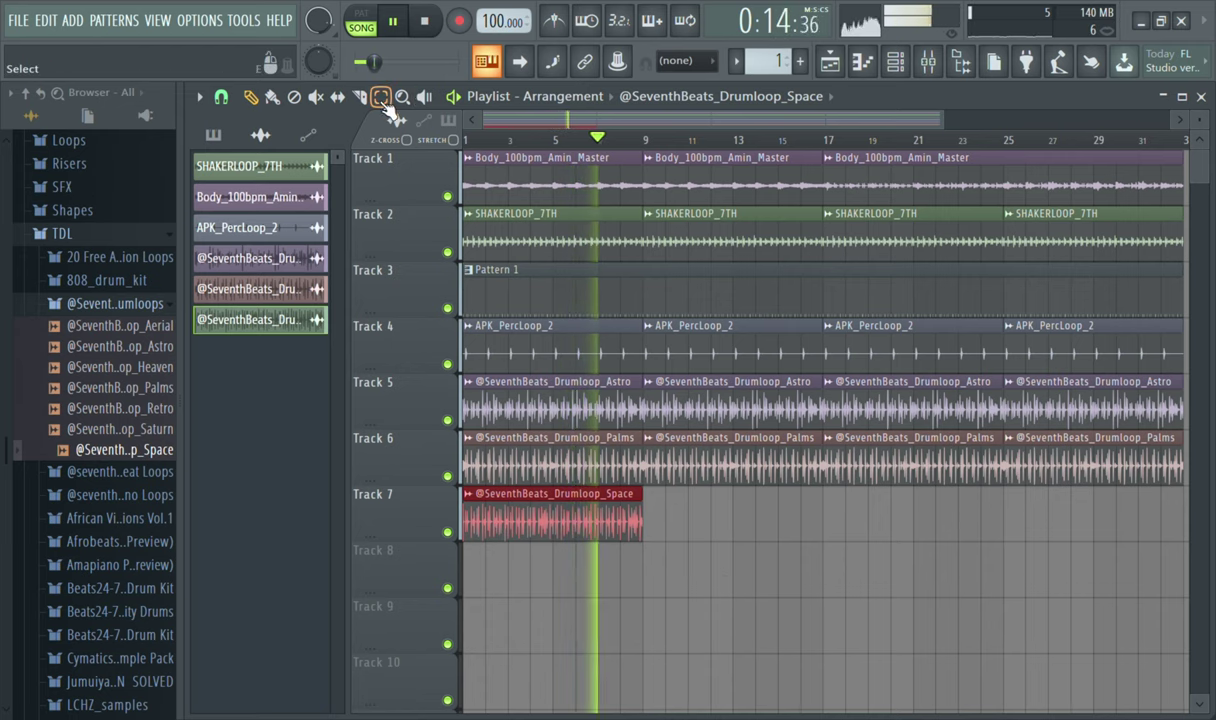
key(ctrl+b)
key(ctrl+b)
key(ctrl+b)
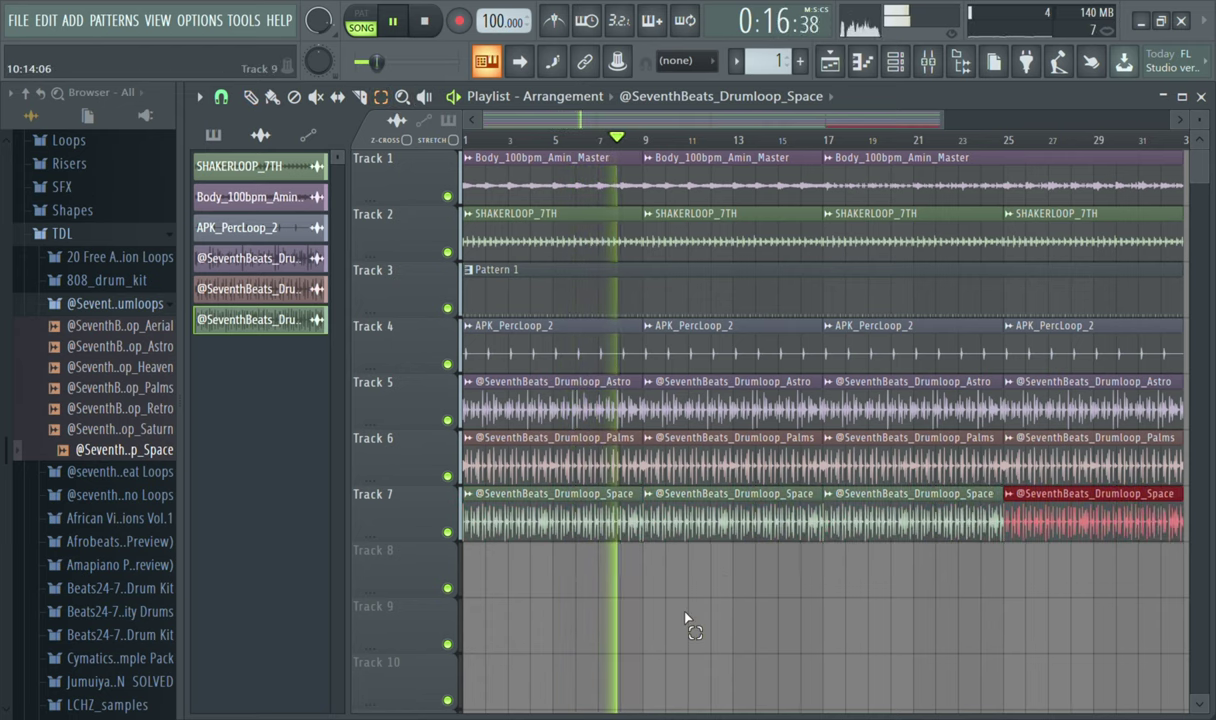
click(904, 622)
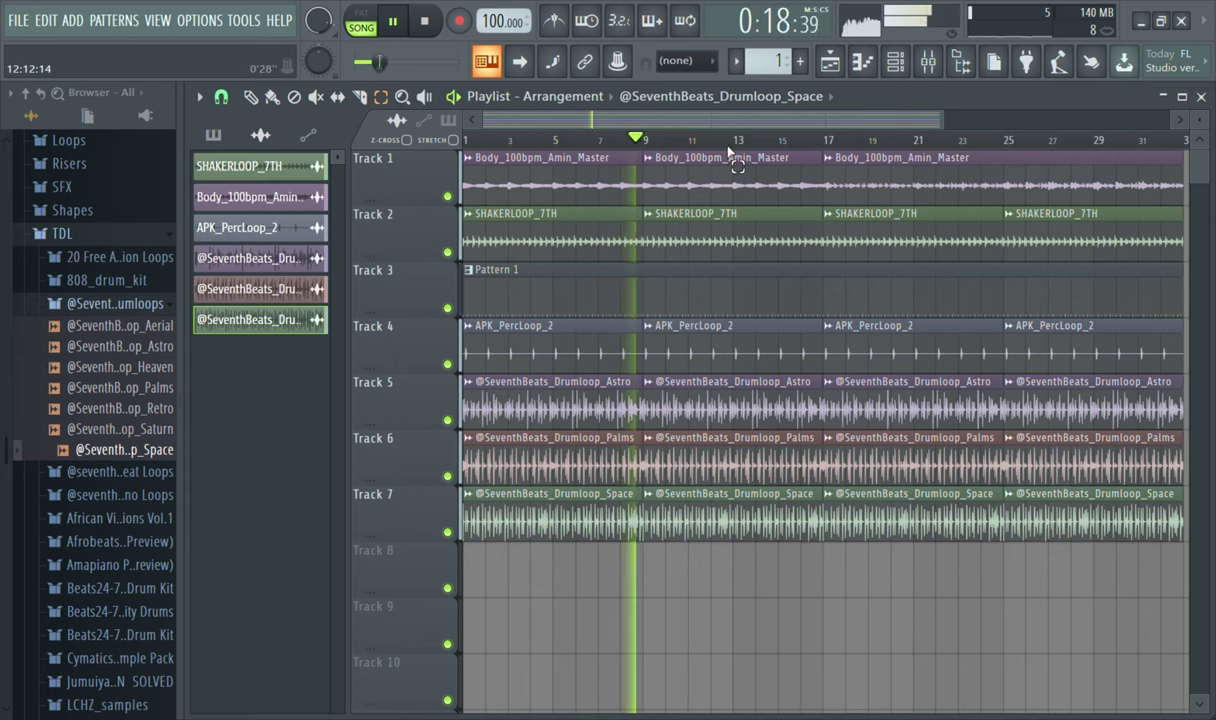
- Show all channels in the channel rack and check the Body_100bpm_Amin_Master channel settings
drag(720, 123, 778, 133)
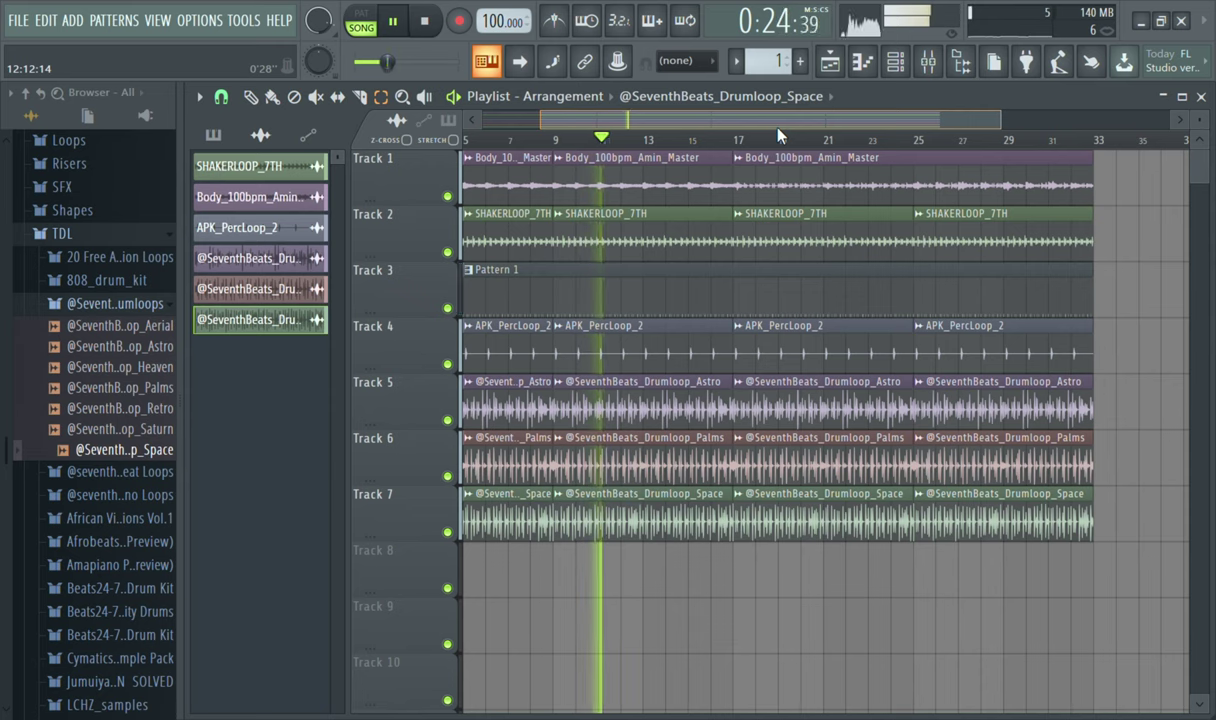
drag(778, 130, 712, 121)
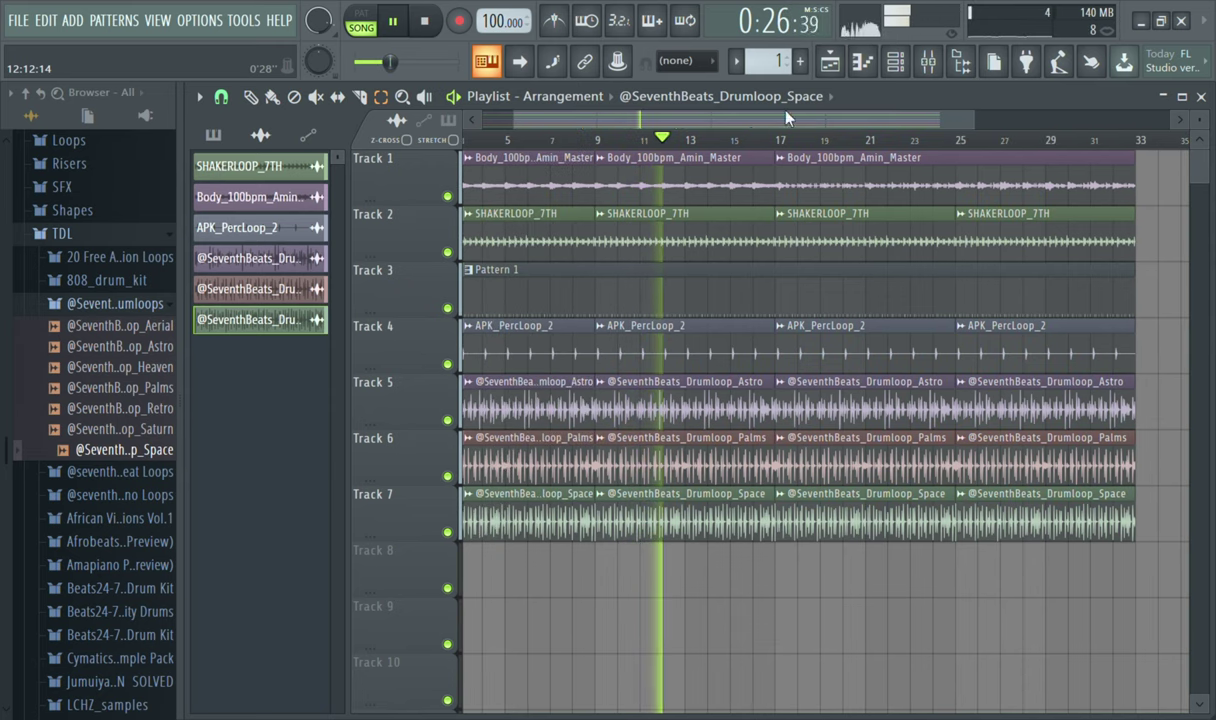
click(900, 64)
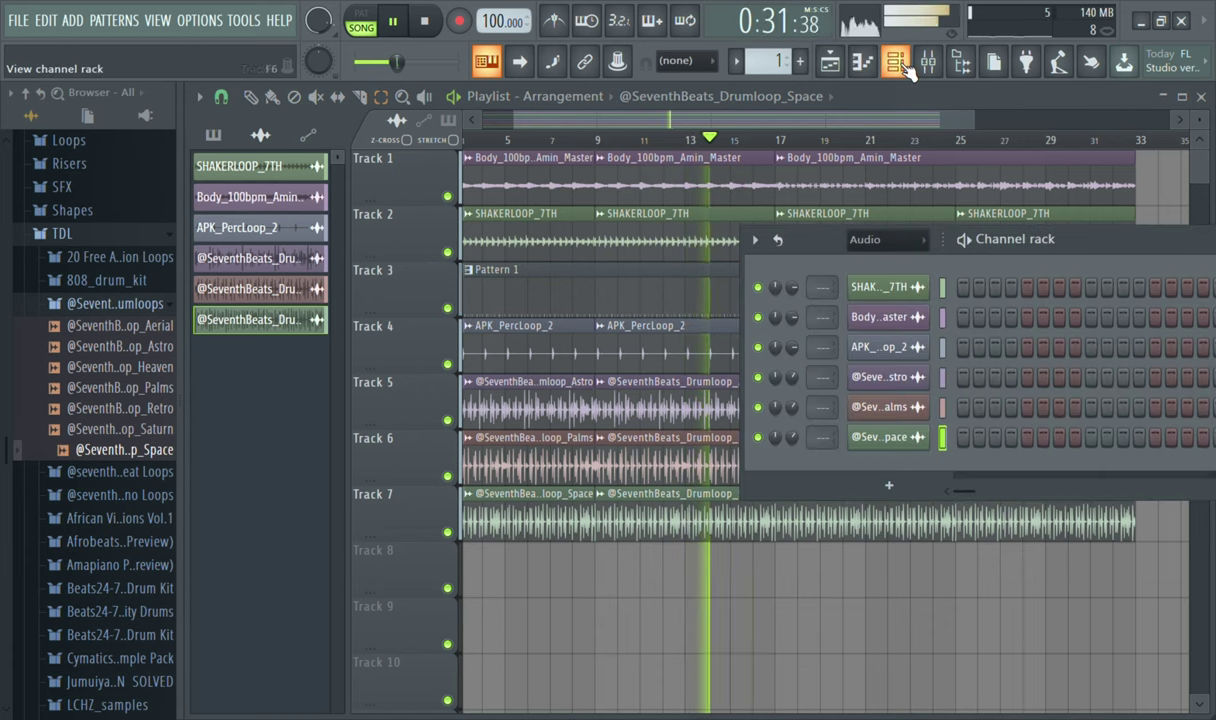
click(873, 264)
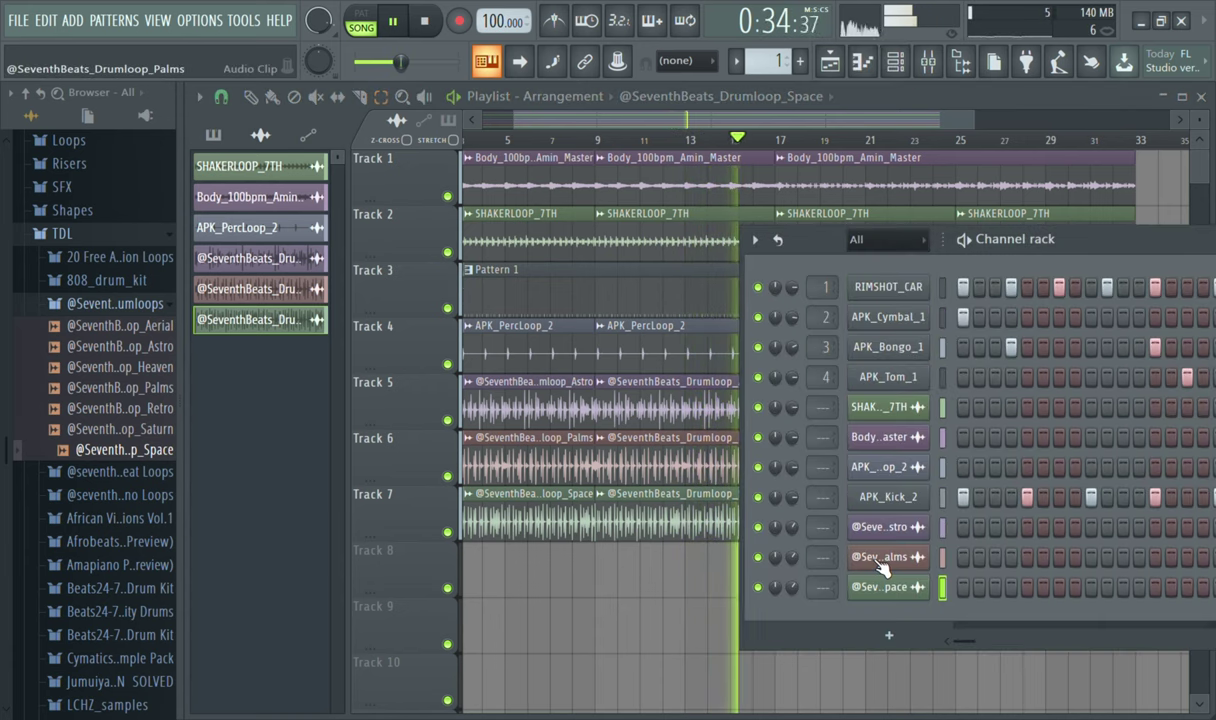
click(893, 437)
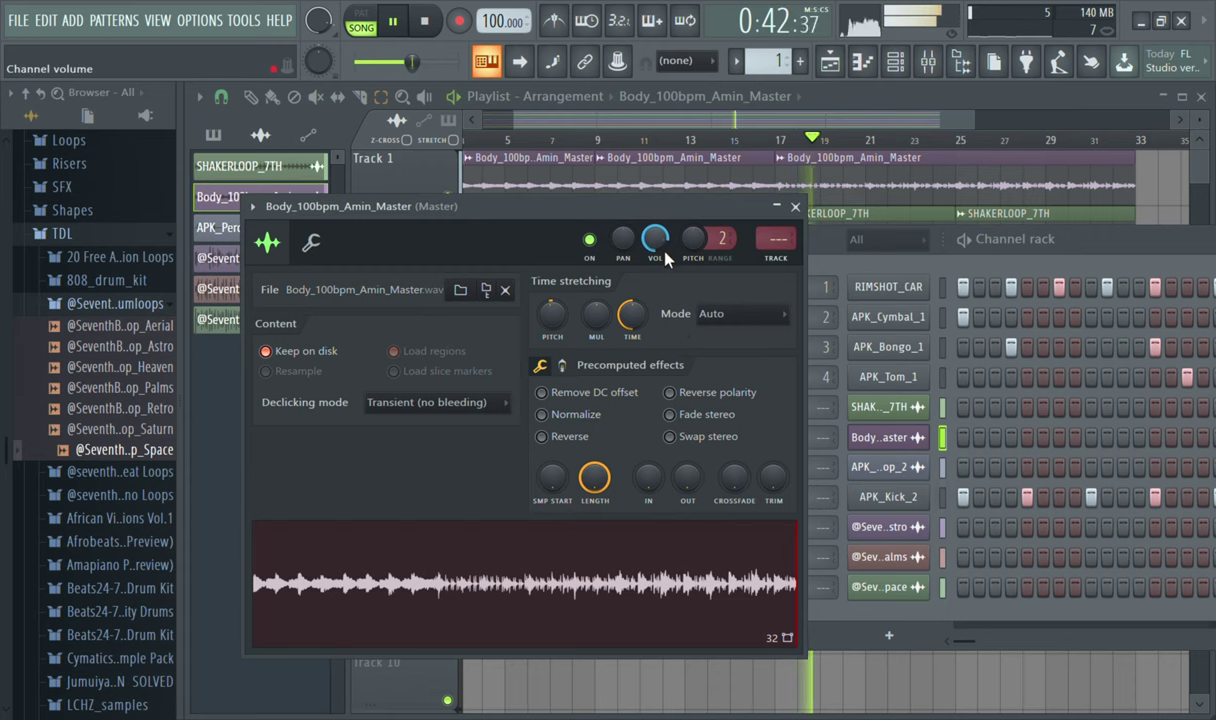
click(796, 207)
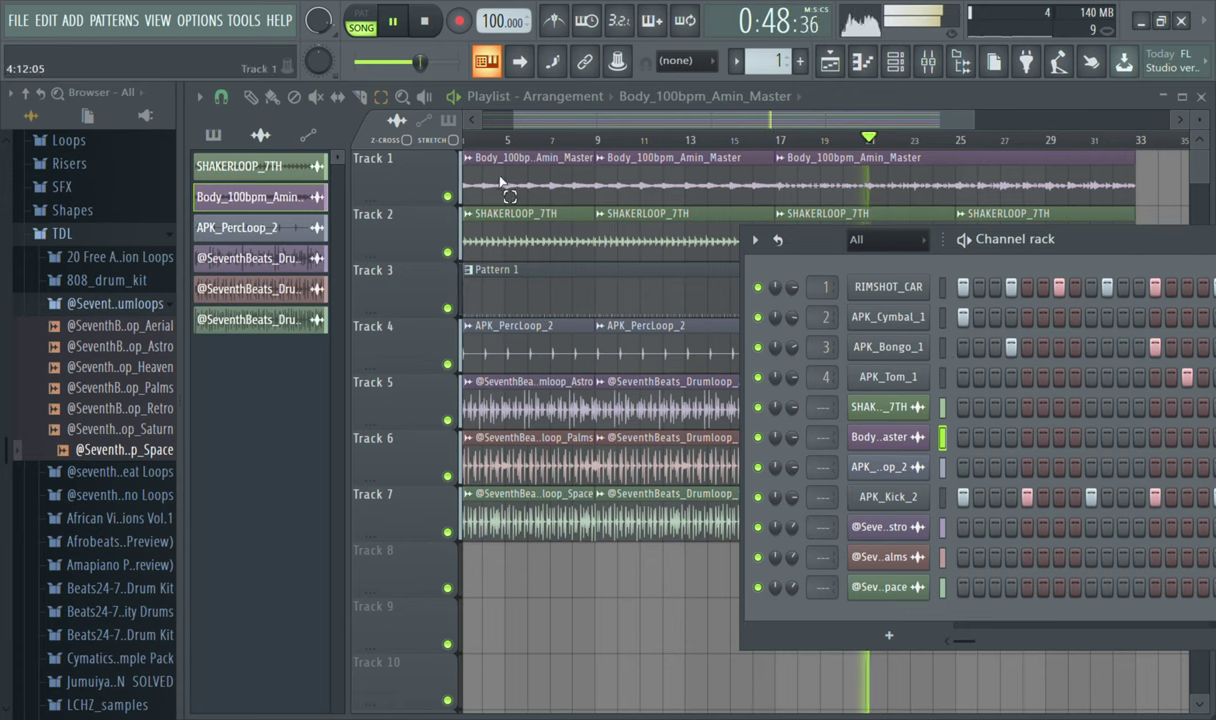
- Set the Body_100bpm_Amin_Master channel volume to 80% from its Track 1 clip and close its settings
click(251, 96)
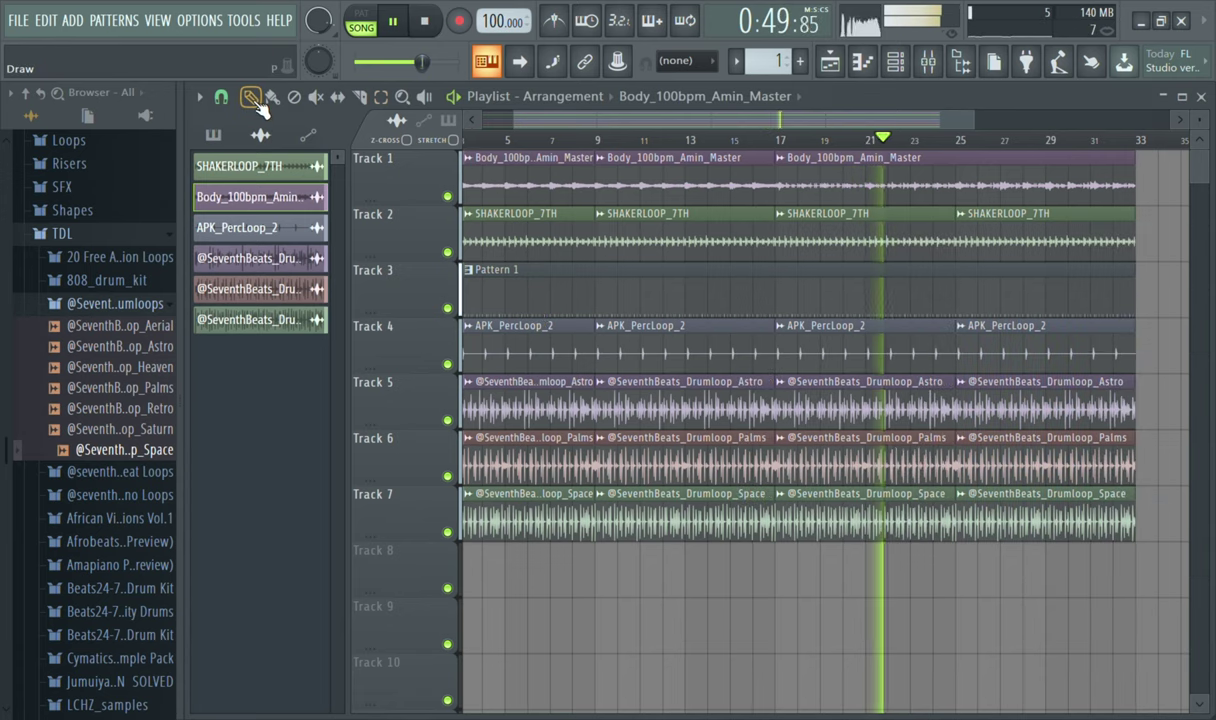
double_click(524, 184)
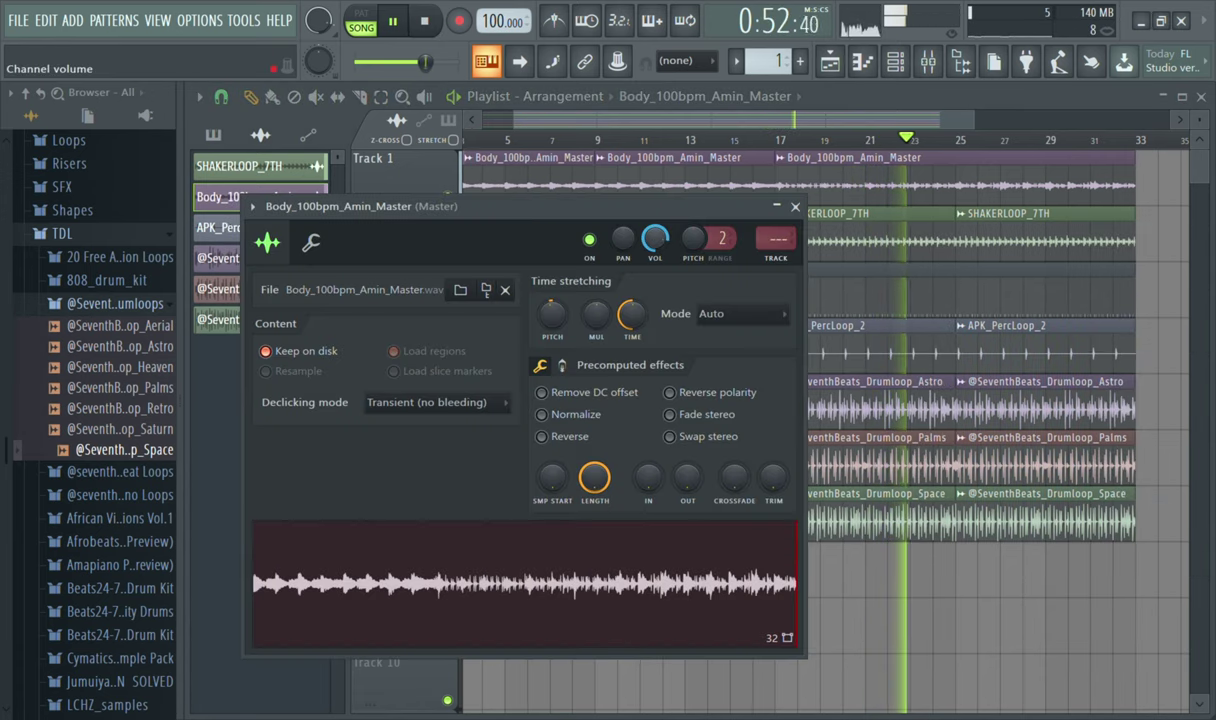
drag(655, 238, 655, 233)
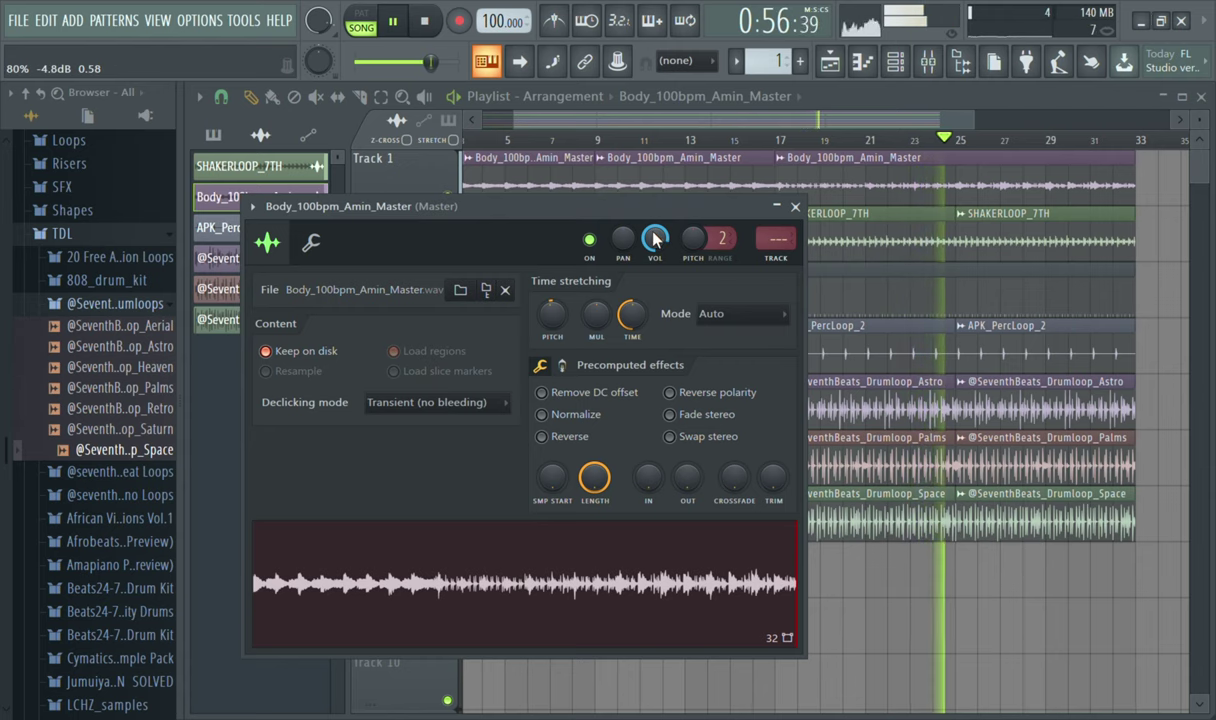
click(795, 206)
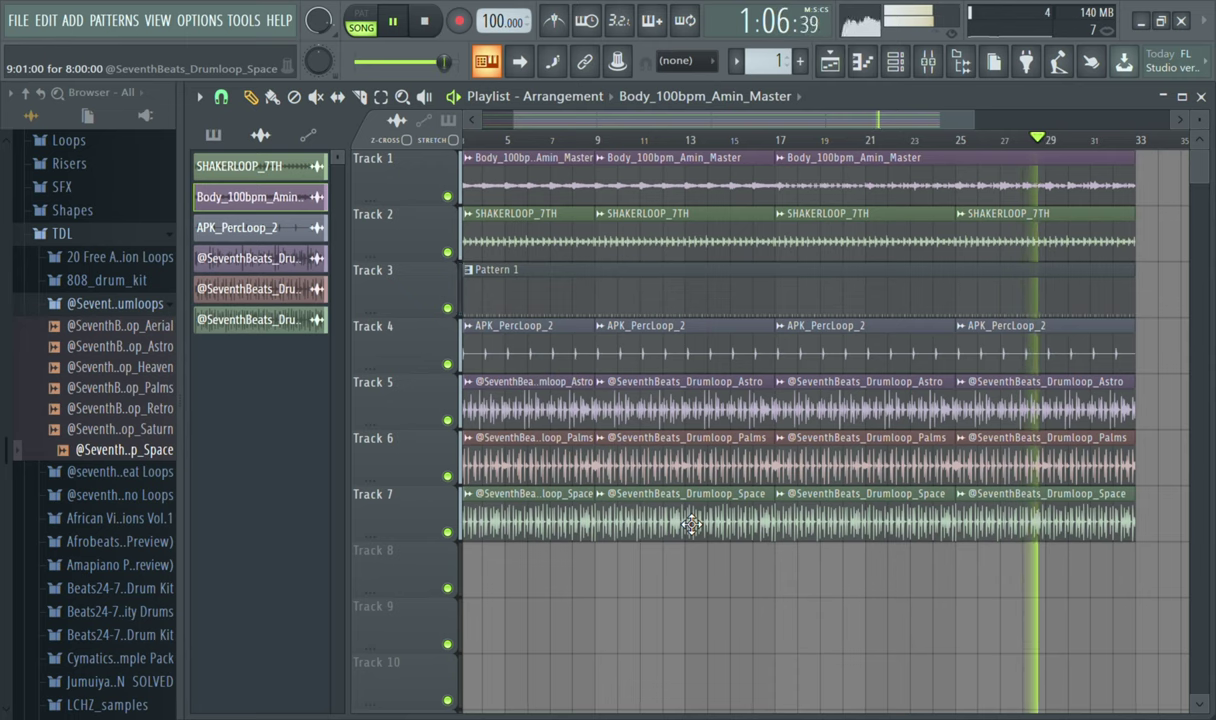
- Check the Astro drum loop's channel settings and set the Space drum loop's channel volume to 50%
double_click(530, 408)
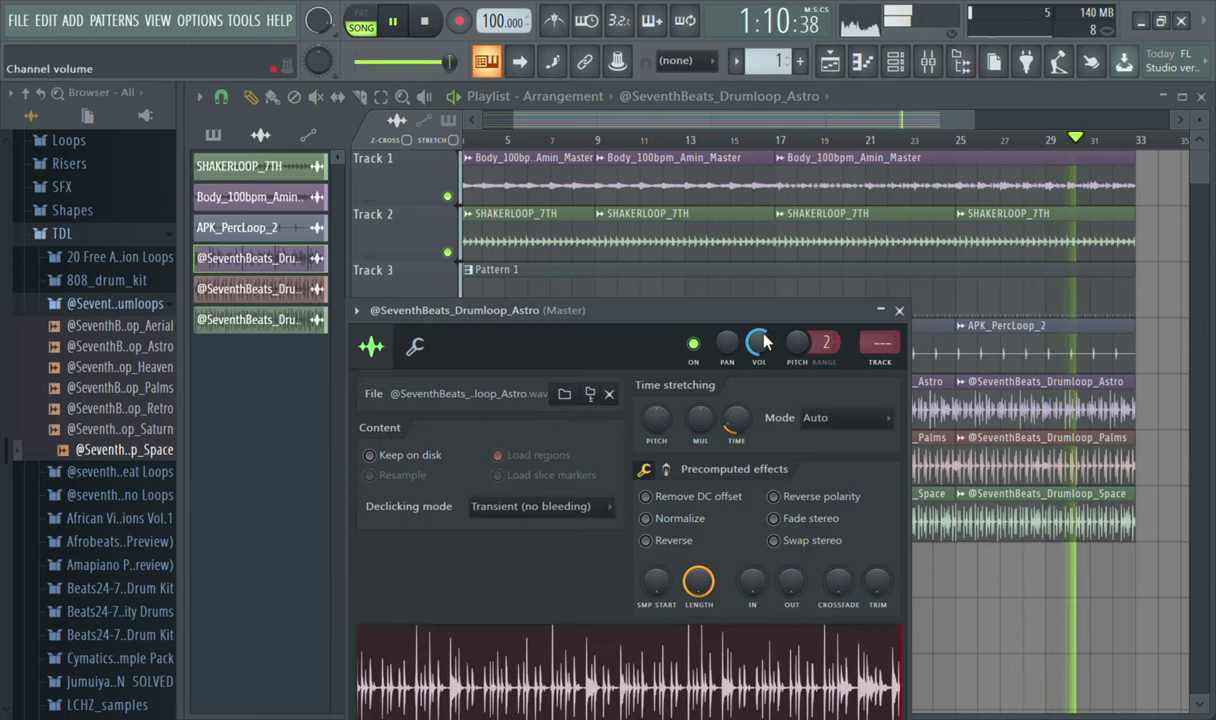
click(899, 310)
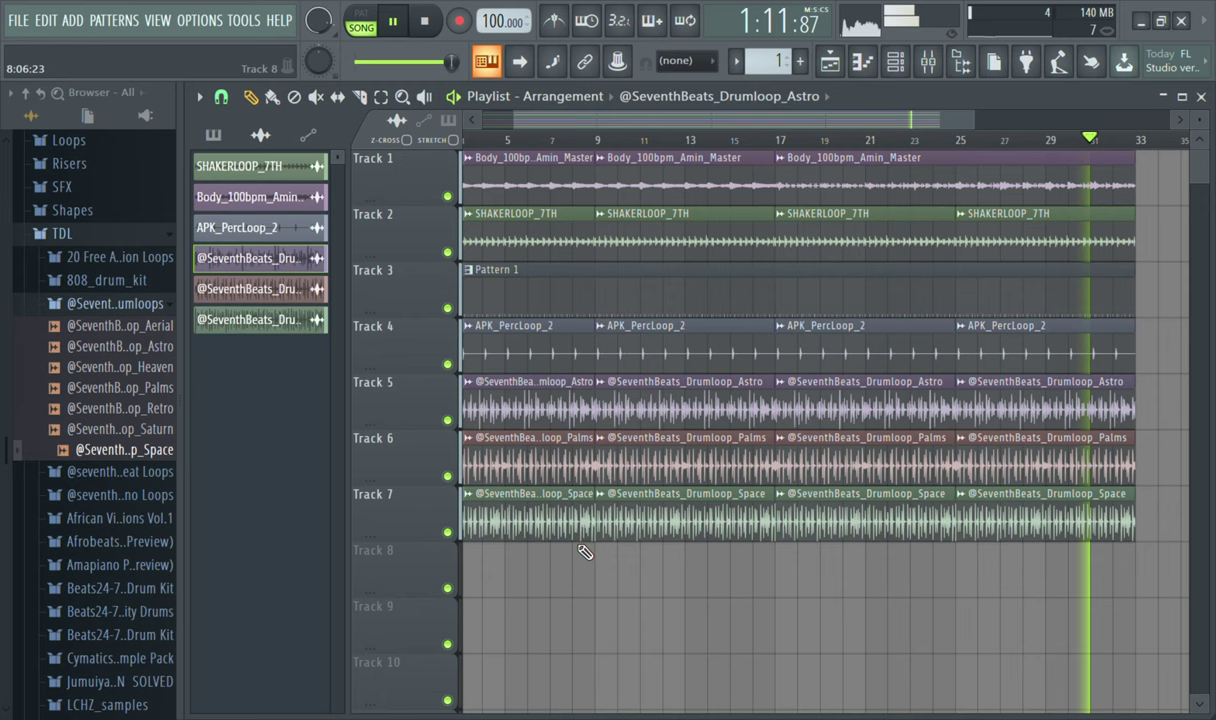
double_click(527, 530)
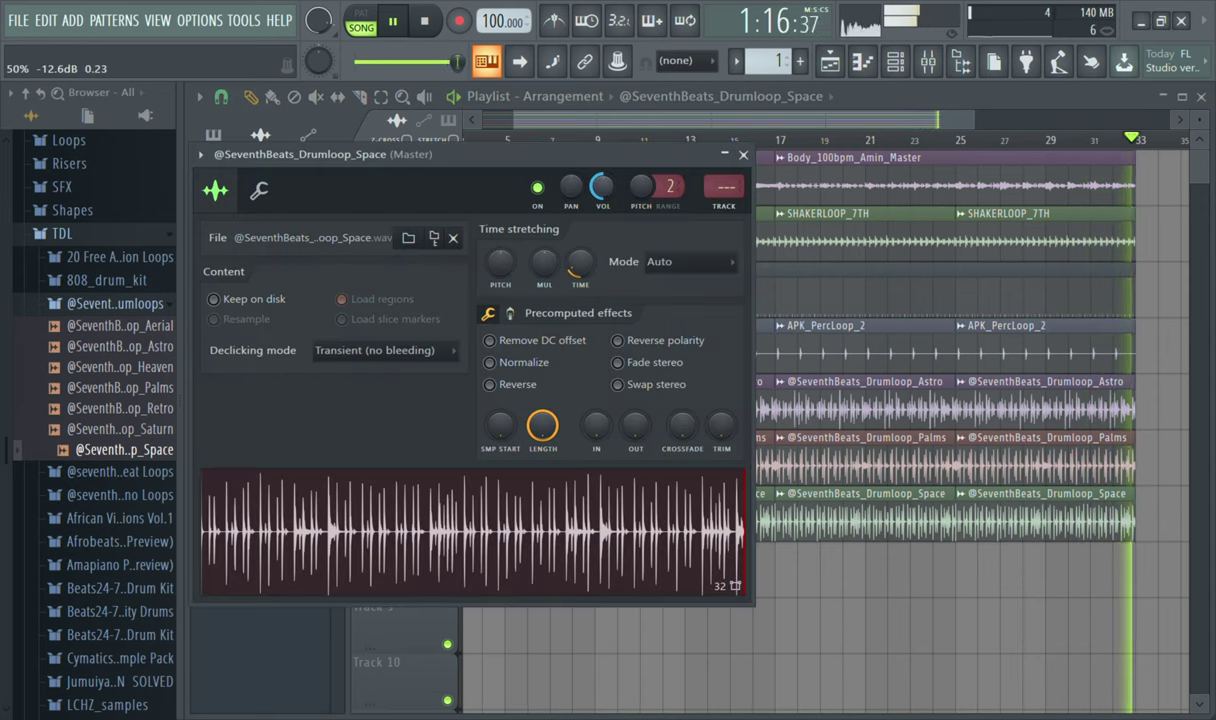
click(743, 157)
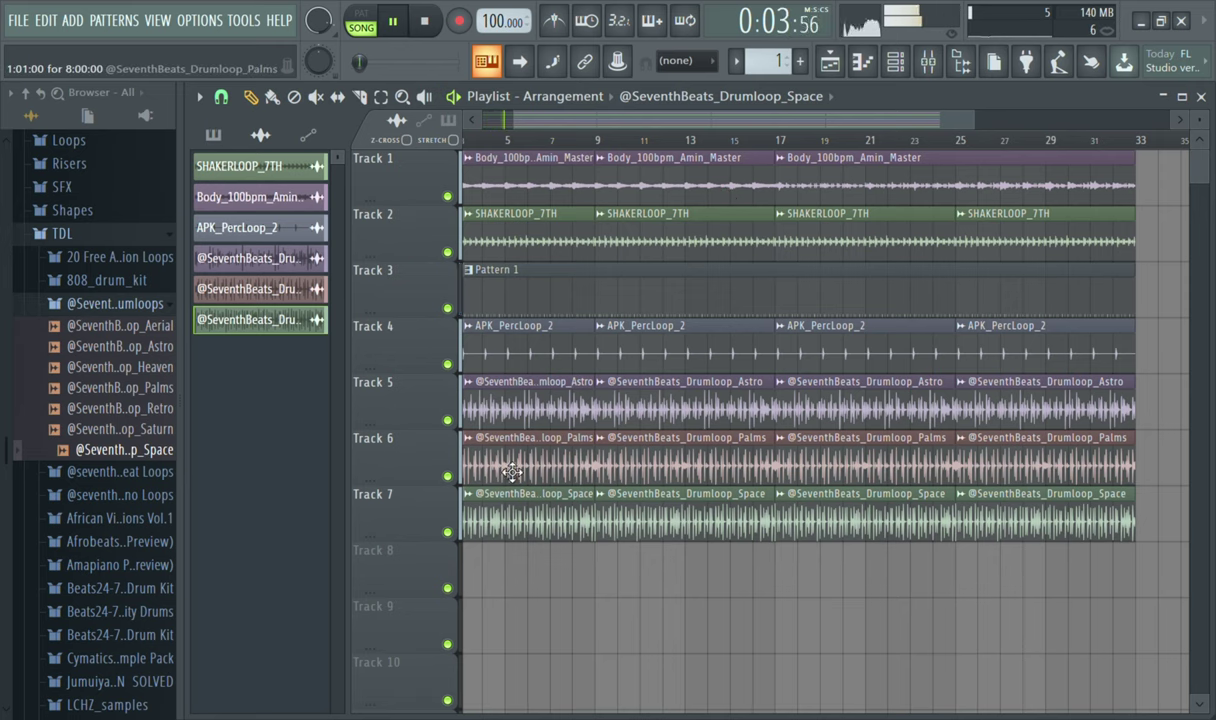
- Set the channel volume to 49% for the Palms drum loop and 51% for the Astro drum loop
double_click(478, 440)
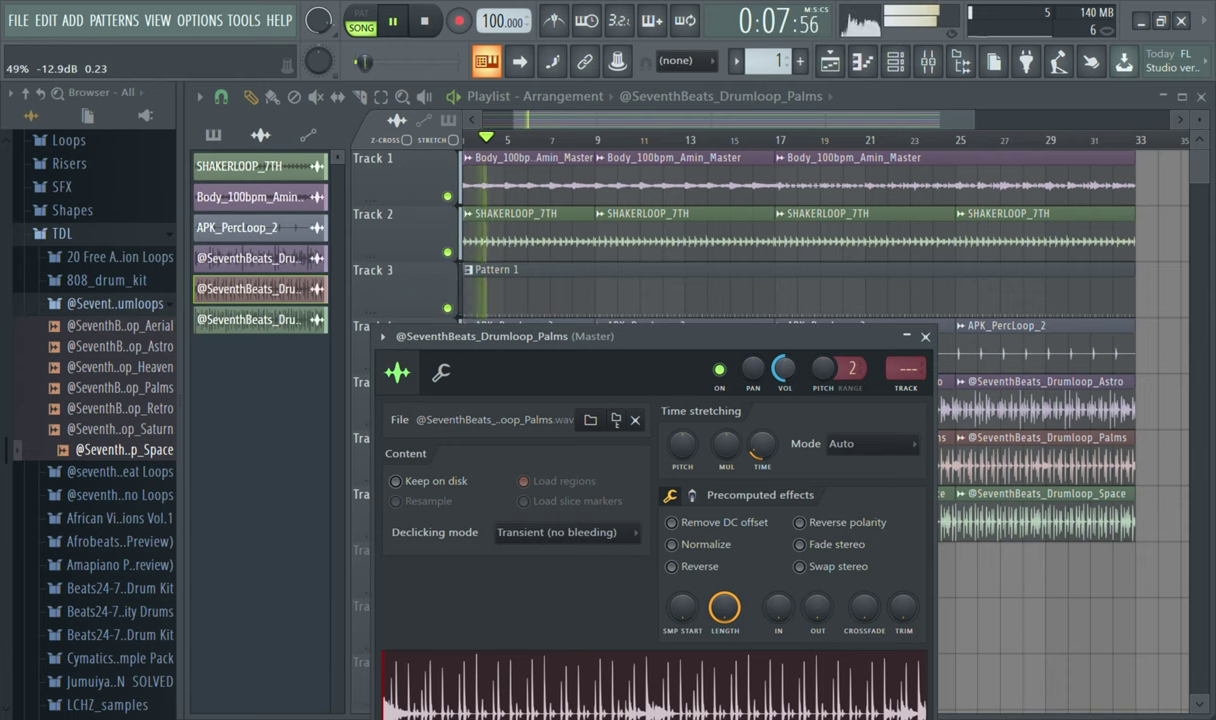
click(925, 337)
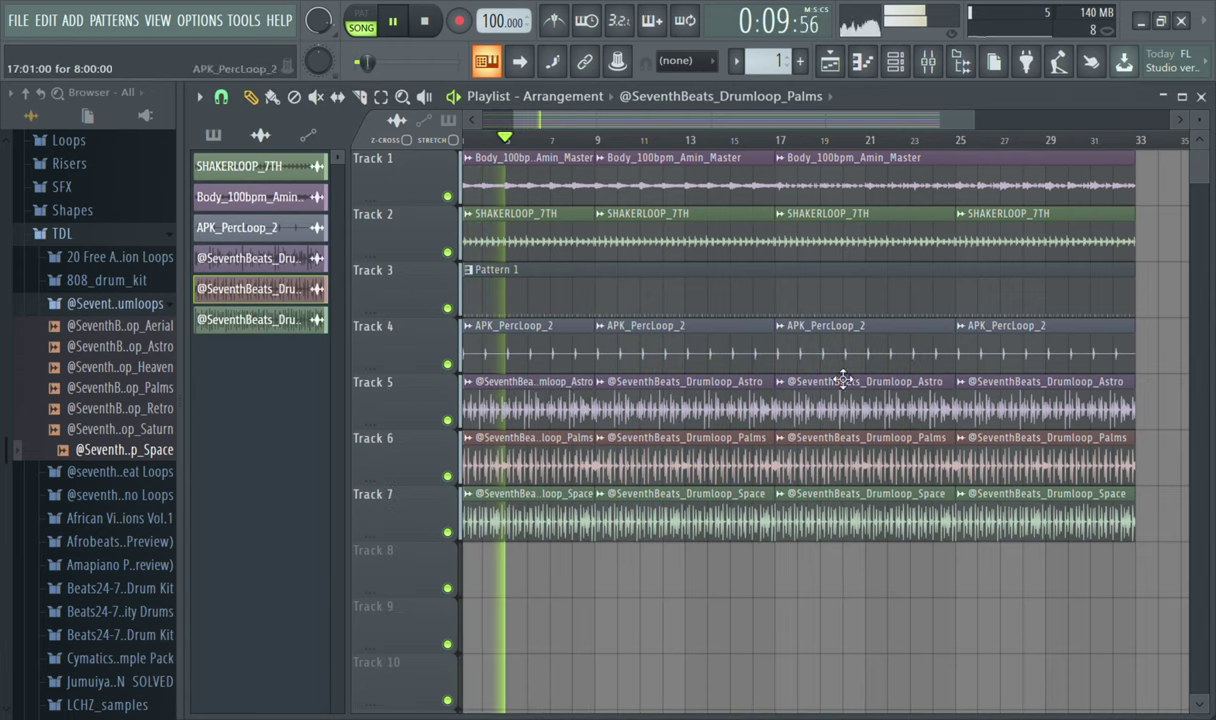
double_click(502, 387)
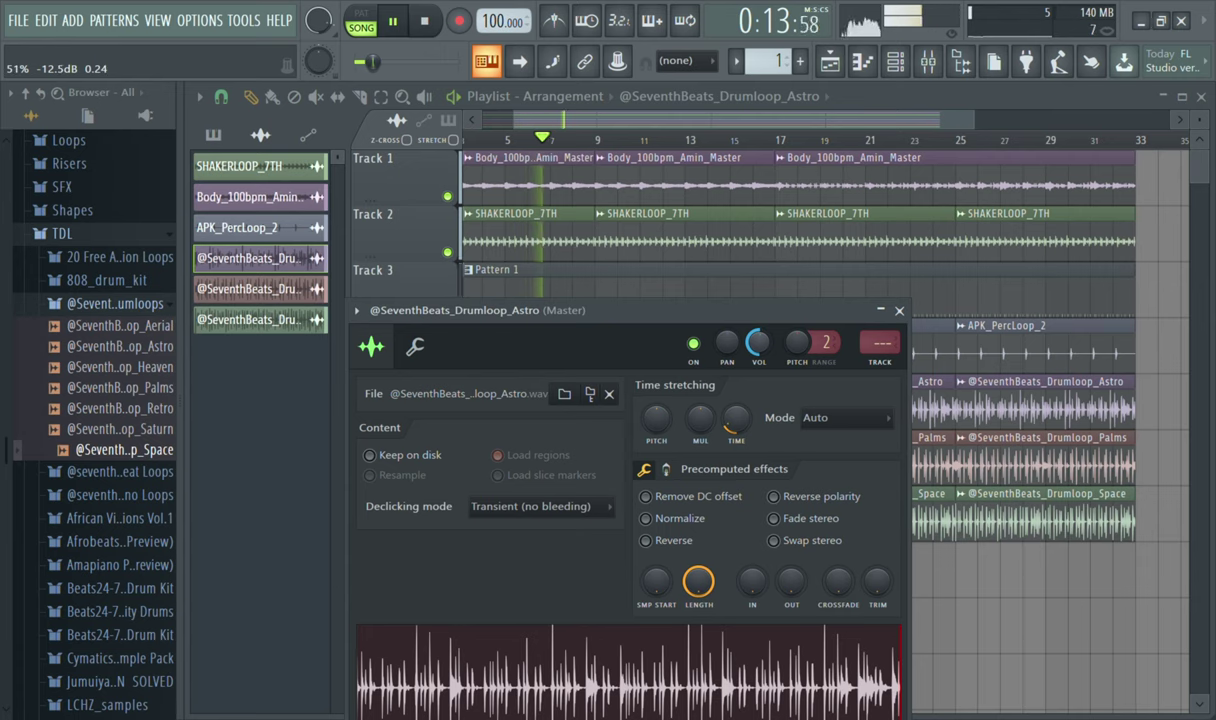
click(899, 311)
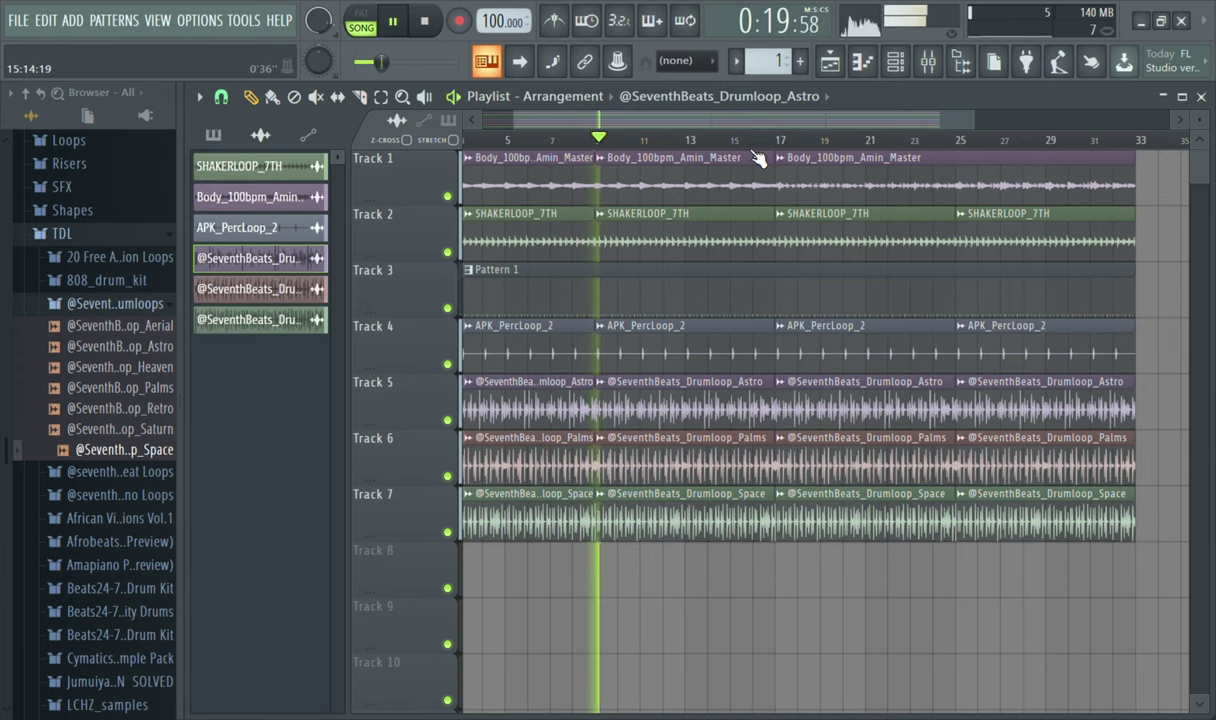
- Review the whole layered arrangement up to bar 33 with the Select tool active, showing the channel rack and stopping playback
click(380, 96)
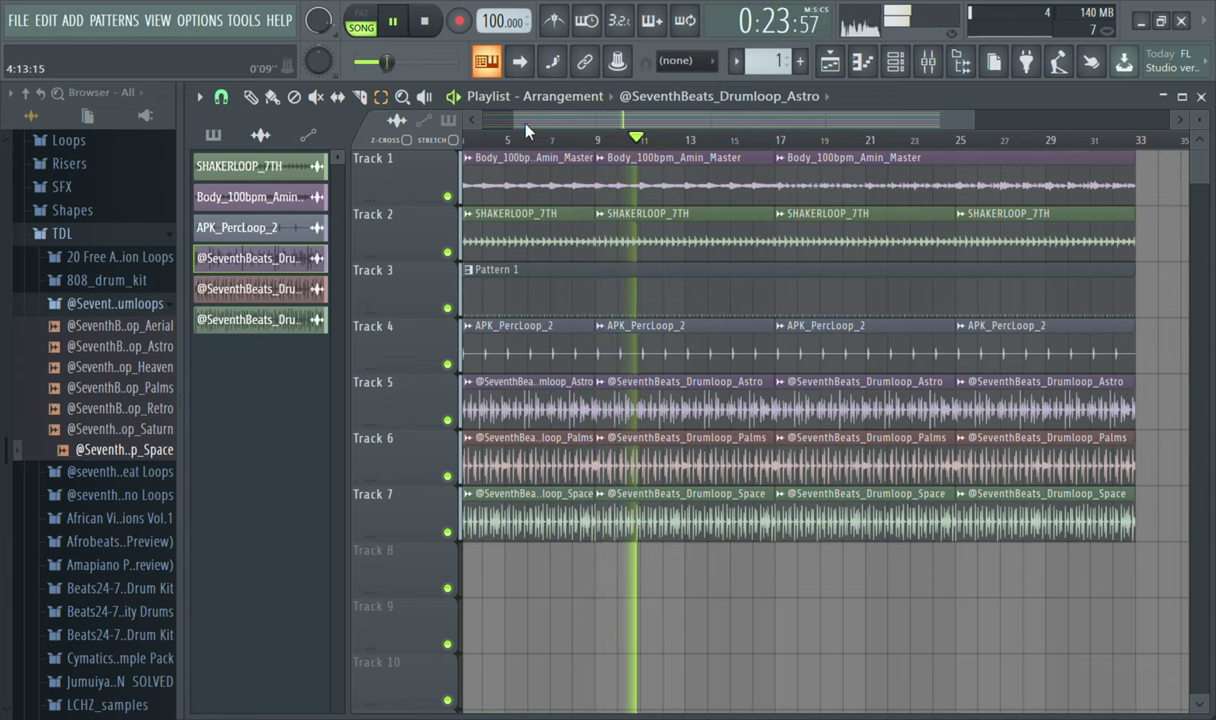
drag(516, 121, 483, 121)
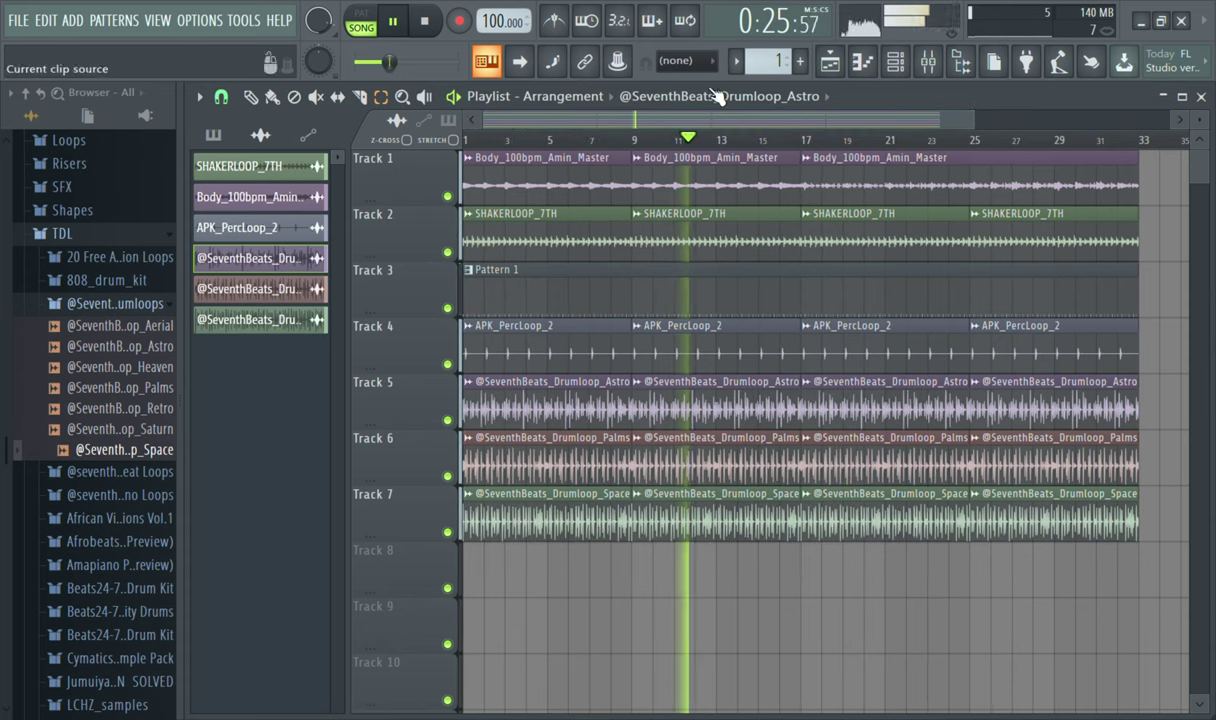
drag(974, 121, 1201, 197)
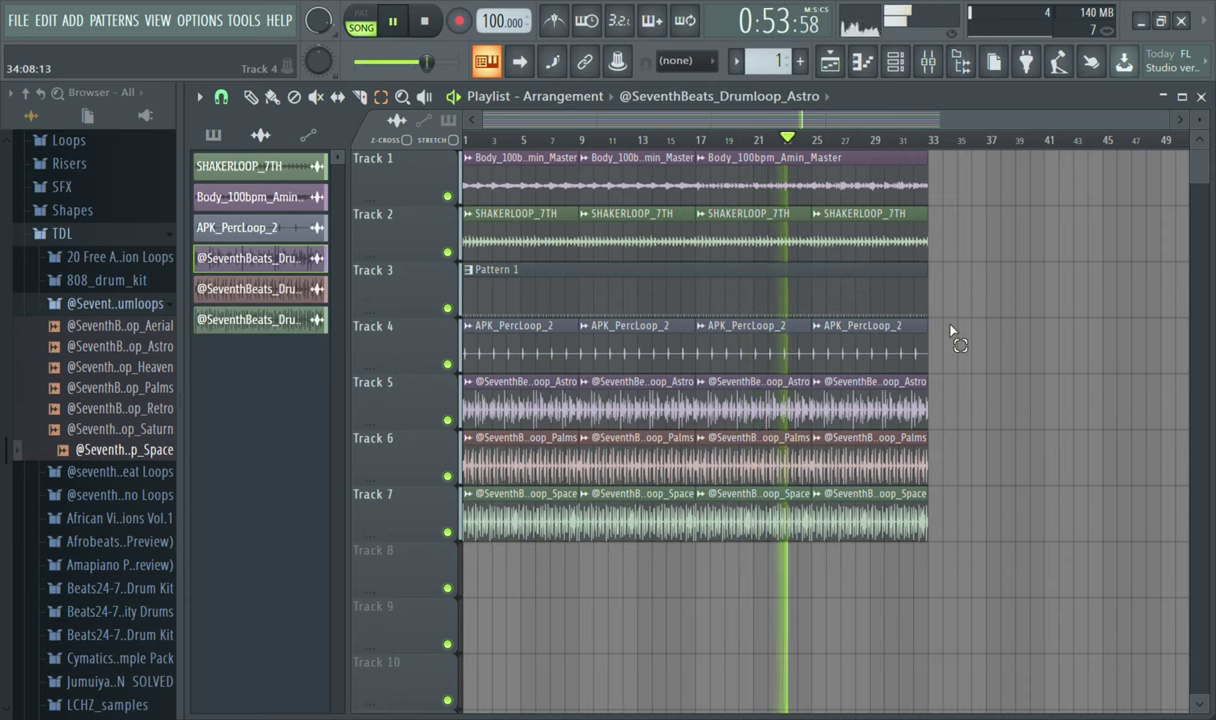
click(895, 62)
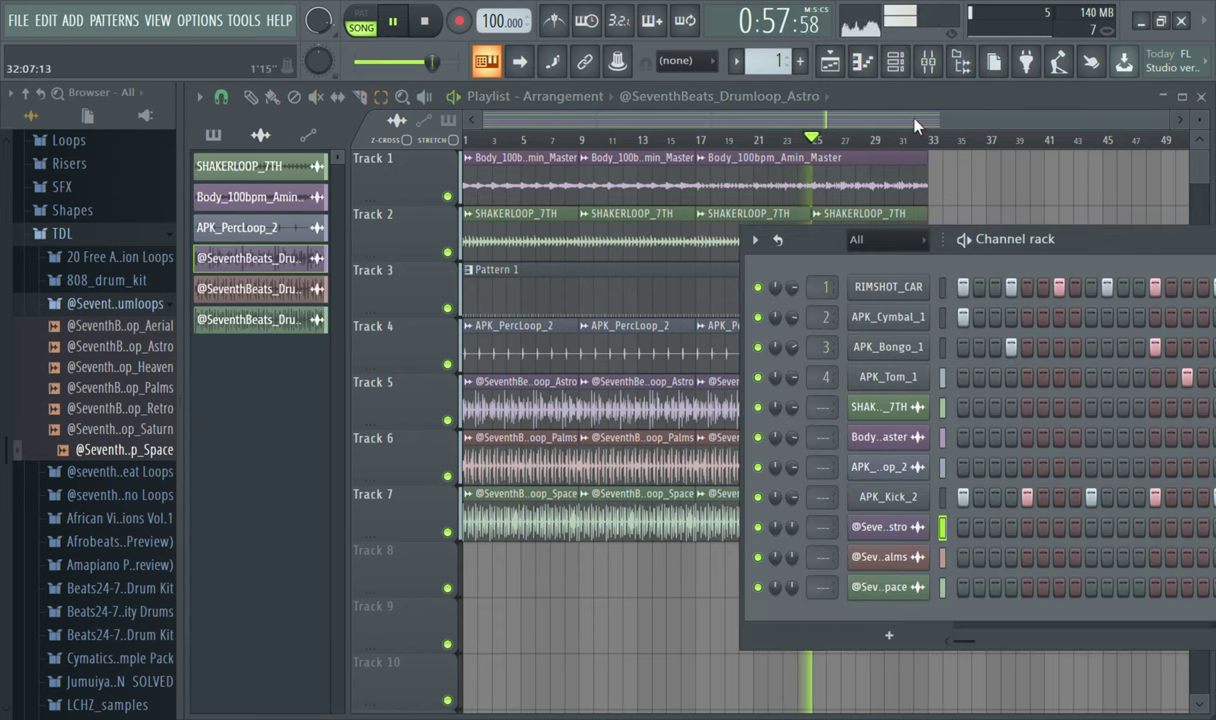
key(space)
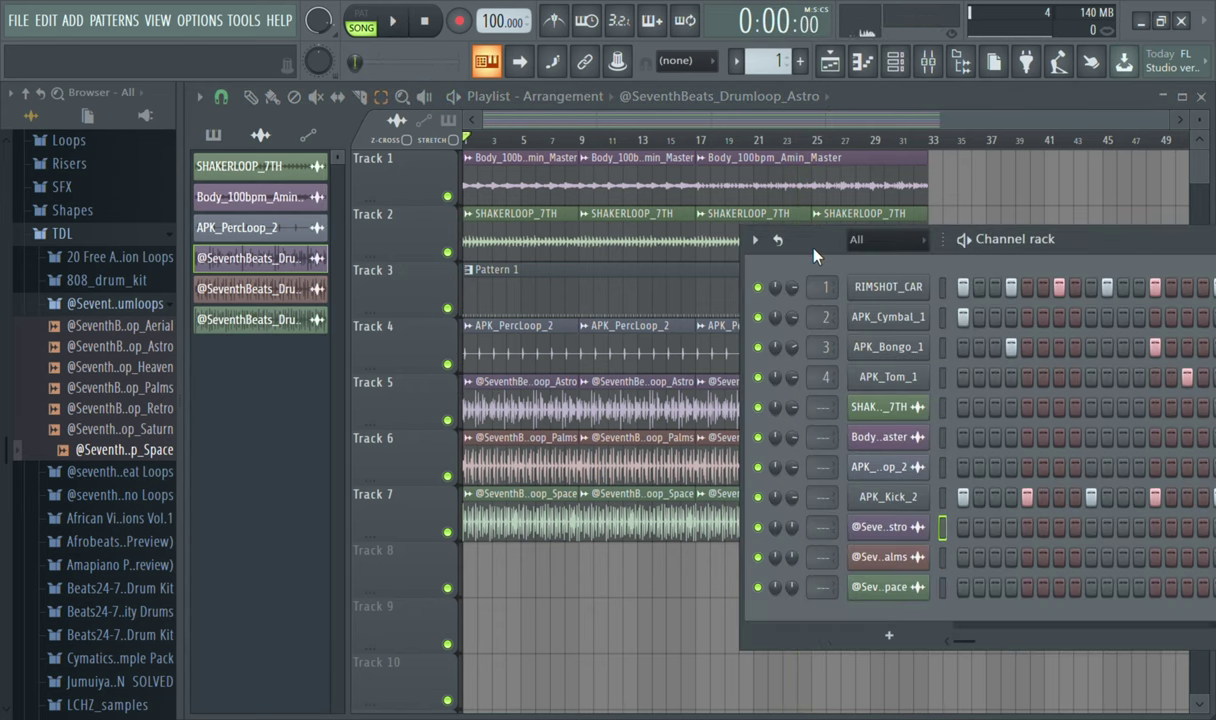
click(803, 121)
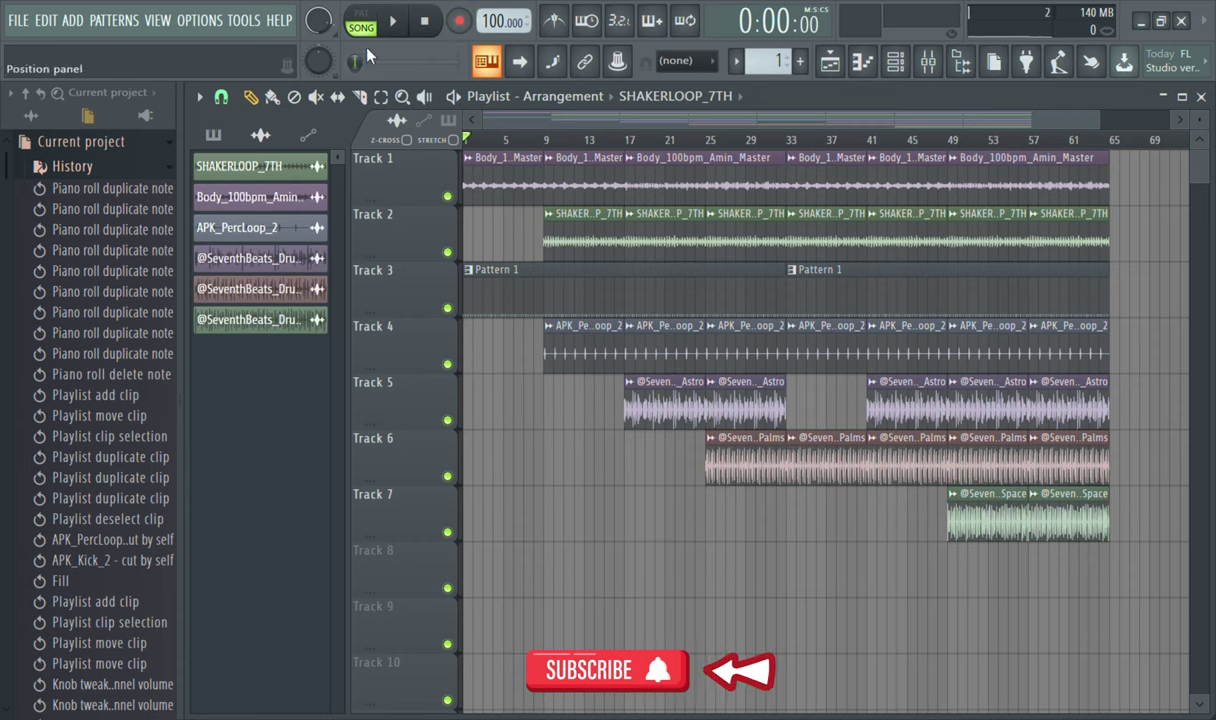
- Play the staggered arrangement and set the APK_Kick_2 channel volume to 80%, closing the channel rack
click(396, 24)
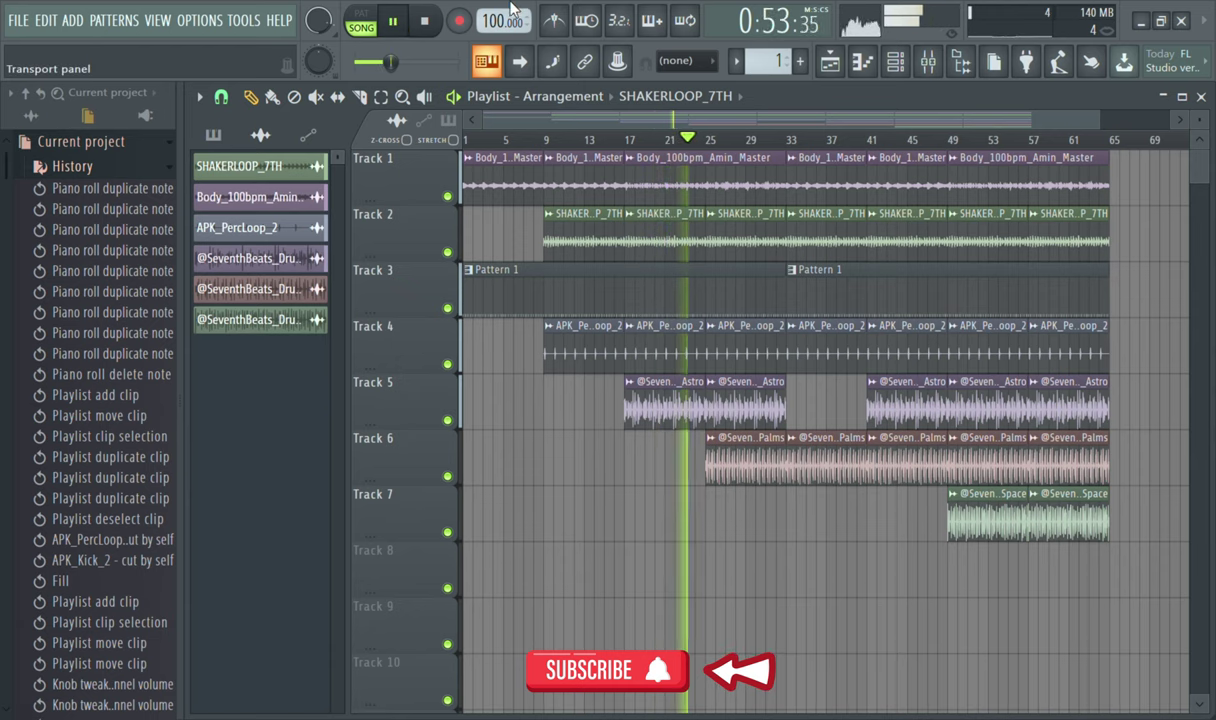
click(905, 68)
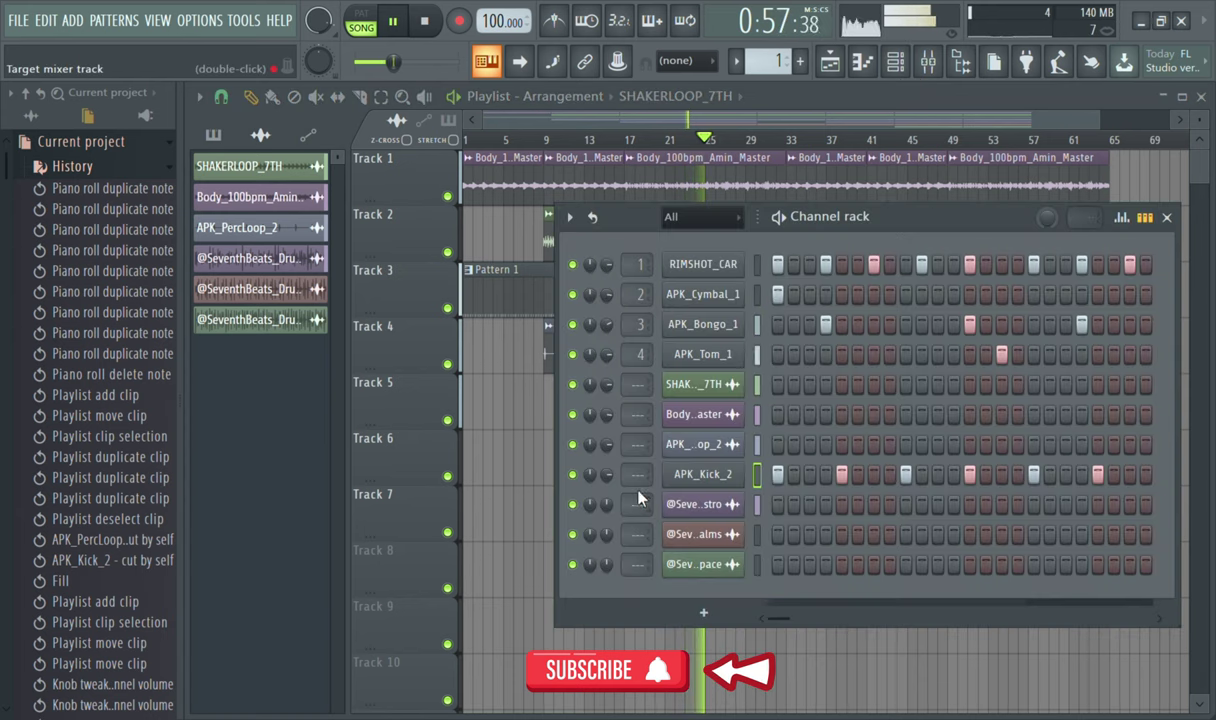
drag(606, 474, 606, 469)
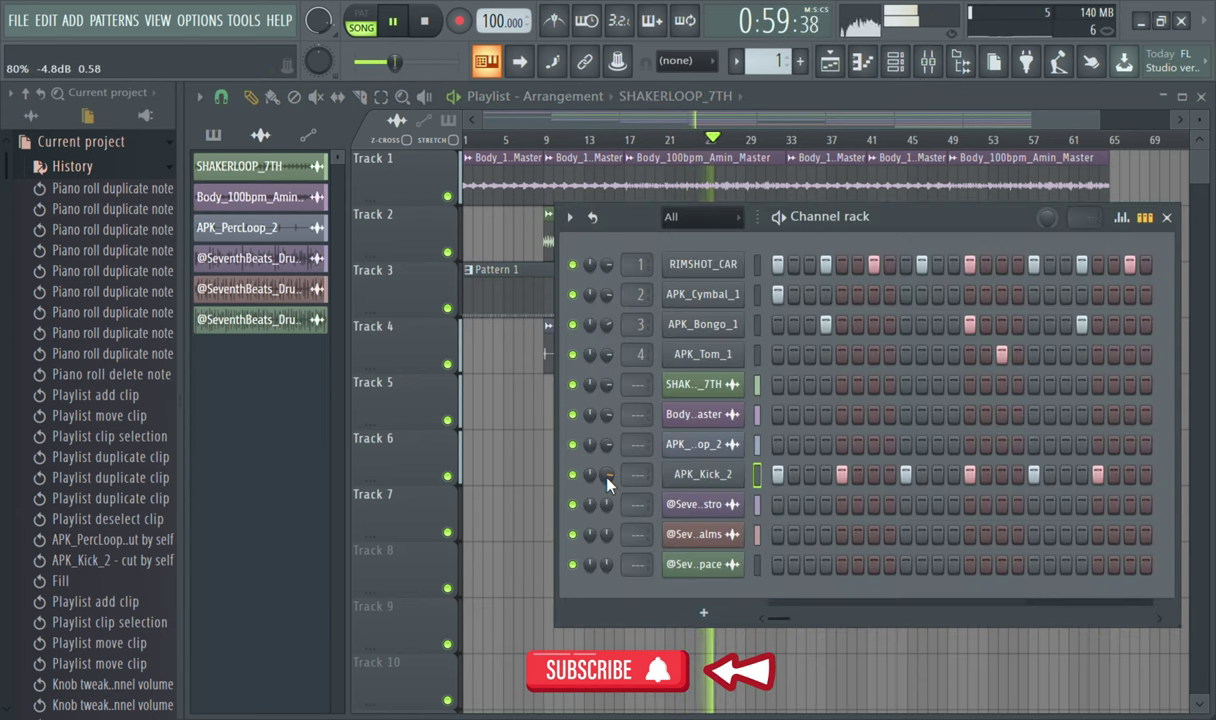
click(1166, 217)
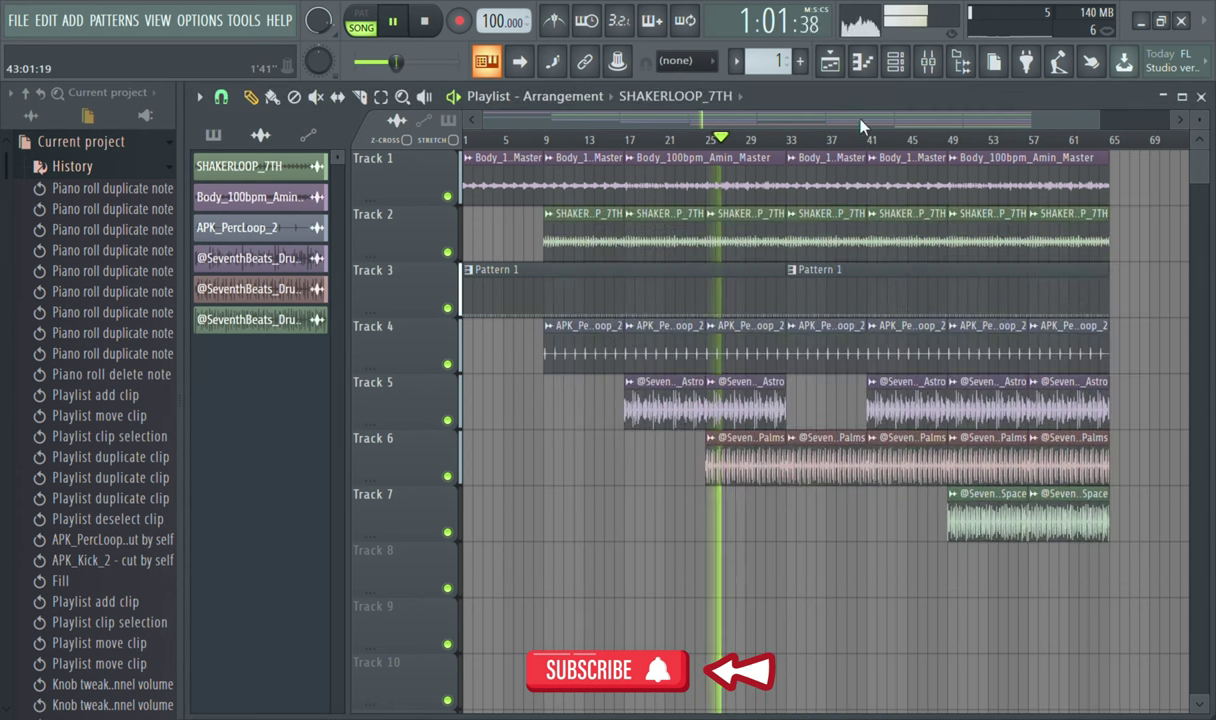